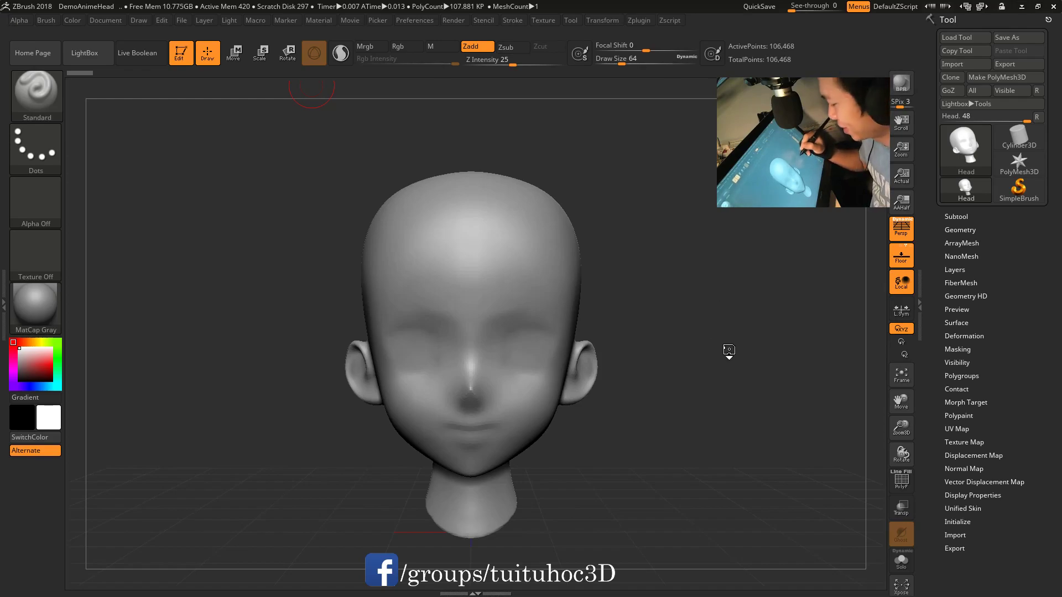
Step: Orbit to the head's right profile and switch to Move mode with W
mouse_move(714, 367)
left_mouse_down()
mouse_move(702, 355)
mouse_move(733, 315)
mouse_move(744, 330)
left_mouse_up()
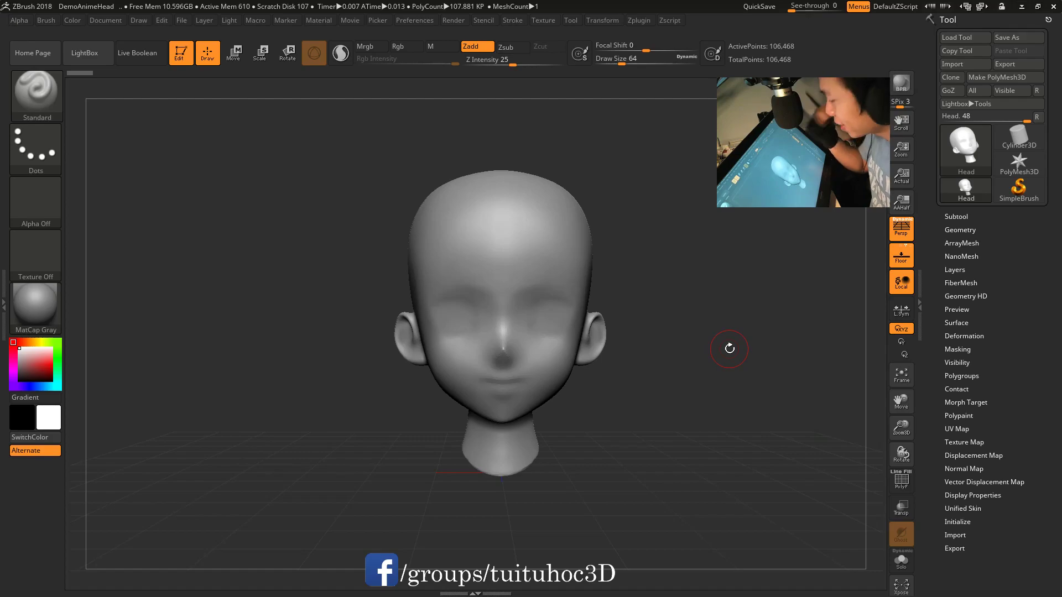
left_click_drag(721, 325, 708, 326, "alt")
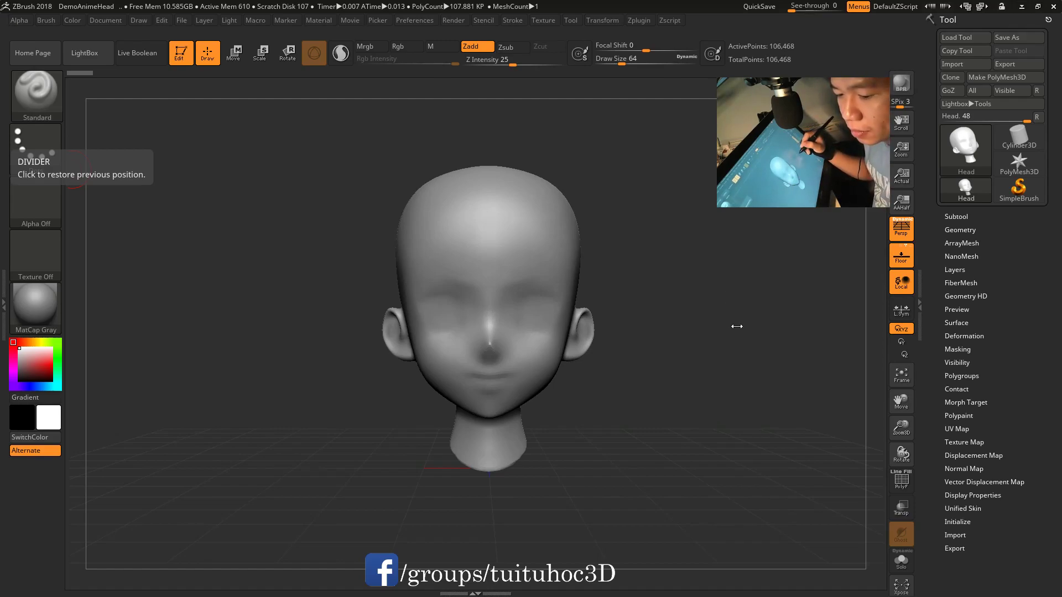
mouse_move(738, 316)
left_mouse_down()
mouse_move(754, 377)
mouse_move(746, 320)
left_mouse_up()
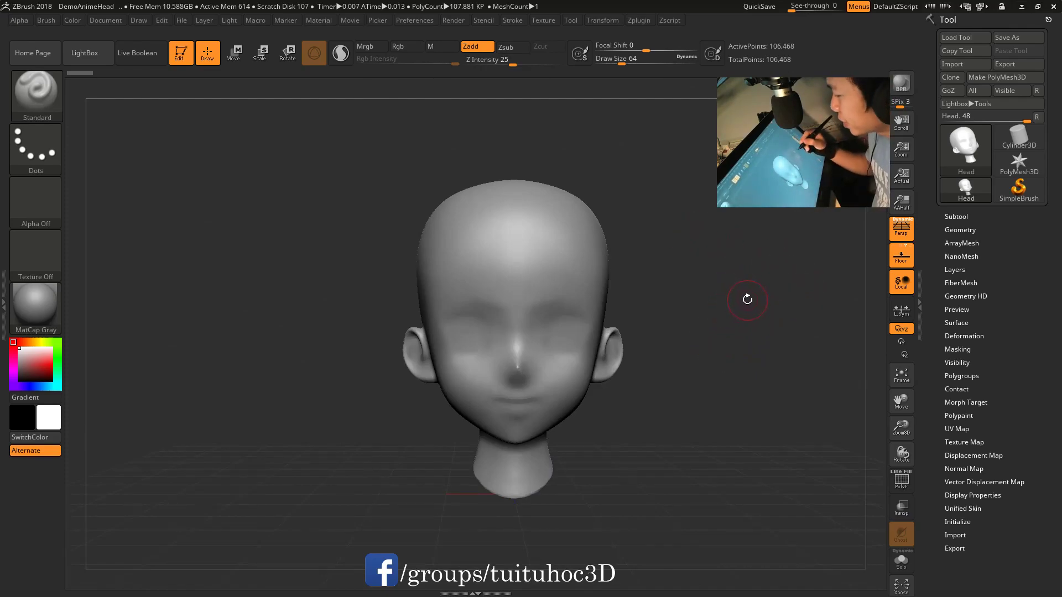
key("w")
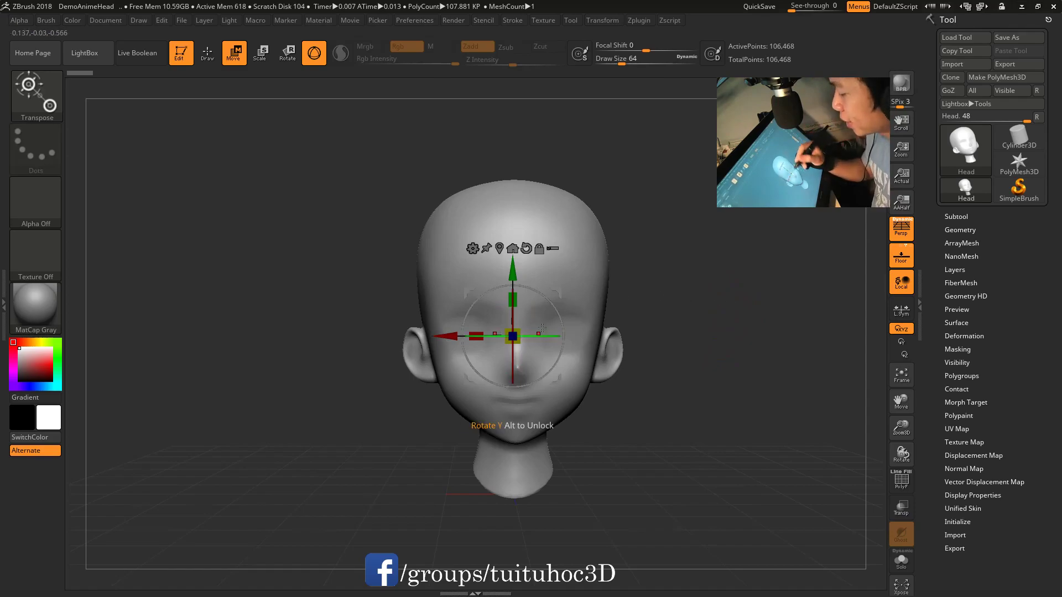
mouse_move(621, 317)
left_mouse_down()
mouse_move(686, 310)
mouse_move(518, 322)
left_mouse_up()
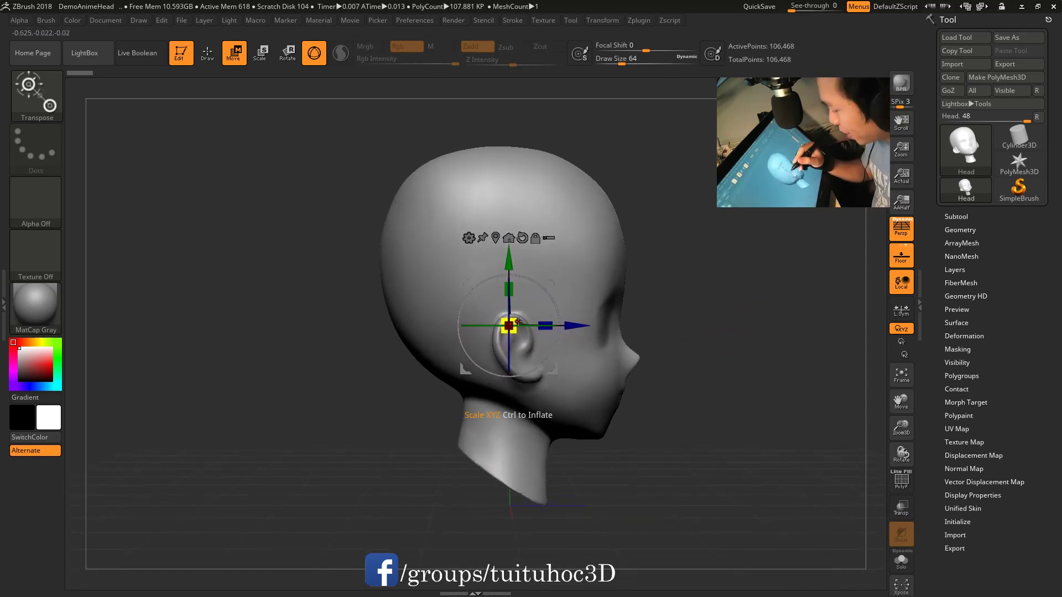
Step: Test-scale the head, undo it, and draw a transpose line across the forehead with Gizmo 3D off
mouse_move(509, 326)
left_mouse_down()
mouse_move(758, 293)
mouse_move(659, 315)
mouse_move(700, 329)
mouse_move(710, 277)
left_mouse_up()
key("ctrl+z")
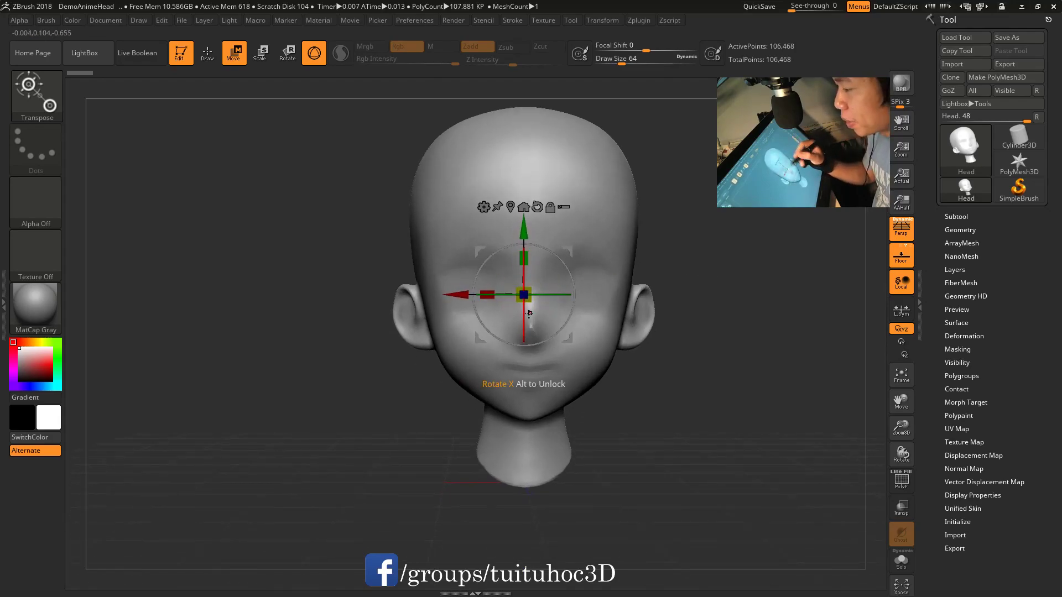
left_click(314, 52)
mouse_move(577, 254)
left_mouse_down()
mouse_move(711, 198)
mouse_move(732, 233)
mouse_move(690, 239)
left_mouse_up()
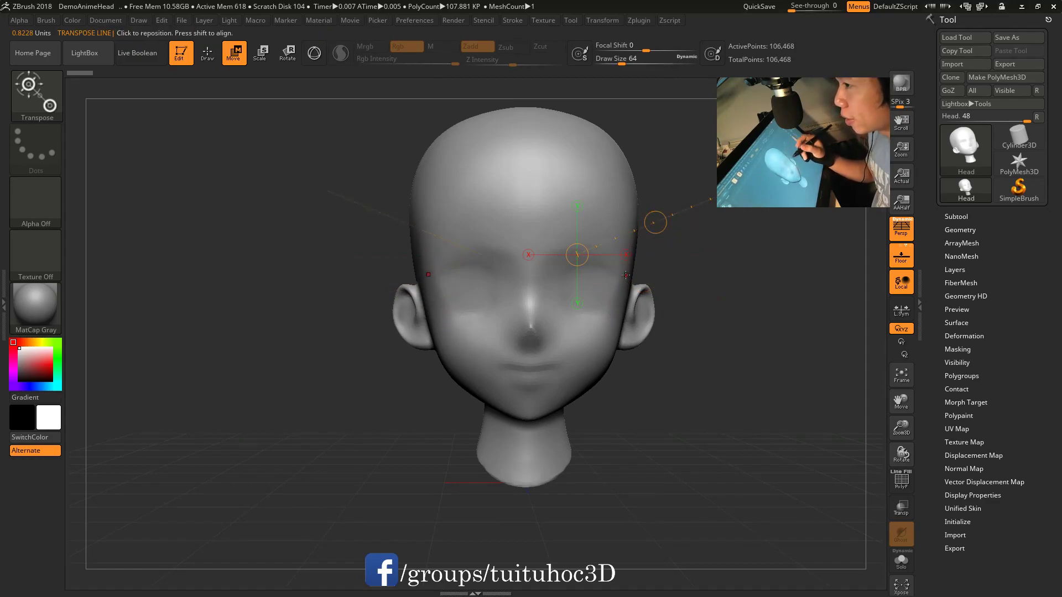
Step: Restore the 3D gizmo and reposition it, resetting it to the head's centre
left_click(314, 52)
mouse_move(722, 284)
left_mouse_down("alt")
mouse_move(723, 302)
mouse_move(630, 230)
left_mouse_up("alt")
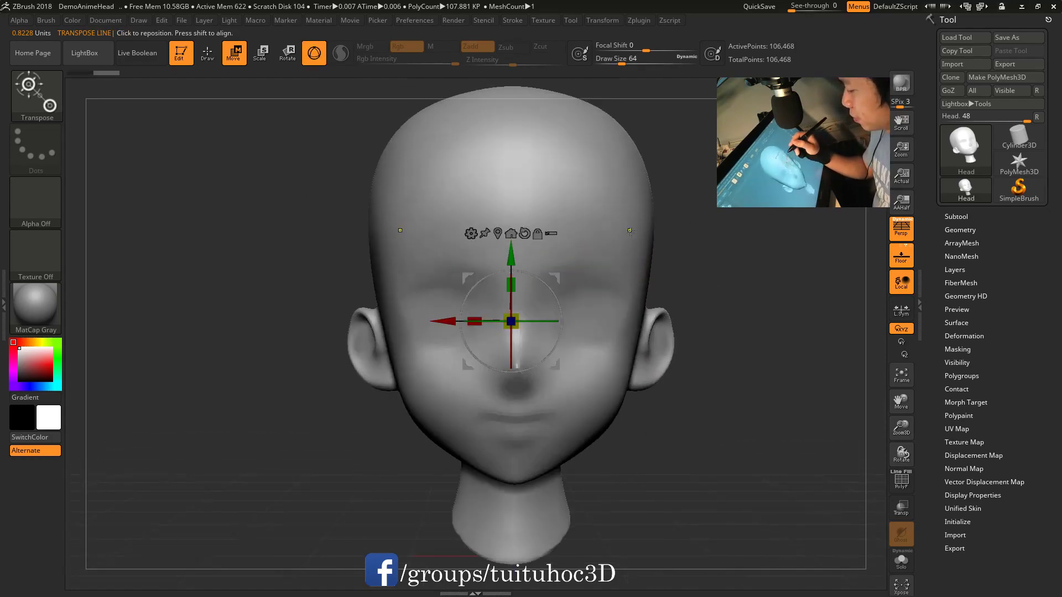
mouse_move(719, 288)
left_mouse_down("alt")
mouse_move(719, 301)
mouse_move(697, 298)
mouse_move(719, 312)
mouse_move(719, 276)
mouse_move(722, 326)
mouse_move(720, 260)
left_mouse_up("alt")
left_click(617, 242)
left_click(601, 176)
left_click(600, 214)
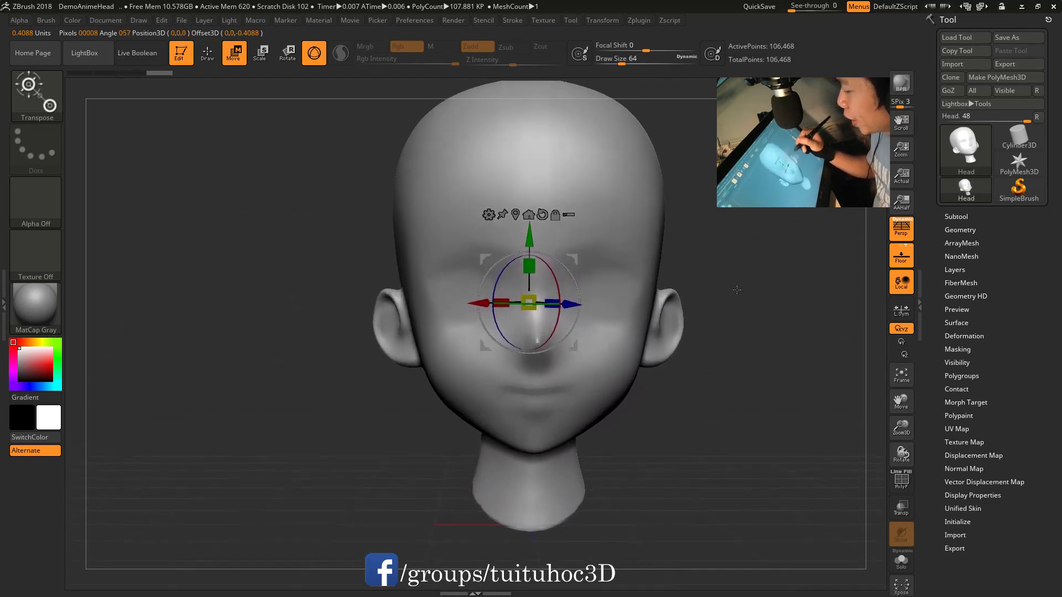
Step: Orbit around the head back to a smaller front view and bring up the Document menu
mouse_move(603, 232)
left_mouse_down()
mouse_move(527, 223)
mouse_move(570, 222)
left_mouse_up()
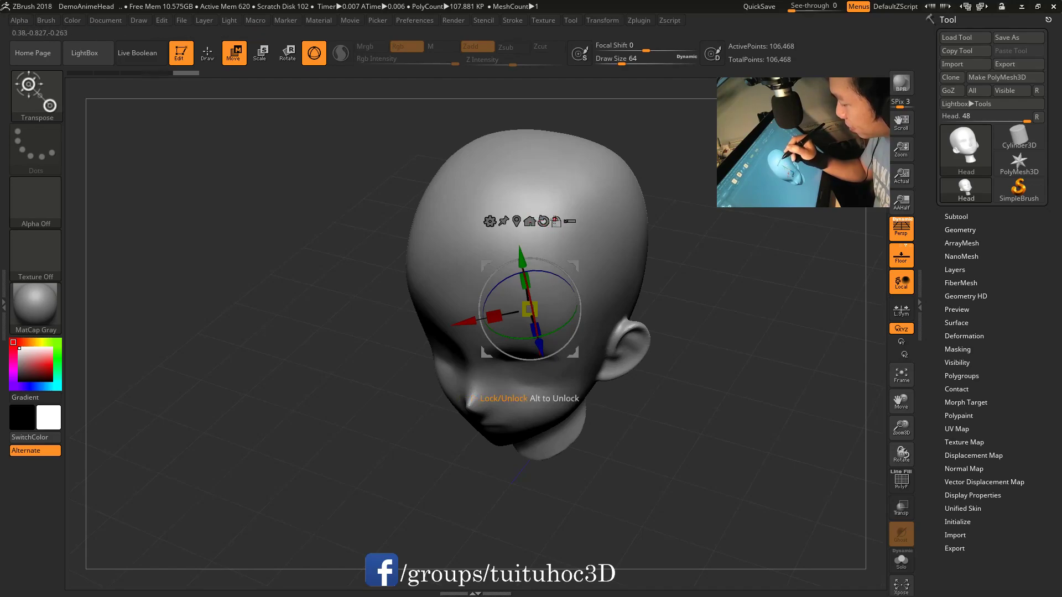
left_click_drag(531, 222, 557, 225)
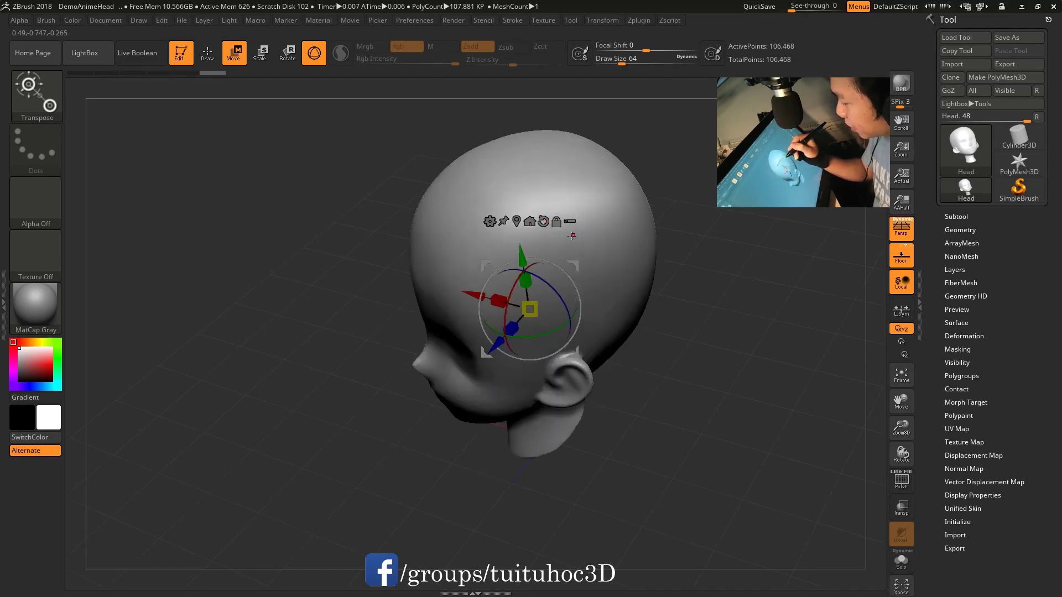
mouse_move(564, 220)
left_mouse_down("shift")
mouse_move(747, 281)
mouse_move(709, 347)
left_mouse_up("shift")
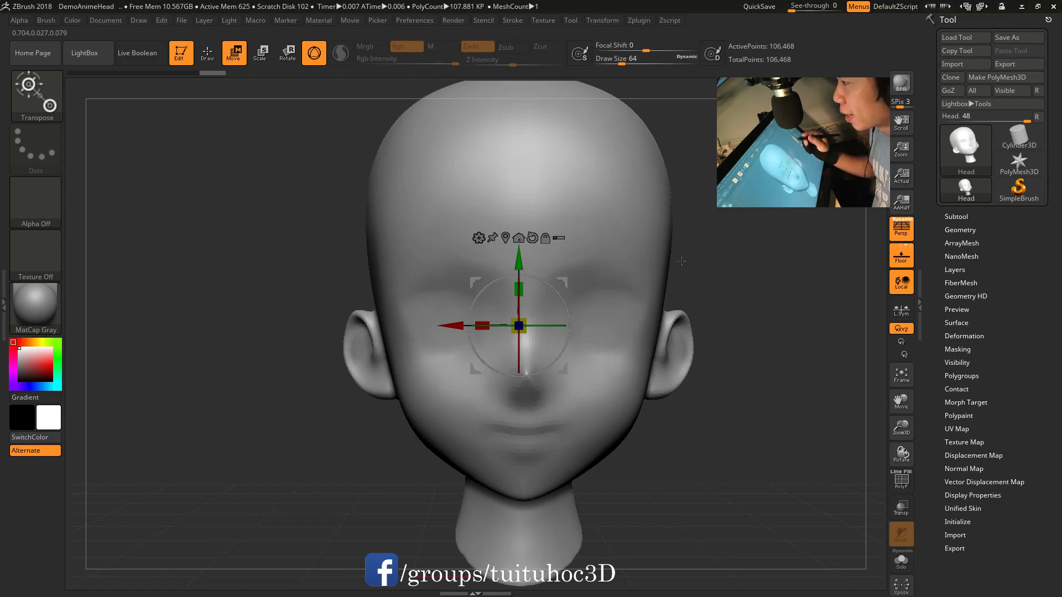
left_click_drag(704, 322, 716, 237, "alt")
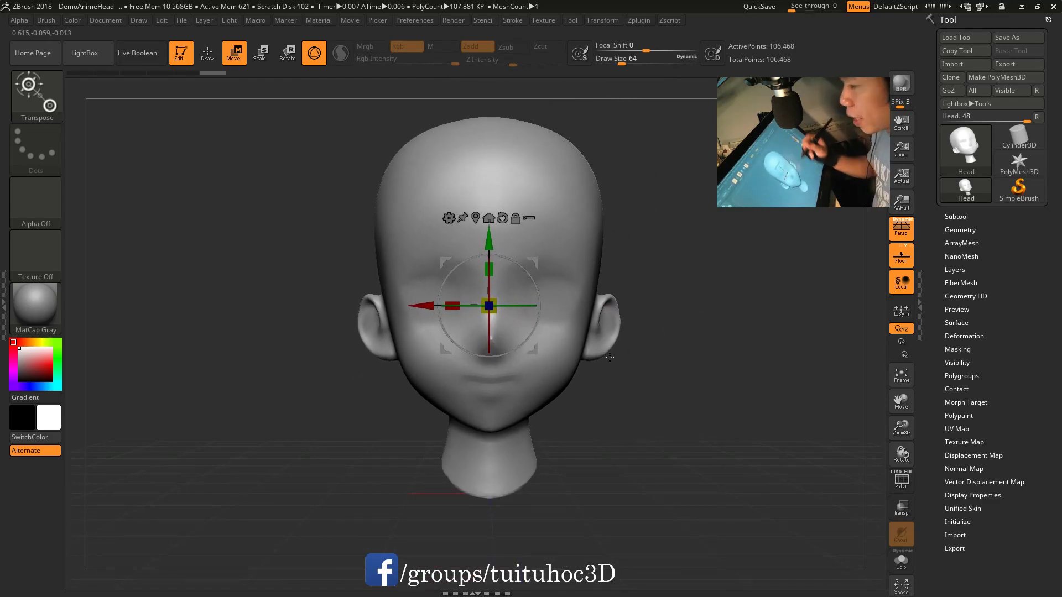
left_click(105, 21)
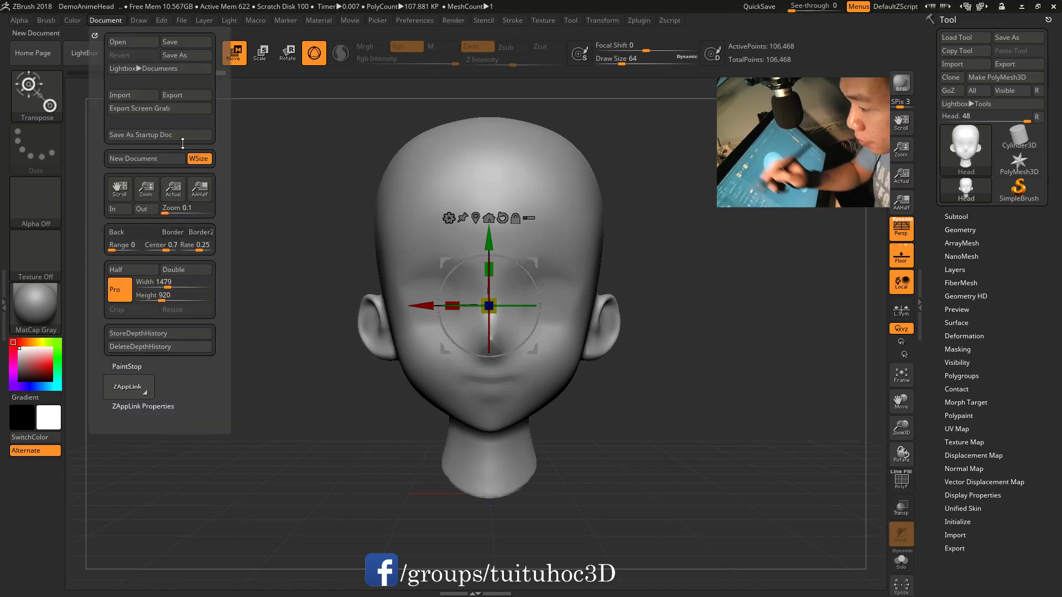
Step: Set the Draw palette Angle Of View to 35 and check the head from the front
left_click(139, 20)
left_click_drag(194, 285, 190, 284)
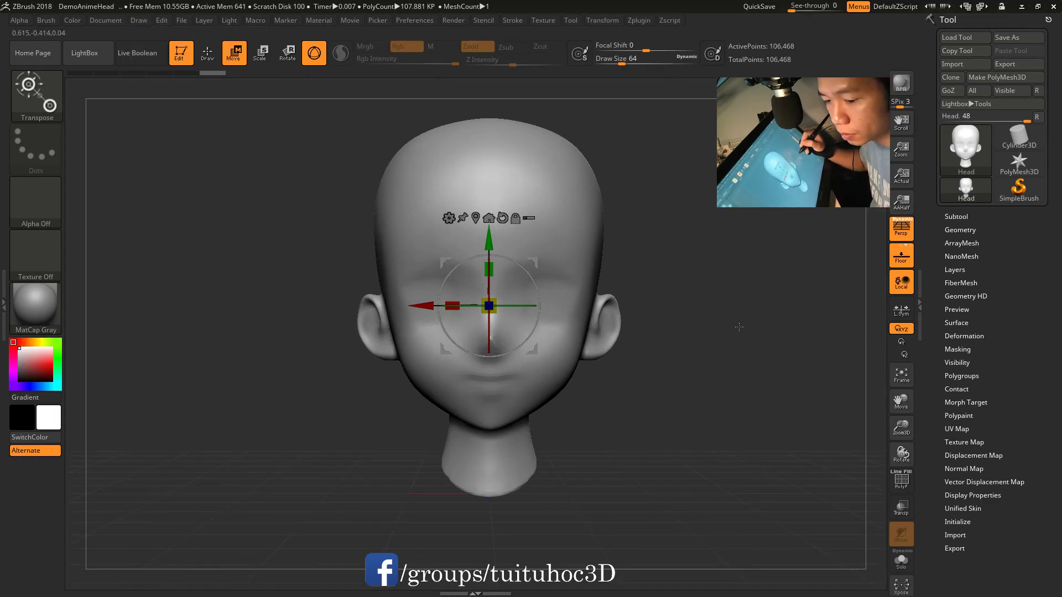
left_click_drag(739, 327, 765, 320)
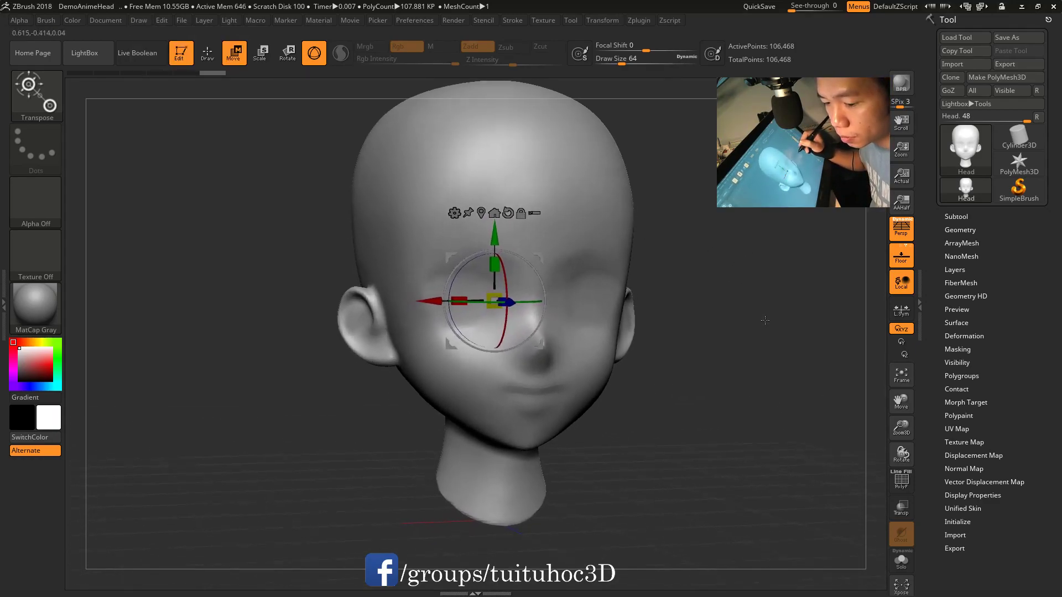
left_click_drag(765, 321, 756, 318)
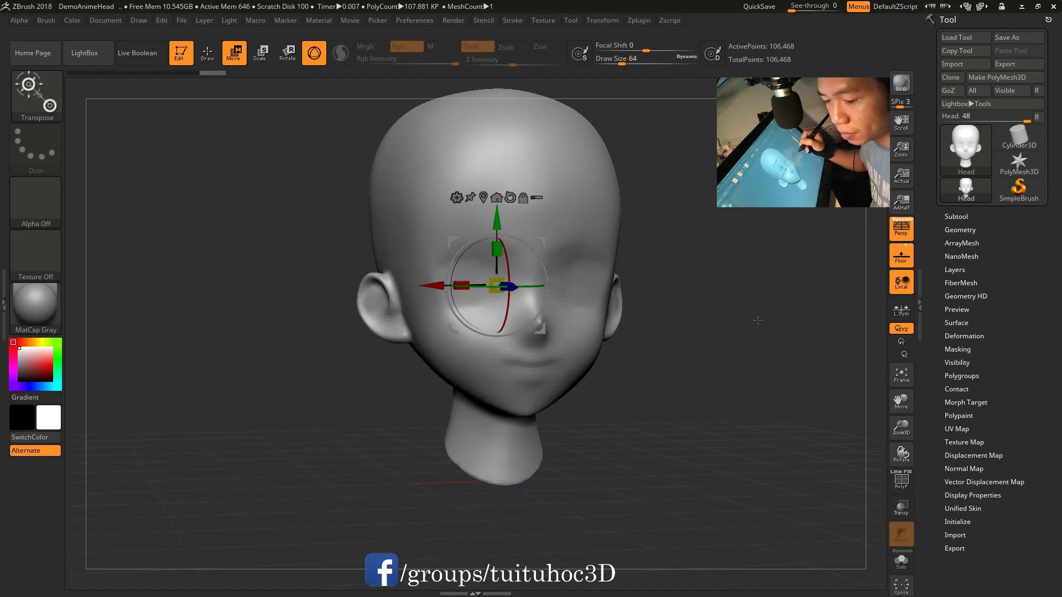
left_click_drag(754, 322, 734, 342, "shift")
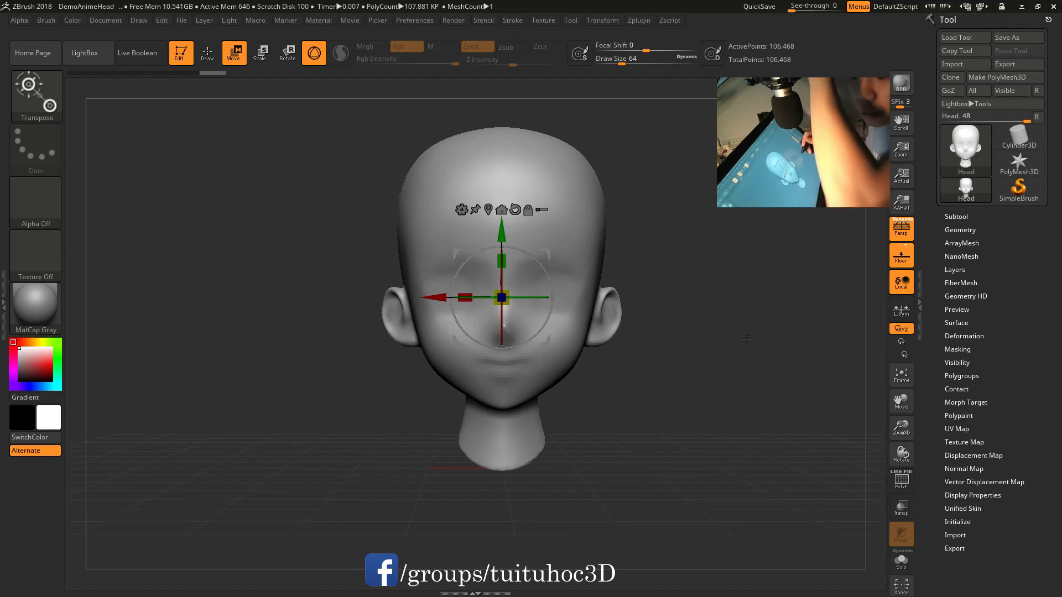
Step: Inspect the head from several angles, framing it to fill the canvas with the transpose line active
mouse_move(691, 307)
left_mouse_down()
mouse_move(718, 334)
mouse_move(711, 346)
left_mouse_up()
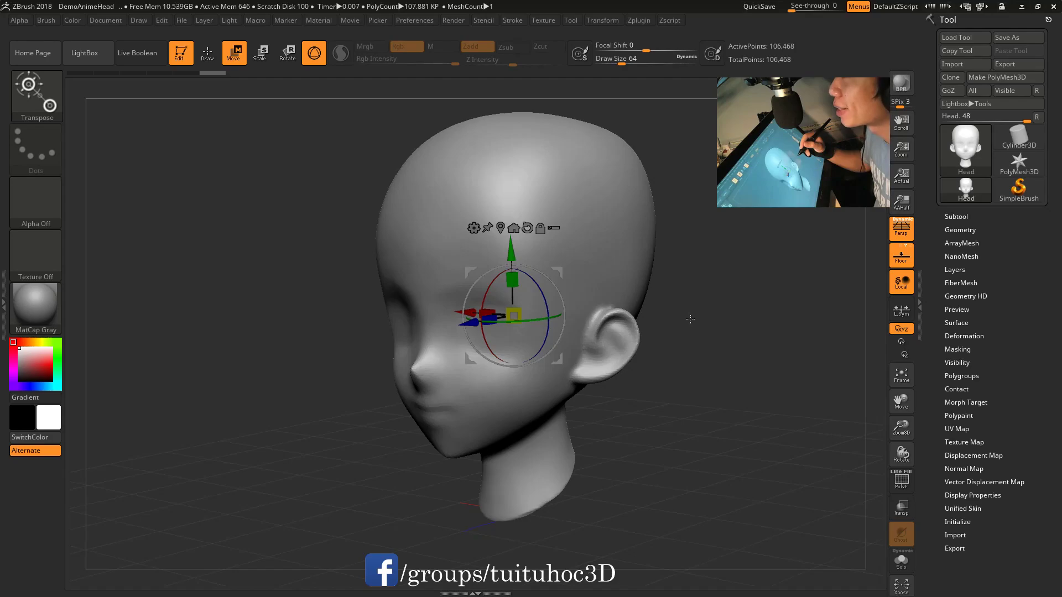
mouse_move(691, 328)
left_mouse_down()
mouse_move(732, 292)
mouse_move(724, 300)
left_mouse_up()
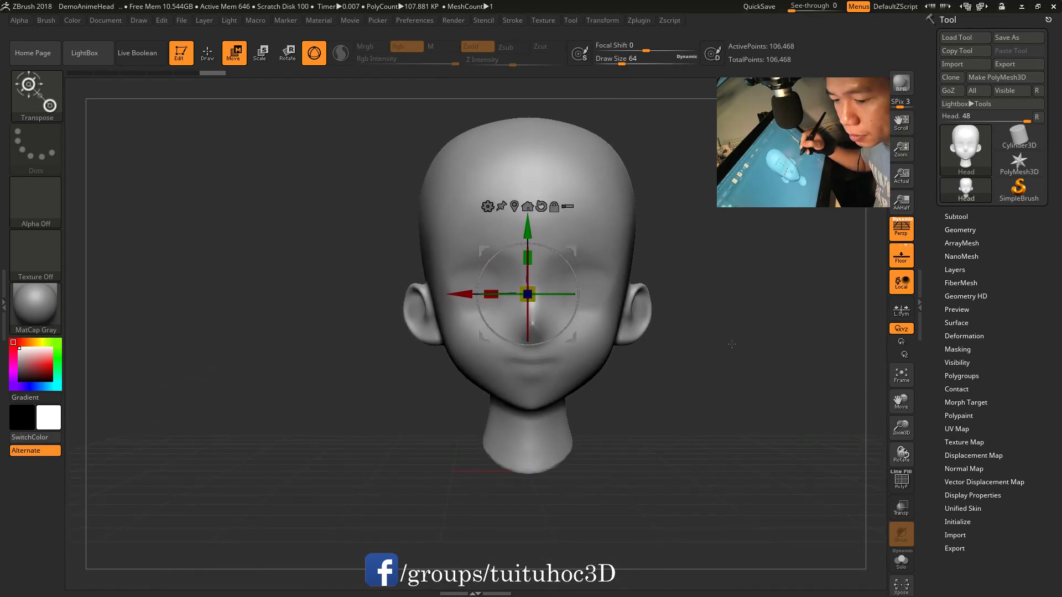
left_click_drag(732, 345, 765, 330, "alt")
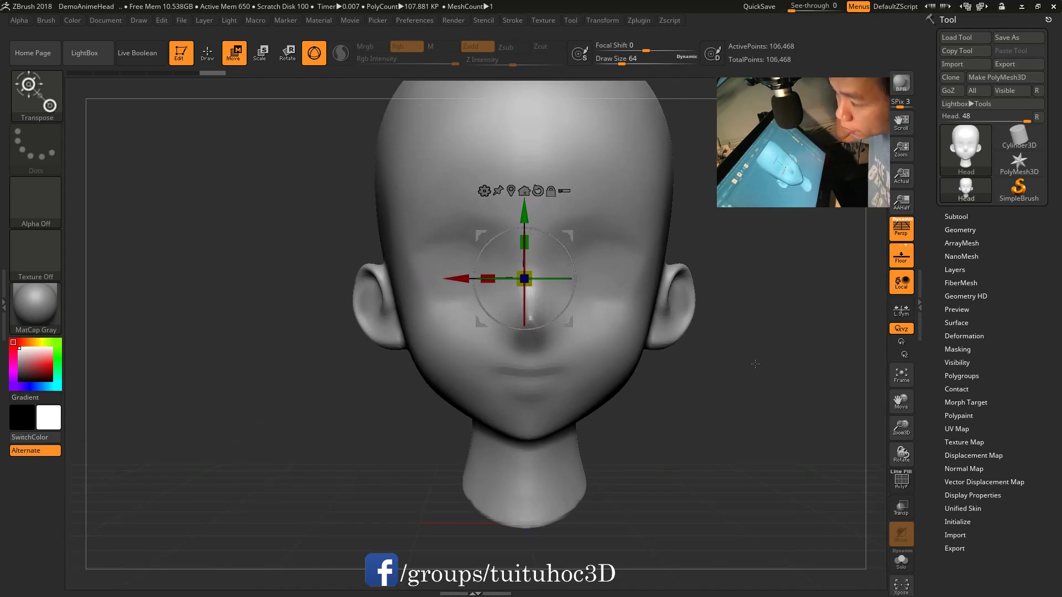
mouse_move(755, 364)
left_mouse_down("alt")
mouse_move(710, 323)
mouse_move(719, 348)
mouse_move(668, 323)
left_mouse_up("alt")
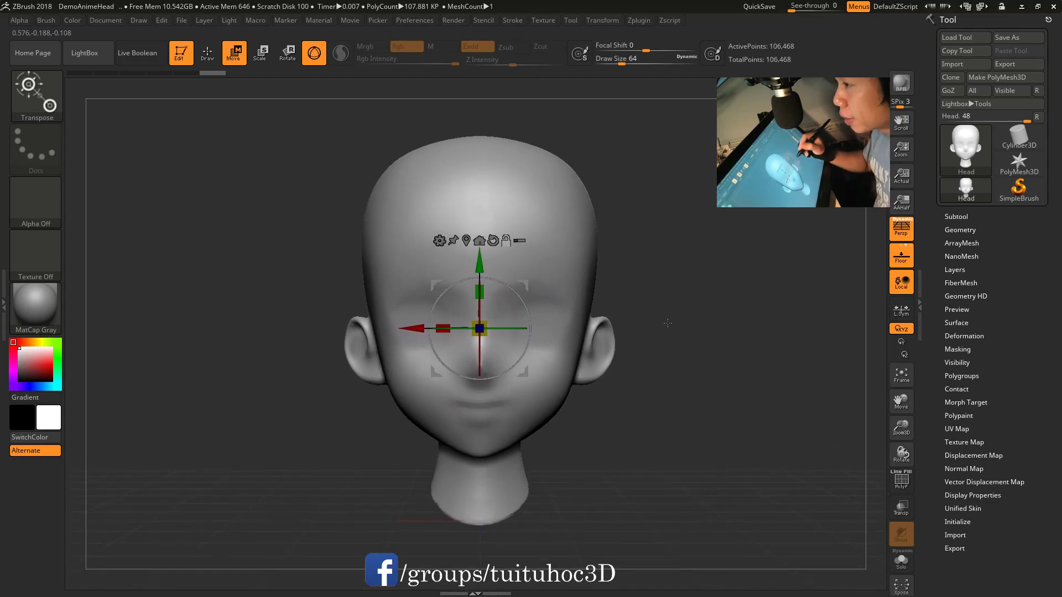
left_click_drag(675, 316, 702, 318, "alt")
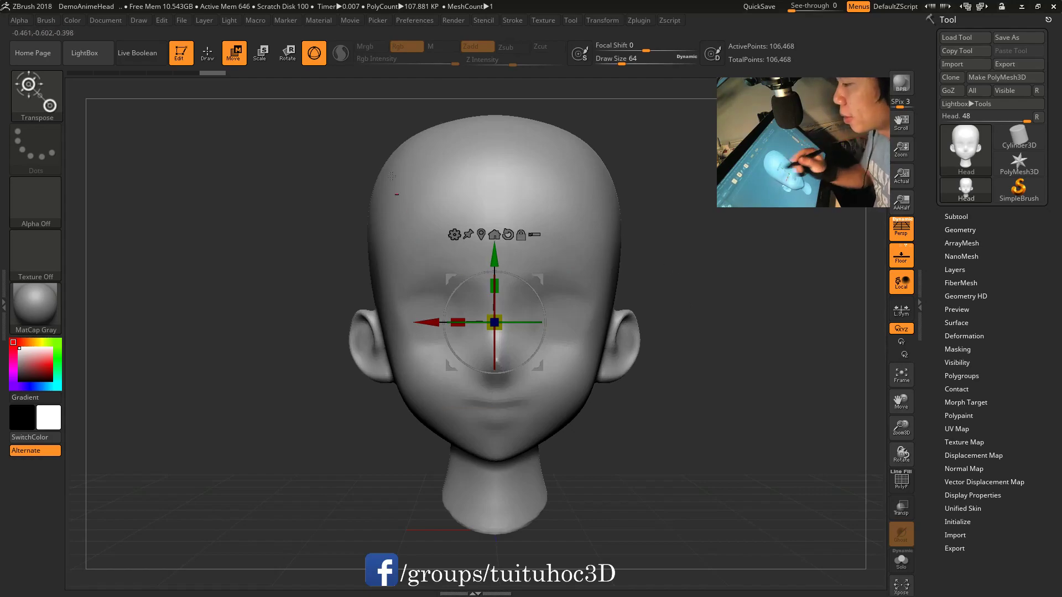
mouse_move(531, 284)
left_mouse_down()
mouse_move(545, 299)
mouse_move(474, 370)
left_mouse_up()
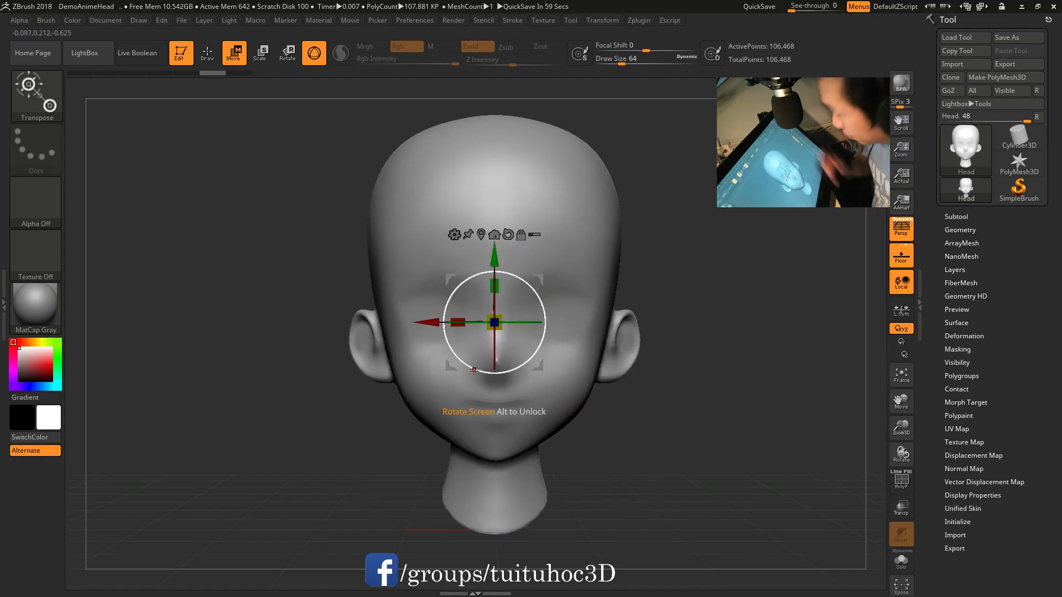
left_click_drag(692, 232, 697, 261)
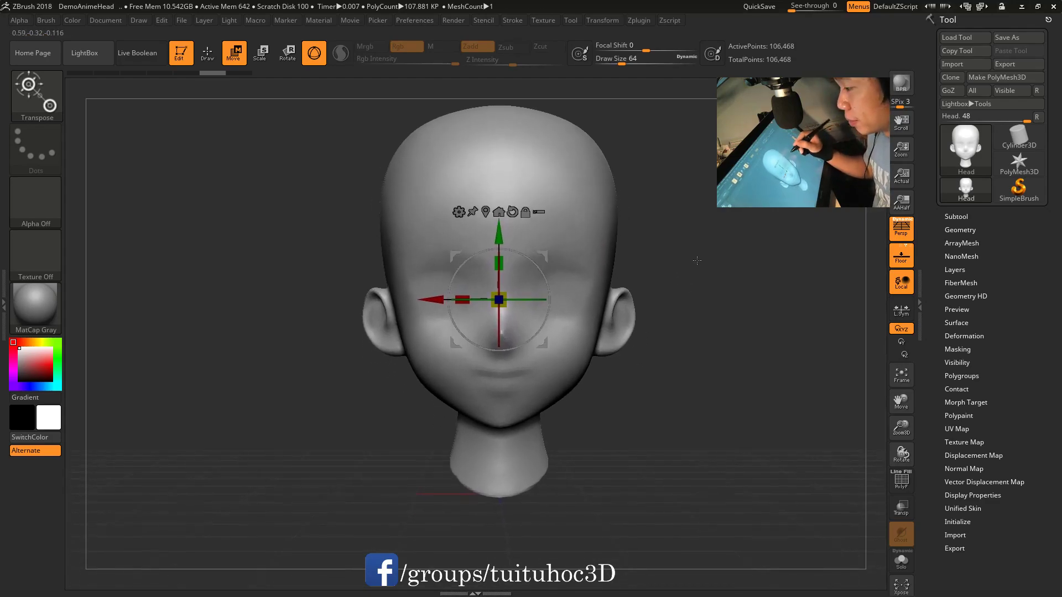
left_click_drag(697, 261, 713, 273, "alt")
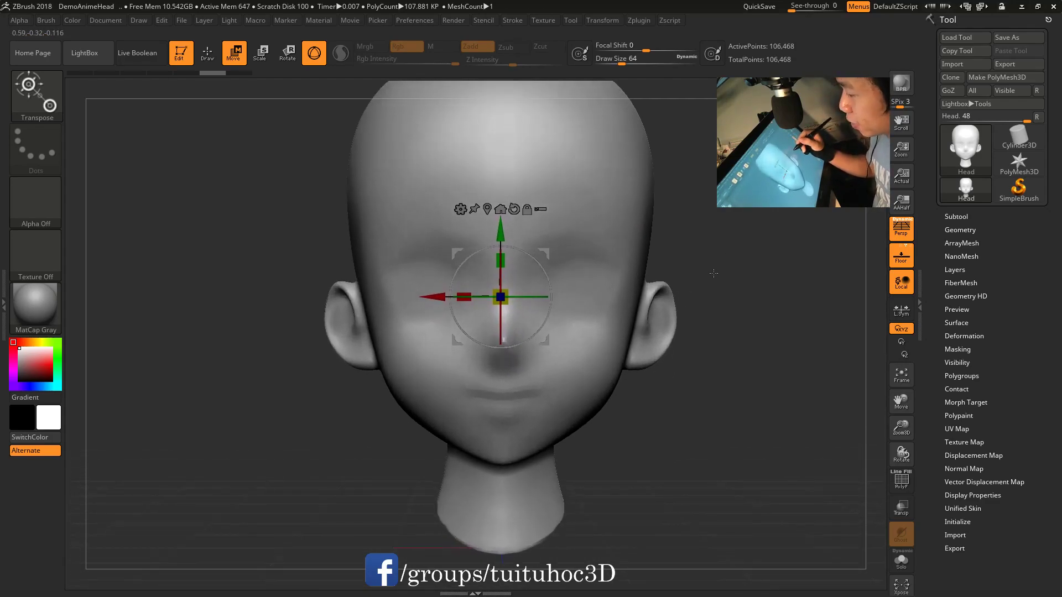
left_click(314, 53)
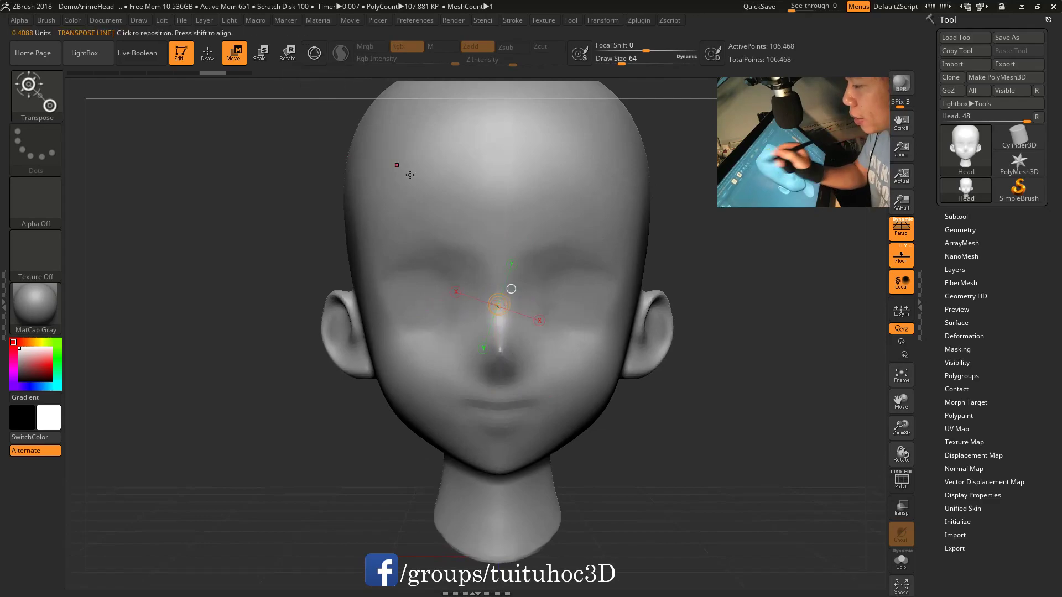
Step: Redraw the transpose line by the right brow, then restore the gizmo at mesh centre with screen-aligned axes
mouse_move(534, 299)
left_mouse_down()
mouse_move(586, 278)
mouse_move(674, 183)
left_mouse_up()
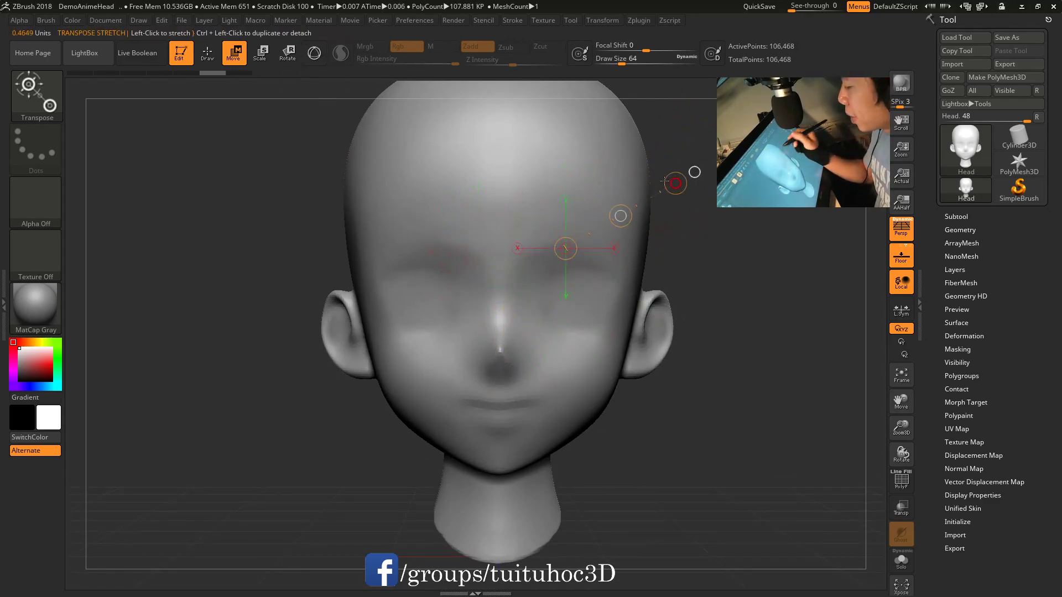
left_click_drag(572, 211, 631, 223)
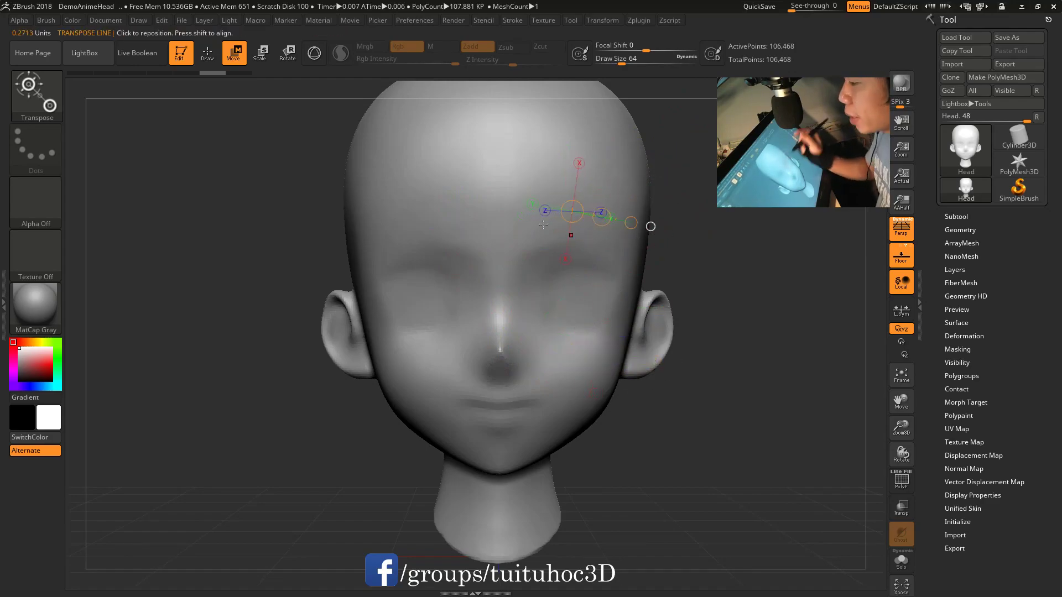
left_click(314, 54)
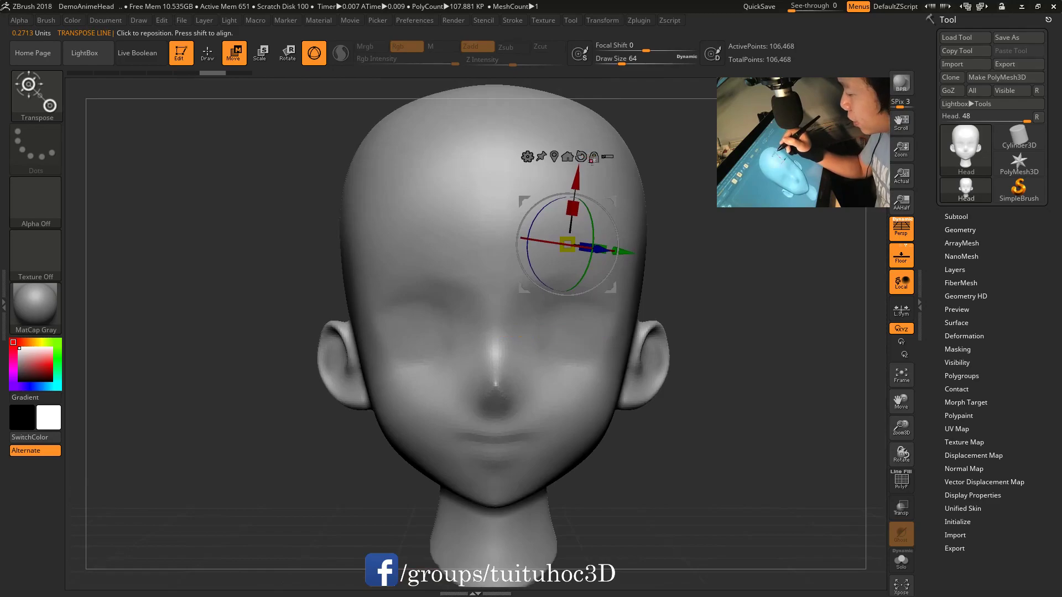
left_click(581, 156)
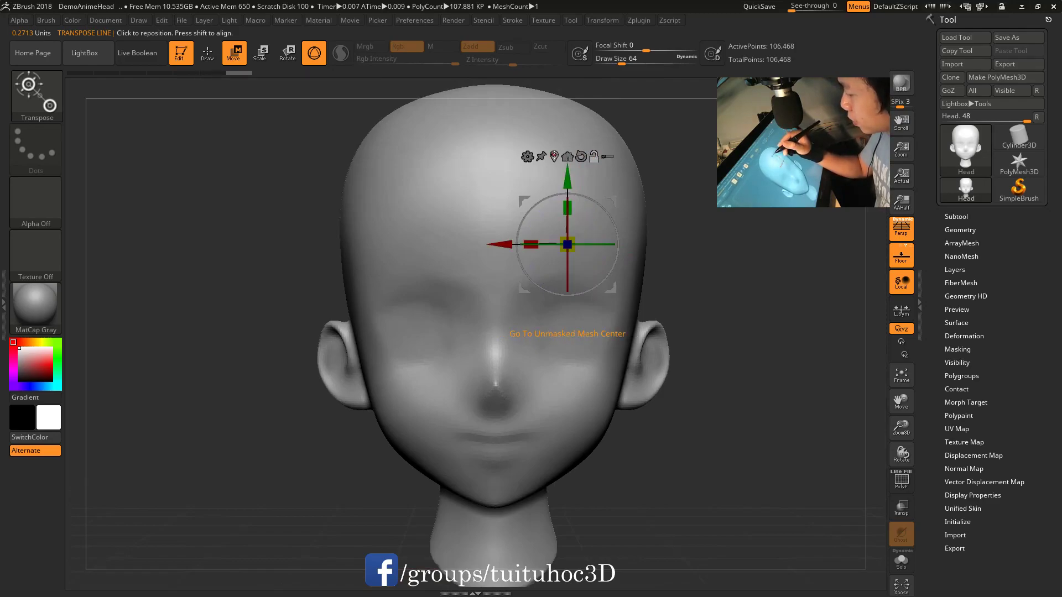
left_click(567, 157)
Step: Turn the head to a zoomed front view, stretch it taller to 1.1052 with Scale Y, then undo
mouse_move(548, 238)
right_mouse_down()
mouse_move(519, 275)
mouse_move(558, 261)
right_mouse_up()
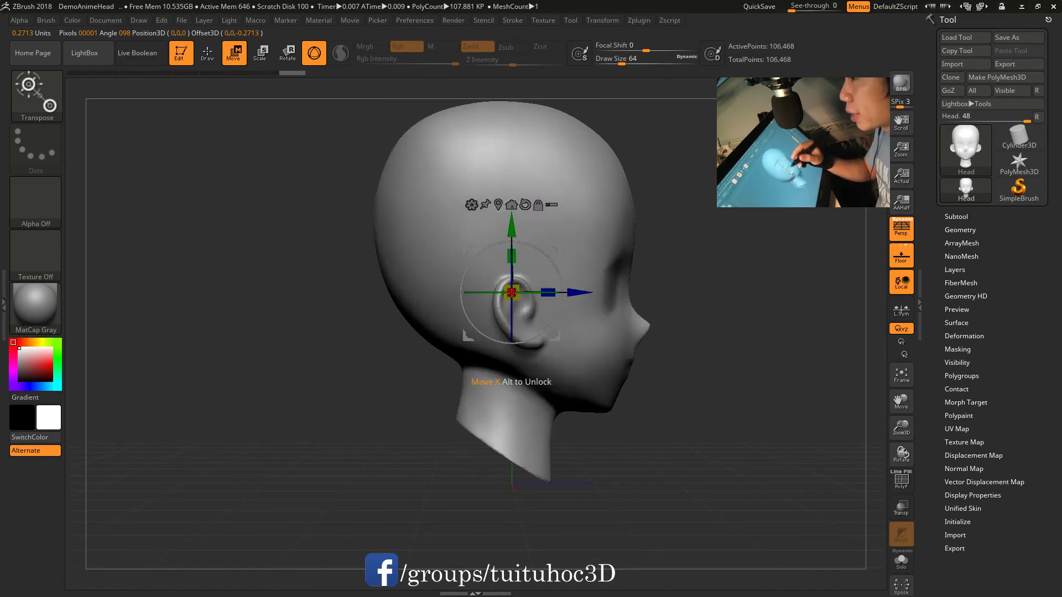
right_click_drag(558, 262, 611, 275)
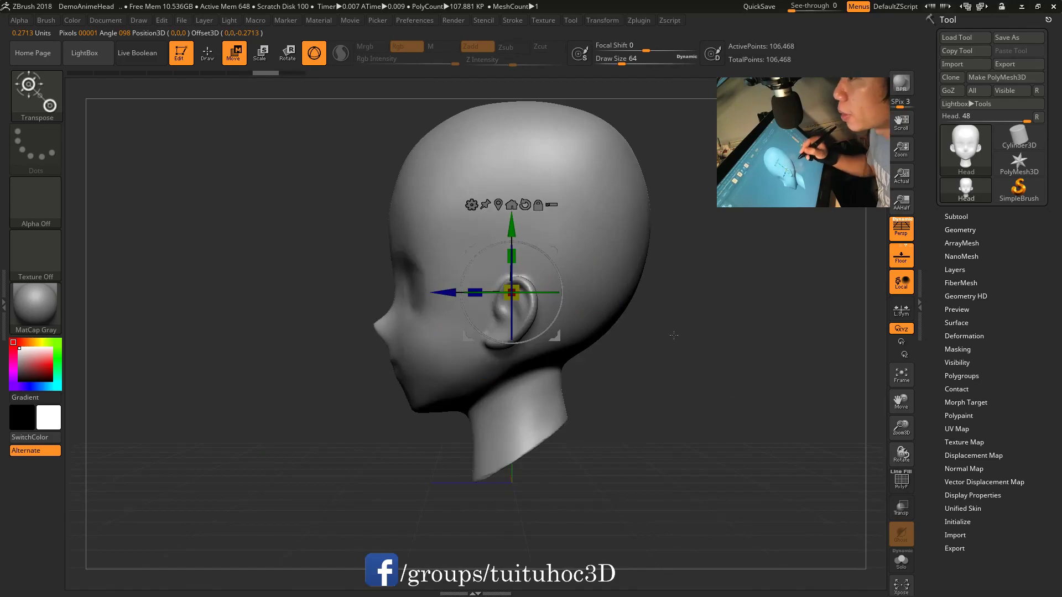
right_click_drag(672, 335, 696, 334)
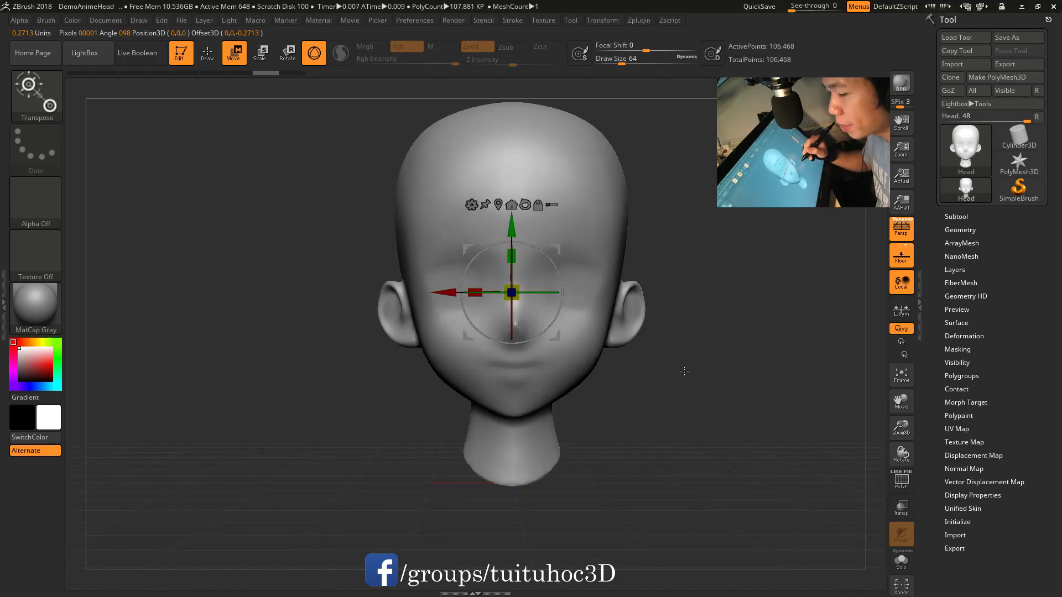
right_click_drag(684, 371, 696, 360, "alt")
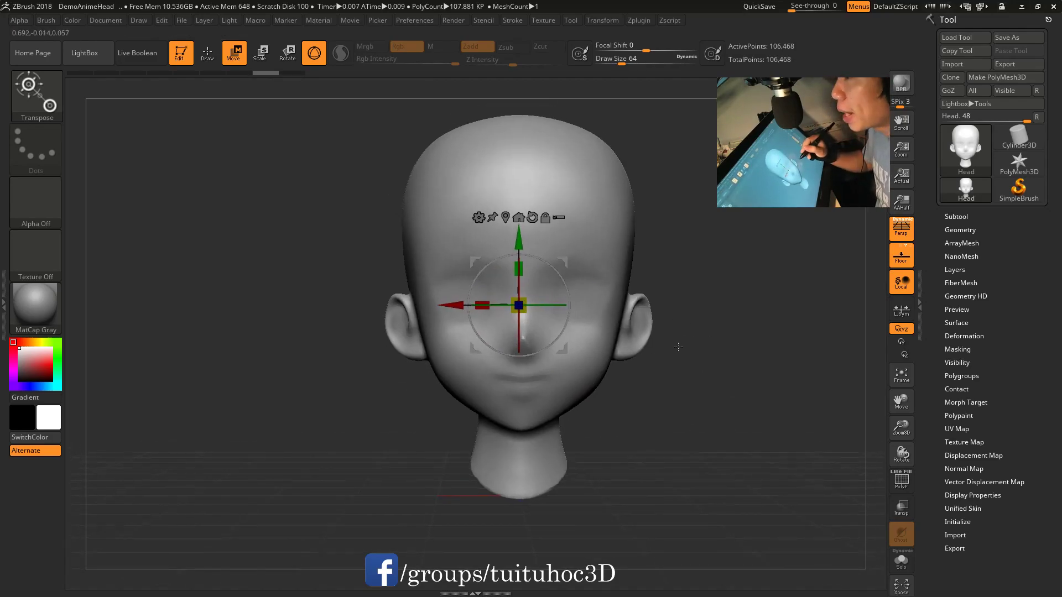
mouse_move(661, 323)
right_mouse_down("alt")
mouse_move(664, 340)
mouse_move(700, 294)
mouse_move(587, 282)
mouse_move(548, 265)
right_mouse_up("alt")
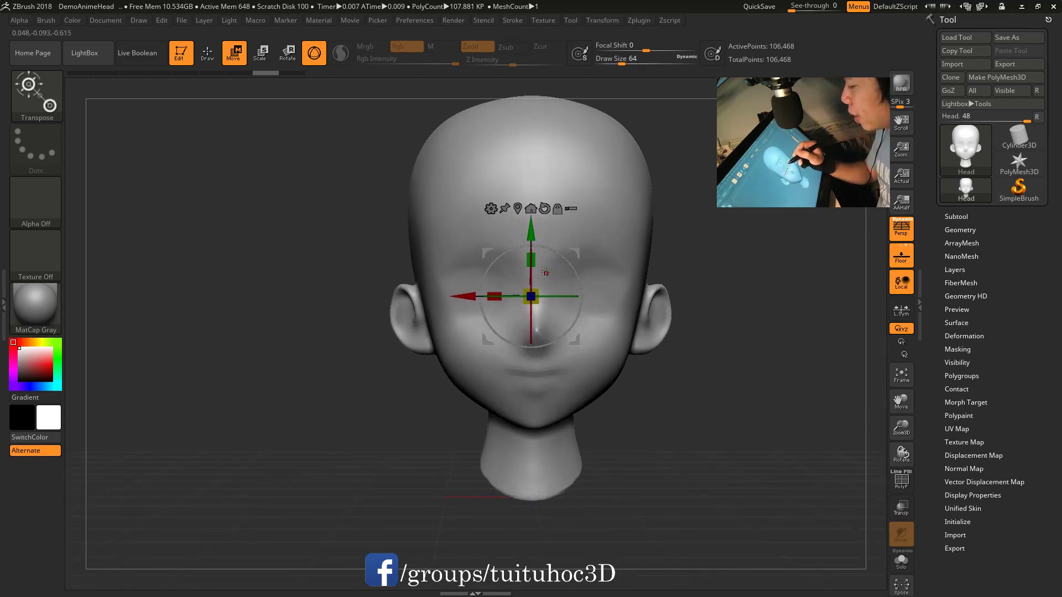
mouse_move(533, 257)
left_mouse_down()
mouse_move(545, 211)
mouse_move(532, 258)
left_mouse_up()
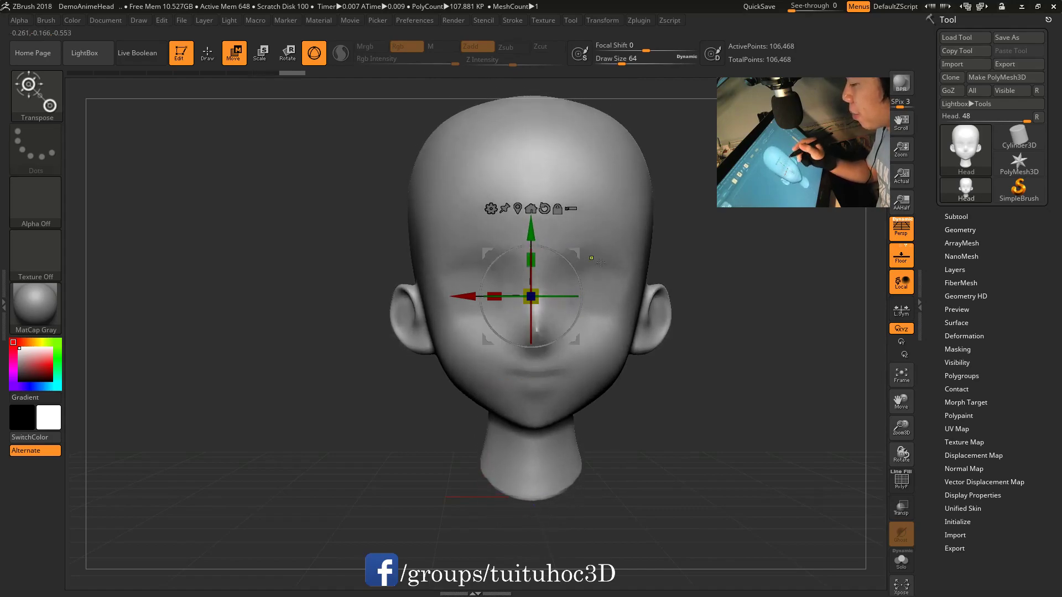
key("ctrl+z")
Step: Try stretching and squashing the head vertically, undoing, and move the gizmo lower on the face
left_click_drag(528, 259, 530, 247)
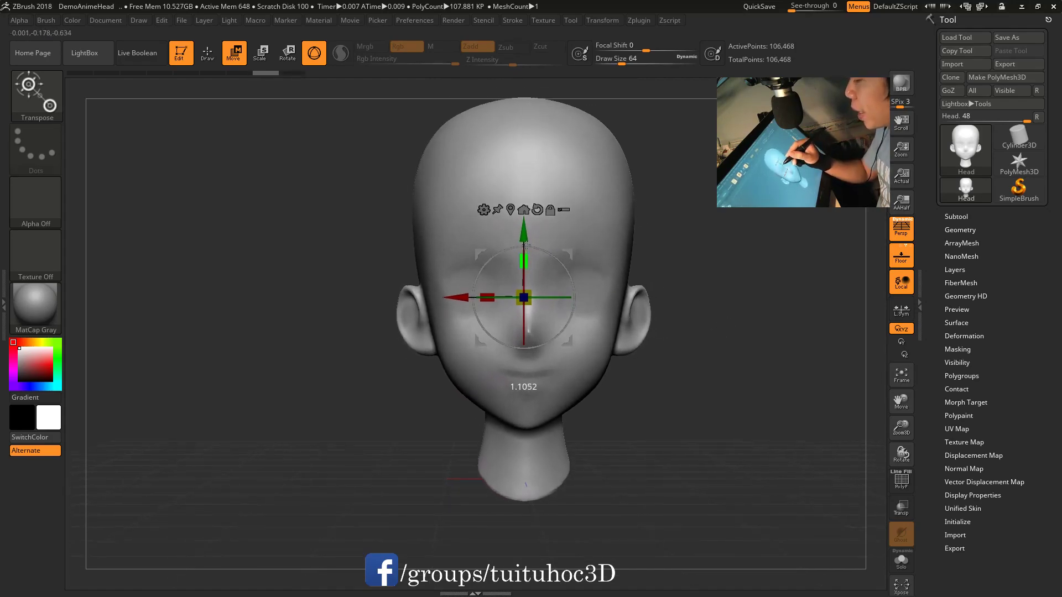
key("ctrl+z")
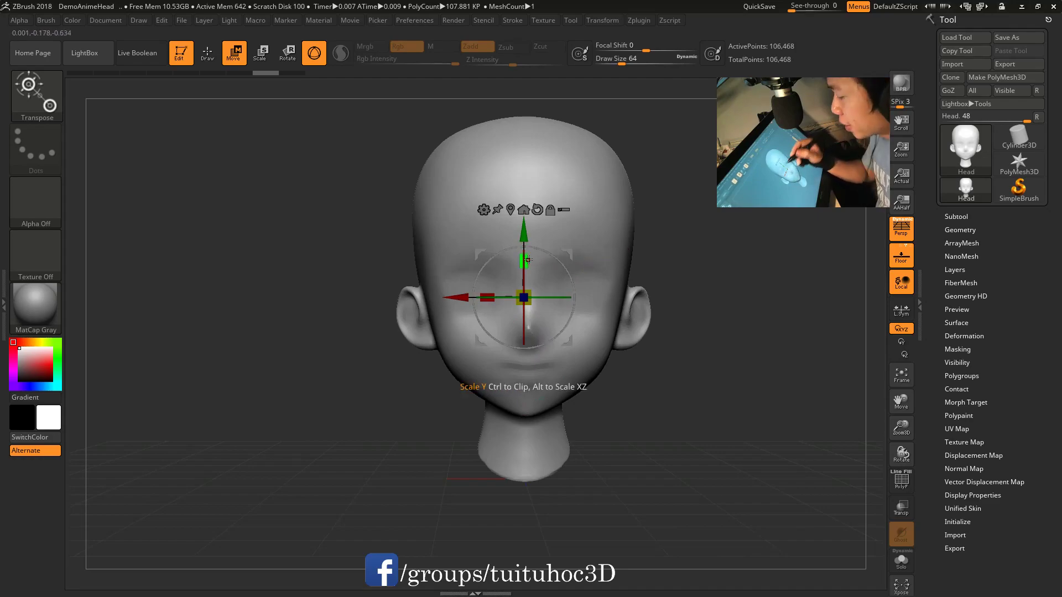
left_click_drag(528, 259, 548, 286)
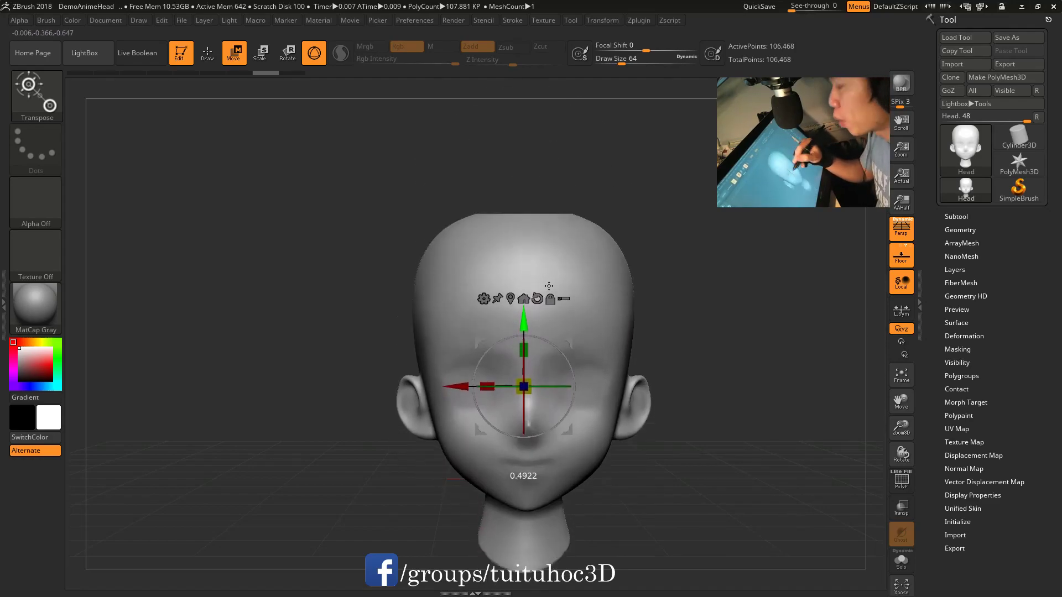
left_click_drag(741, 331, 748, 249, "alt")
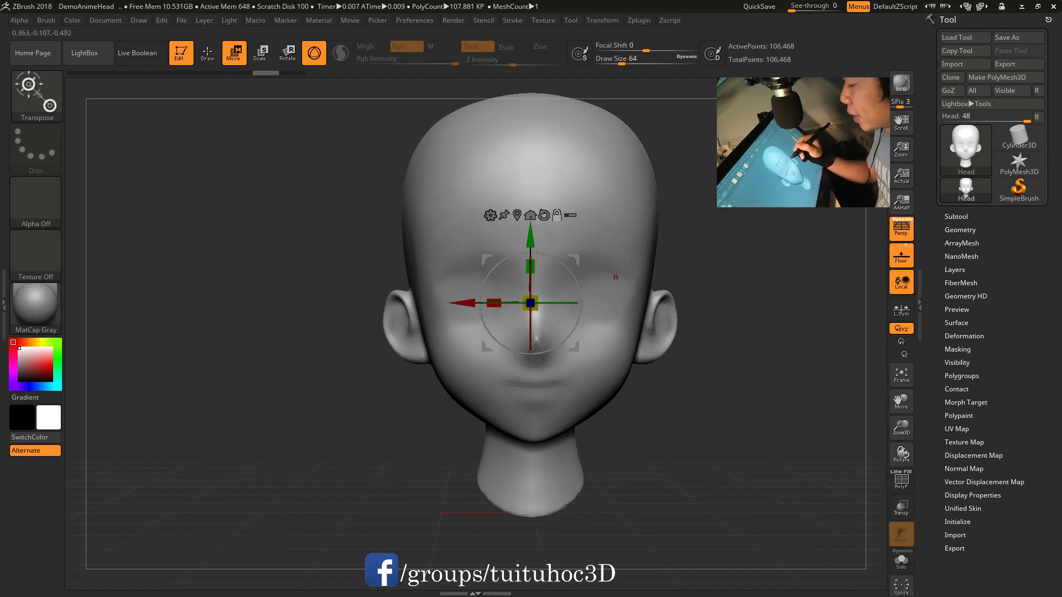
mouse_move(527, 237)
left_mouse_down()
mouse_move(562, 233)
mouse_move(571, 367)
left_mouse_up()
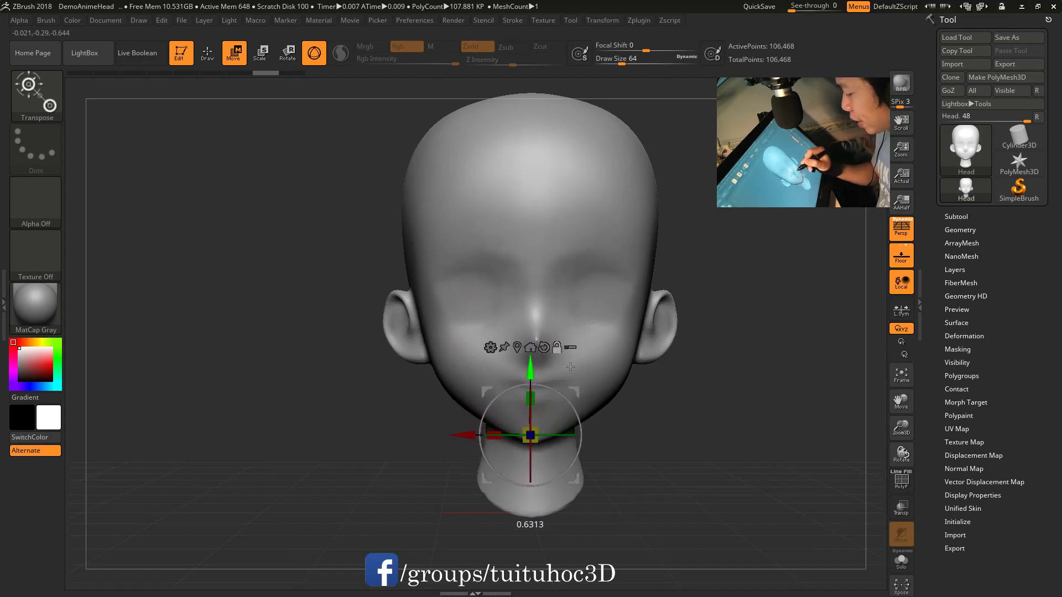
left_click_drag(691, 437, 692, 393, "alt")
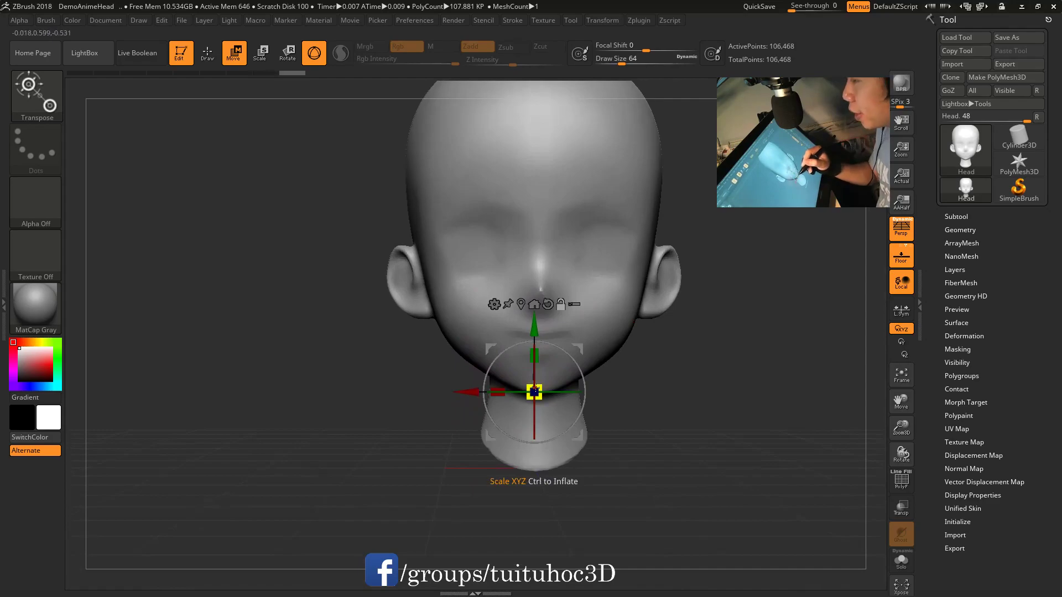
Step: Try another vertical scale of the head, undo it, and return to Draw mode with Q
left_click(535, 354)
left_click_drag(535, 354, 658, 358)
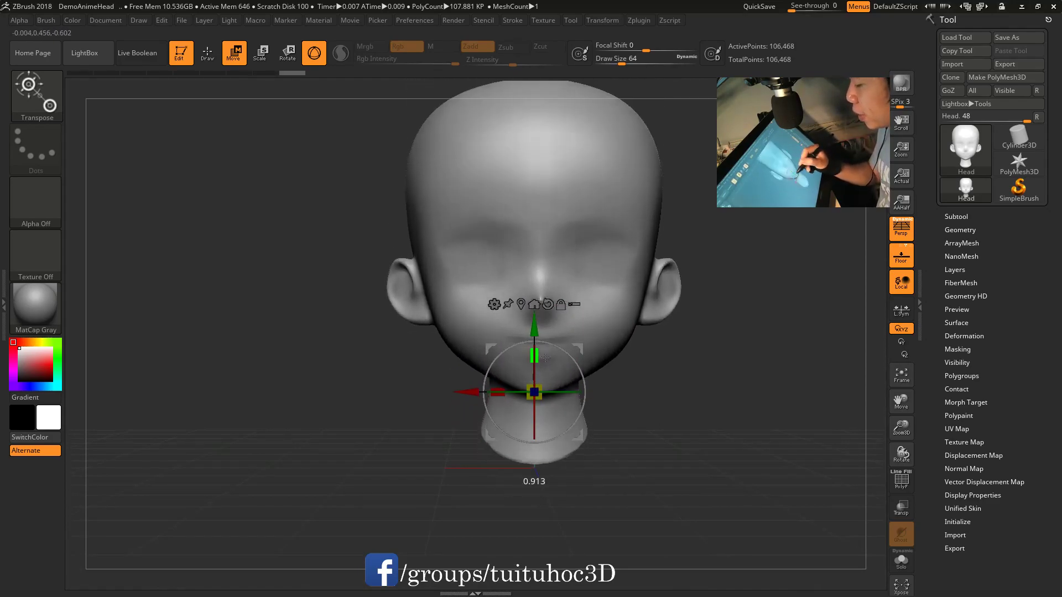
mouse_move(657, 358)
left_mouse_down()
mouse_move(654, 340)
mouse_move(654, 352)
left_mouse_up()
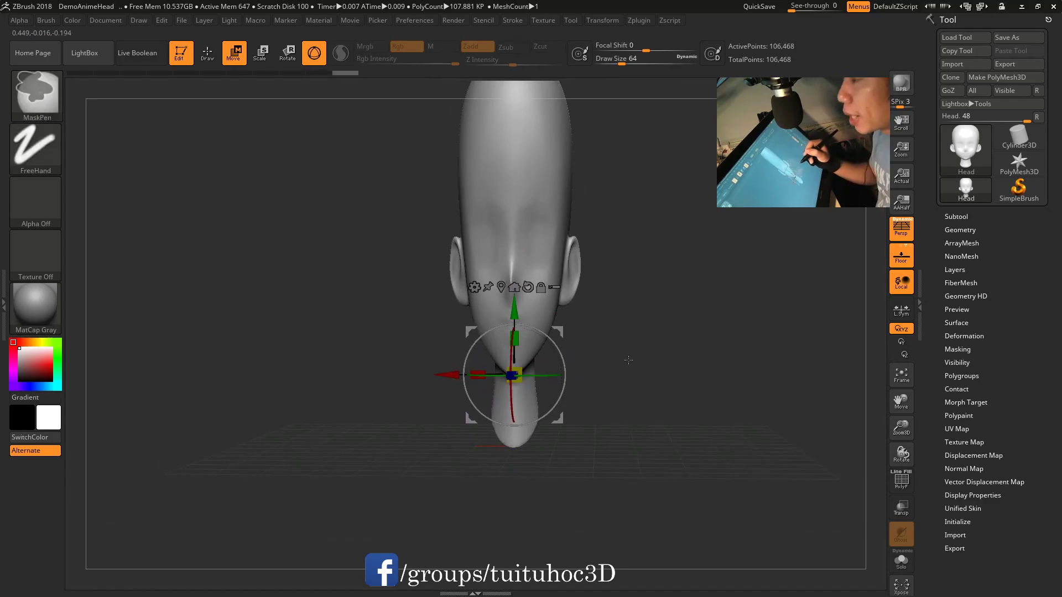
key("ctrl+z")
mouse_move(598, 330)
left_mouse_down("alt")
mouse_move(701, 320)
mouse_move(537, 253)
left_mouse_up("alt")
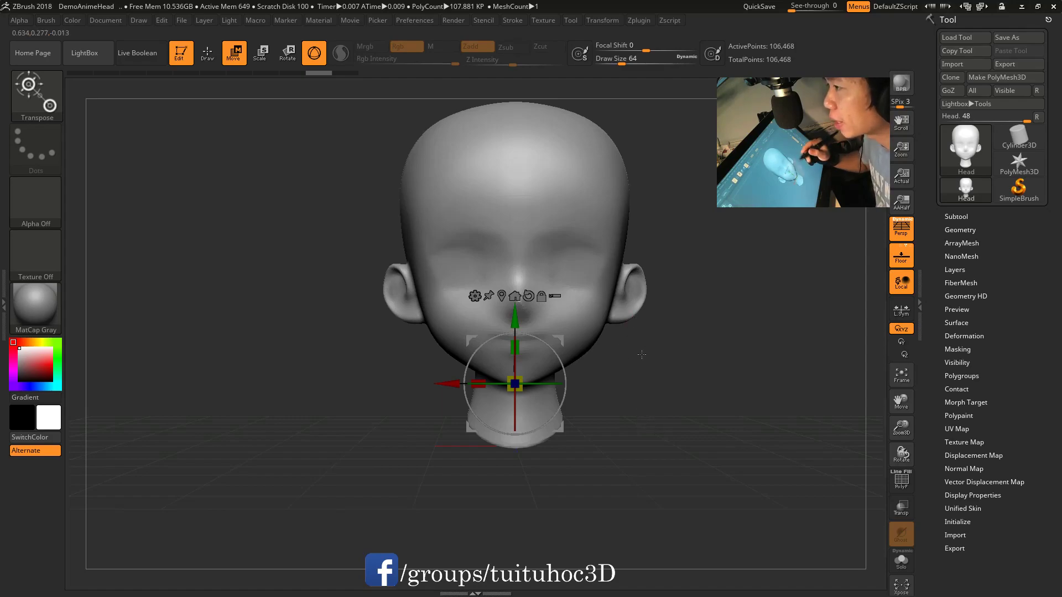
key("q")
left_click_drag(657, 387, 554, 353)
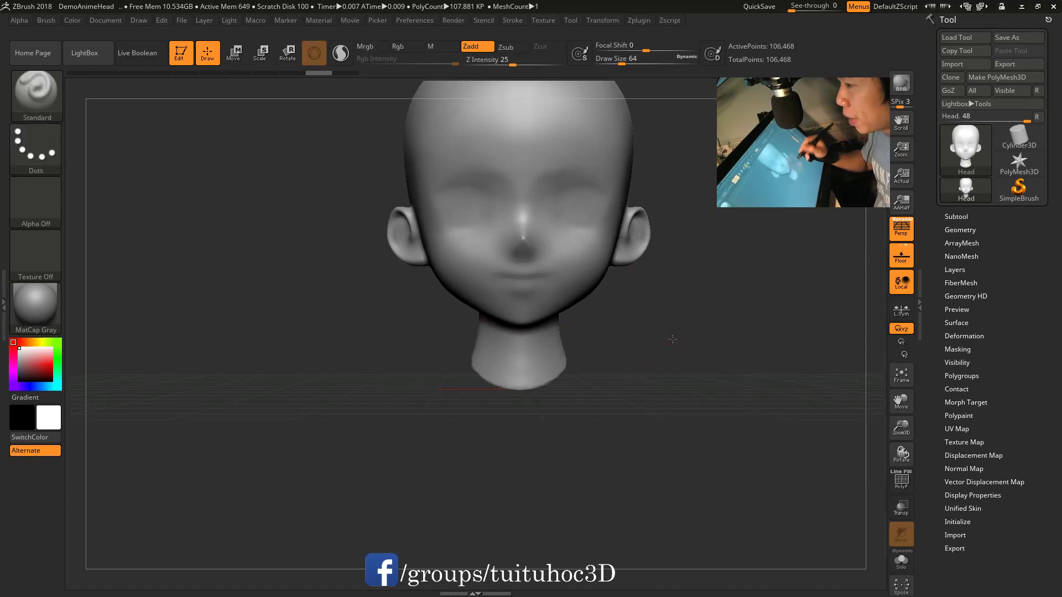
Step: Lasso-mask around the neck and invert the mask so only the neck is free
left_click_drag(633, 320, 407, 379, "ctrl")
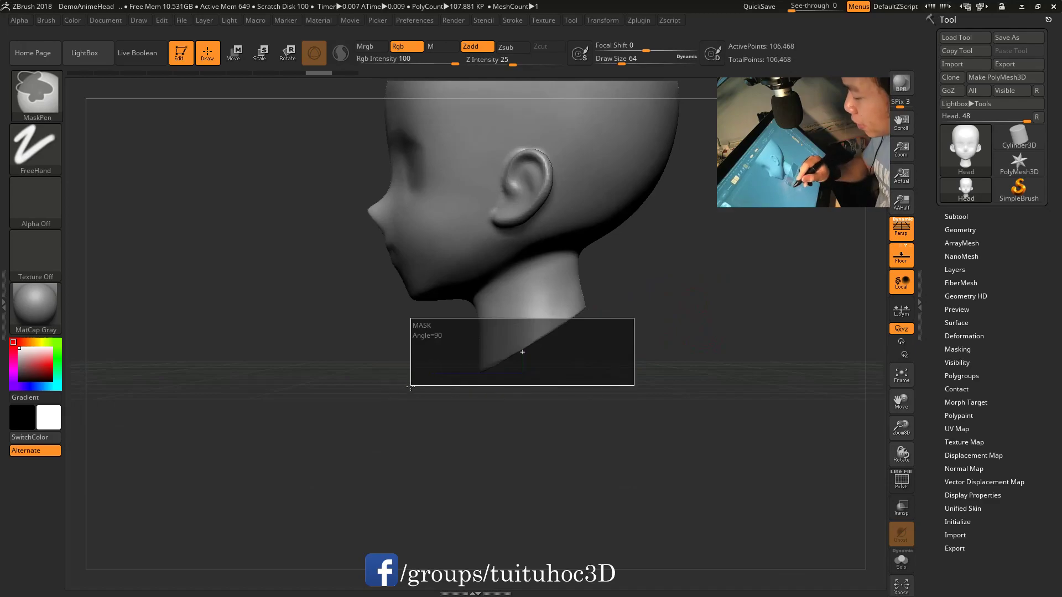
left_click(31, 149)
left_click(210, 184)
left_click_drag(628, 256, 459, 321, "ctrl")
mouse_move(690, 301)
left_mouse_down()
mouse_move(682, 322)
mouse_move(714, 305)
mouse_move(691, 289)
mouse_move(698, 319)
mouse_move(675, 294)
mouse_move(675, 271)
left_mouse_up()
left_click(718, 303, "ctrl")
Step: Stretch the unmasked neck downward with Scale Y, inspect it, undo, and return to Draw with Q
key("w")
mouse_move(523, 250)
left_mouse_down()
mouse_move(539, 179)
mouse_move(529, 215)
left_mouse_up()
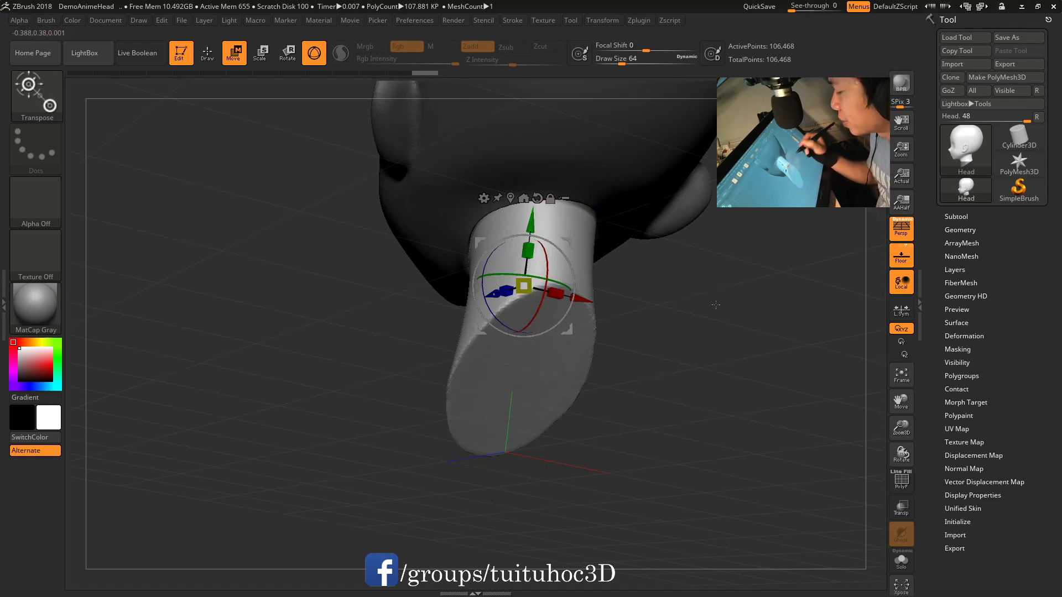
left_click_drag(714, 302, 646, 316, "shift")
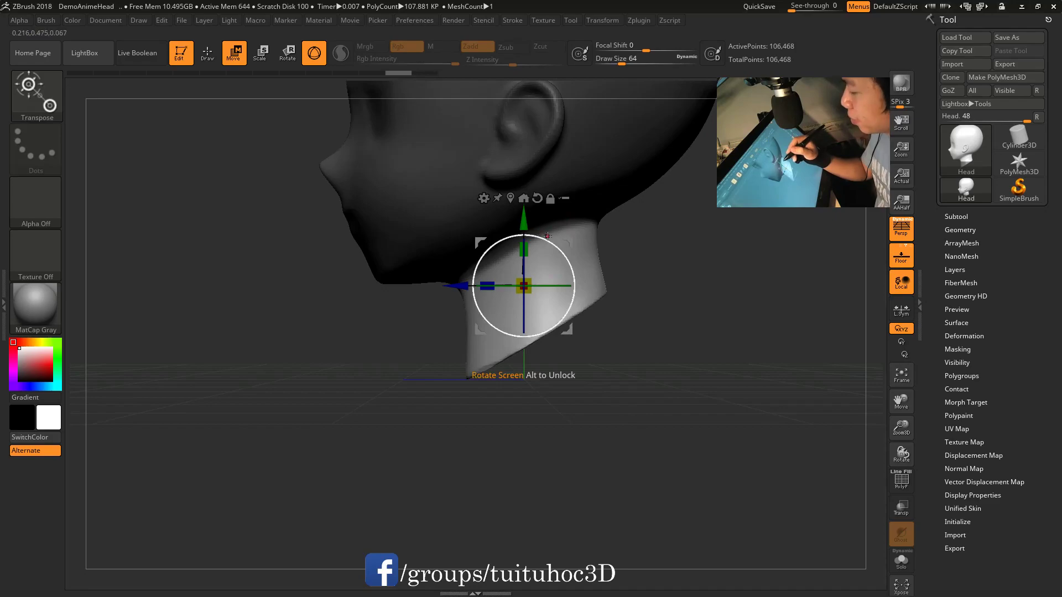
left_click_drag(529, 214, 526, 158, "alt")
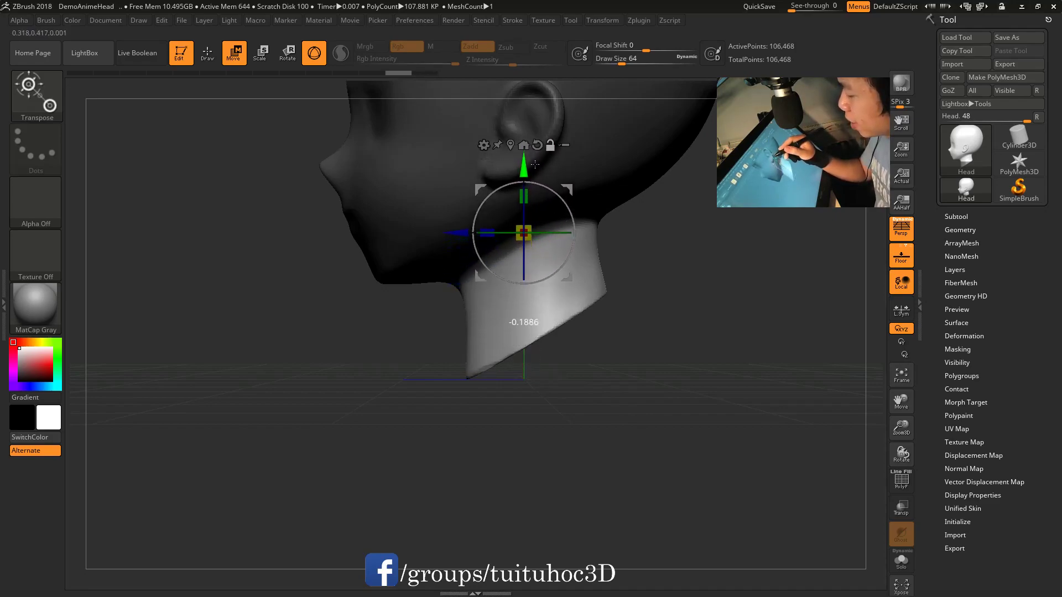
left_click_drag(527, 191, 569, 113)
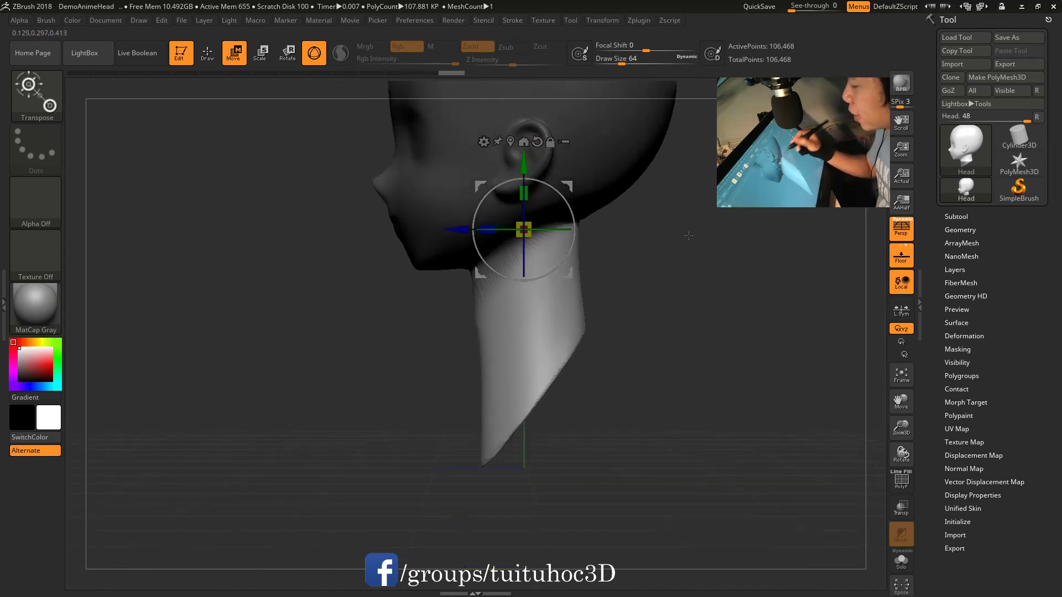
left_click_drag(569, 112, 712, 291)
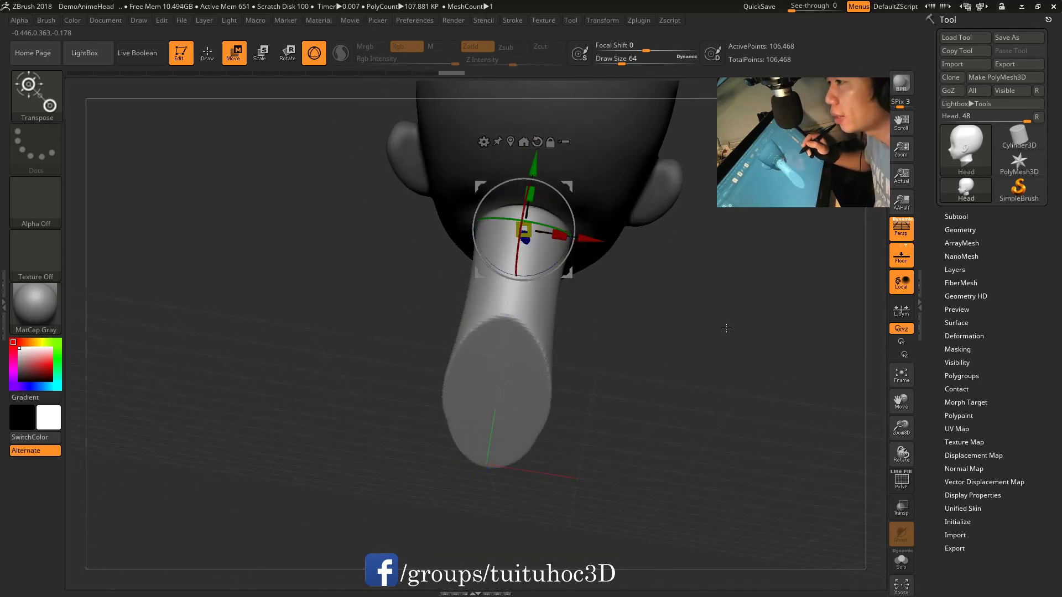
mouse_move(698, 328)
left_mouse_down("shift")
mouse_move(694, 315)
mouse_move(588, 297)
left_mouse_up("shift")
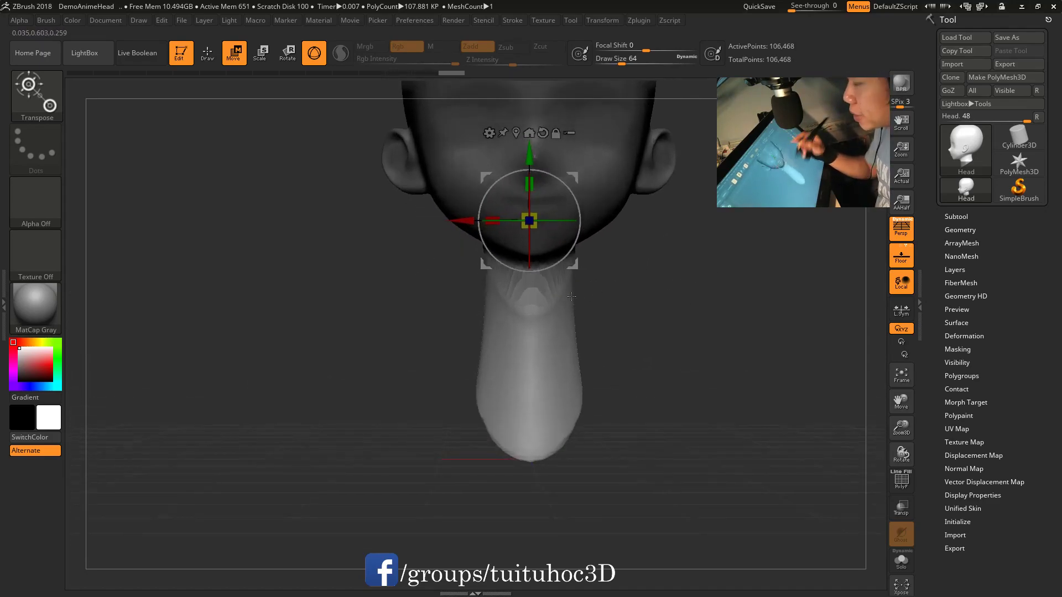
left_click_drag(724, 290, 721, 309)
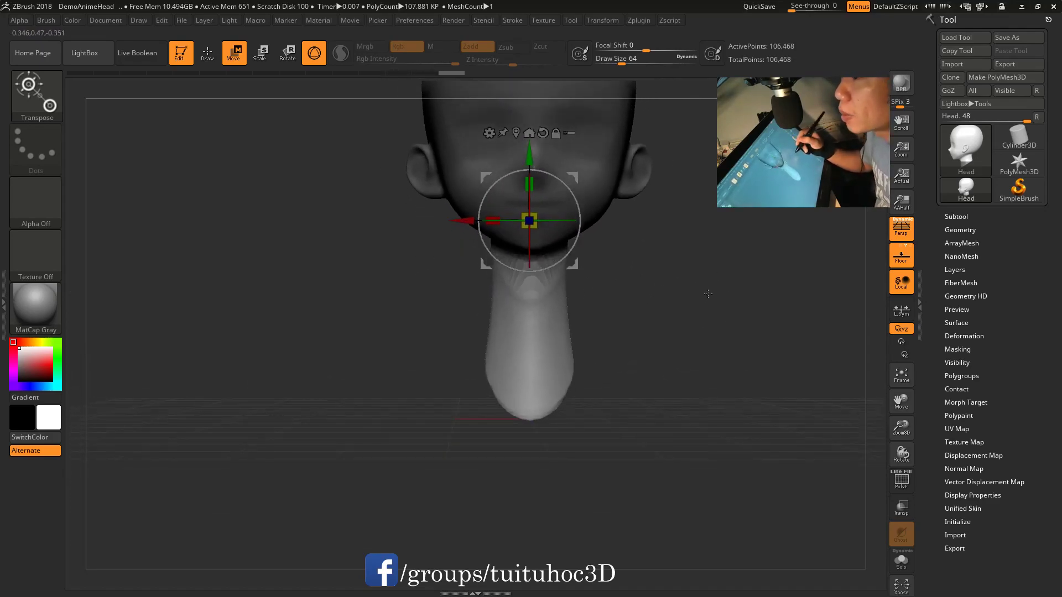
key("ctrl+z")
key("ctrl+z")
key("ctrl+z")
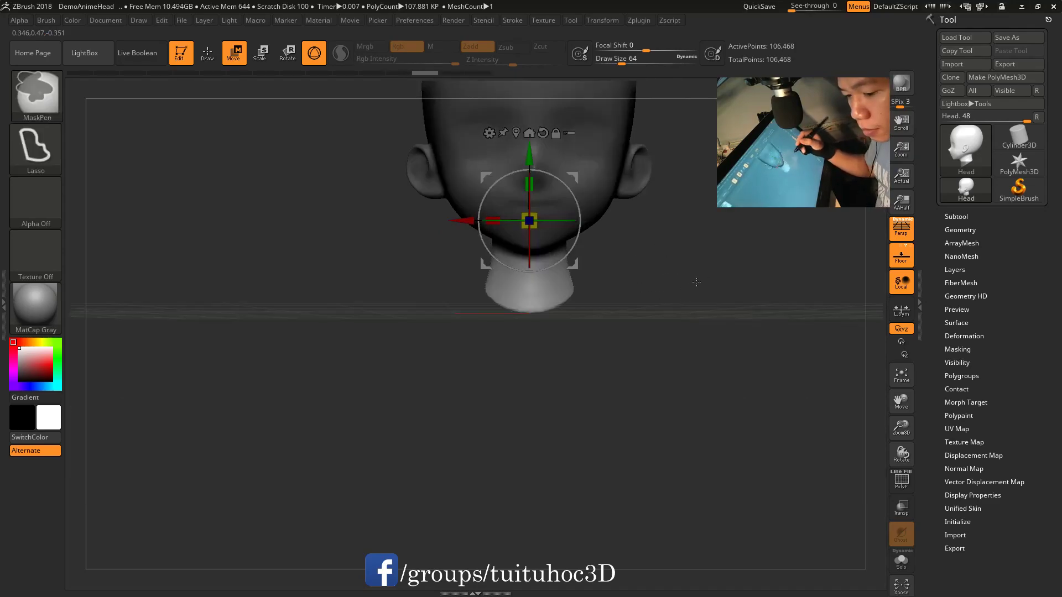
mouse_move(696, 283)
left_mouse_down()
mouse_move(681, 366)
mouse_move(464, 126)
left_mouse_up()
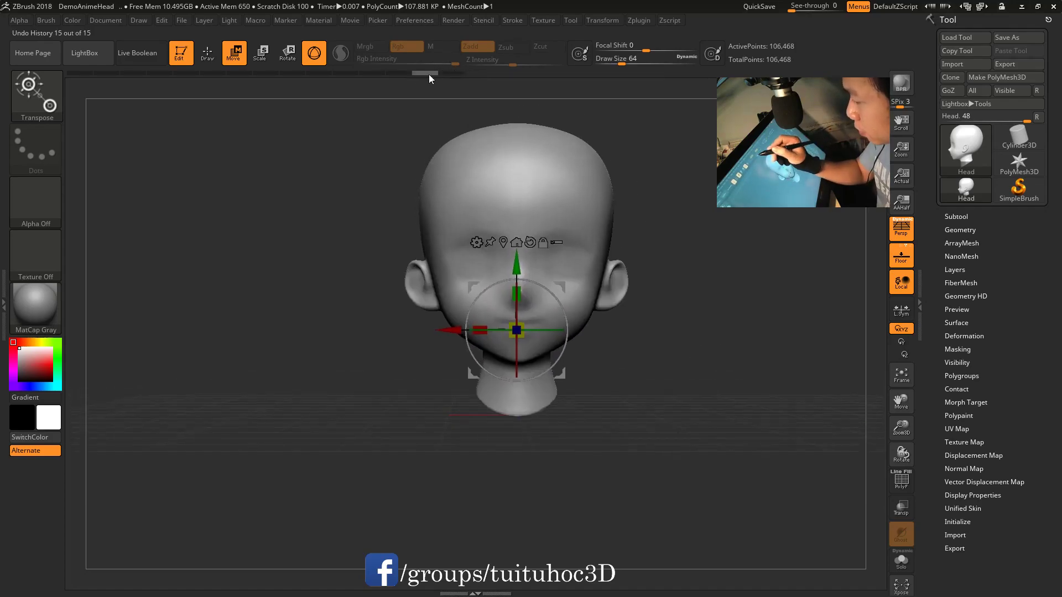
key("q")
mouse_move(714, 288)
left_mouse_down()
mouse_move(711, 330)
mouse_move(635, 375)
left_mouse_up()
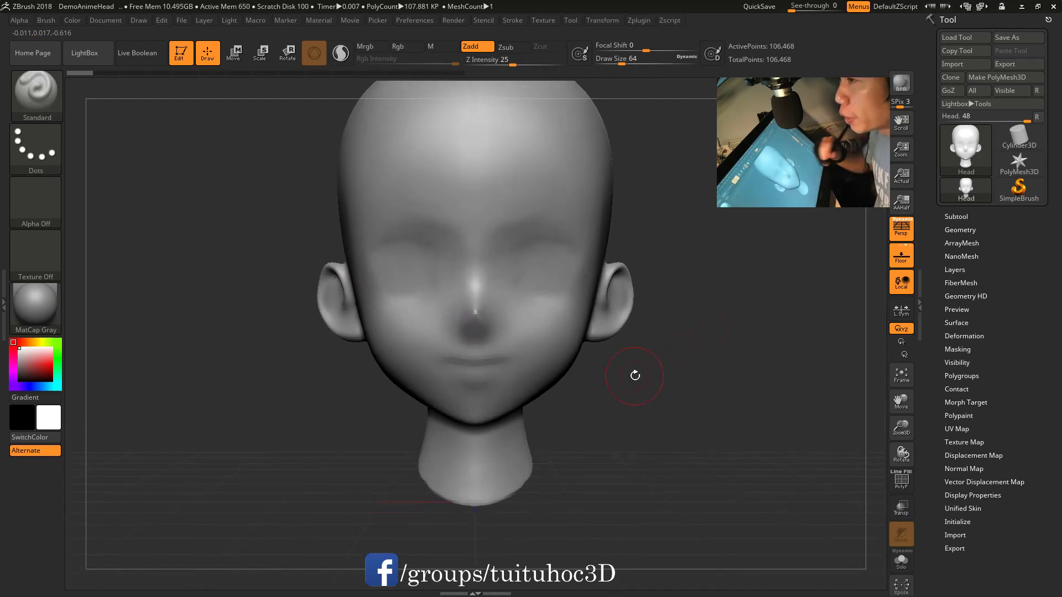
Step: Bring up the move gizmo with W and place it on the head's forehead
key("w")
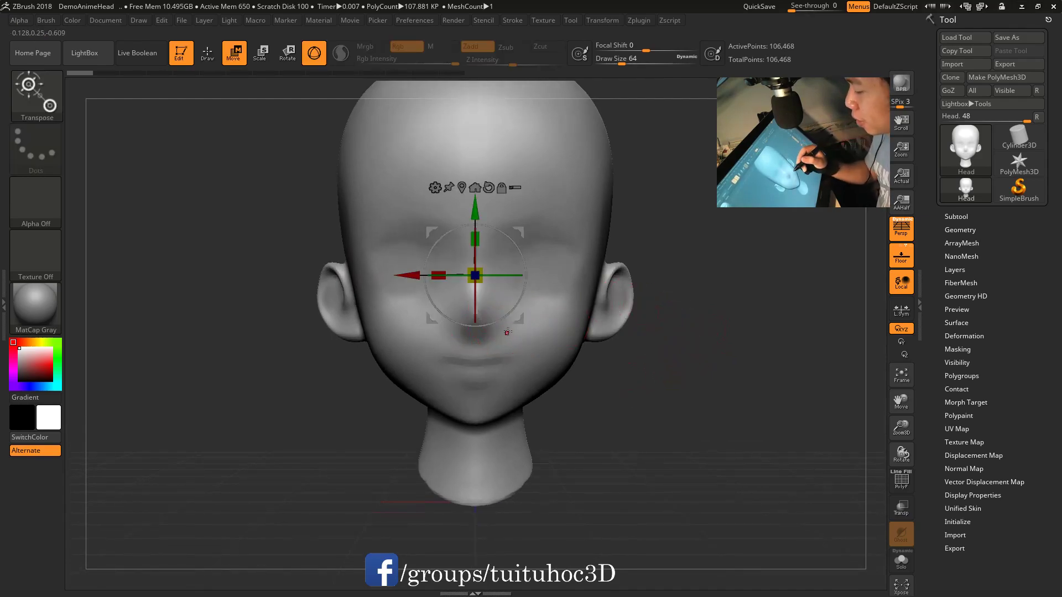
left_click_drag(553, 302, 549, 285, "alt")
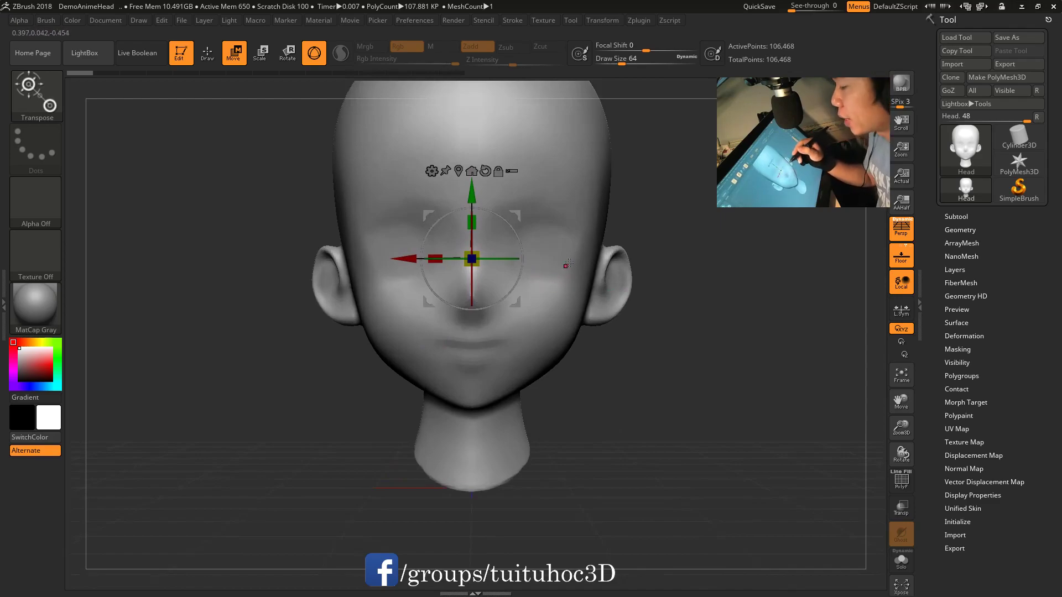
left_click(575, 258)
left_click(565, 118)
mouse_move(653, 260)
left_mouse_down()
mouse_move(689, 301)
mouse_move(573, 261)
left_mouse_up()
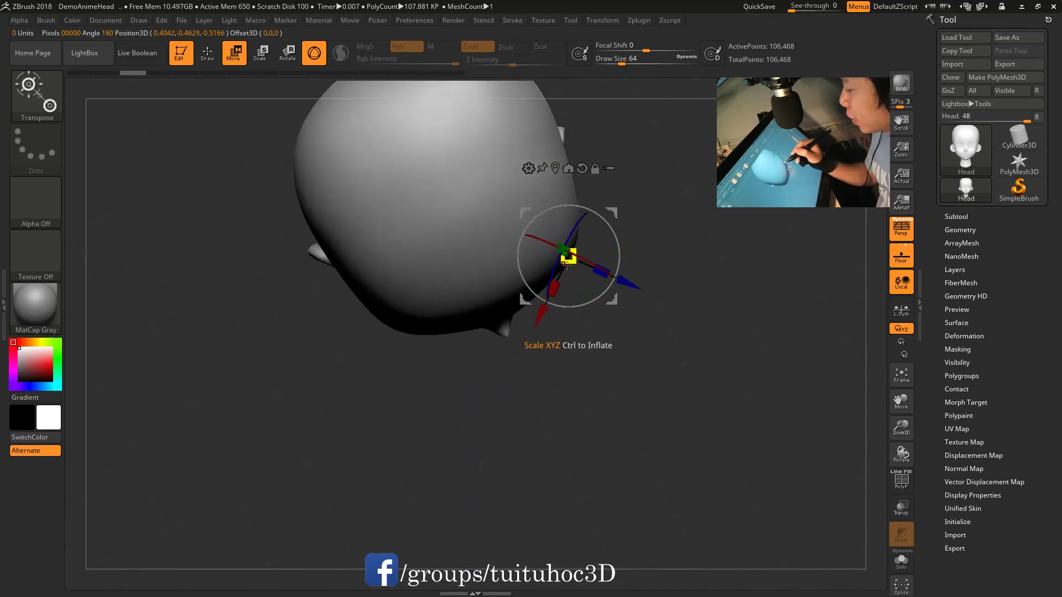
Step: Orbit back to a centred front view and realign the gizmo axes to the screen
left_click_drag(565, 266, 551, 192)
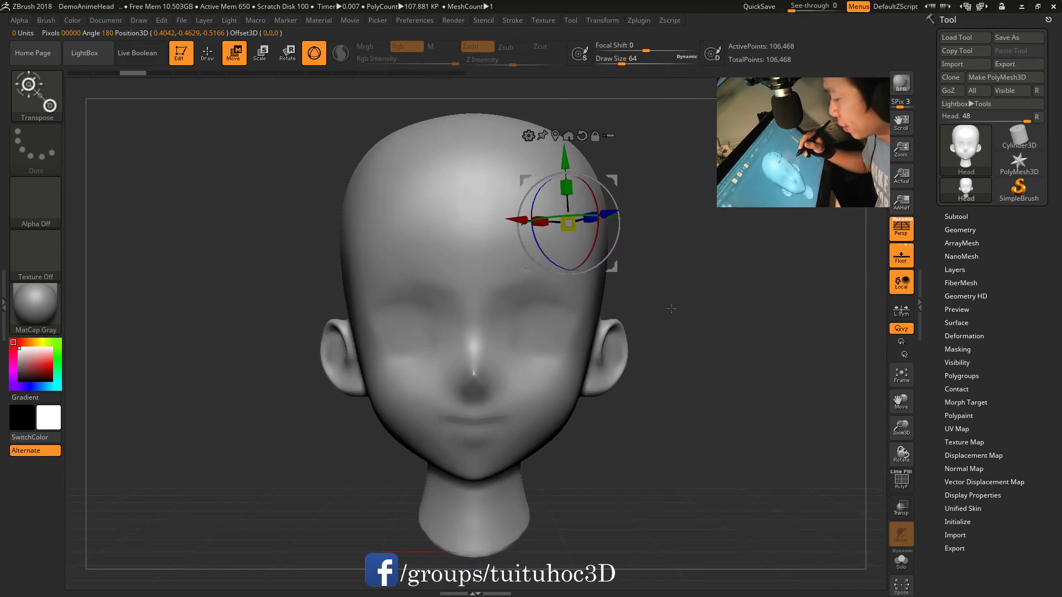
left_click_drag(664, 301, 440, 506)
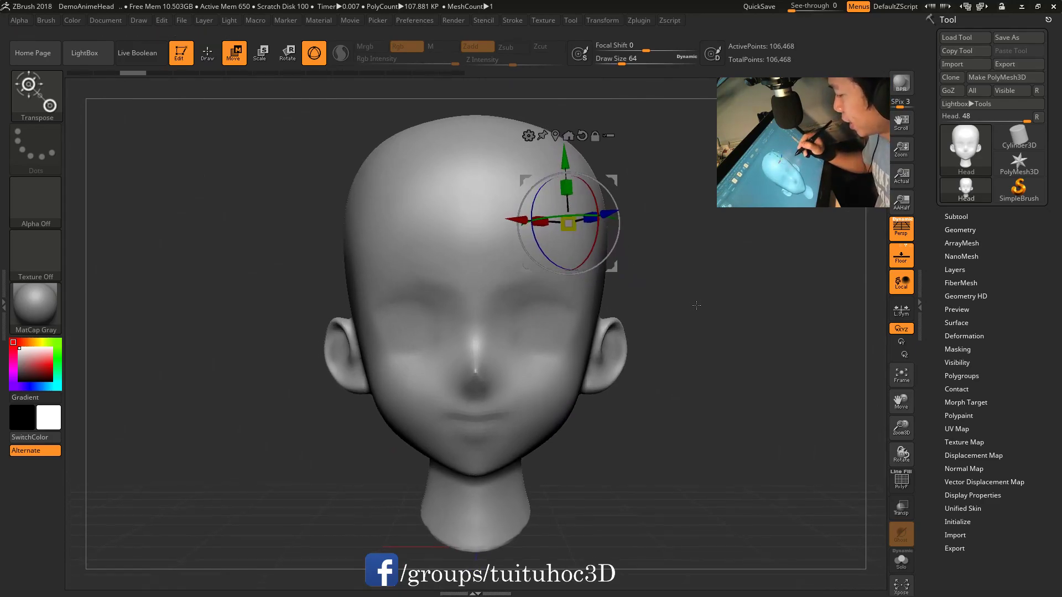
left_click_drag(635, 429, 615, 416)
mouse_move(624, 374)
left_mouse_down()
mouse_move(631, 382)
mouse_move(553, 332)
mouse_move(515, 228)
mouse_move(603, 364)
mouse_move(360, 438)
mouse_move(578, 276)
left_mouse_up()
mouse_move(425, 312)
left_mouse_down()
mouse_move(687, 314)
mouse_move(662, 316)
left_mouse_up()
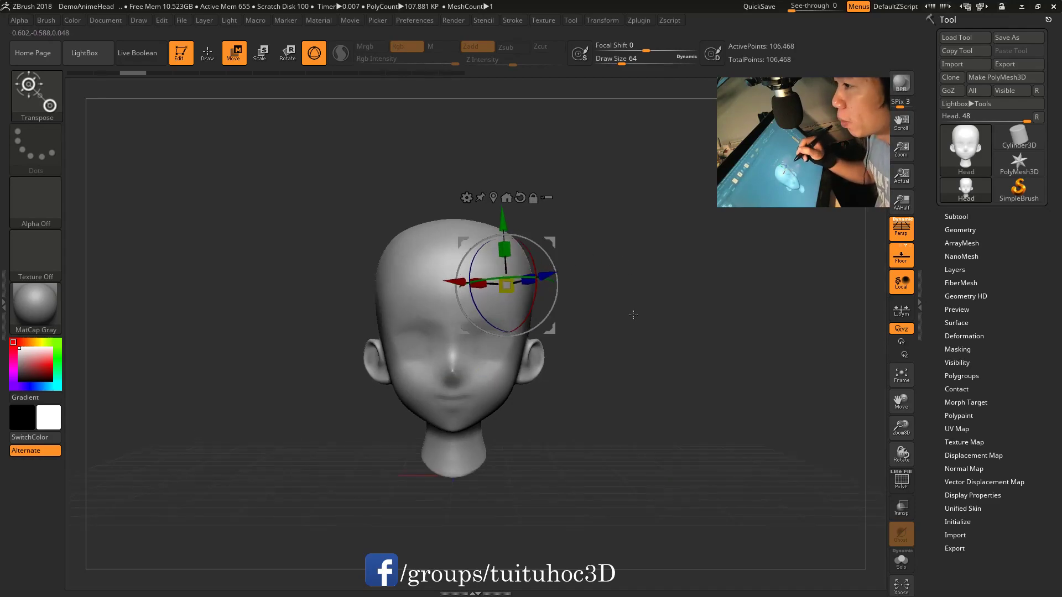
left_click_drag(634, 315, 527, 343)
left_click_drag(627, 310, 647, 266, "alt")
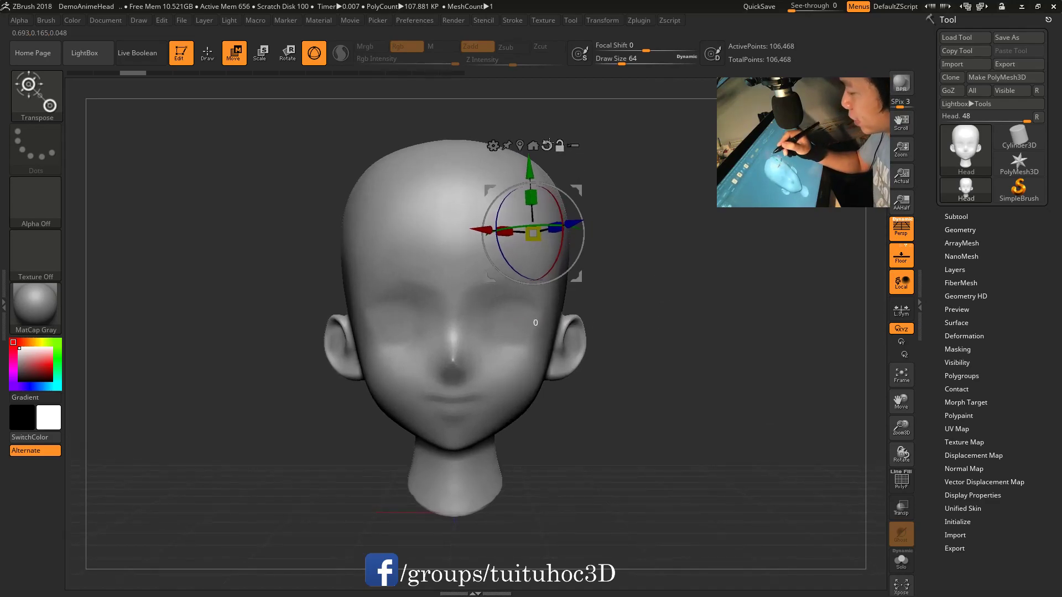
left_click(547, 145)
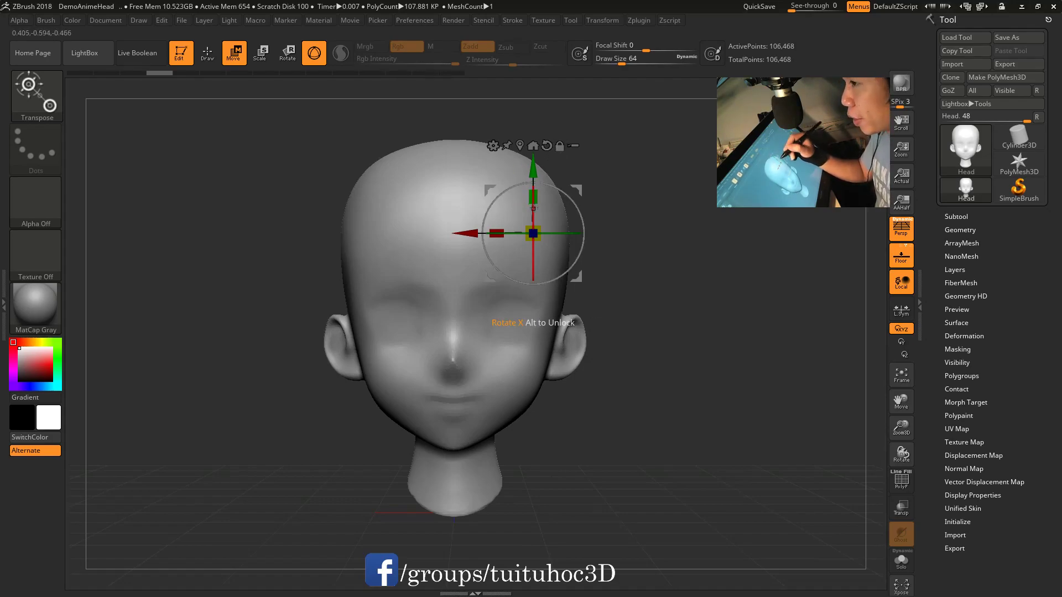
Step: Toggle the gizmo's Lock and orbit the head back to a zoomed front view
left_click(560, 146)
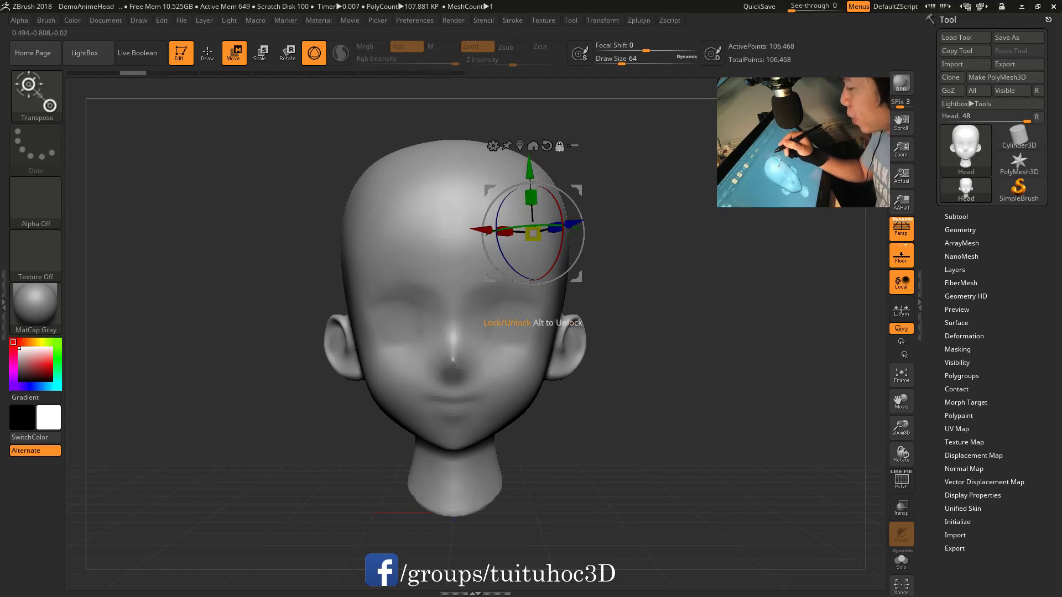
left_click_drag(559, 159, 535, 246)
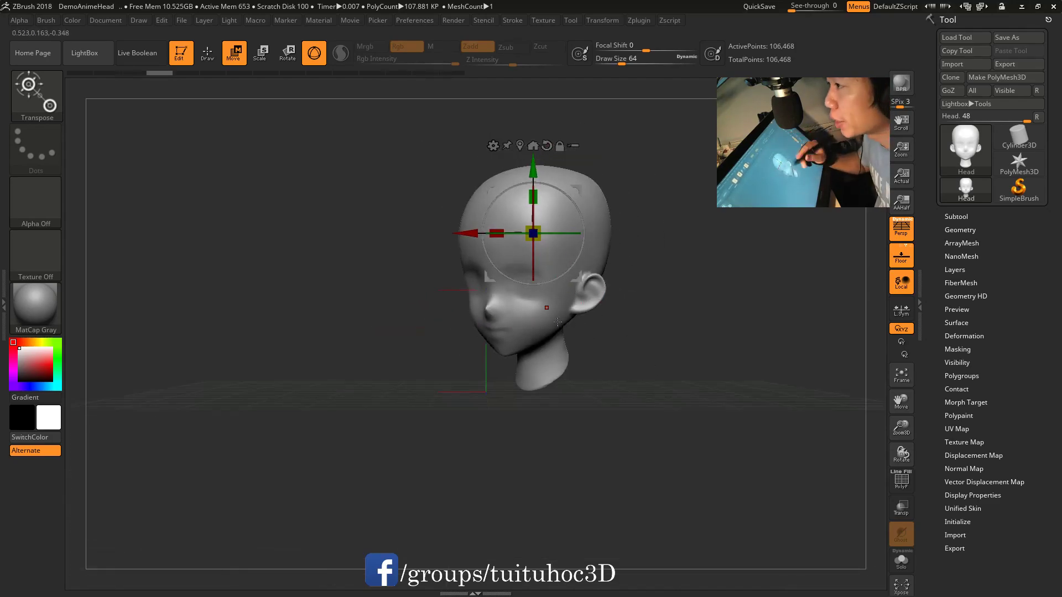
left_click_drag(585, 336, 647, 326)
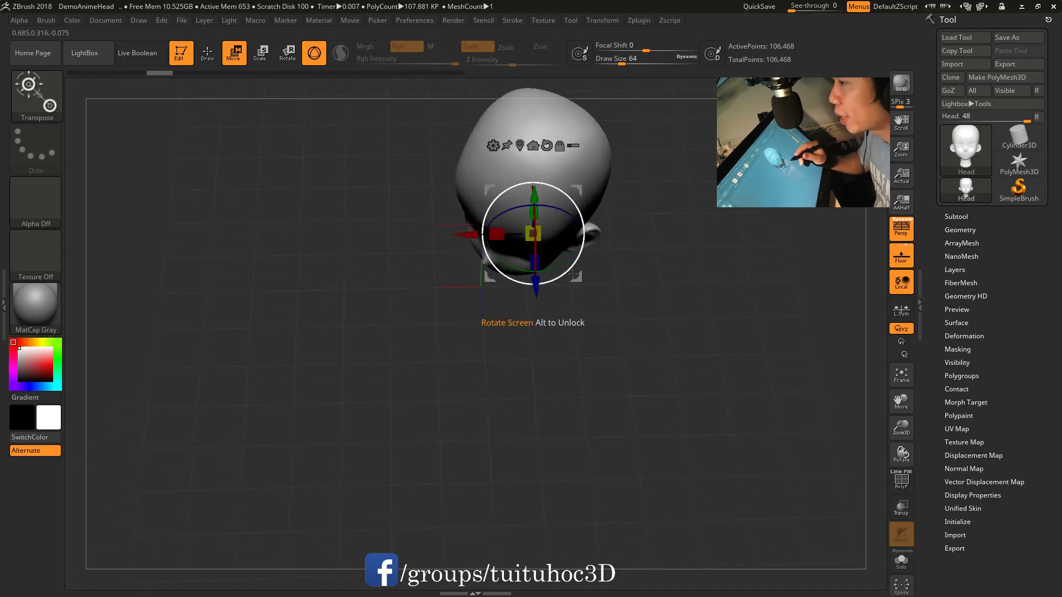
key("ctrl")
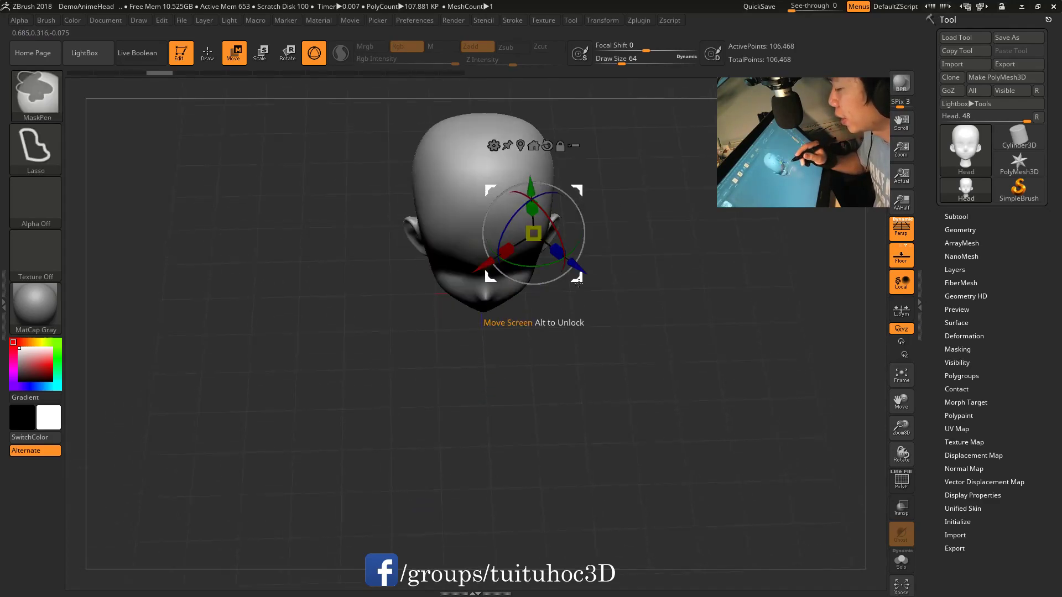
mouse_move(573, 278)
left_mouse_down("shift")
mouse_move(707, 250)
mouse_move(627, 260)
left_mouse_up("shift")
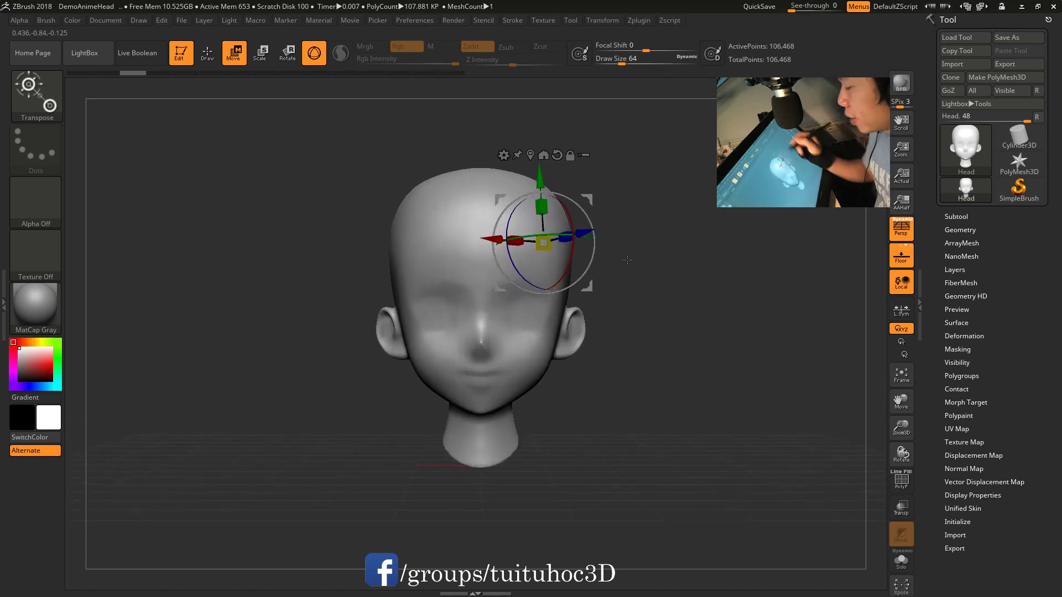
mouse_move(703, 318)
left_mouse_down("alt")
mouse_move(704, 299)
mouse_move(608, 297)
left_mouse_up("alt")
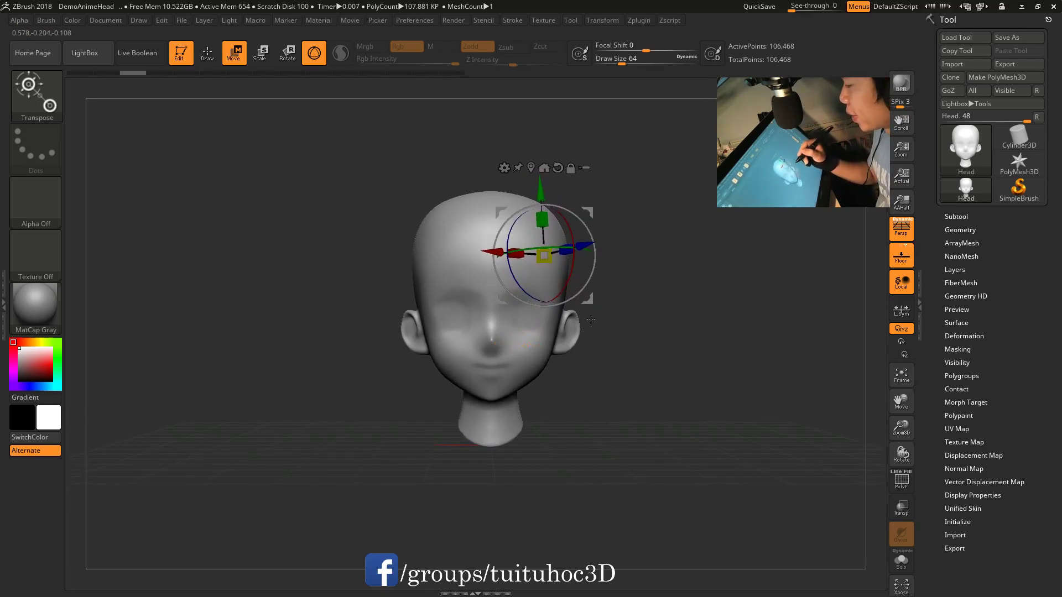
left_click_drag(590, 320, 582, 246, "alt")
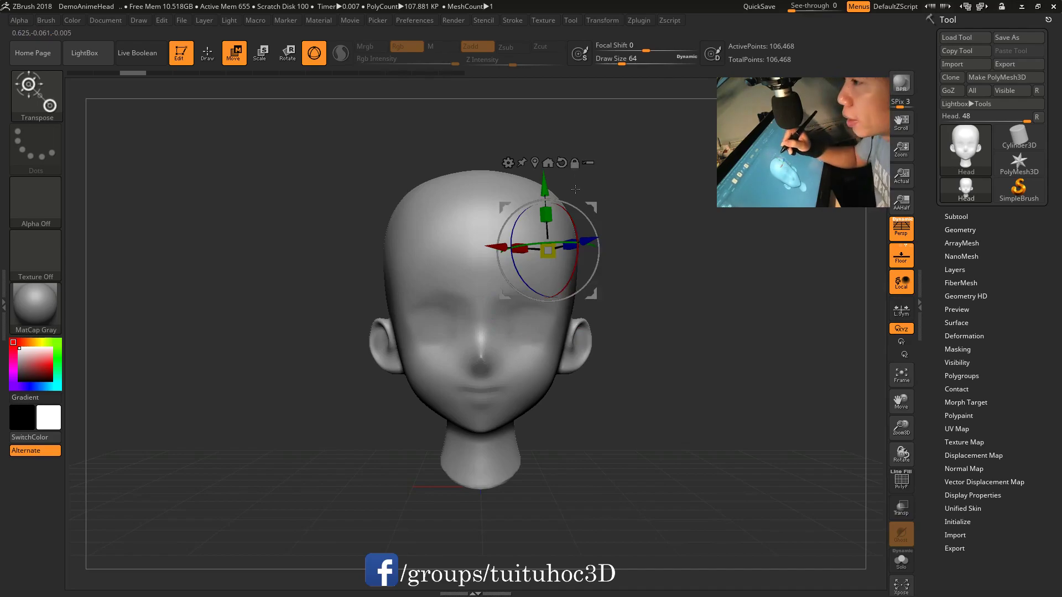
Step: Reset the gizmo orientation, recentre it on the mesh, and frame the head larger
left_click(567, 159)
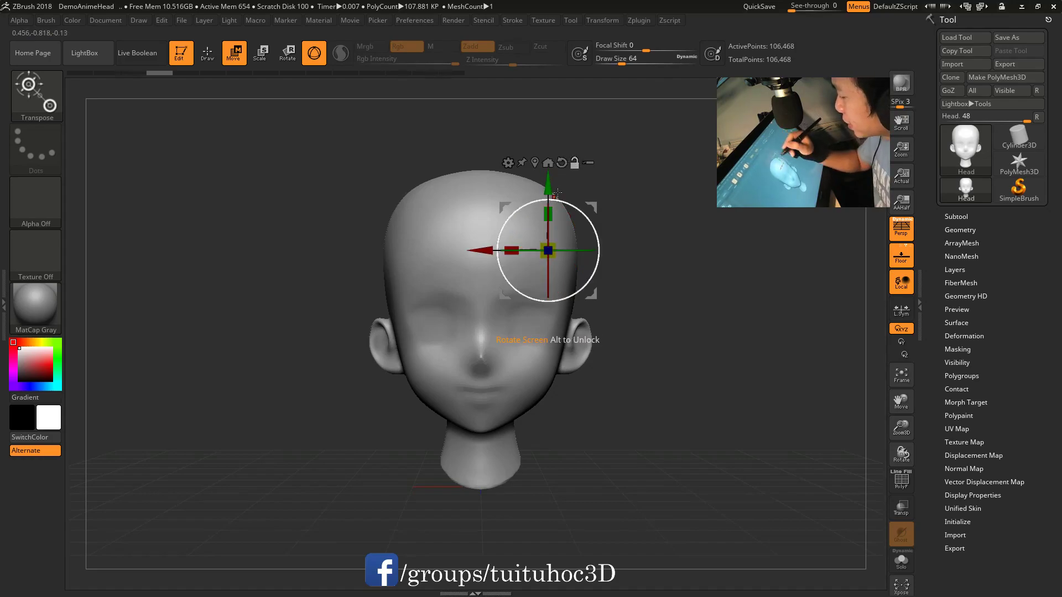
left_click(548, 163)
left_click_drag(542, 235, 548, 228, "alt")
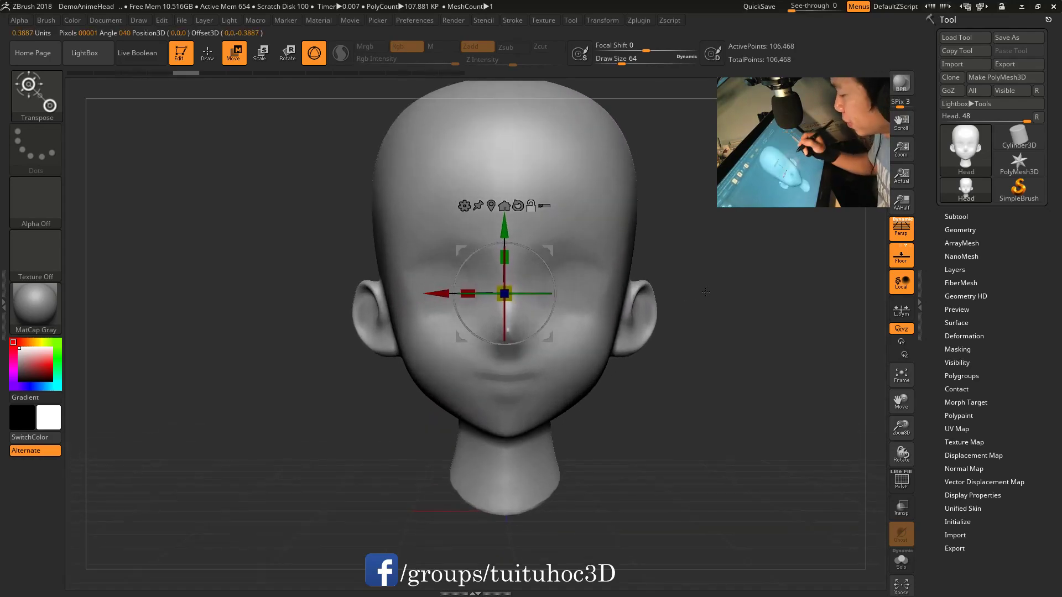
Step: Duplicate the head as a second subtool with Ctrl+Shift+D and drag the copy upward
key("q")
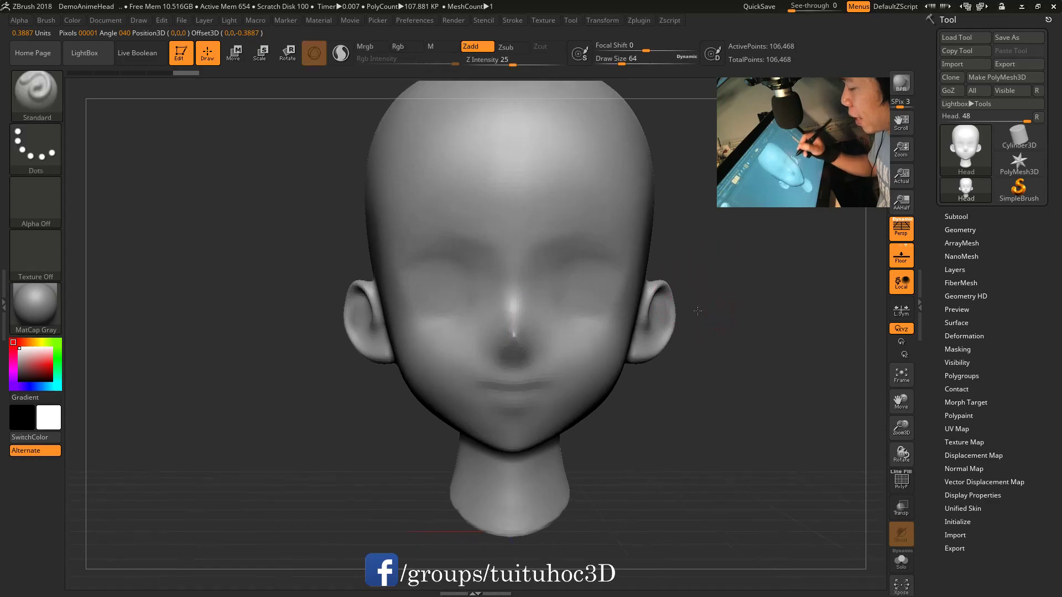
left_click_drag(669, 256, 667, 295, "alt")
key("w")
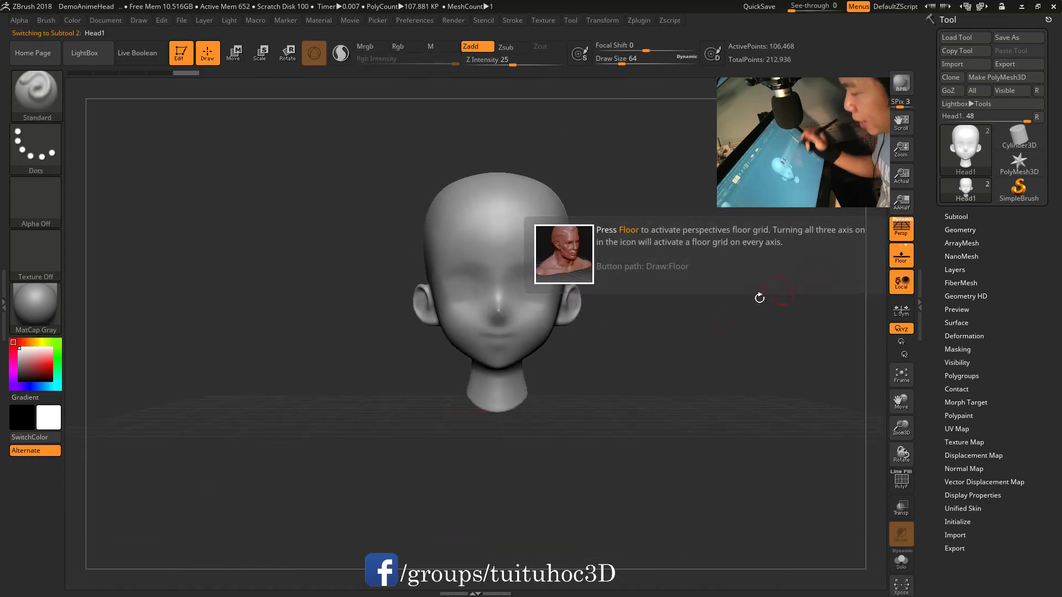
key("ctrl+shift+d")
mouse_move(508, 270)
left_mouse_down()
mouse_move(529, 317)
mouse_move(716, 349)
mouse_move(724, 371)
mouse_move(682, 286)
left_mouse_up()
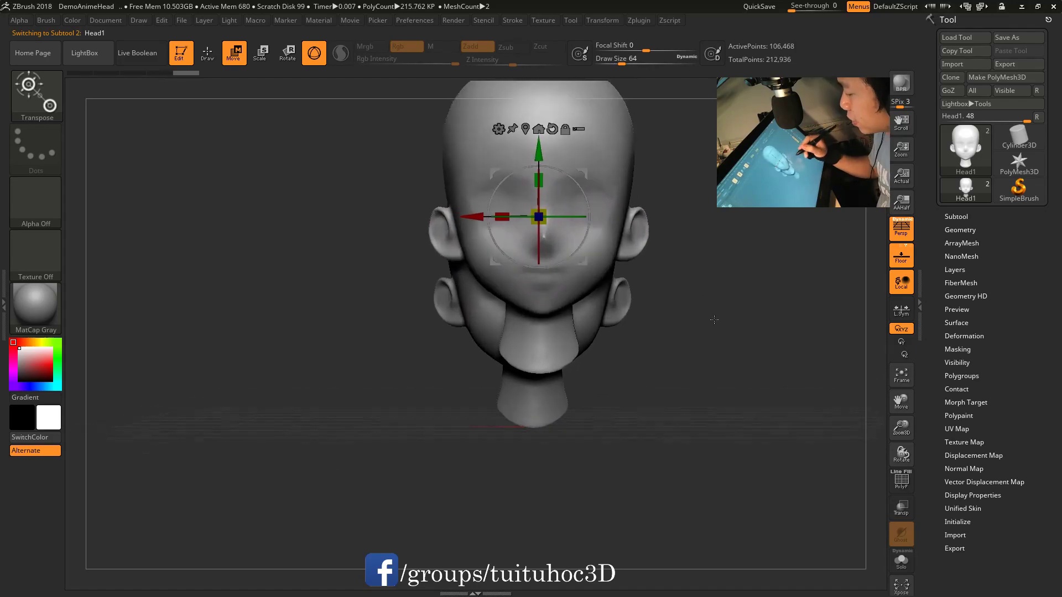
Step: Return to Draw mode and select the ClayBuildup brush (B, C)
key("q")
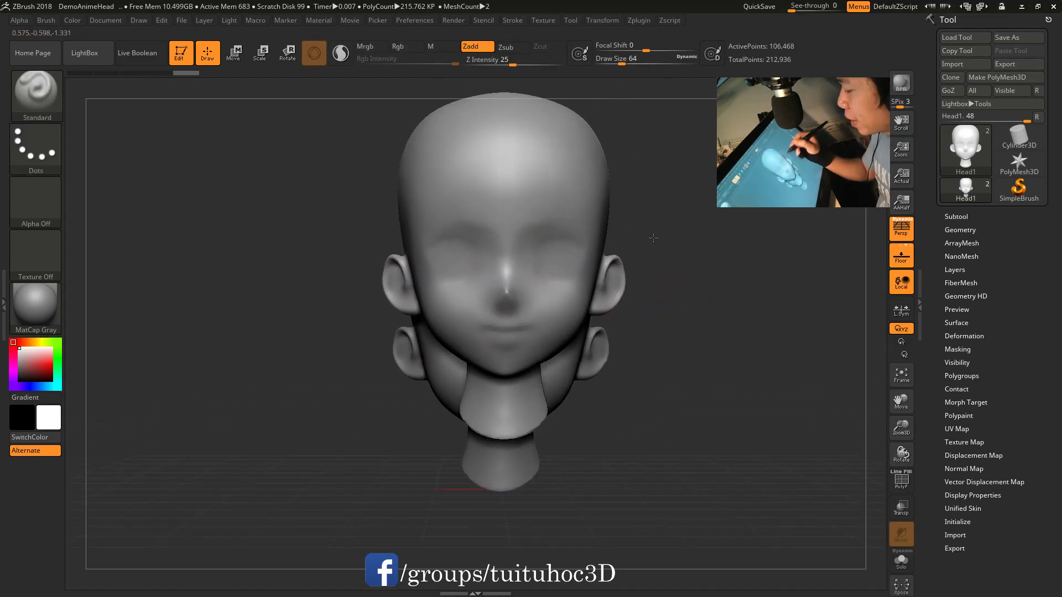
key("b")
key("c")
key("b")
Step: Build up sharp angry eyebrows with ClayBuildup at Draw Size 56, orbiting to inspect the face
key("space")
mouse_move(553, 214)
left_mouse_down()
mouse_move(575, 215)
mouse_move(578, 203)
mouse_move(551, 199)
mouse_move(588, 209)
mouse_move(592, 194)
left_mouse_up()
mouse_move(664, 190)
left_mouse_down()
mouse_move(739, 288)
mouse_move(566, 244)
mouse_move(536, 265)
left_mouse_up()
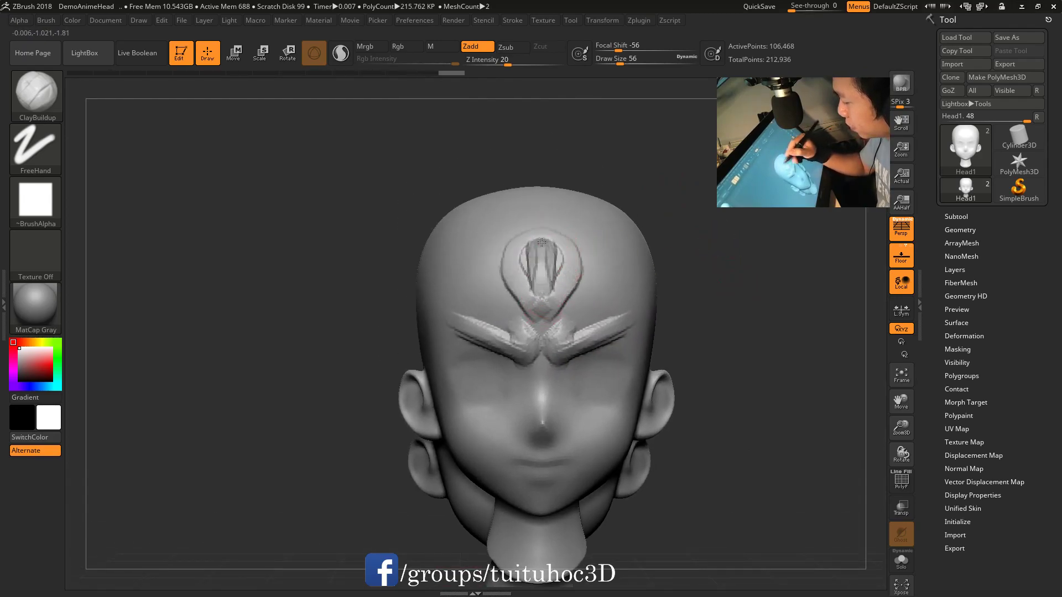
mouse_move(719, 310)
left_mouse_down("alt")
mouse_move(702, 267)
mouse_move(664, 238)
mouse_move(636, 260)
mouse_move(563, 267)
left_mouse_up("alt")
left_click_drag(706, 268, 708, 268)
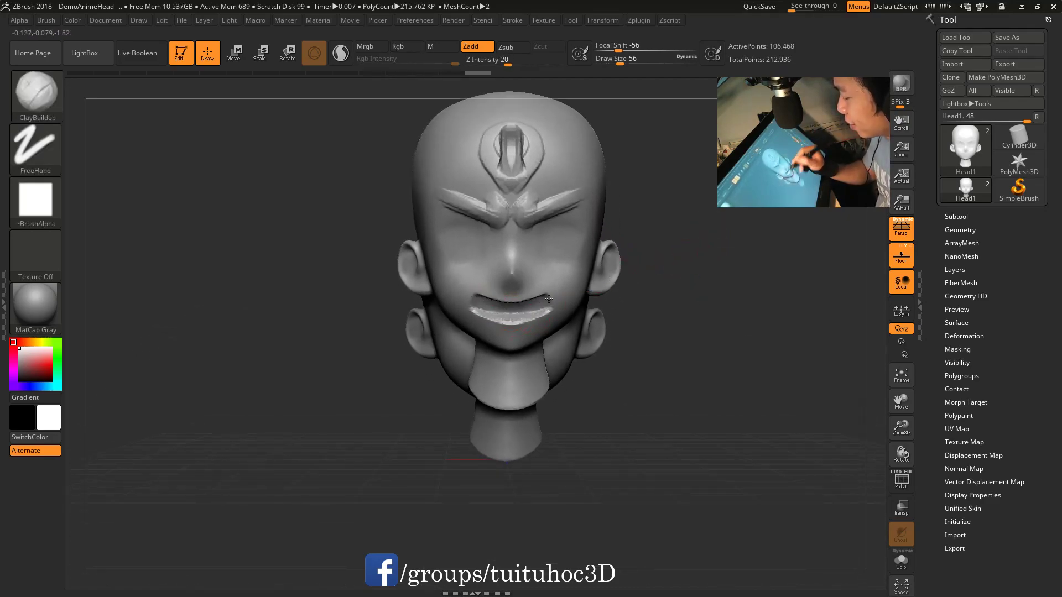
mouse_move(636, 293)
left_mouse_down()
mouse_move(723, 297)
mouse_move(737, 340)
mouse_move(596, 343)
left_mouse_up()
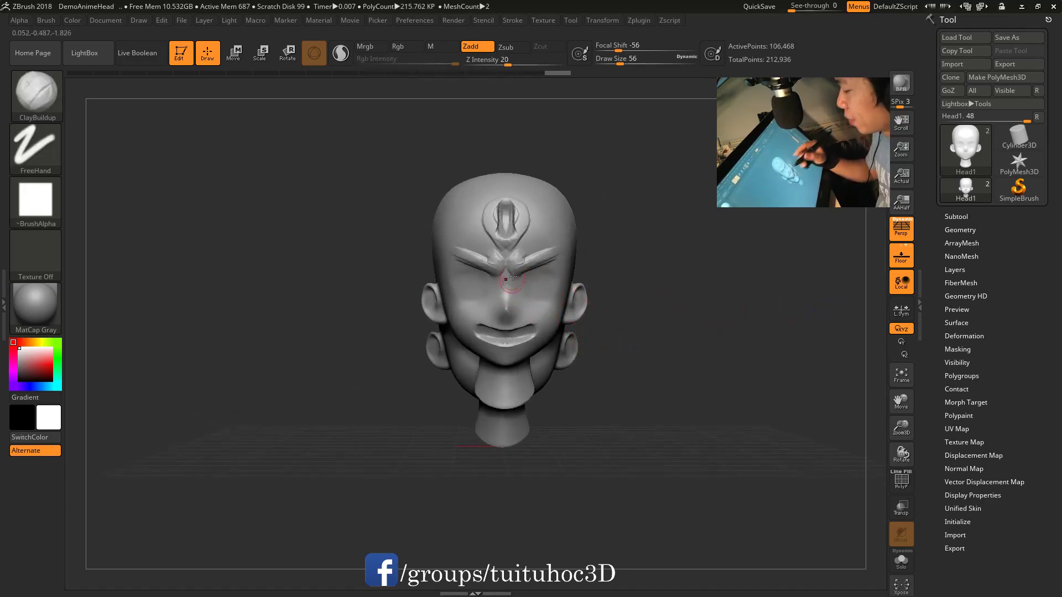
left_click_drag(526, 283, 487, 386)
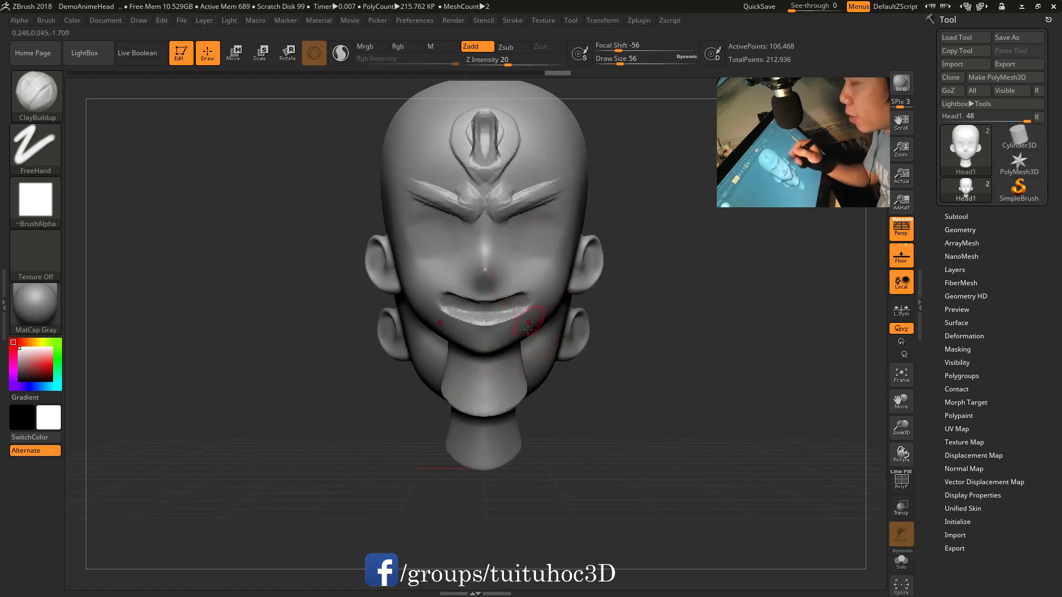
key("w")
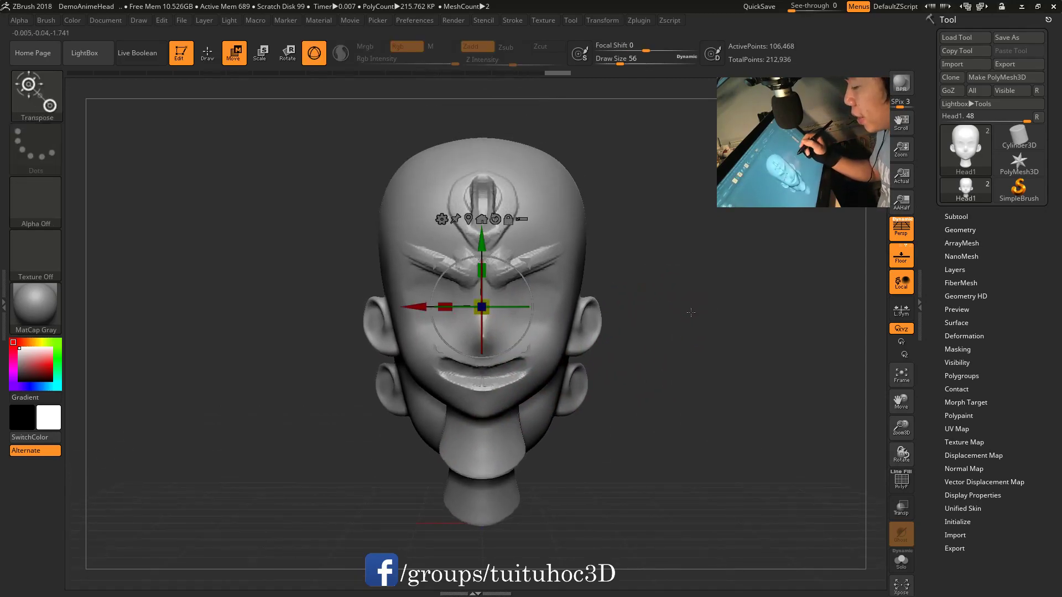
Step: Pull a duplicate of the angry head out behind the original with the Move gizmo
left_click_drag(531, 311, 496, 336)
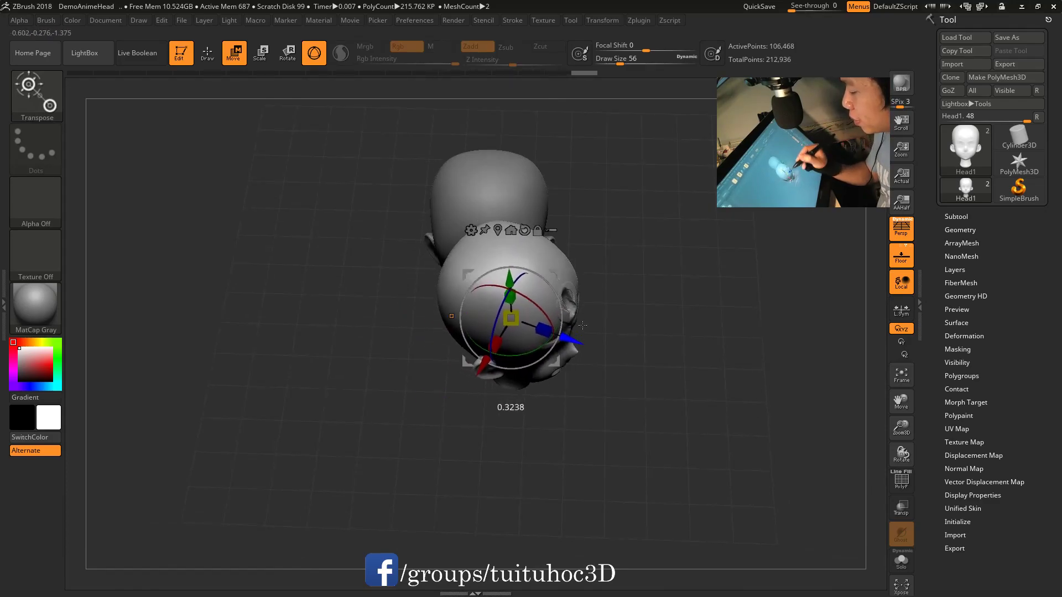
mouse_move(496, 335)
left_mouse_down()
mouse_move(590, 295)
mouse_move(713, 322)
left_mouse_up()
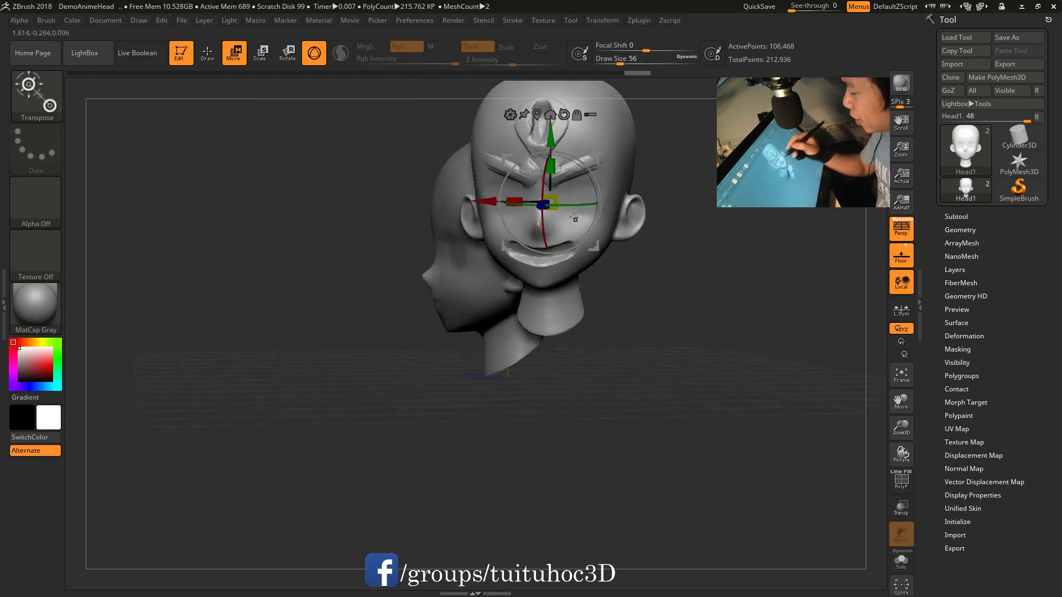
left_click_drag(713, 321, 663, 310)
mouse_move(551, 133)
left_mouse_down("ctrl")
mouse_move(552, 221)
mouse_move(626, 266)
mouse_move(555, 243)
left_mouse_up("ctrl")
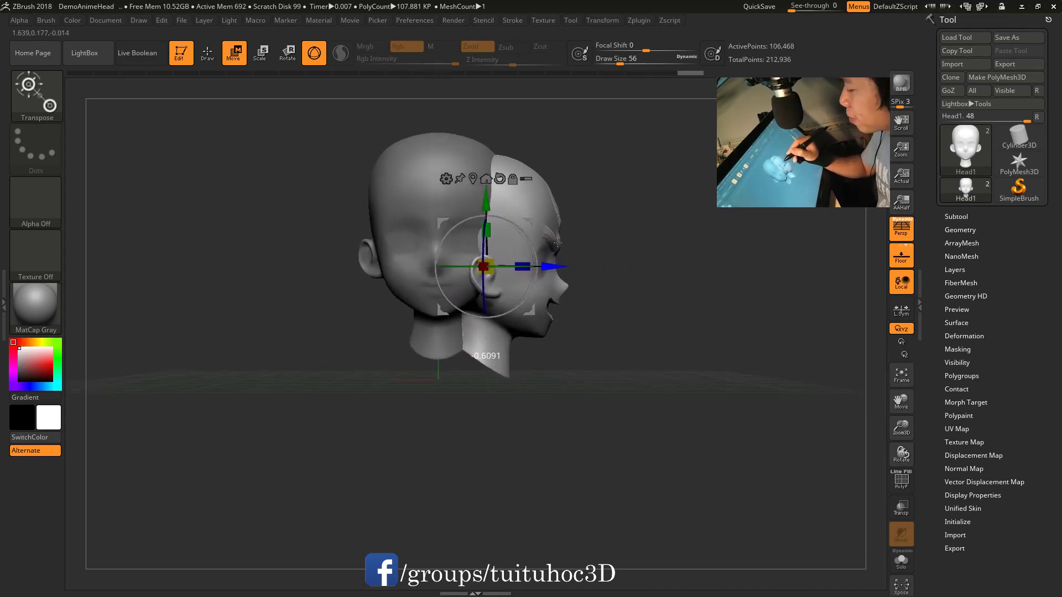
left_click_drag(649, 280, 551, 228)
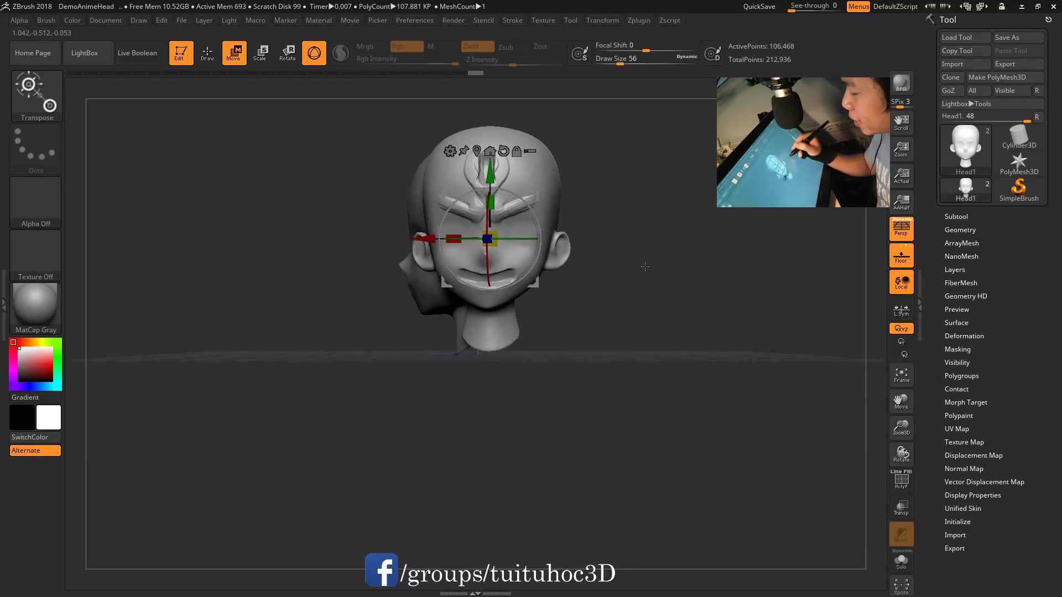
mouse_move(550, 229)
left_mouse_down()
mouse_move(678, 276)
mouse_move(584, 318)
left_mouse_up()
Step: Scale the heads up and turn the second head toward a side profile
key("q")
key("w")
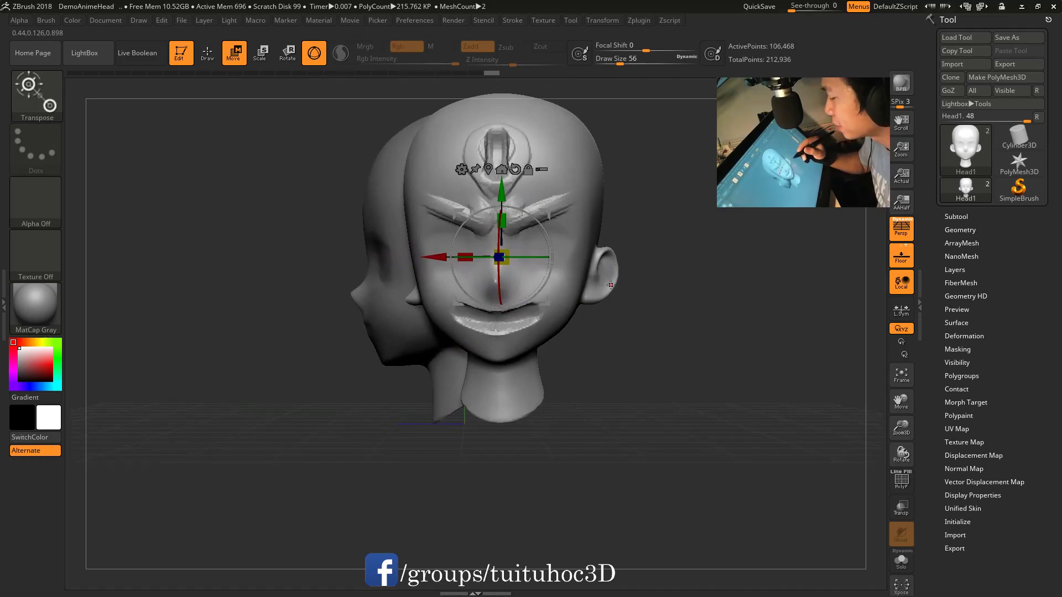
left_click_drag(611, 284, 559, 260)
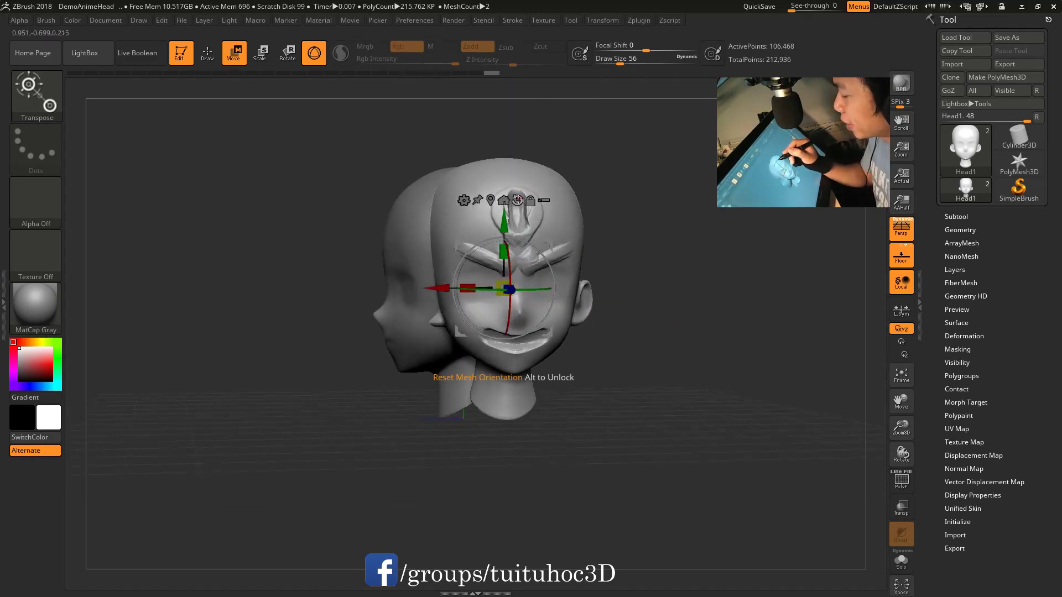
left_click_drag(636, 288, 676, 316)
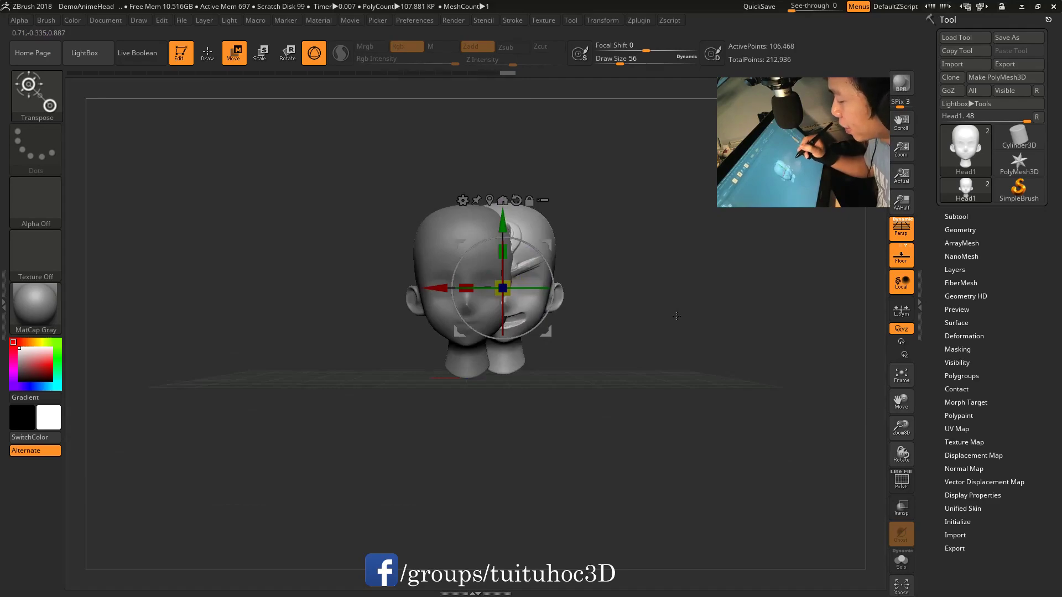
left_click_drag(503, 289, 510, 297)
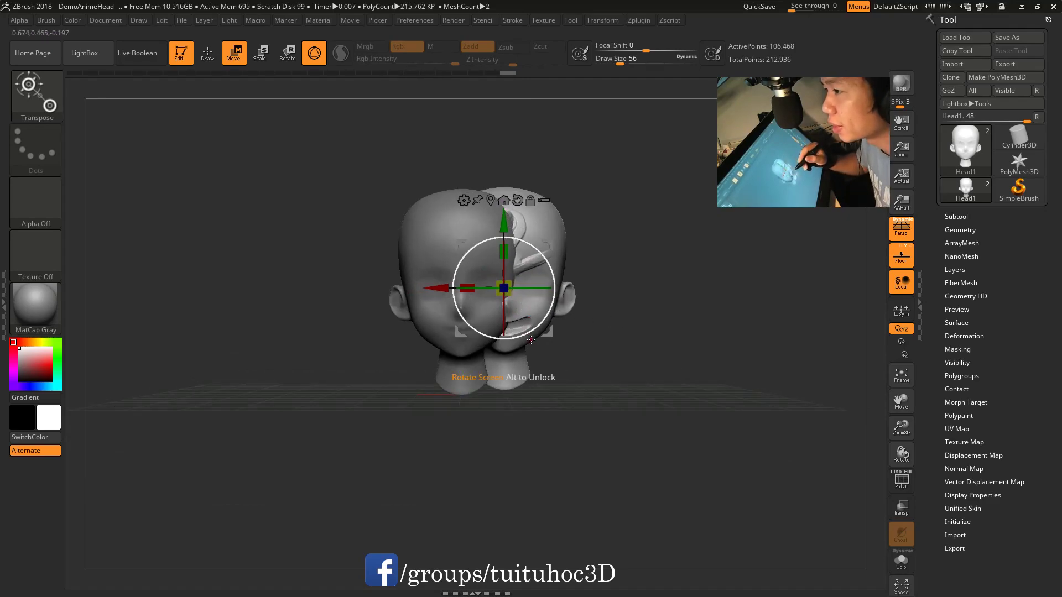
left_click_drag(530, 339, 538, 316)
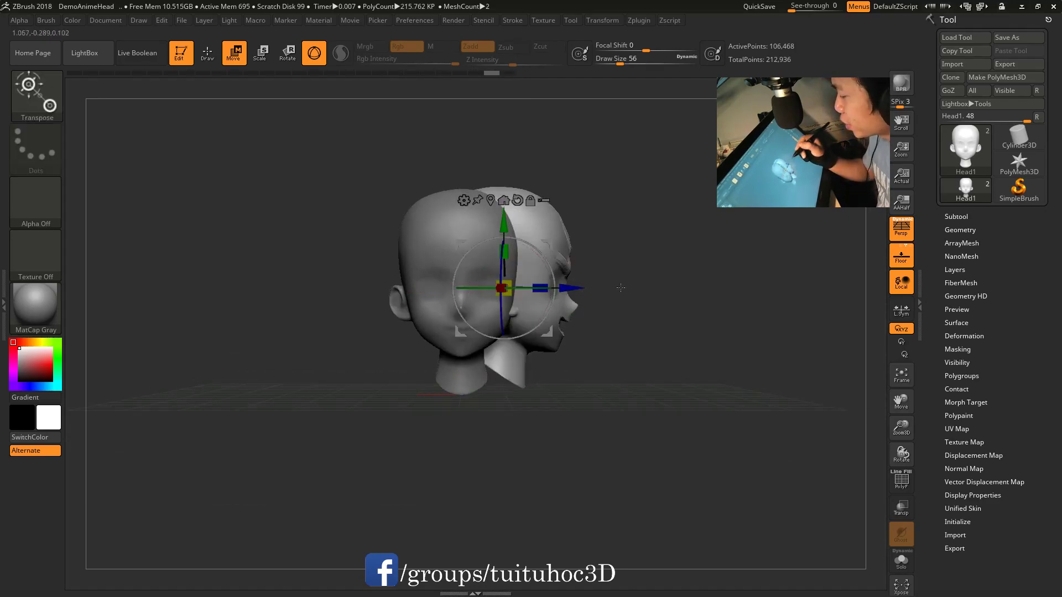
Step: Reset the copy's orientation, check both heads in profile, then face them front-on
mouse_move(620, 285)
left_mouse_down()
mouse_move(589, 244)
mouse_move(641, 284)
mouse_move(581, 243)
left_mouse_up()
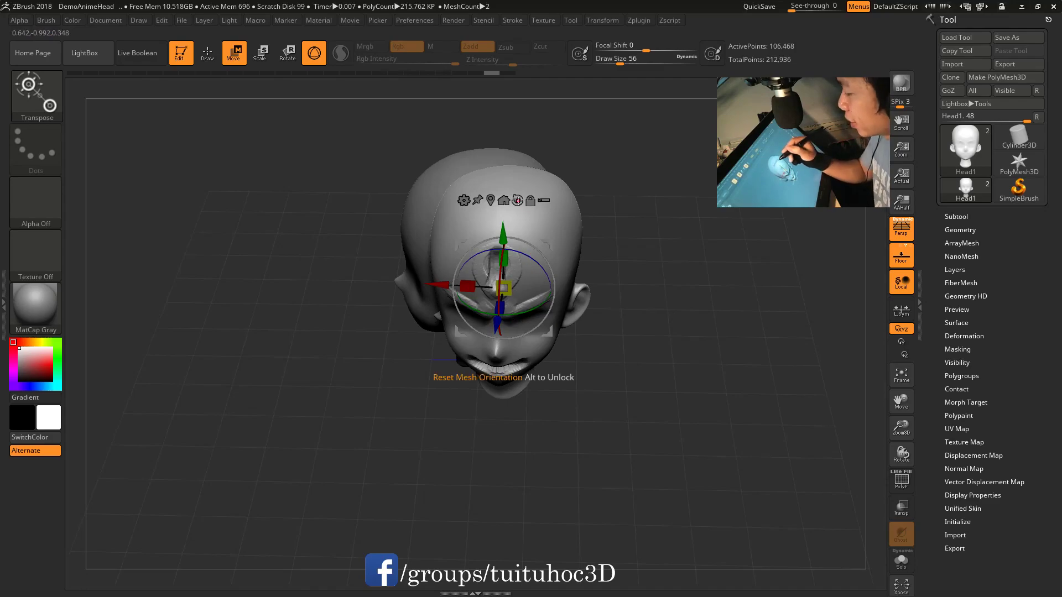
left_click(518, 200)
left_click_drag(635, 269, 523, 193, "shift")
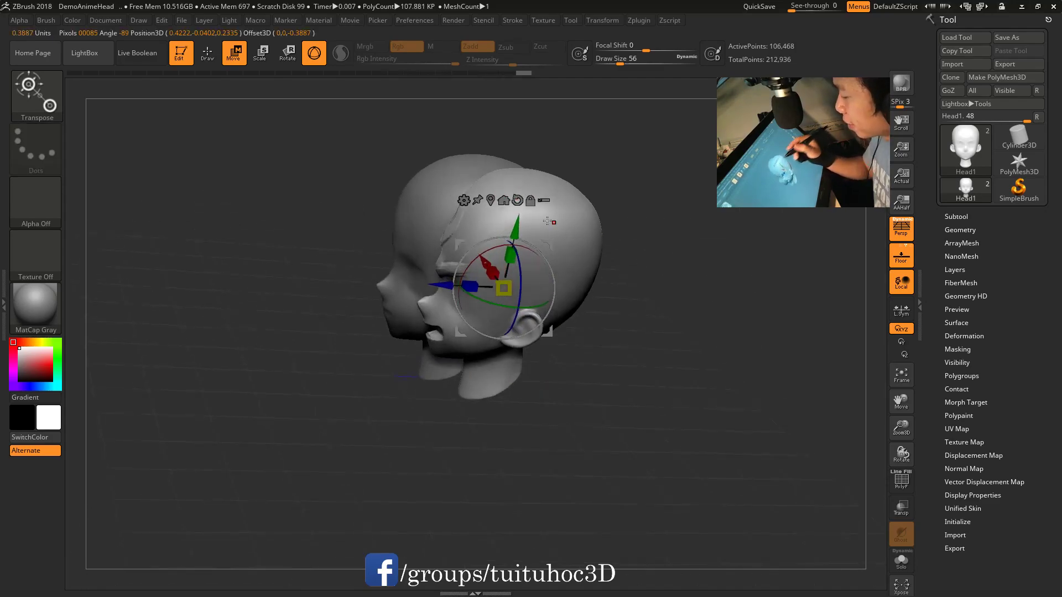
left_click_drag(636, 288, 615, 313, "shift")
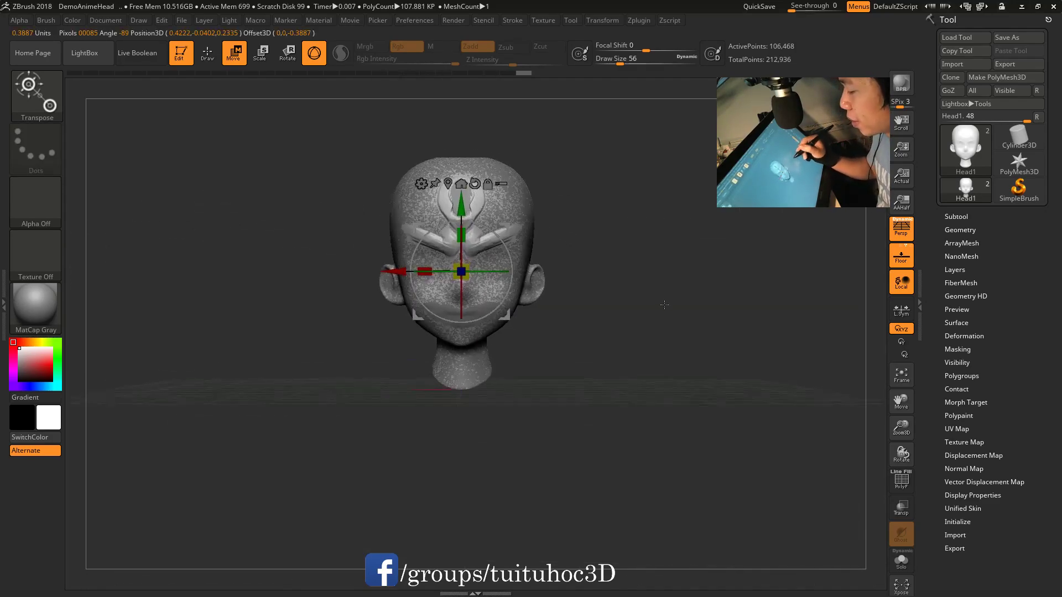
mouse_move(396, 271)
left_mouse_down("shift")
mouse_move(431, 281)
mouse_move(624, 244)
left_mouse_up("shift")
key("q")
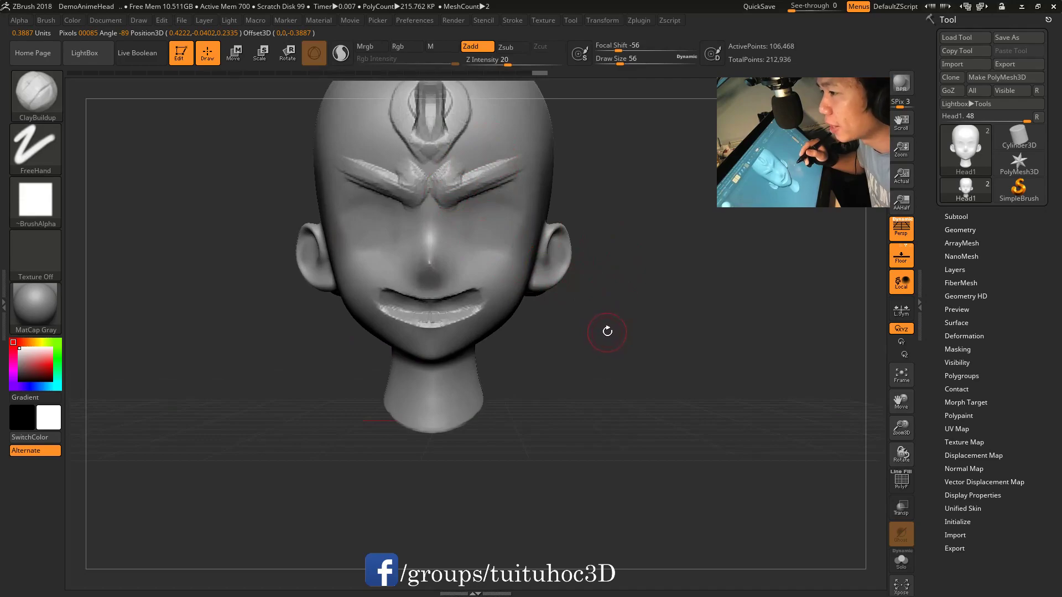
Step: Turn to the front of the face and raise the ClayBuildup brush size to 71
mouse_move(640, 208)
left_mouse_down()
mouse_move(509, 237)
mouse_move(481, 229)
mouse_move(473, 241)
left_mouse_up()
key("space")
mouse_move(473, 205)
left_mouse_down()
mouse_move(501, 243)
mouse_move(526, 249)
left_mouse_up()
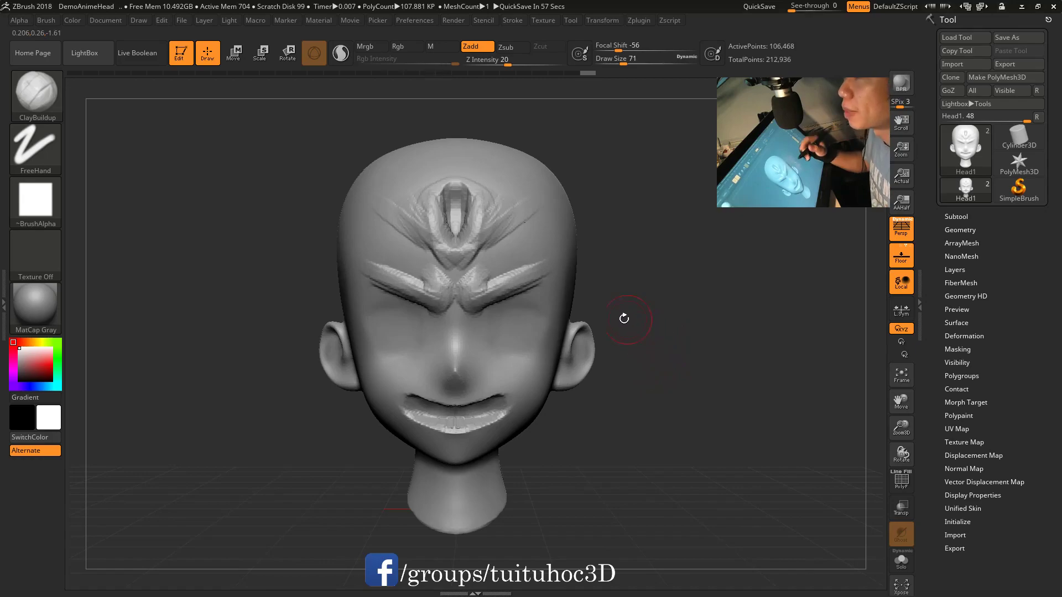
key("e")
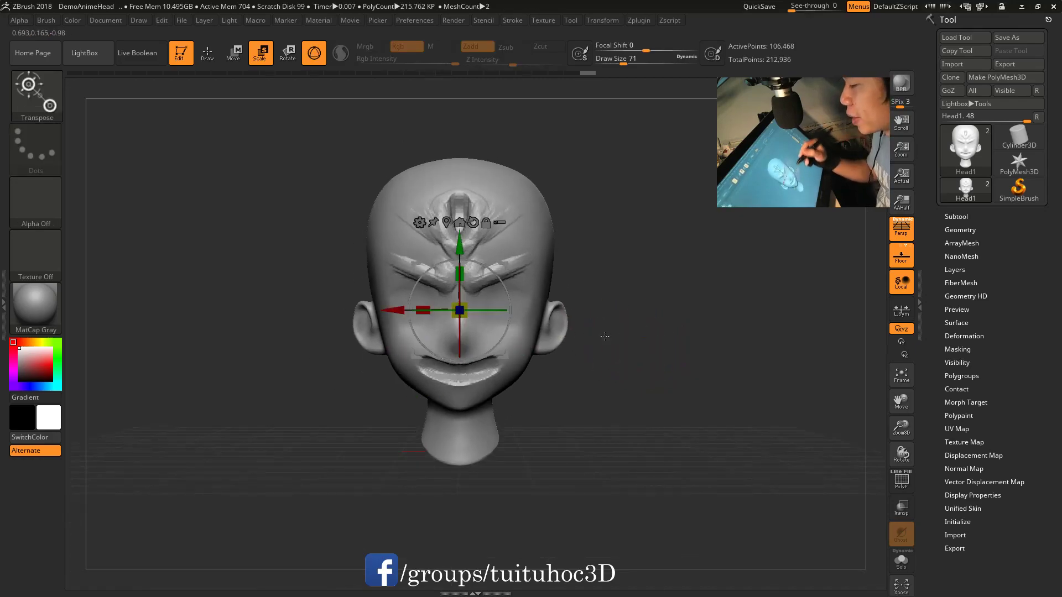
key("ctrl+z")
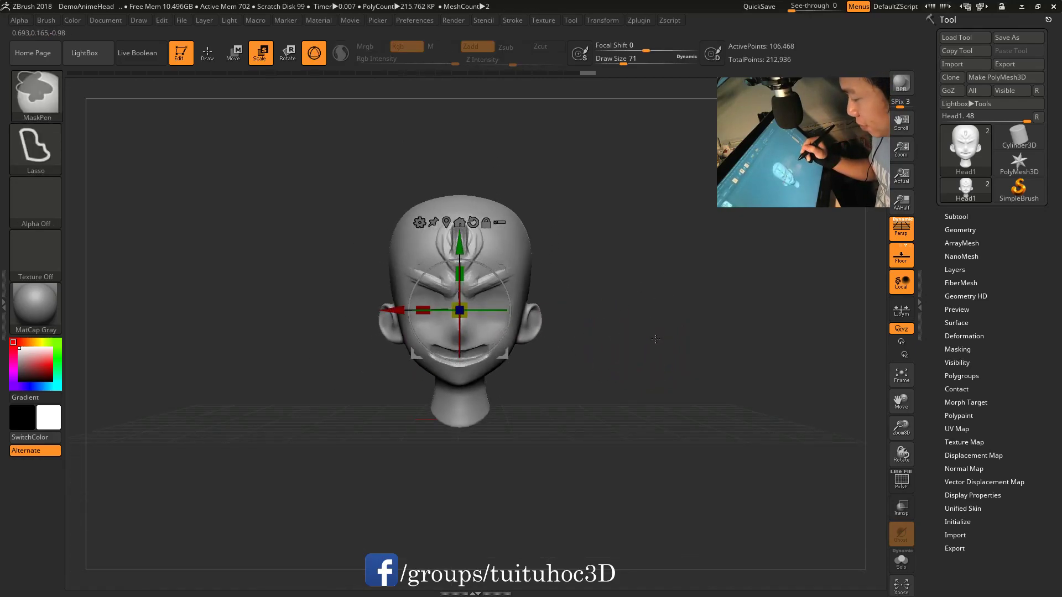
mouse_move(654, 337)
left_mouse_down()
mouse_move(689, 349)
mouse_move(511, 327)
left_mouse_up()
key("f")
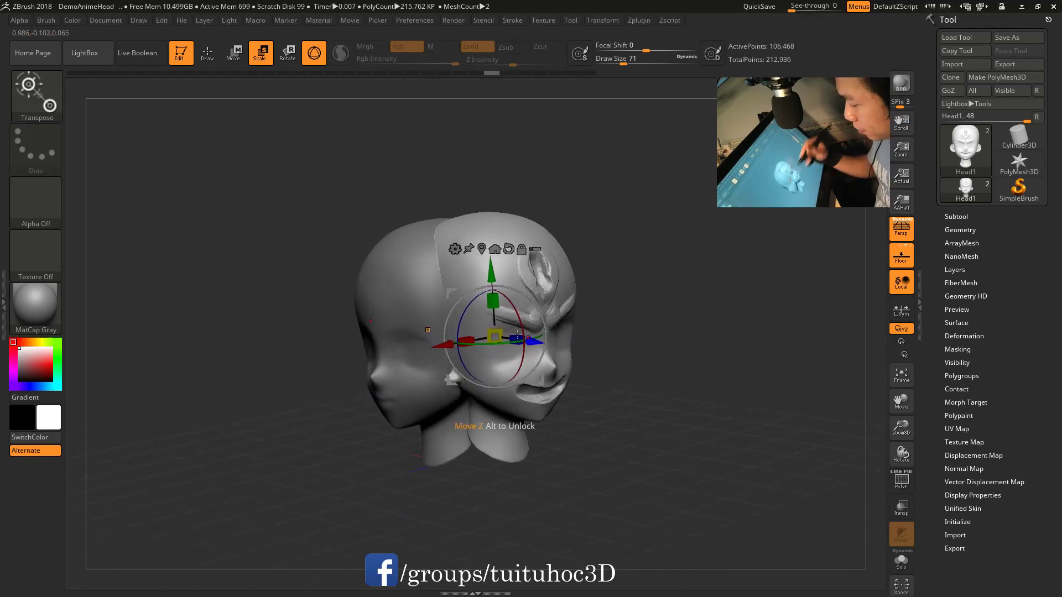
left_click_drag(512, 327, 487, 332)
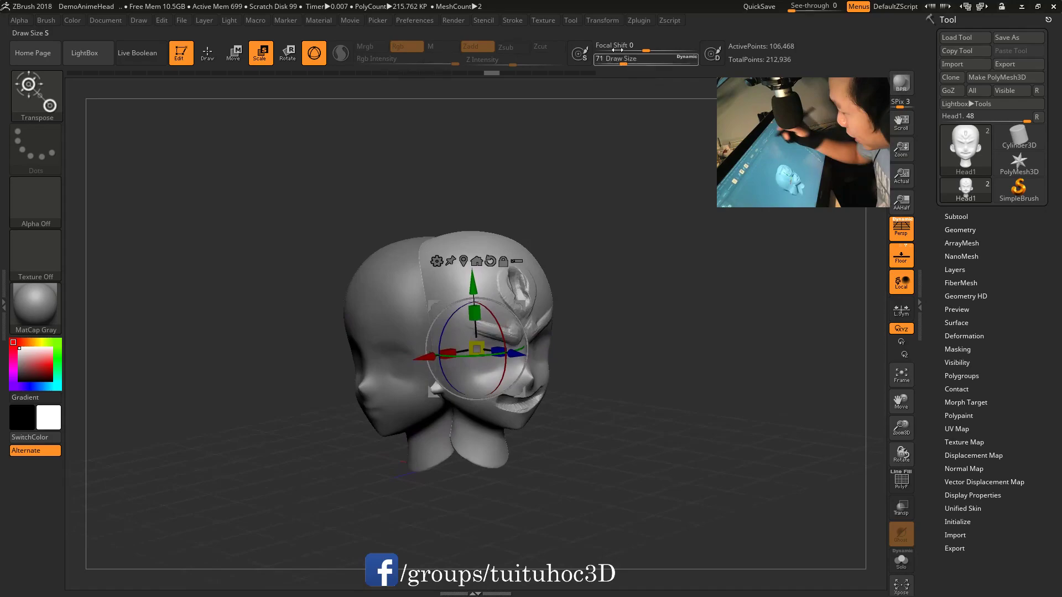
left_click(606, 24)
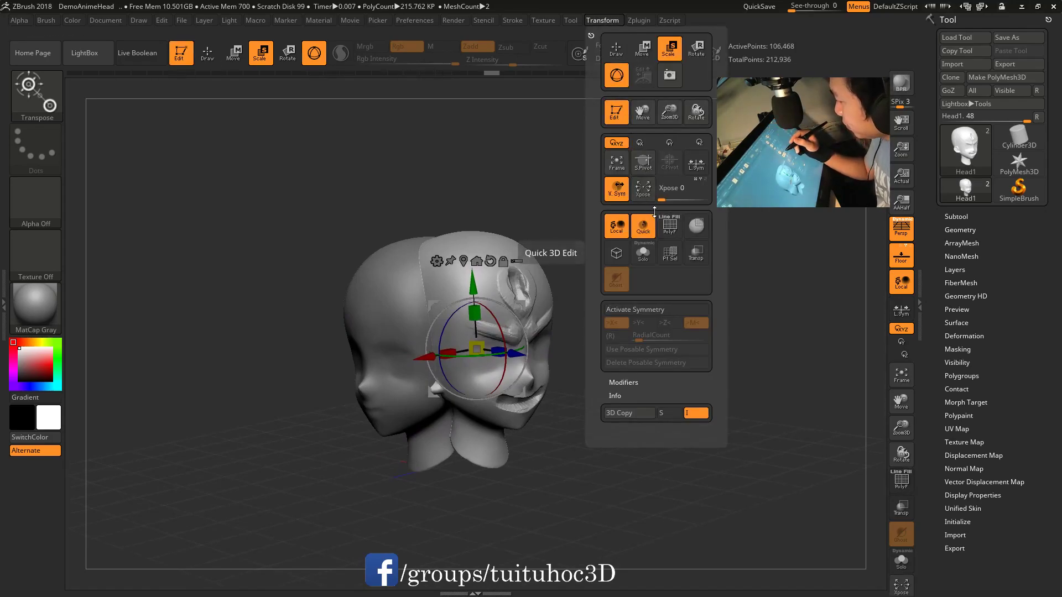
left_click(645, 166)
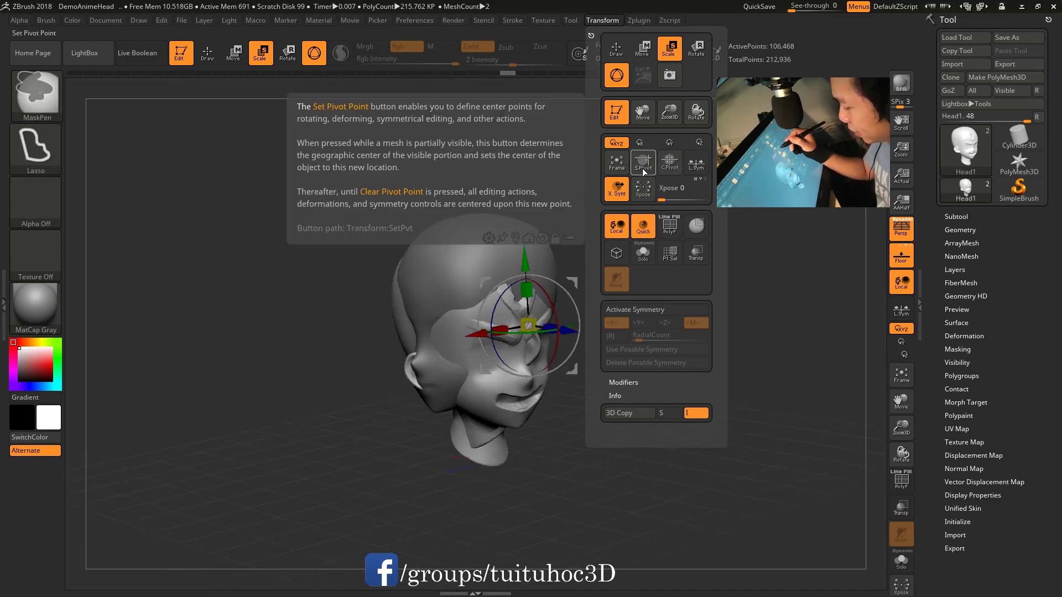
left_click(645, 170)
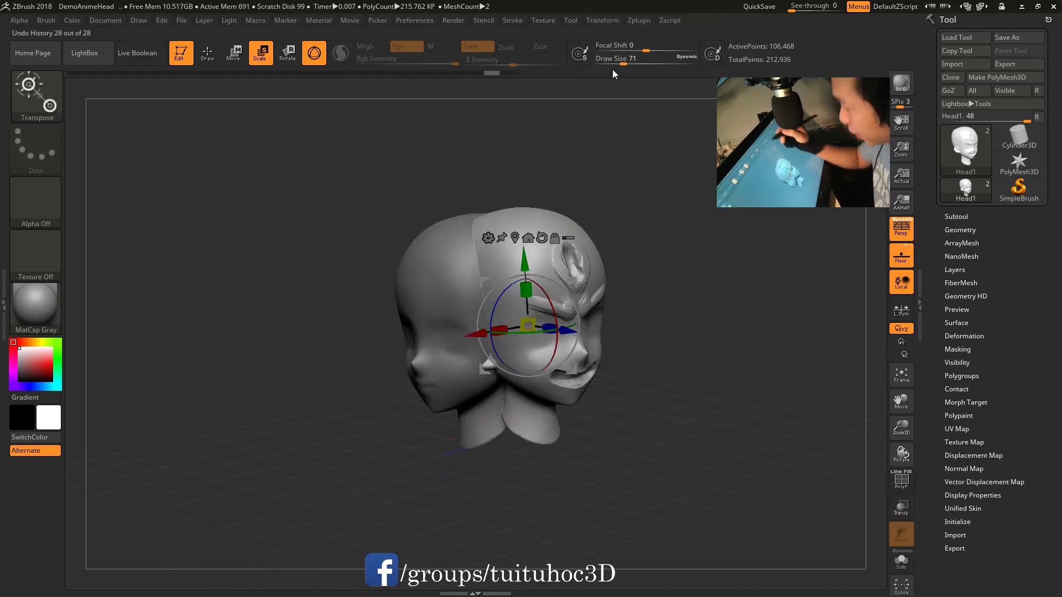
left_click(602, 20)
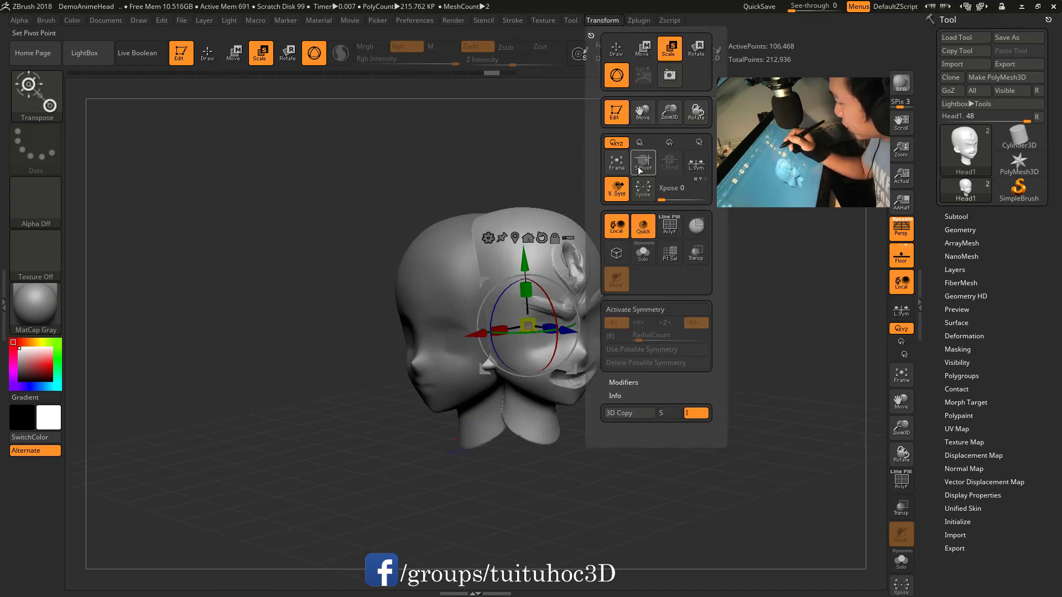
left_click(670, 166)
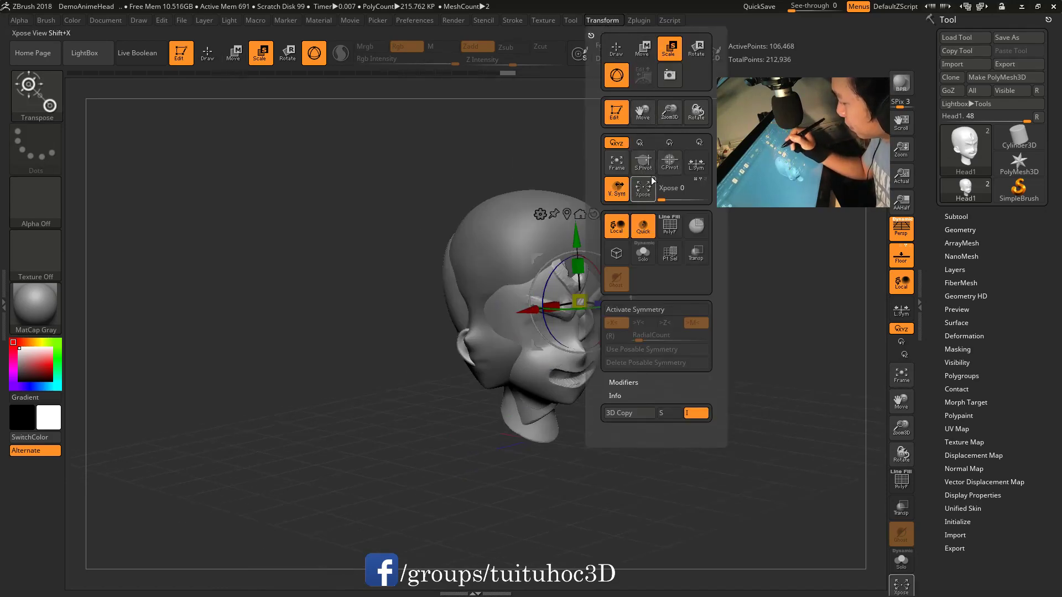
left_click_drag(651, 337, 721, 338)
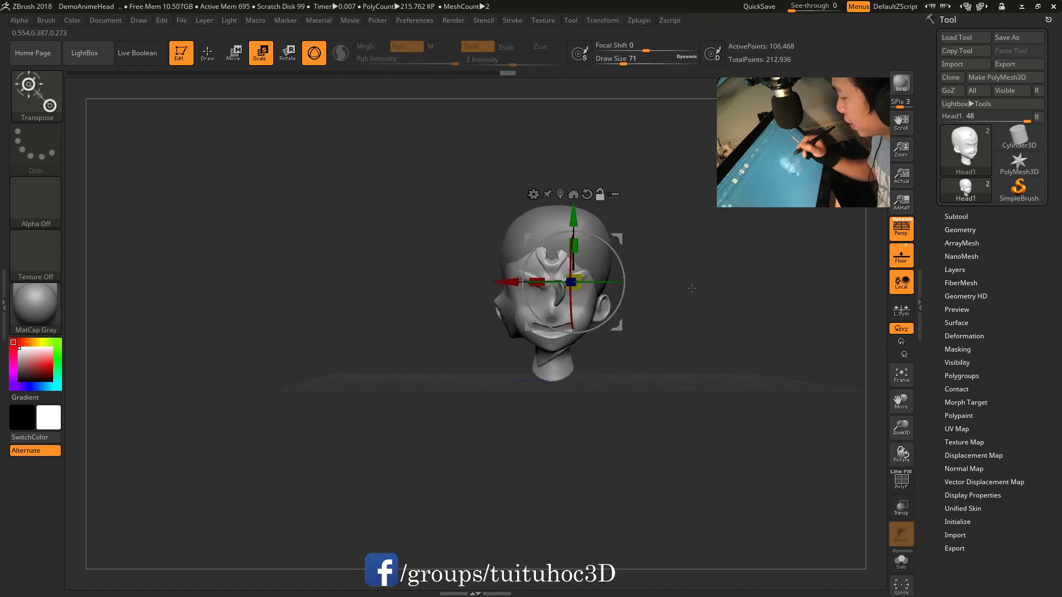
Step: Realign the duplicate head to the world axes and snap it onto the original
mouse_move(721, 337)
left_mouse_down()
mouse_move(659, 315)
mouse_move(659, 343)
left_mouse_up()
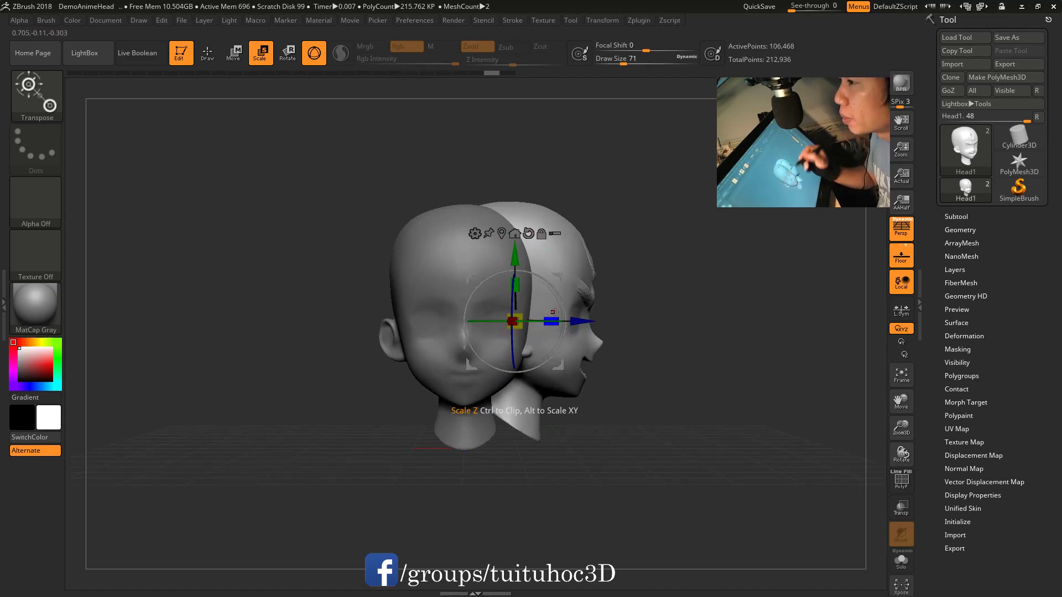
mouse_move(664, 377)
left_mouse_down("alt")
mouse_move(664, 351)
mouse_move(693, 341)
mouse_move(596, 218)
left_mouse_up("alt")
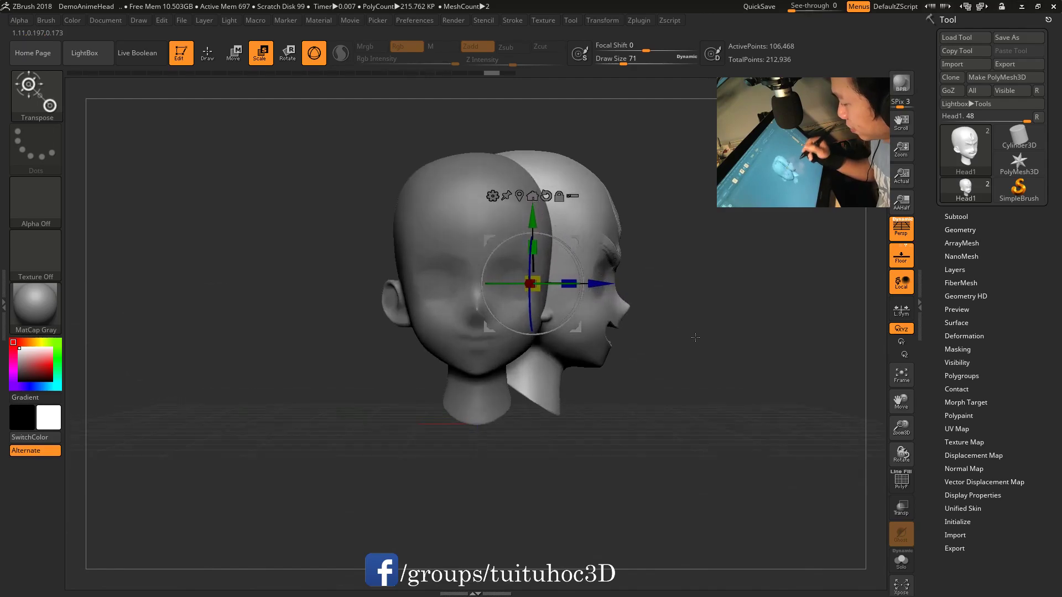
left_click(546, 196)
left_click(532, 196)
mouse_move(708, 276)
left_mouse_down()
mouse_move(633, 275)
mouse_move(655, 254)
mouse_move(409, 224)
left_mouse_up()
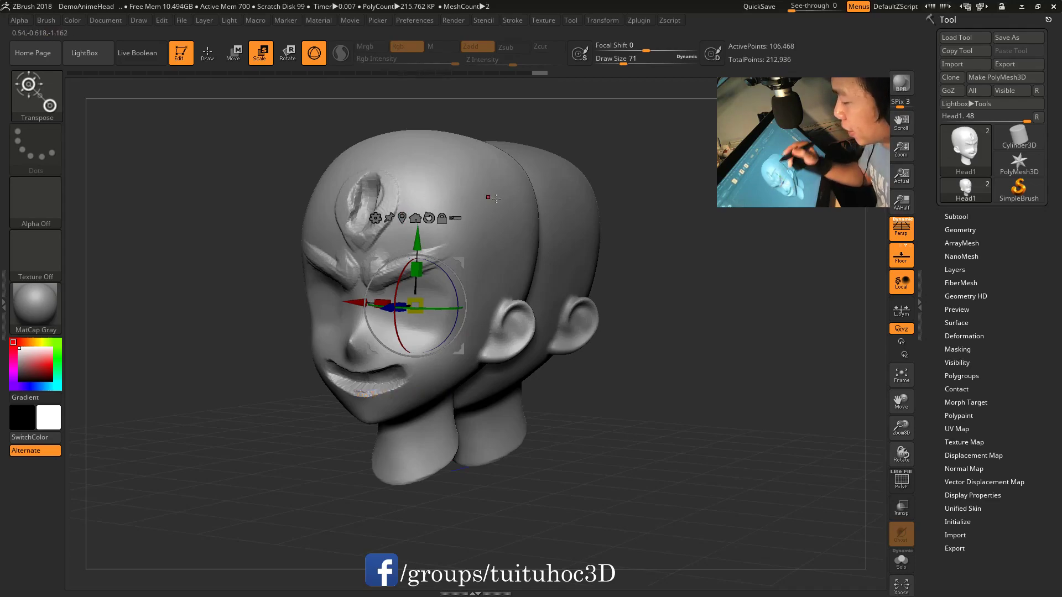
Step: Frame the head front-on and place the move gizmo on its upper right forehead
key("f")
left_click_drag(497, 198, 535, 222, "shift")
key("q")
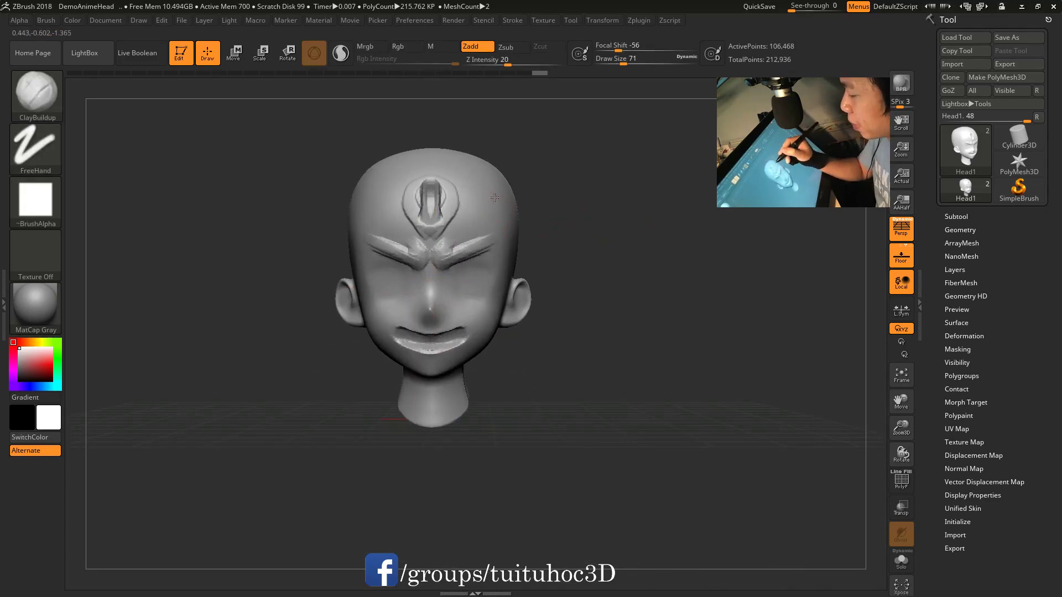
key("w")
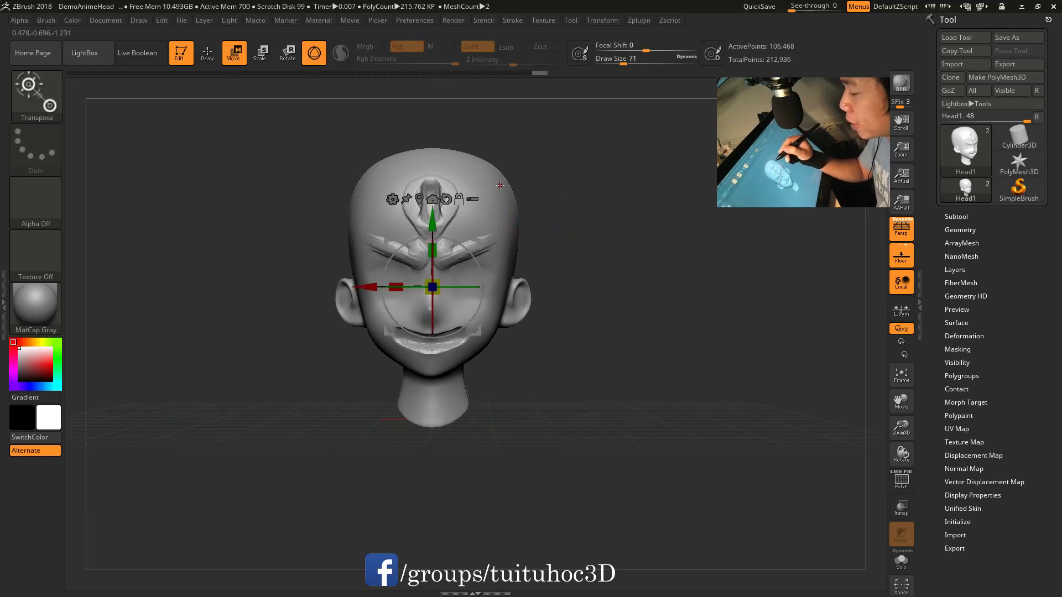
left_click(497, 186)
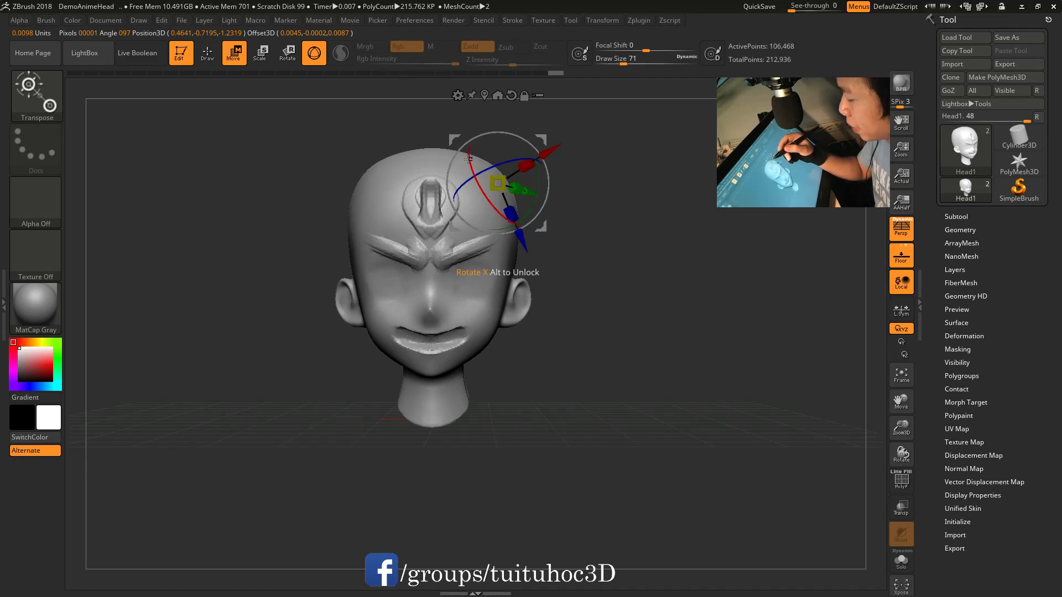
left_click(434, 161)
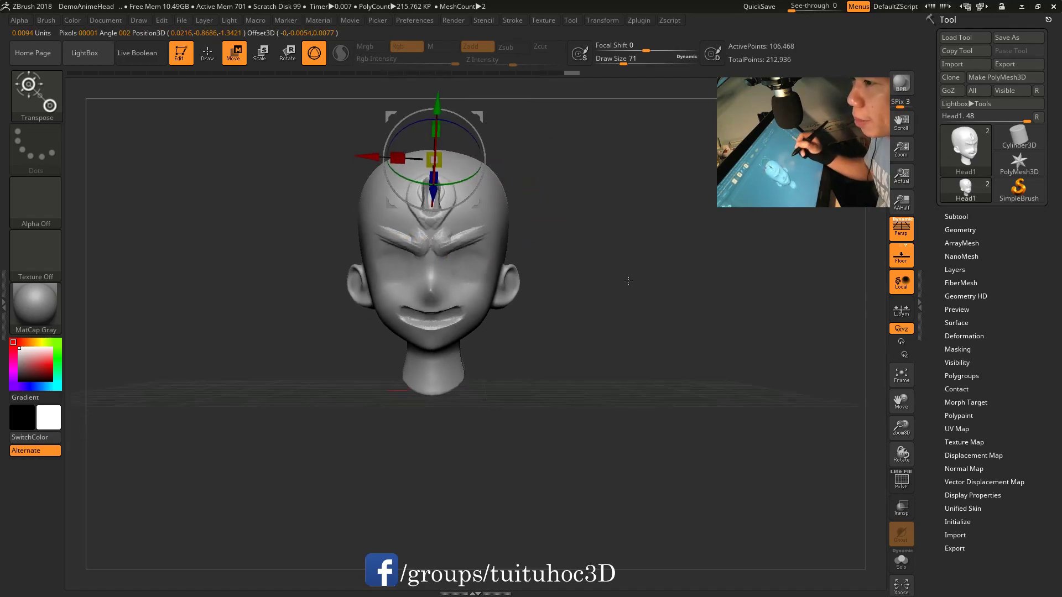
left_click_drag(534, 225, 523, 194)
left_click_drag(578, 232, 547, 233)
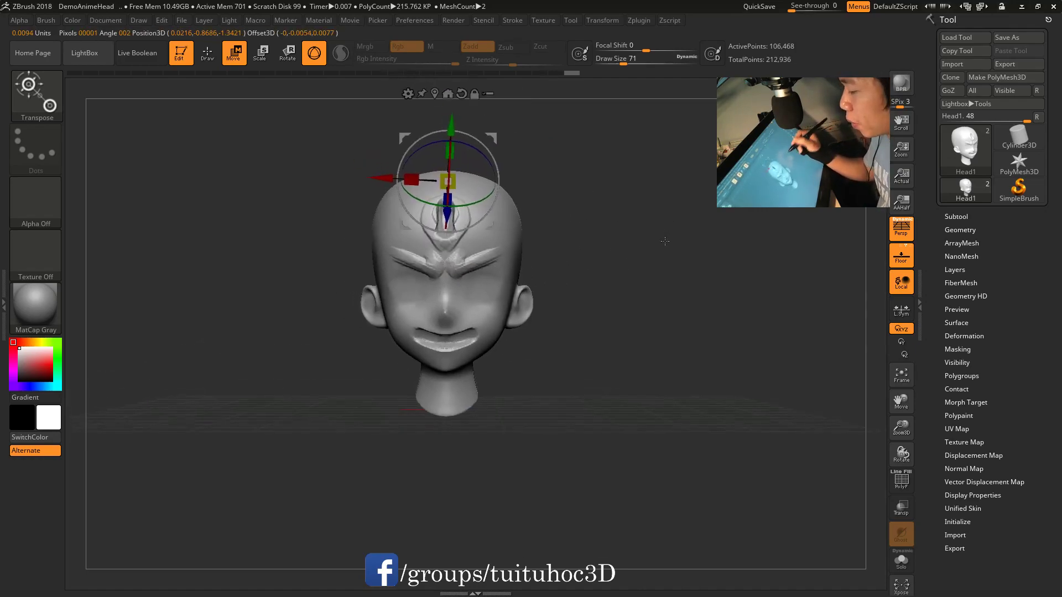
left_click(523, 208)
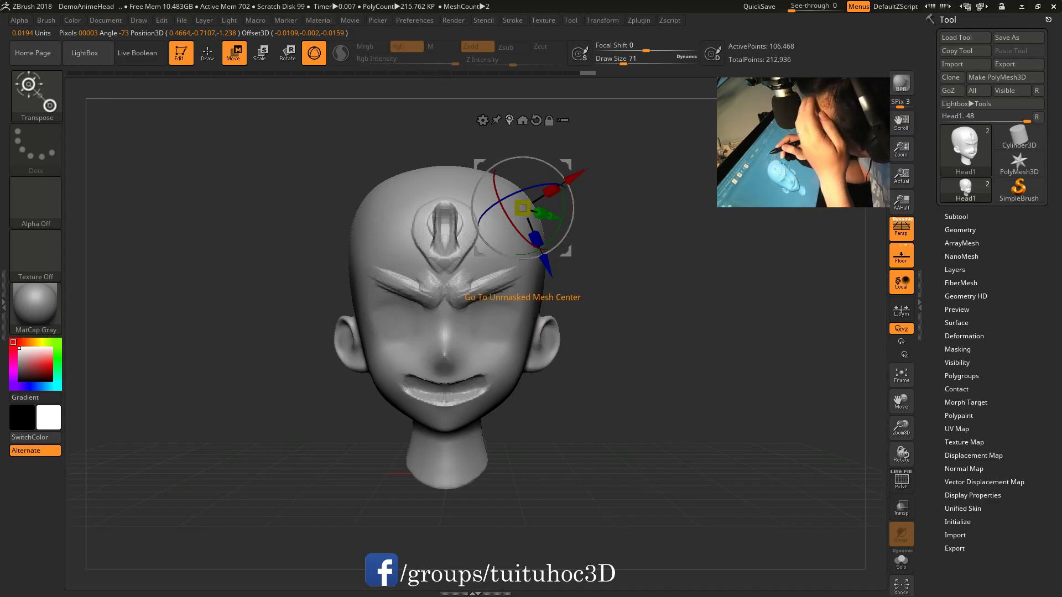
left_click(509, 121)
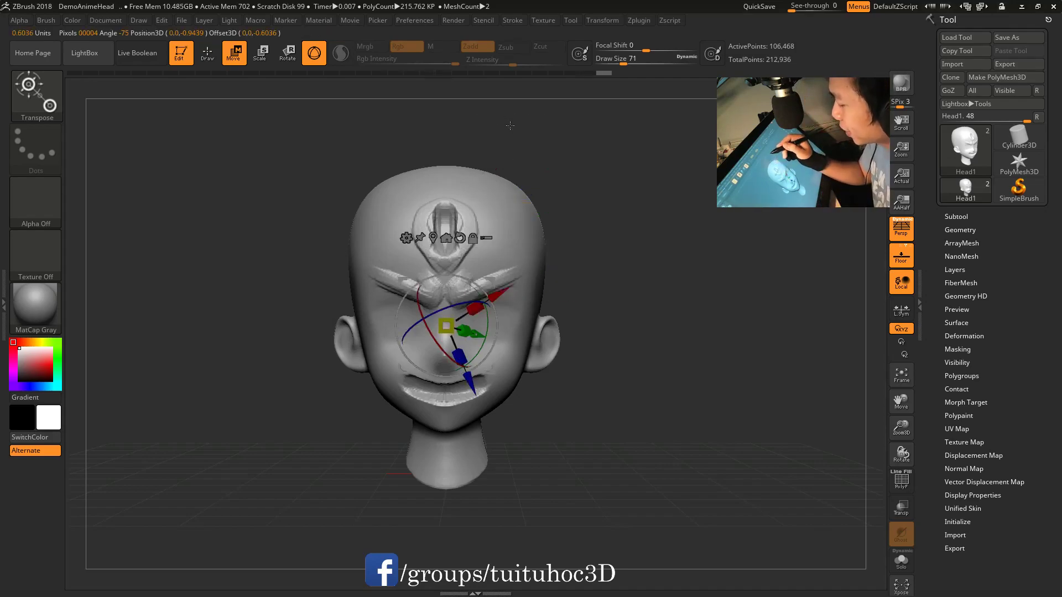
mouse_move(636, 310)
left_mouse_down()
mouse_move(655, 302)
mouse_move(577, 308)
left_mouse_up()
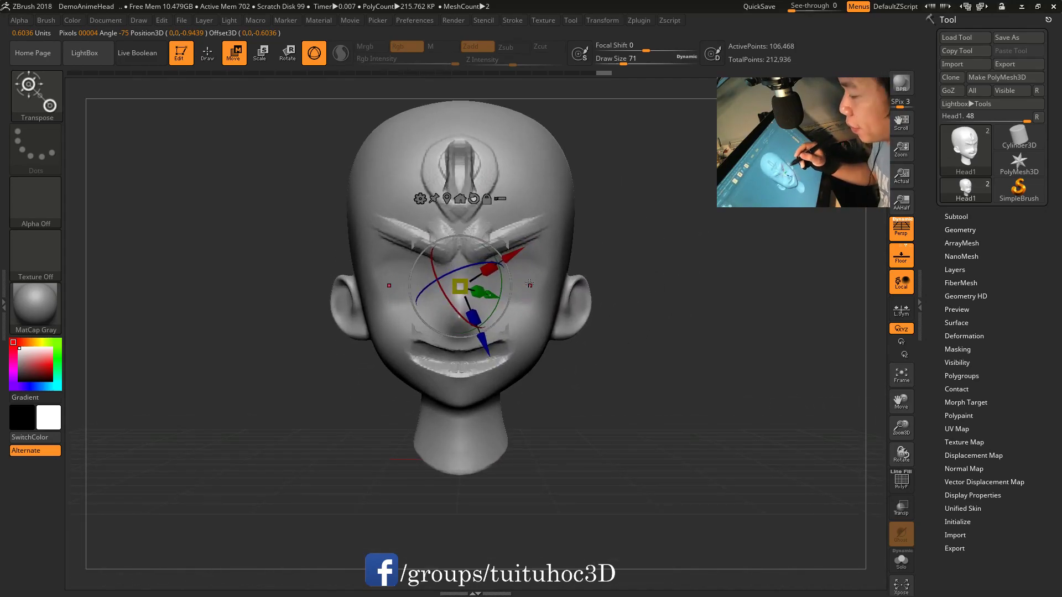
left_click_drag(460, 286, 526, 286, "alt")
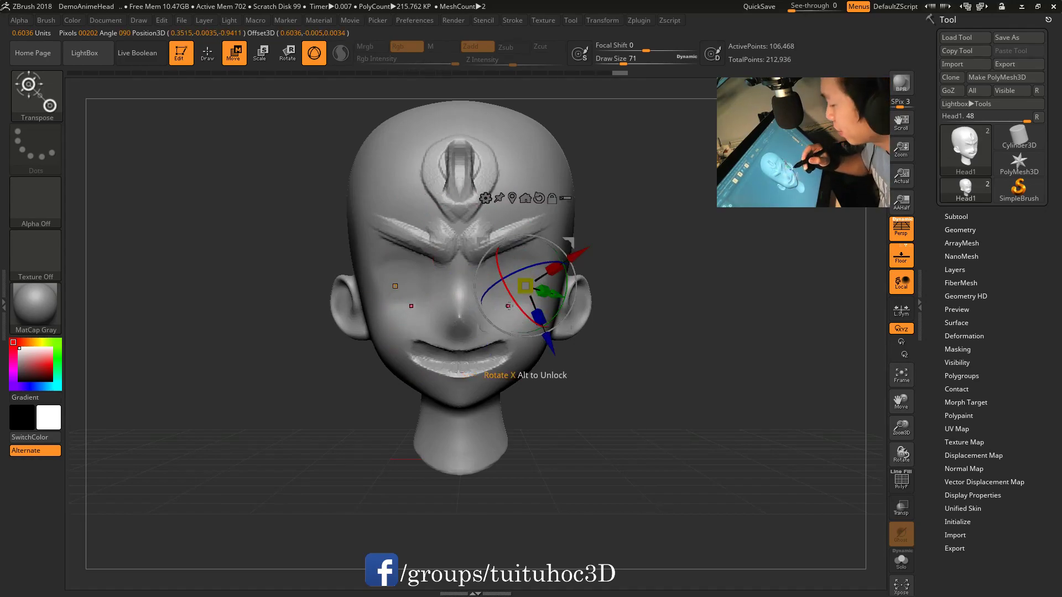
mouse_move(525, 287)
left_mouse_down()
mouse_move(613, 239)
mouse_move(593, 294)
left_mouse_up()
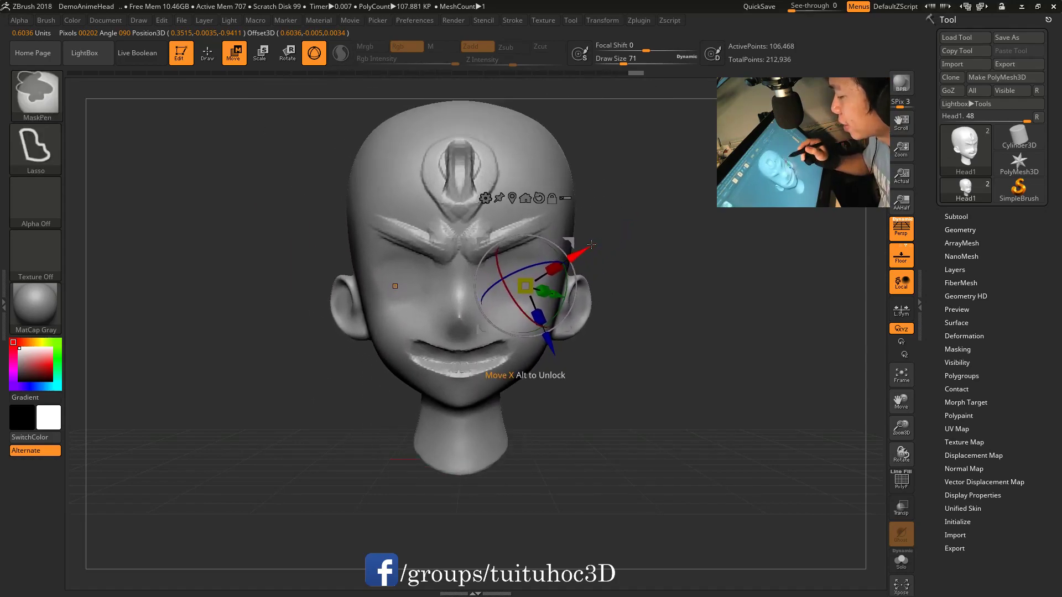
left_click(510, 276, "ctrl")
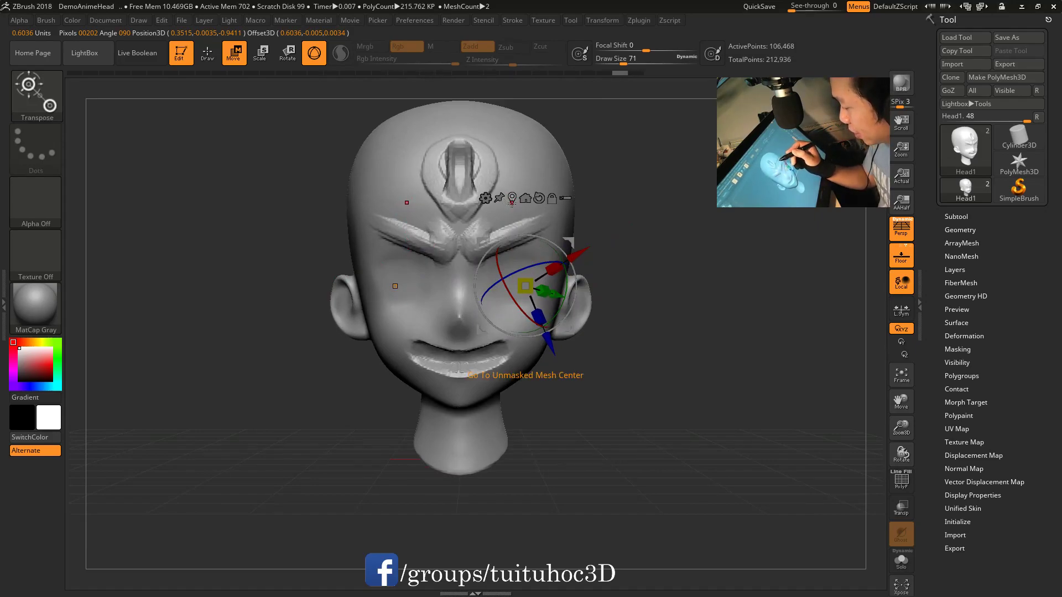
left_click(511, 198)
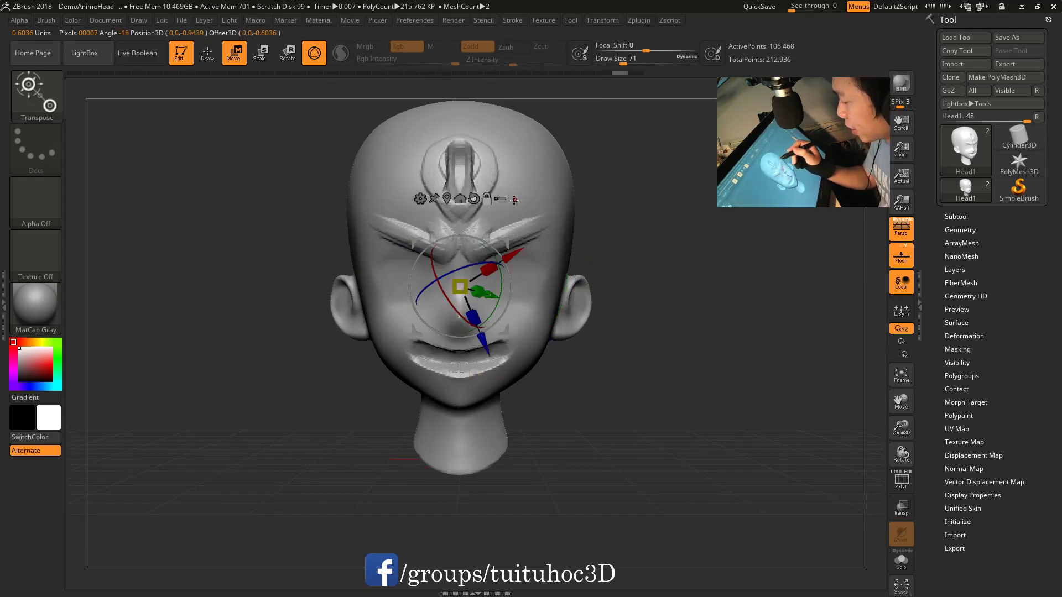
left_click(474, 198)
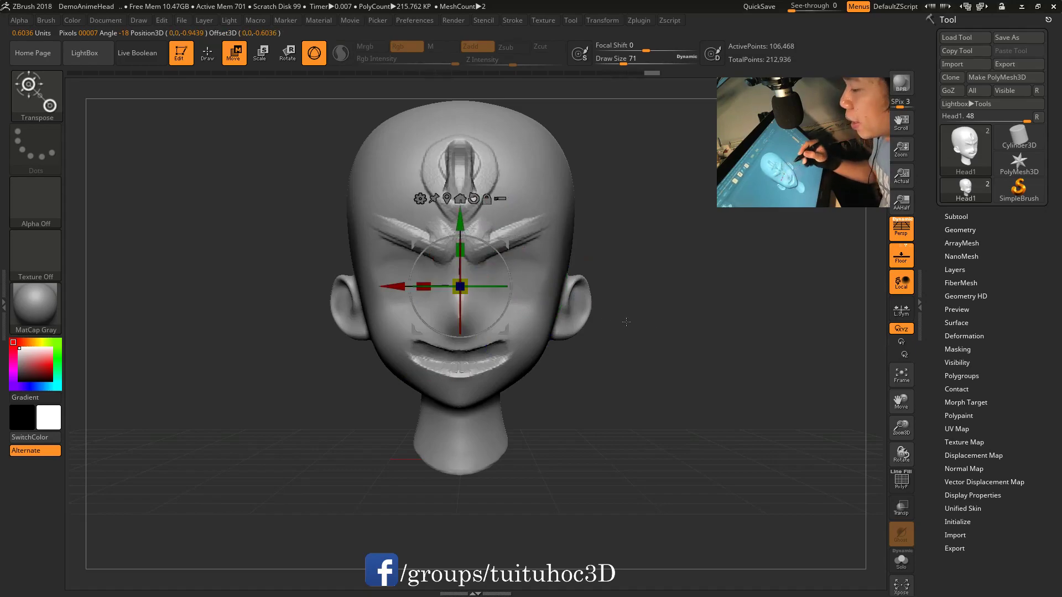
mouse_move(703, 298)
left_mouse_down()
mouse_move(662, 340)
mouse_move(656, 315)
left_mouse_up()
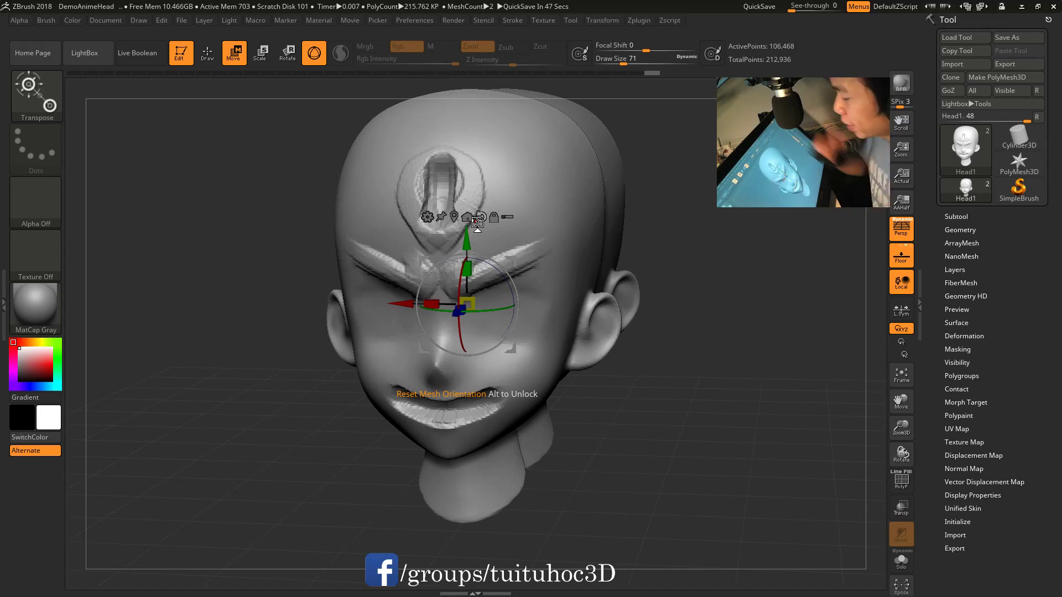
Step: Reset the gizmo to world axes, centre it on the head, and face front
left_click_drag(488, 310, 500, 307)
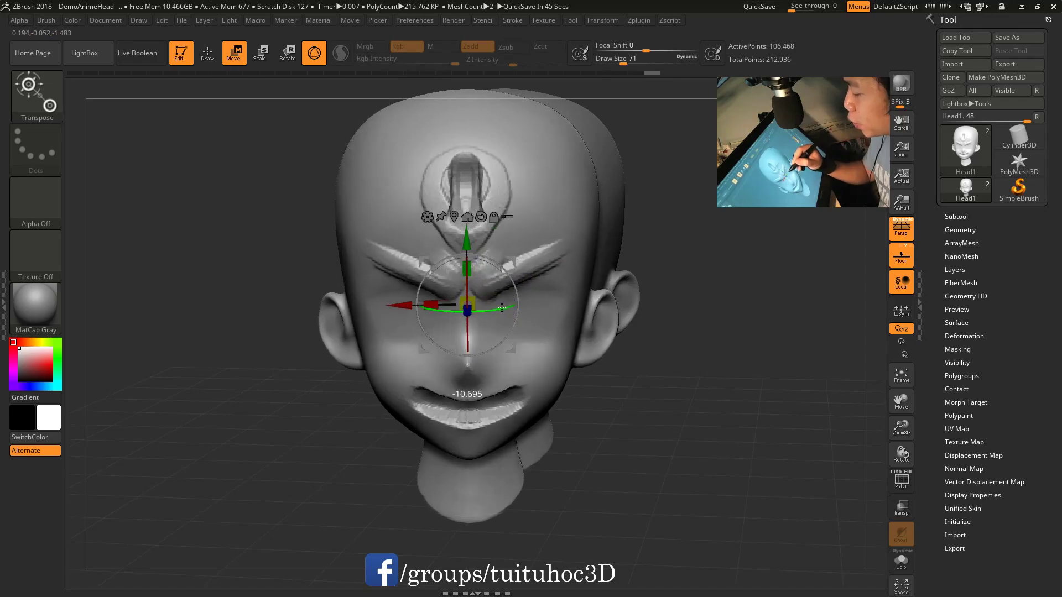
mouse_move(664, 238)
left_mouse_down()
mouse_move(690, 291)
mouse_move(676, 257)
left_mouse_up()
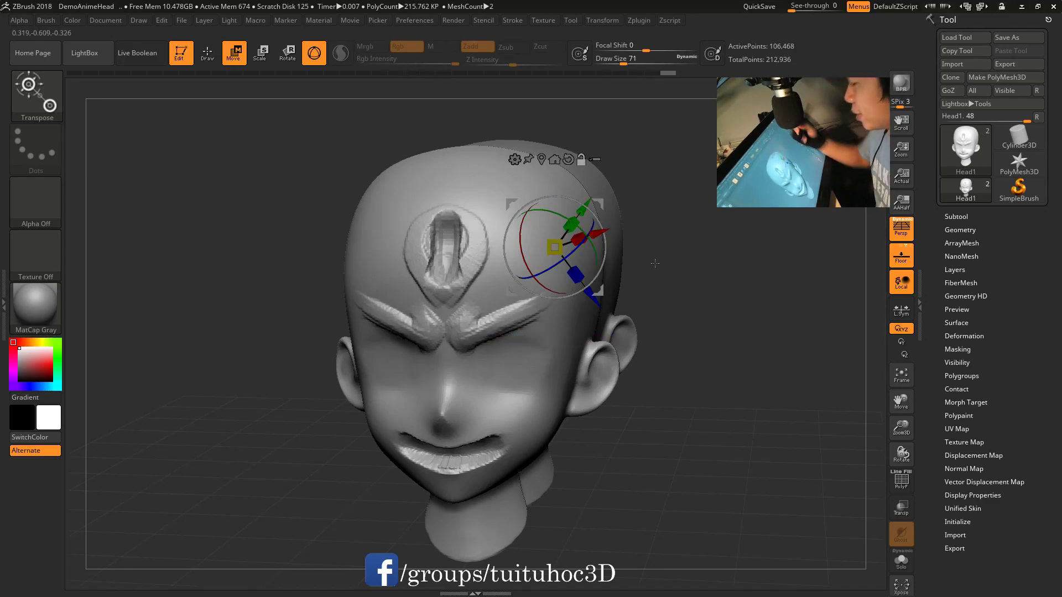
left_click(569, 159)
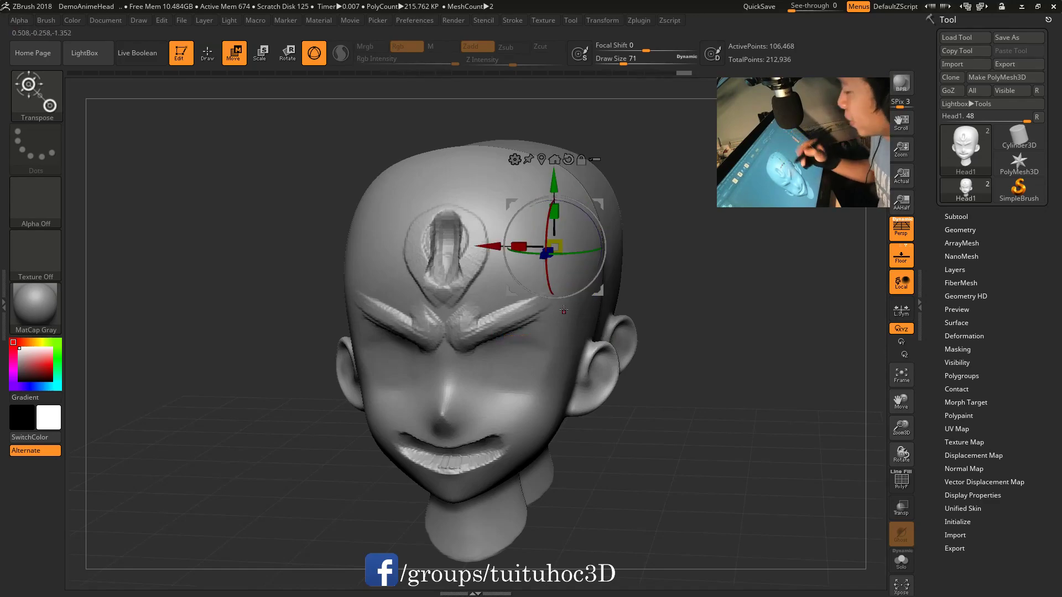
left_click(541, 159)
left_click_drag(675, 312, 587, 293, "alt")
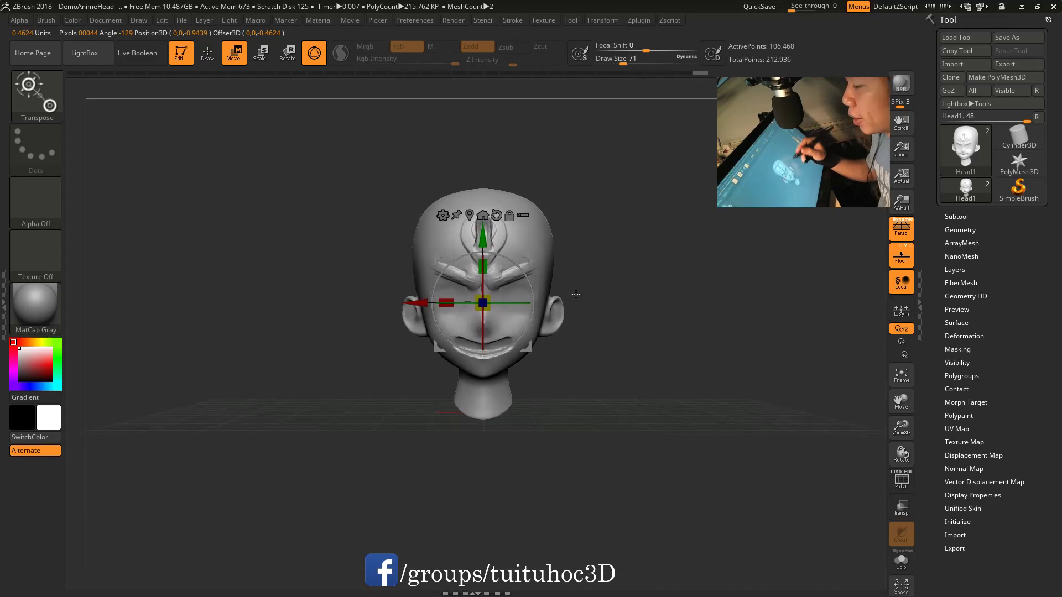
Step: Duplicate the head, undo, duplicate again, and slide the copy off to the right
left_click_drag(517, 259, 712, 191, "ctrl")
key("ctrl+z")
key("f")
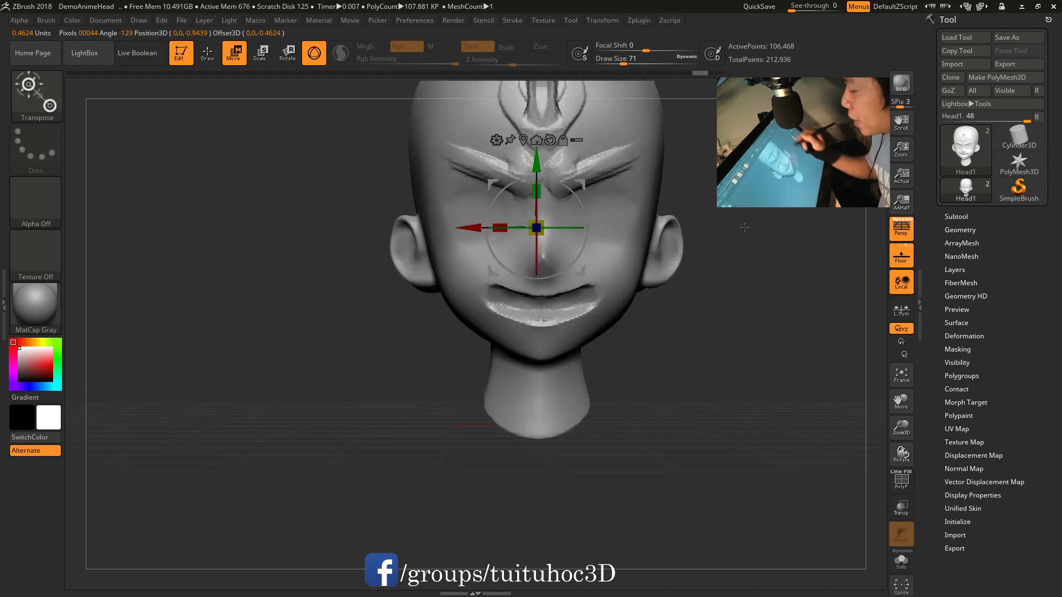
left_click_drag(505, 265, 508, 262, "ctrl")
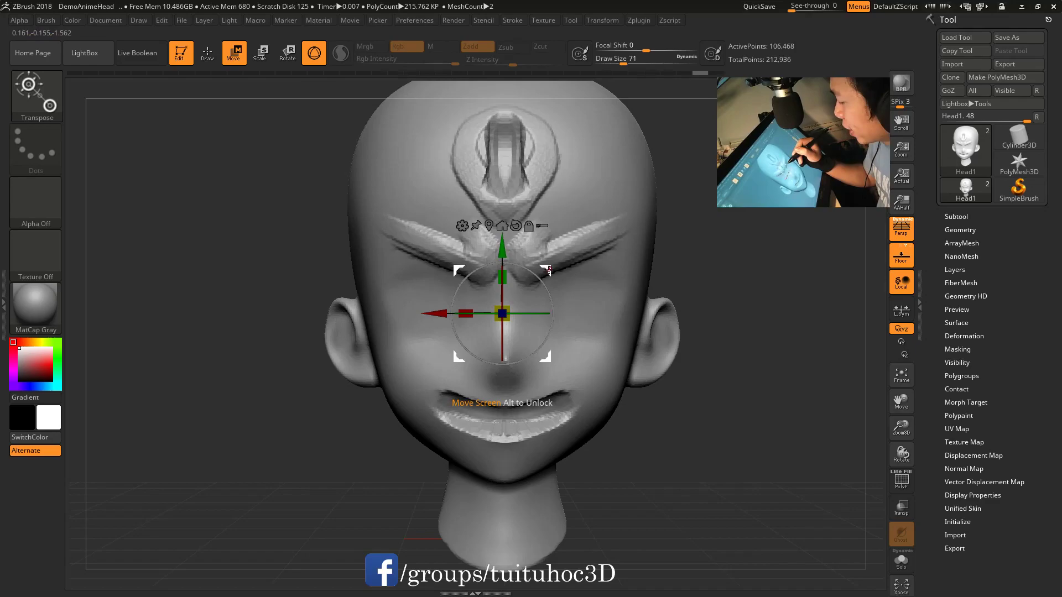
left_click_drag(548, 269, 756, 330)
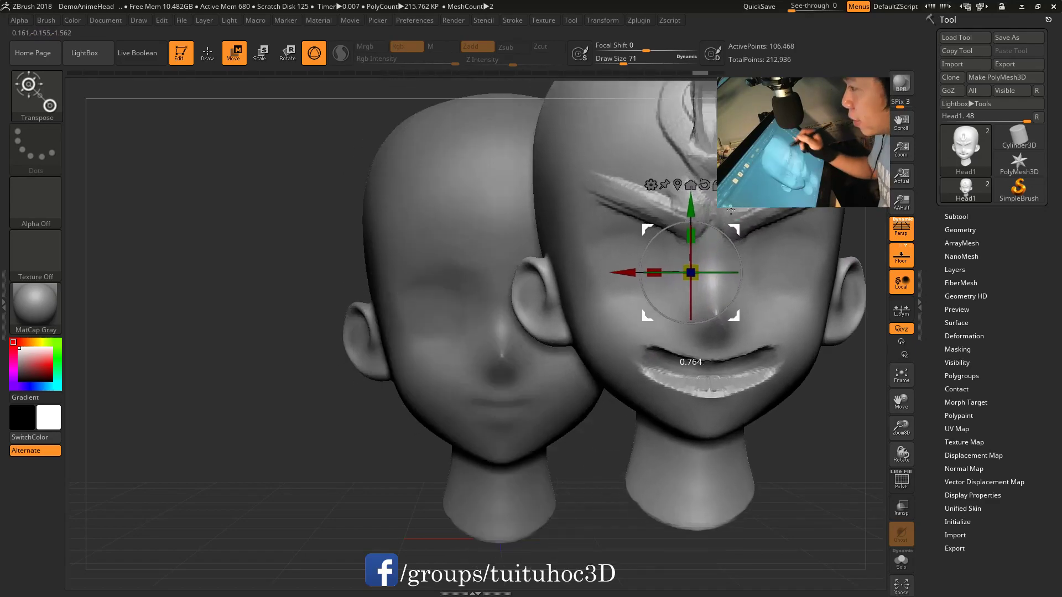
mouse_move(662, 519)
left_mouse_down()
mouse_move(642, 215)
mouse_move(656, 349)
left_mouse_up()
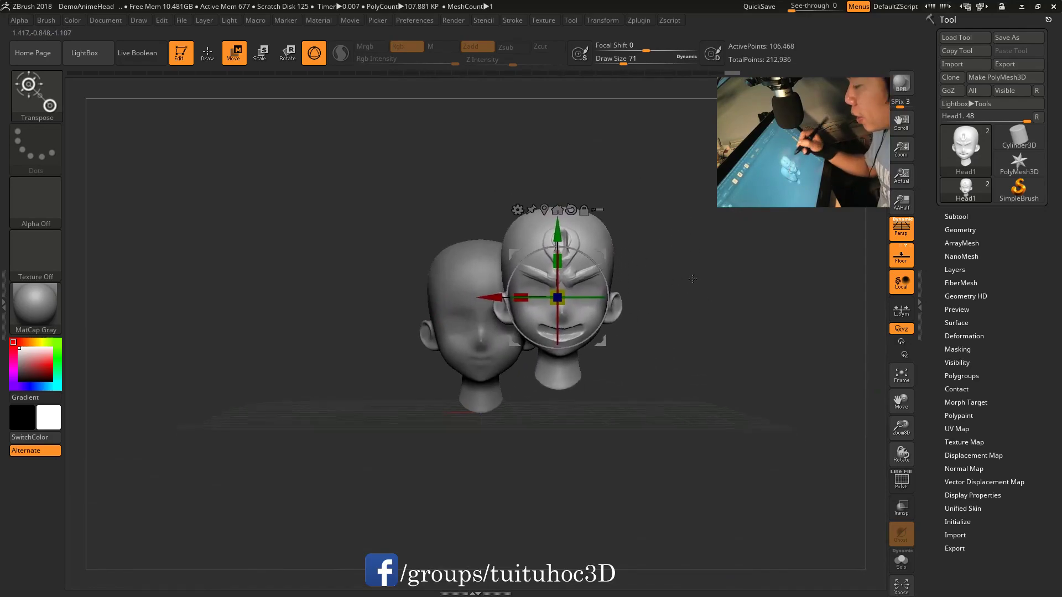
mouse_move(656, 350)
left_mouse_down()
mouse_move(709, 257)
mouse_move(610, 240)
left_mouse_up()
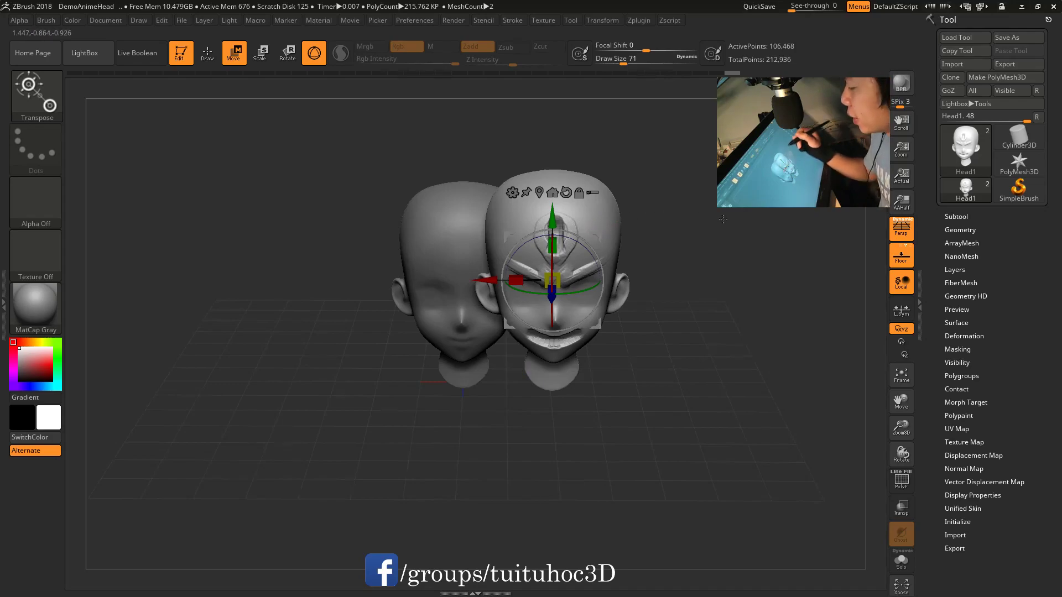
Step: Move the right head up-right and tilt the front head around its X axis
left_click_drag(723, 219, 714, 260)
mouse_move(561, 248)
left_mouse_down()
mouse_move(685, 128)
mouse_move(593, 209)
mouse_move(589, 238)
mouse_move(494, 202)
mouse_move(558, 242)
mouse_move(553, 235)
left_mouse_up()
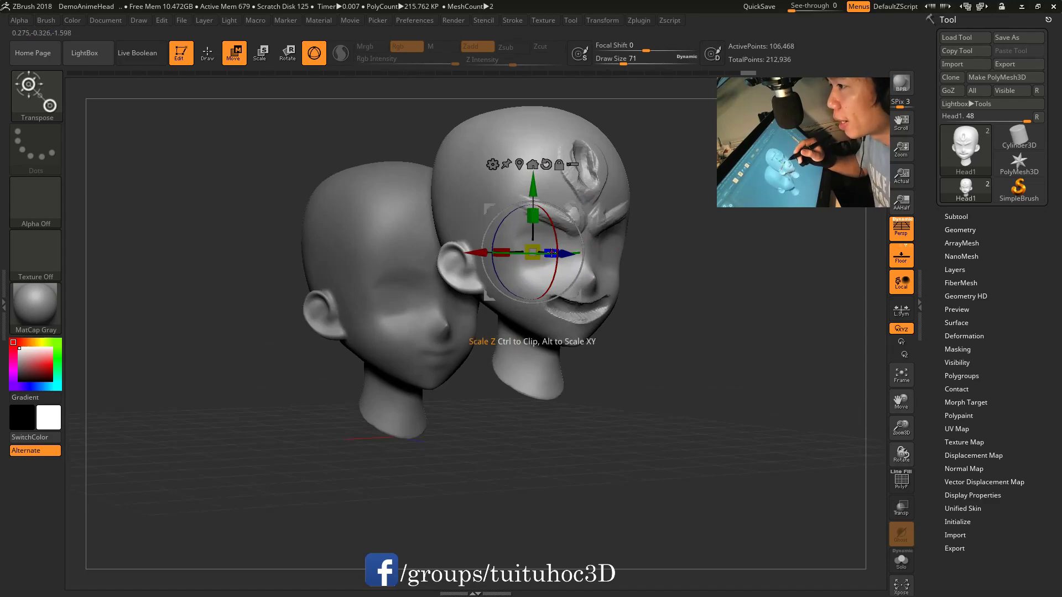
mouse_move(620, 374)
left_mouse_down()
mouse_move(641, 374)
mouse_move(469, 380)
left_mouse_up()
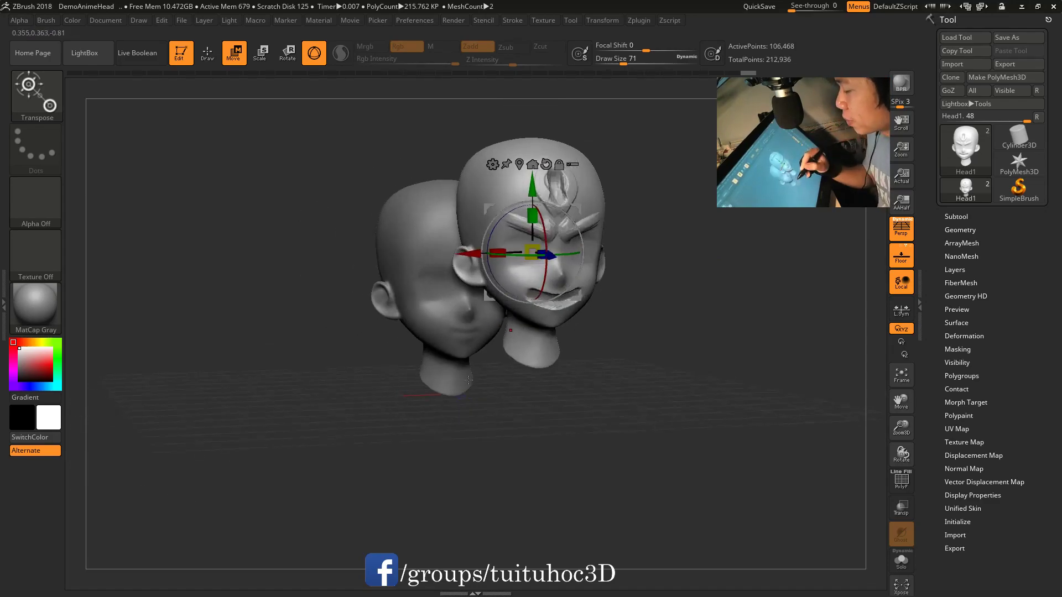
mouse_move(649, 340)
left_mouse_down()
mouse_move(547, 235)
mouse_move(690, 374)
mouse_move(694, 339)
left_mouse_up()
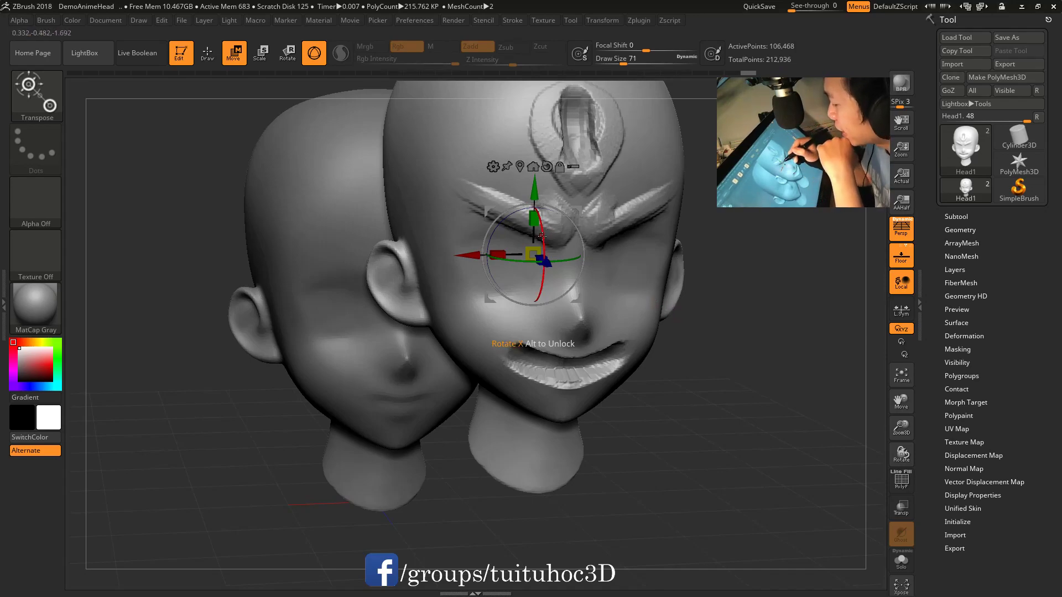
left_click_drag(542, 237, 544, 228)
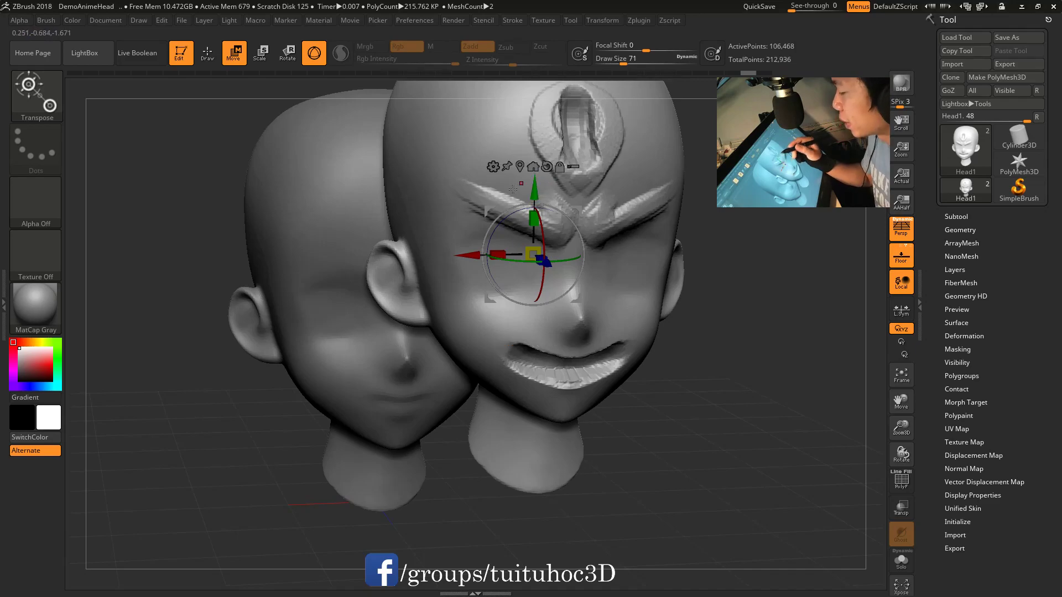
left_click_drag(601, 270, 523, 244)
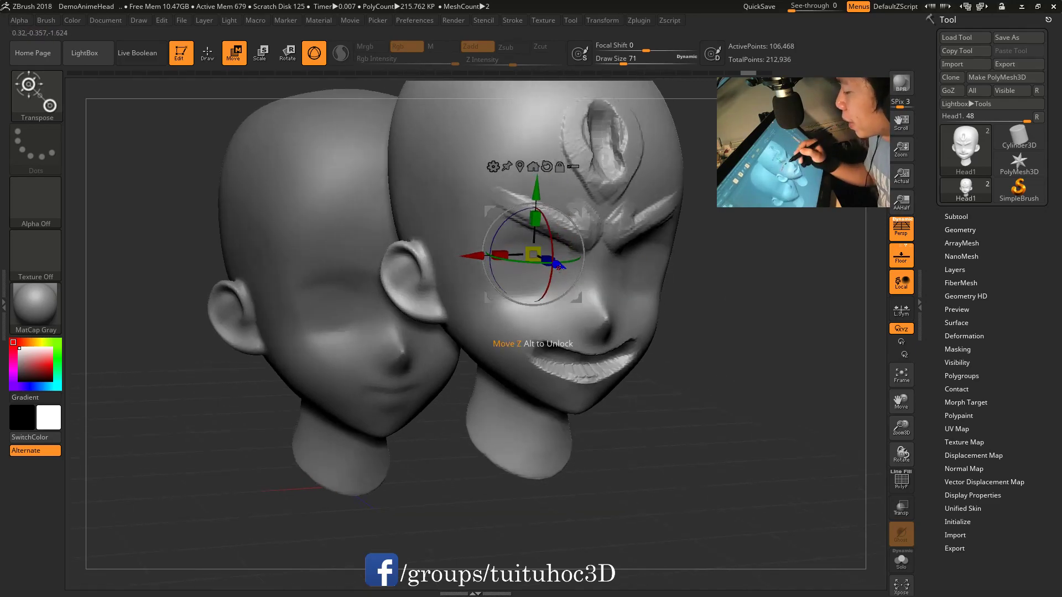
mouse_move(523, 244)
left_mouse_down()
mouse_move(521, 225)
mouse_move(418, 302)
mouse_move(452, 315)
left_mouse_up()
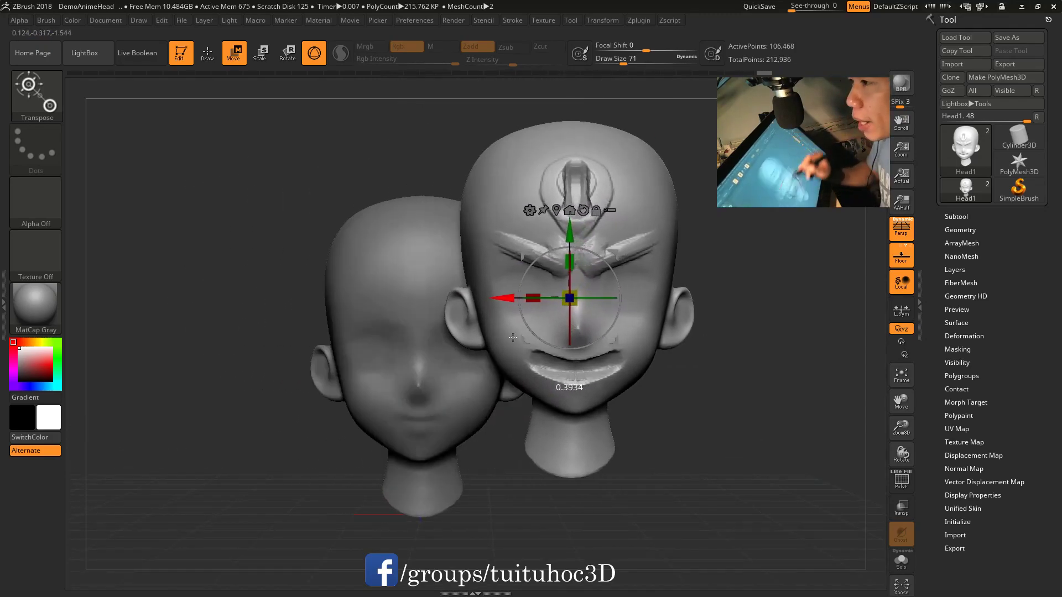
Step: Try duplicating and widening the front head along X, undo both, then return to front view
left_click(465, 298, "ctrl")
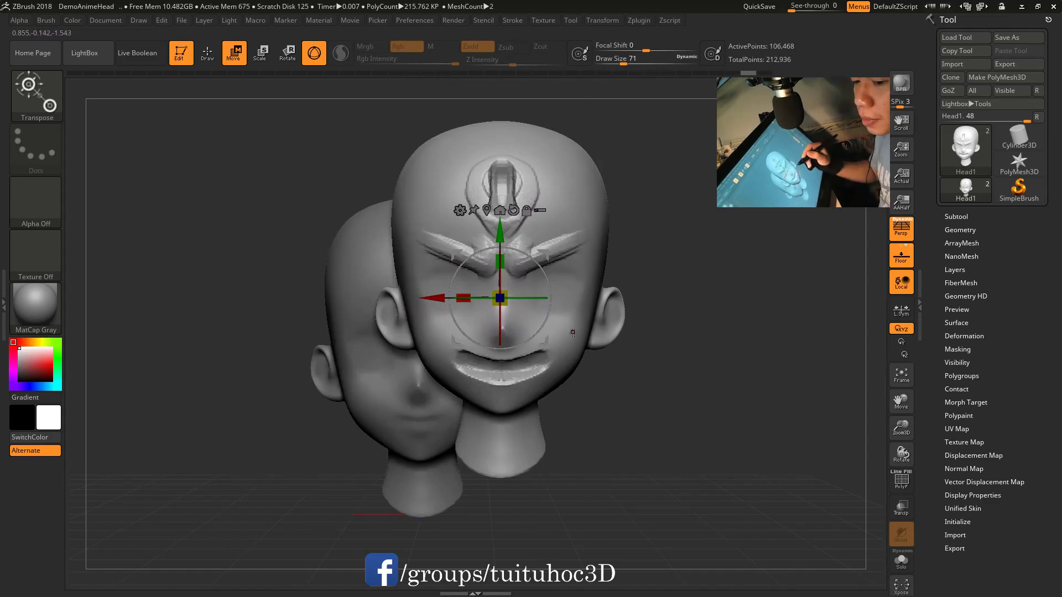
left_click_drag(464, 297, 414, 338)
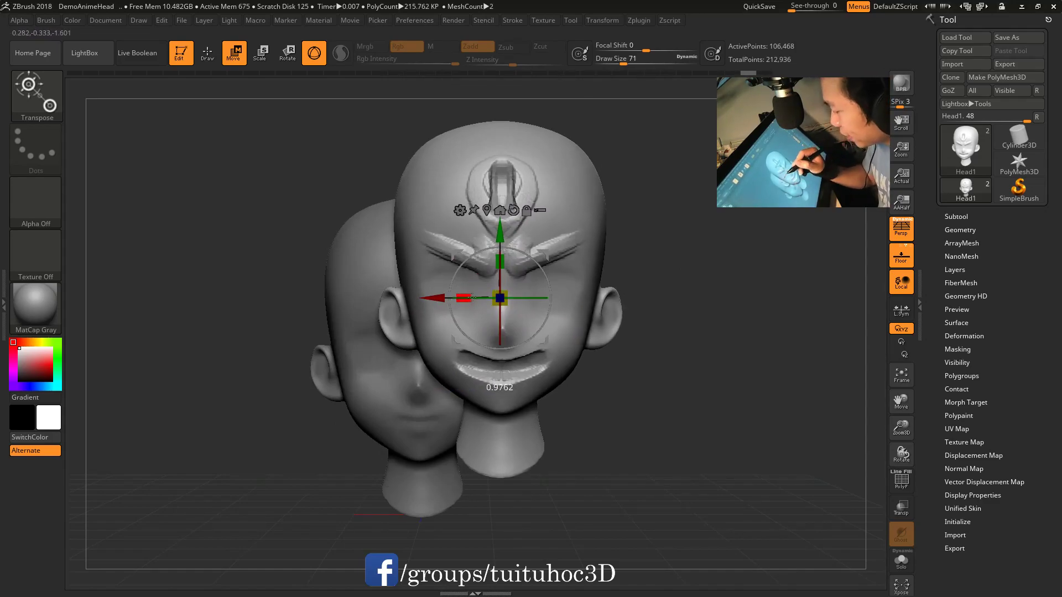
key("ctrl+z")
key("ctrl+z")
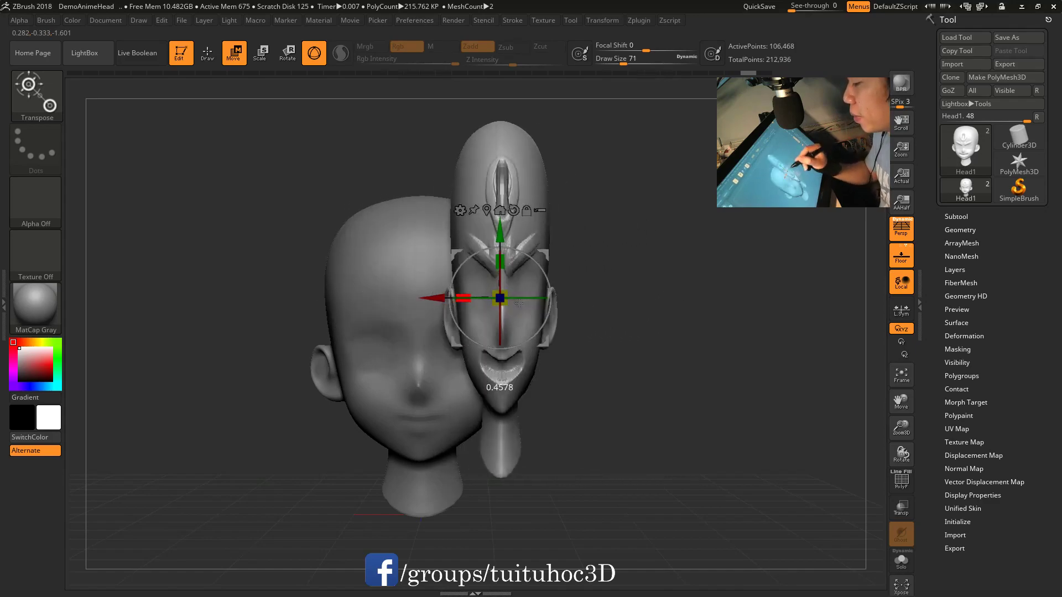
key("ctrl+z")
left_click_drag(681, 349, 679, 333)
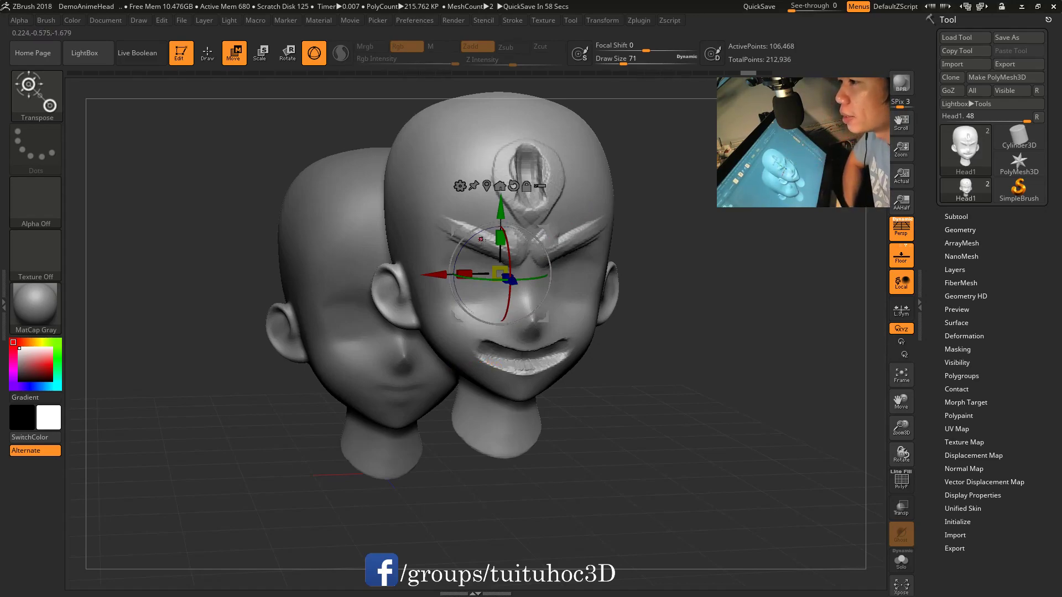
left_click_drag(655, 344, 553, 310)
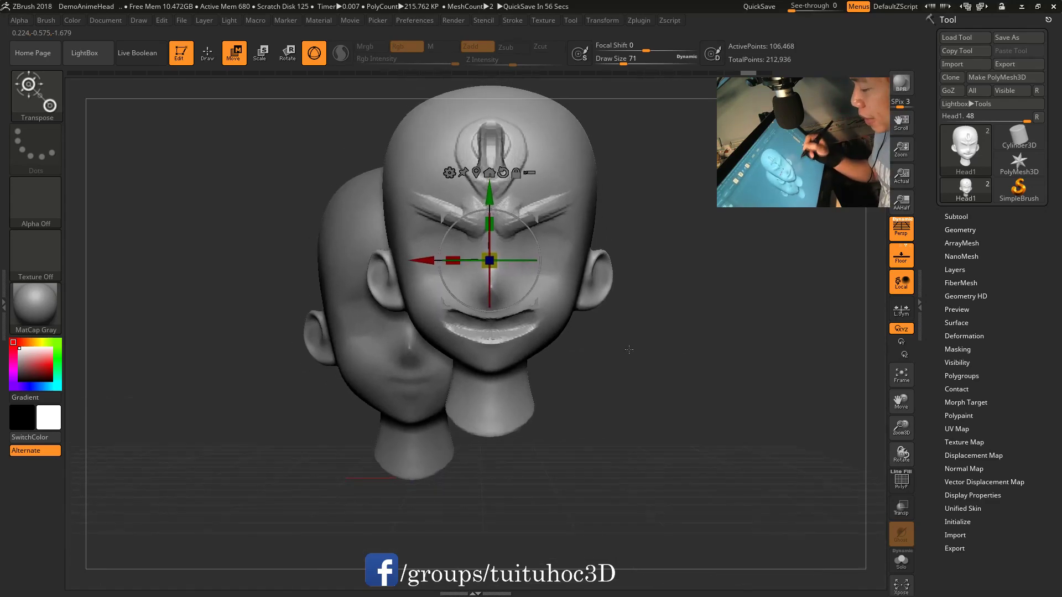
key("q")
left_click_drag(635, 330, 430, 436)
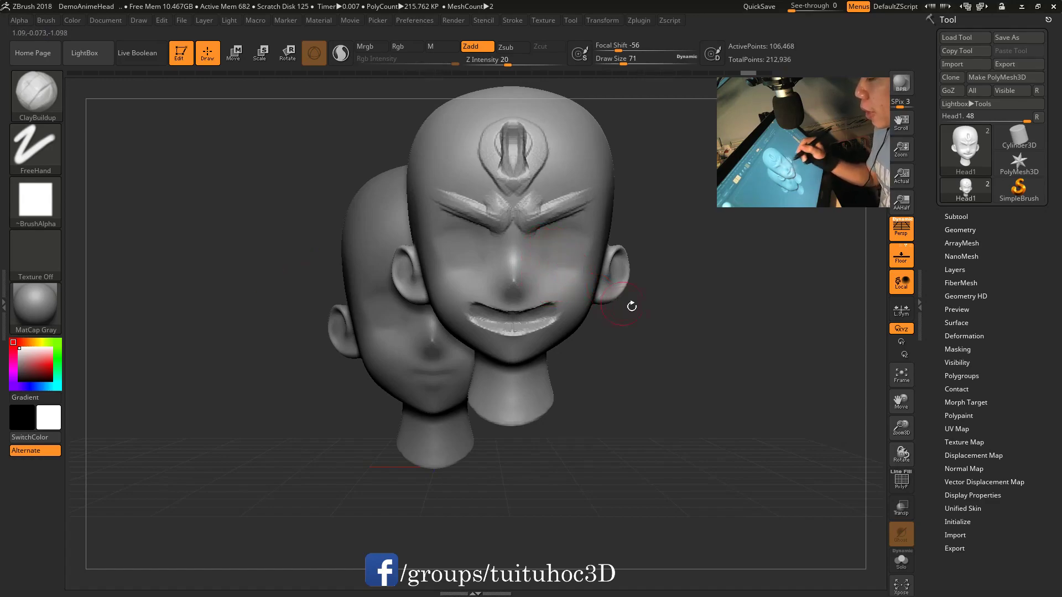
left_click_drag(632, 306, 654, 344)
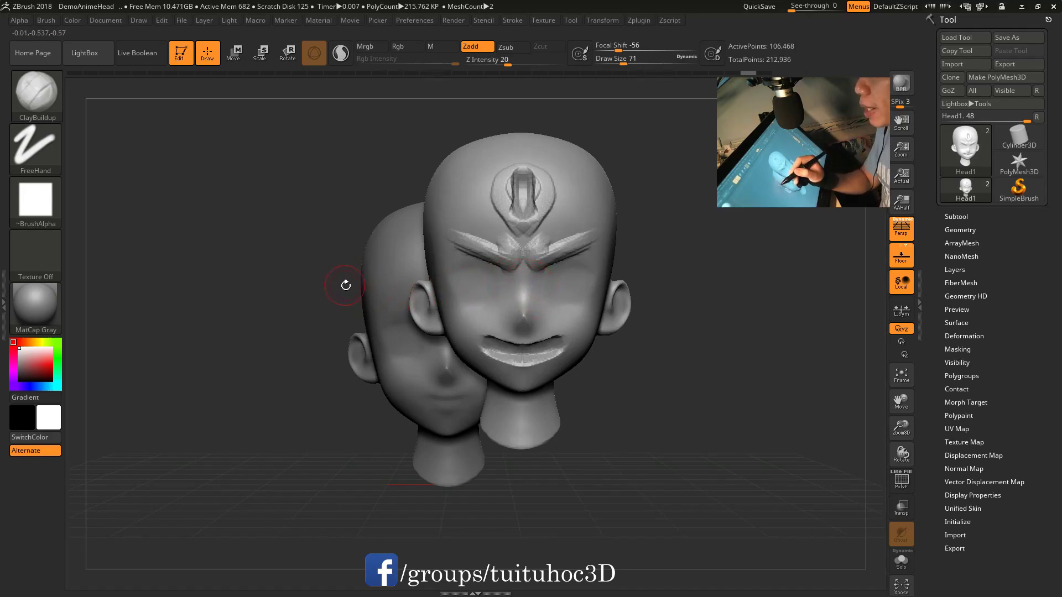
key("space")
mouse_move(553, 304)
left_mouse_down()
mouse_move(583, 314)
mouse_move(587, 243)
mouse_move(589, 265)
left_mouse_up()
left_click_drag(569, 326, 589, 307)
key("ctrl+z")
key("w")
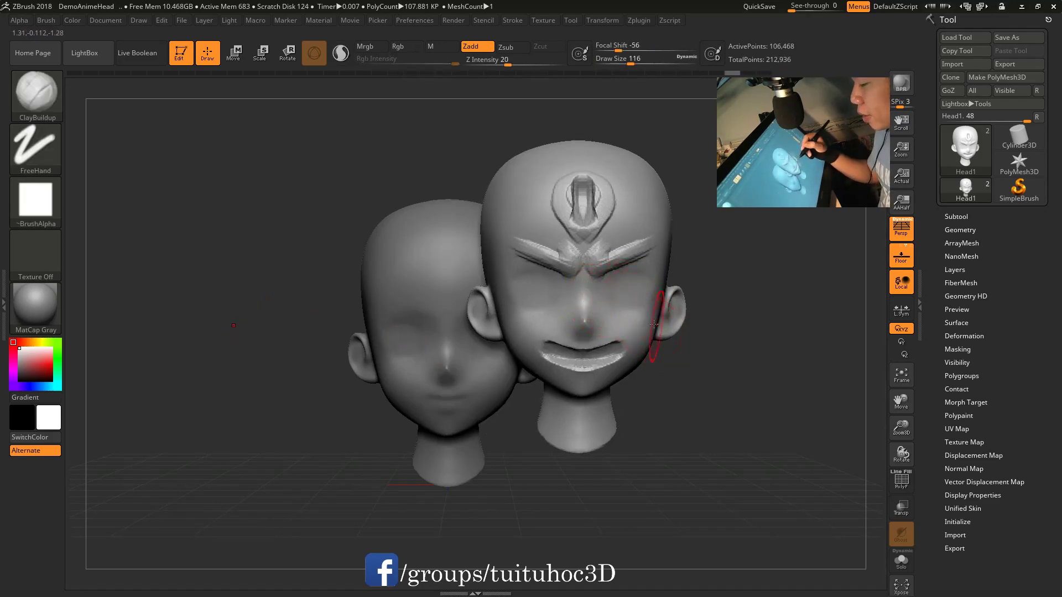
left_click_drag(637, 316, 568, 235)
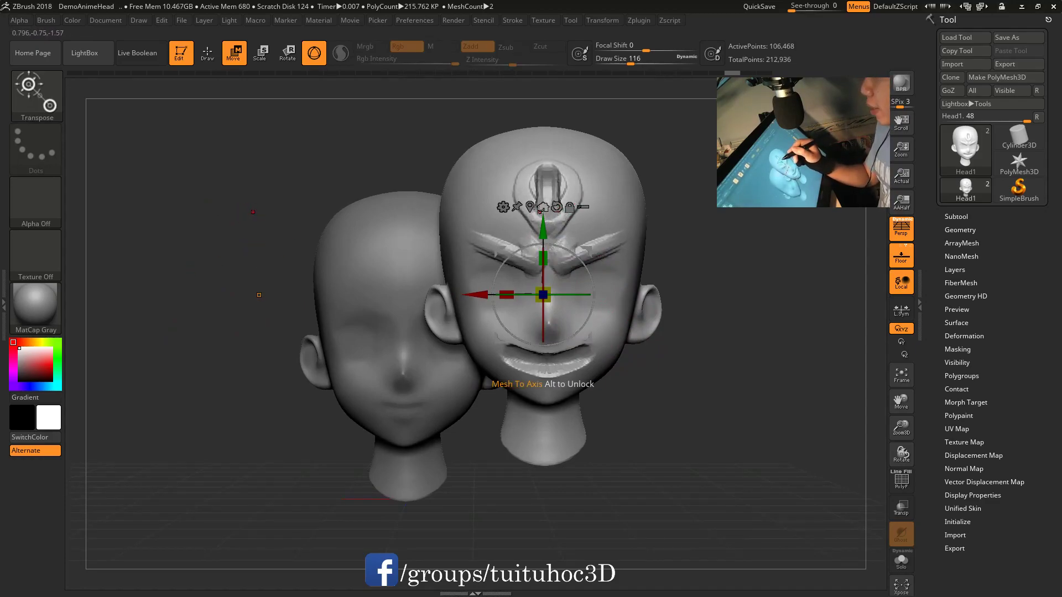
Step: Snap the angry head to the world axis, hide the other head, and frame it
left_click(541, 208)
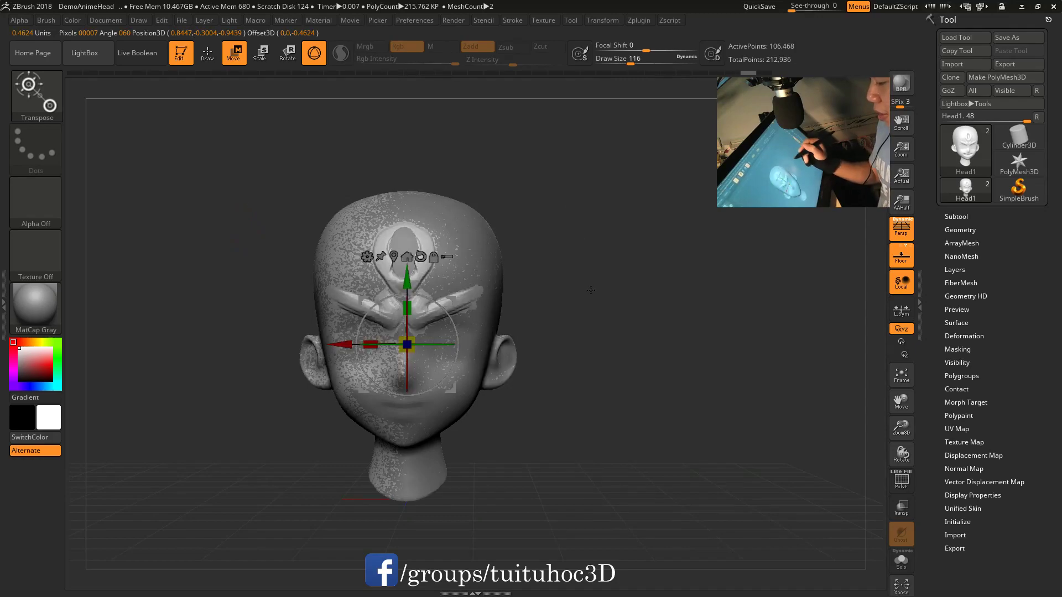
left_click(423, 321, "ctrl+shift")
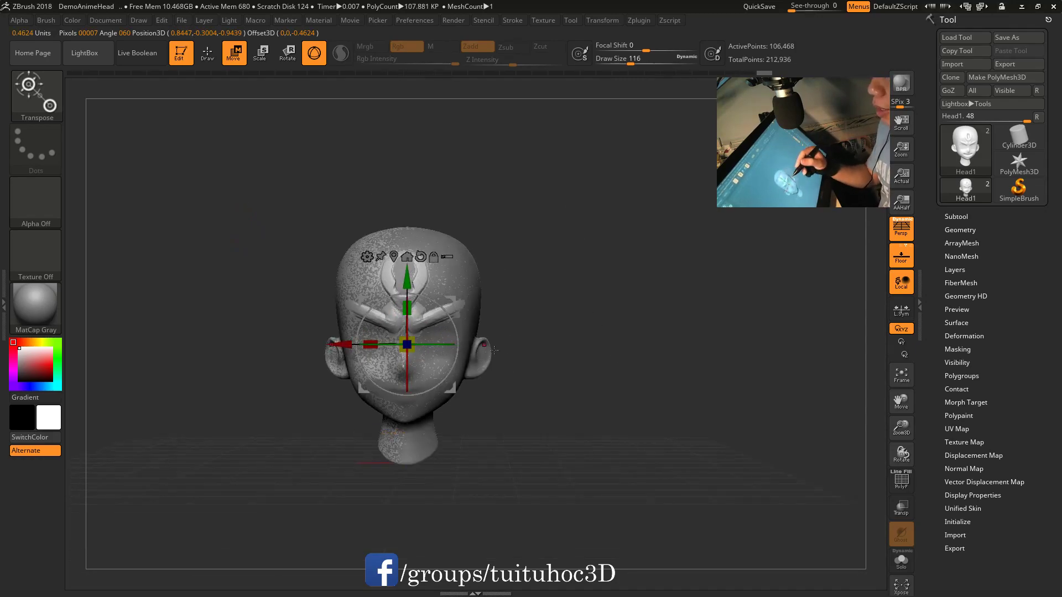
mouse_move(483, 345)
left_mouse_down()
mouse_move(374, 302)
mouse_move(271, 302)
left_mouse_up()
left_click(374, 302)
left_click_drag(553, 277, 669, 273)
key("f")
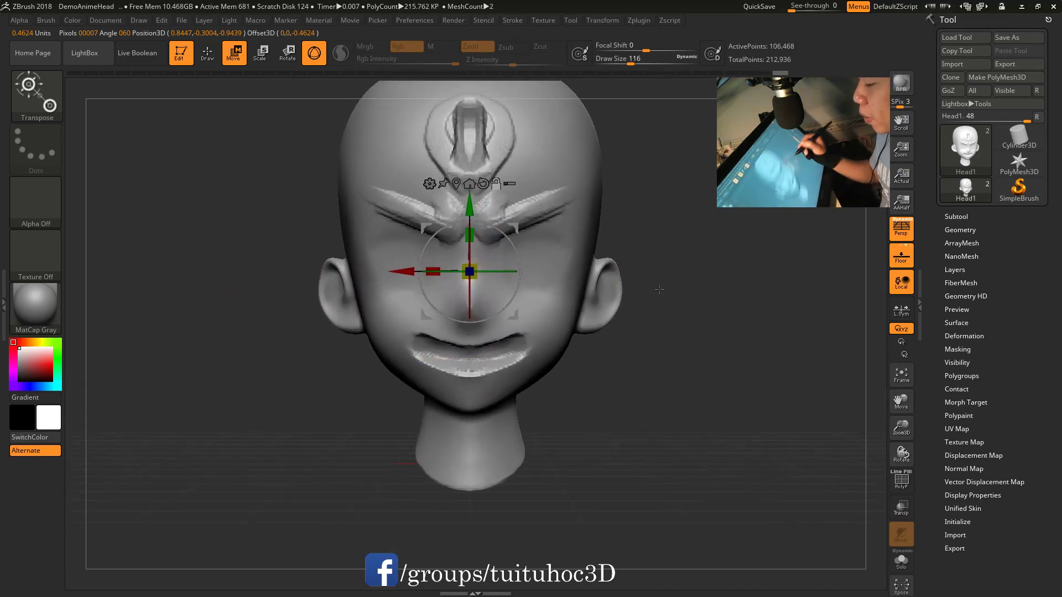
Step: Build up mirrored ClayBuildup creases under both eyes and into the cheeks
key("q")
key("space")
mouse_move(537, 244)
left_mouse_down()
mouse_move(486, 293)
mouse_move(520, 274)
left_mouse_up()
left_click_drag(569, 240, 502, 275)
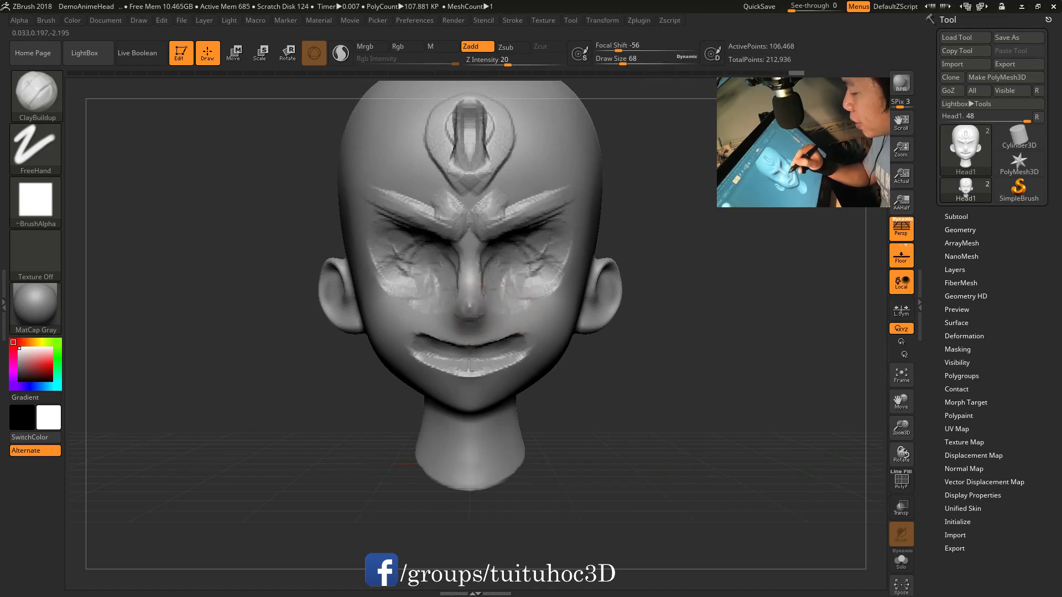
Step: Reduce the brush size to 74 and return to a front view of the face
left_click_drag(483, 306, 520, 319)
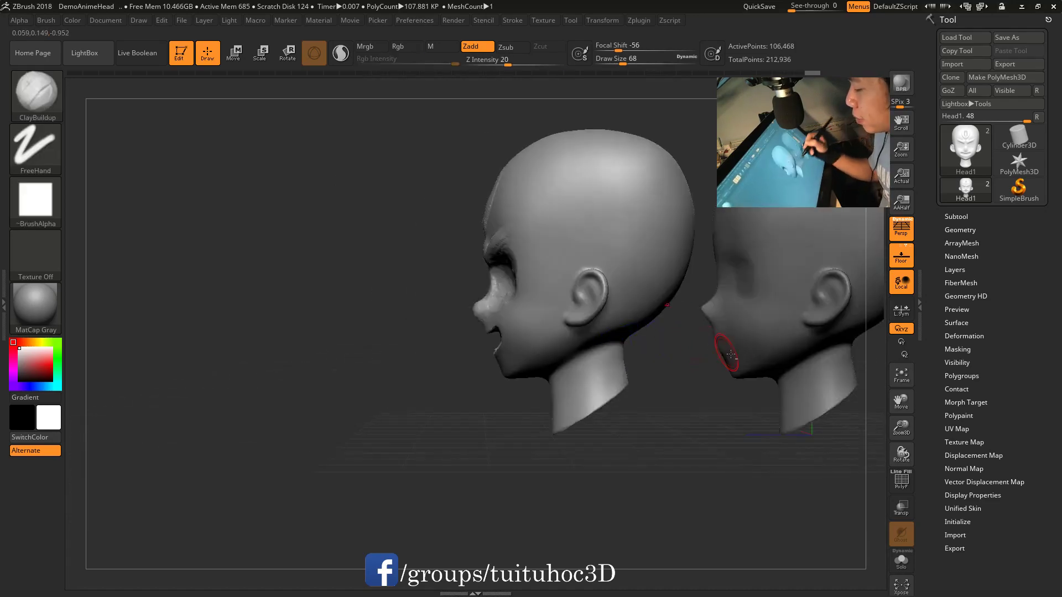
key("space")
mouse_move(483, 310)
left_mouse_down()
mouse_move(531, 310)
mouse_move(505, 268)
left_mouse_up()
key("space")
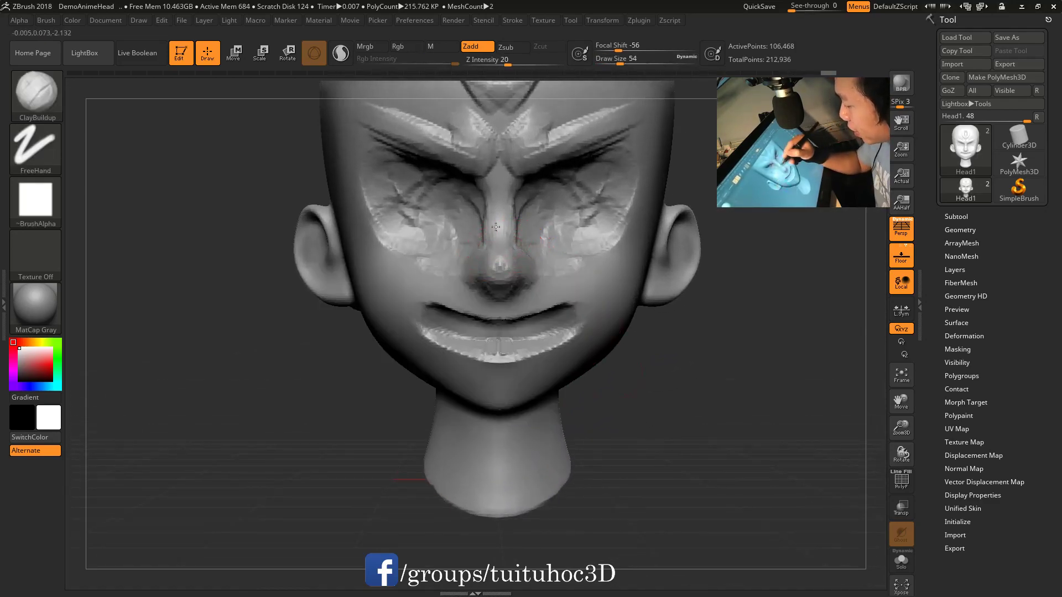
mouse_move(708, 238)
left_mouse_down("alt")
mouse_move(713, 302)
mouse_move(734, 329)
left_mouse_up("alt")
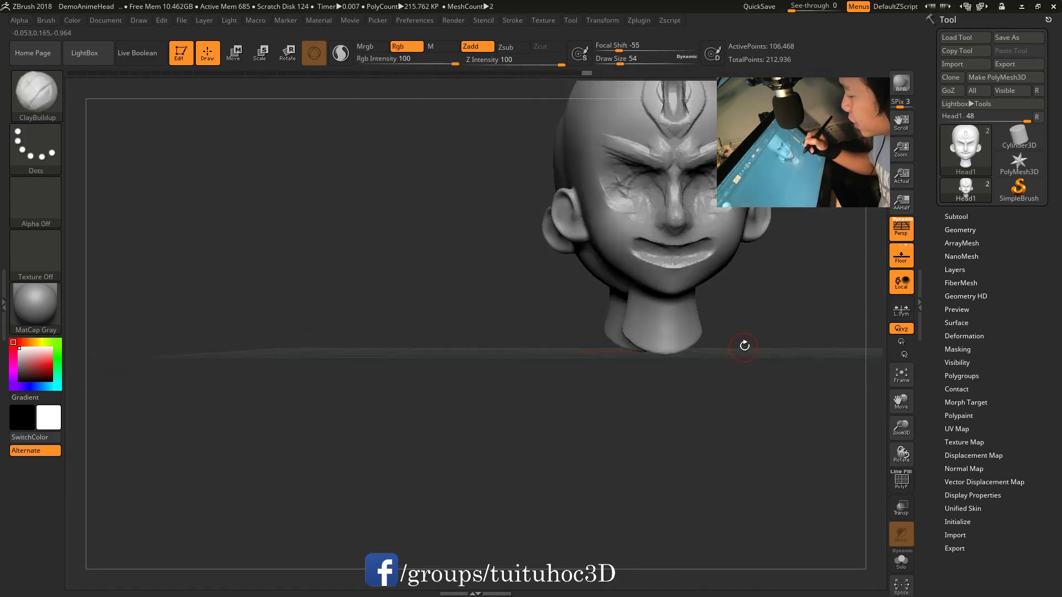
left_click_drag(741, 369, 745, 348)
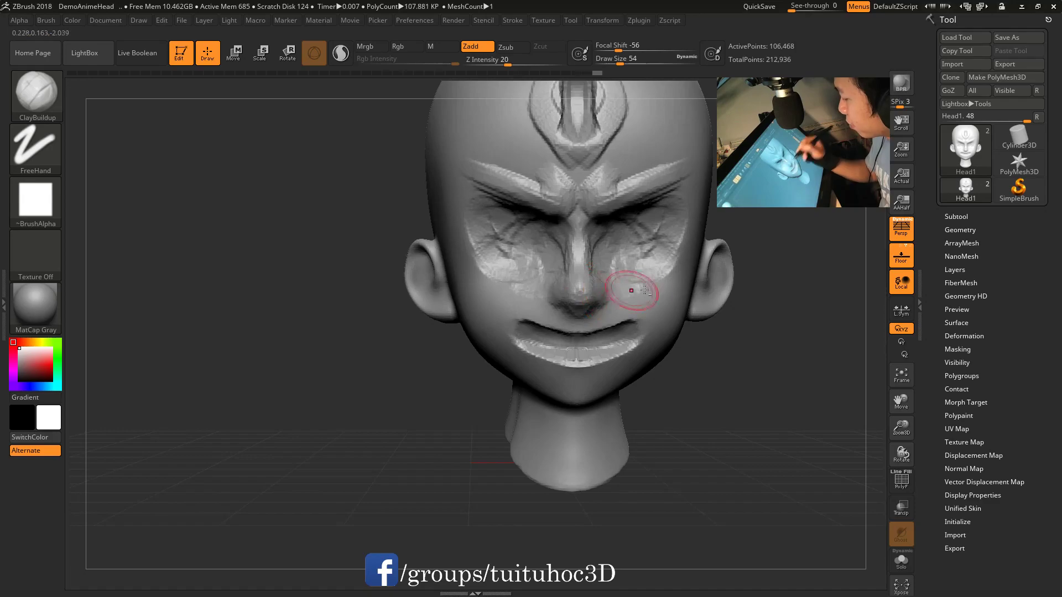
Step: Carve a mirrored line beside the nose with the DamStandard brush
key("b")
key("d")
key("s")
left_click_drag(724, 361, 682, 335)
left_click_drag(620, 298, 608, 309)
left_click_drag(773, 381, 764, 379)
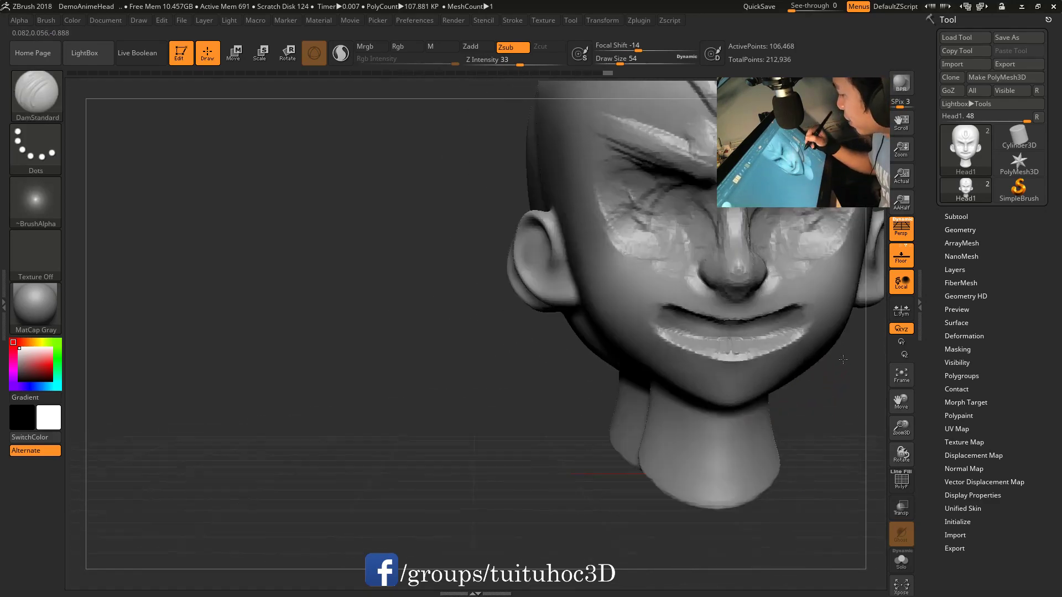
mouse_move(699, 308)
left_mouse_down("alt")
mouse_move(740, 348)
mouse_move(715, 360)
mouse_move(610, 265)
mouse_move(628, 266)
left_mouse_up("alt")
Step: Smooth the right cheek, then set the ClayBuildup brush size to 90
key("b")
key("c")
key("b")
key("space")
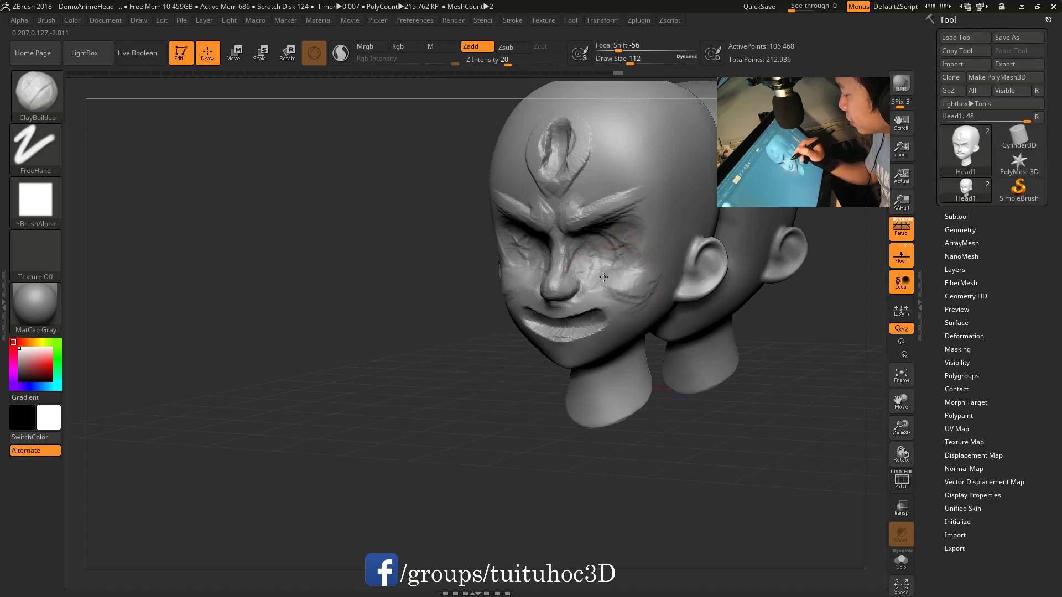
mouse_move(773, 392)
left_mouse_down("alt")
mouse_move(773, 323)
mouse_move(596, 228)
mouse_move(592, 285)
left_mouse_up("alt")
mouse_move(773, 317)
left_mouse_down("shift")
mouse_move(752, 344)
mouse_move(602, 287)
left_mouse_up("shift")
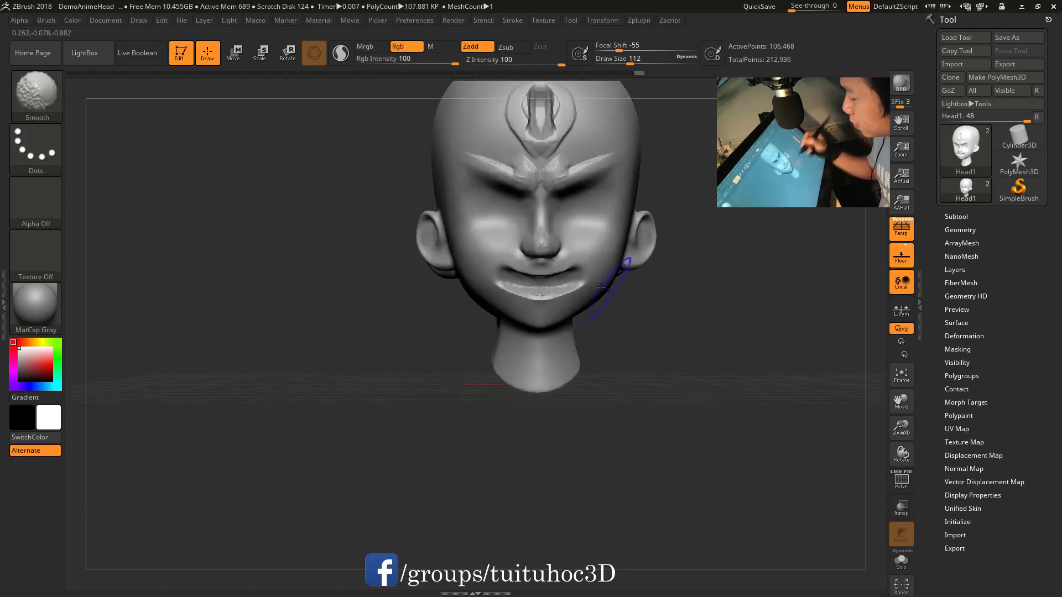
left_click_drag(772, 387, 773, 321, "alt")
key("space")
left_click_drag(581, 278, 573, 279)
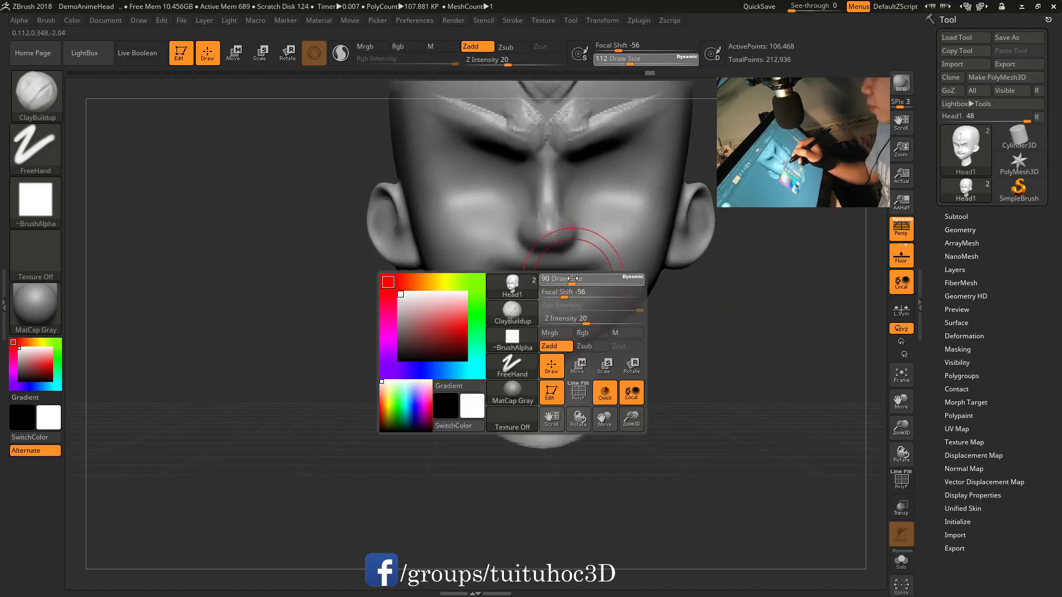
Step: Pull two fangs down from the upper lip with the symmetric Move brush
key("b")
key("d")
key("s")
key("space")
left_click_drag(587, 274, 579, 301)
key("b")
key("m")
key("v")
mouse_move(580, 366)
left_mouse_down()
mouse_move(570, 313)
mouse_move(598, 309)
left_mouse_up()
Step: Return to ClayBuildup with brush size 44 and view the head from above
key("space")
key("b")
key("c")
key("b")
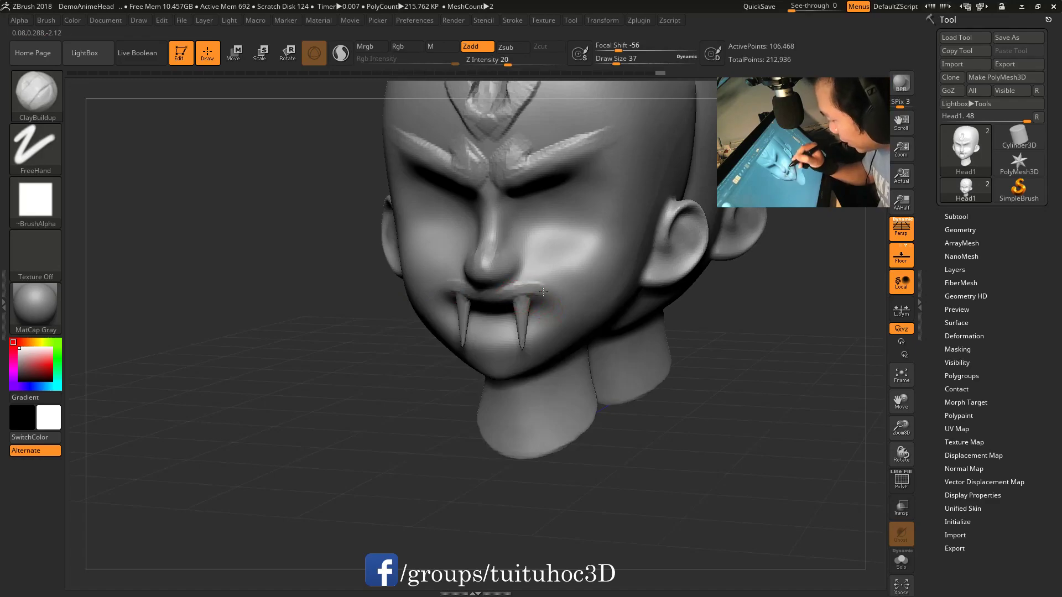
mouse_move(691, 371)
left_mouse_down()
mouse_move(735, 358)
mouse_move(609, 331)
left_mouse_up()
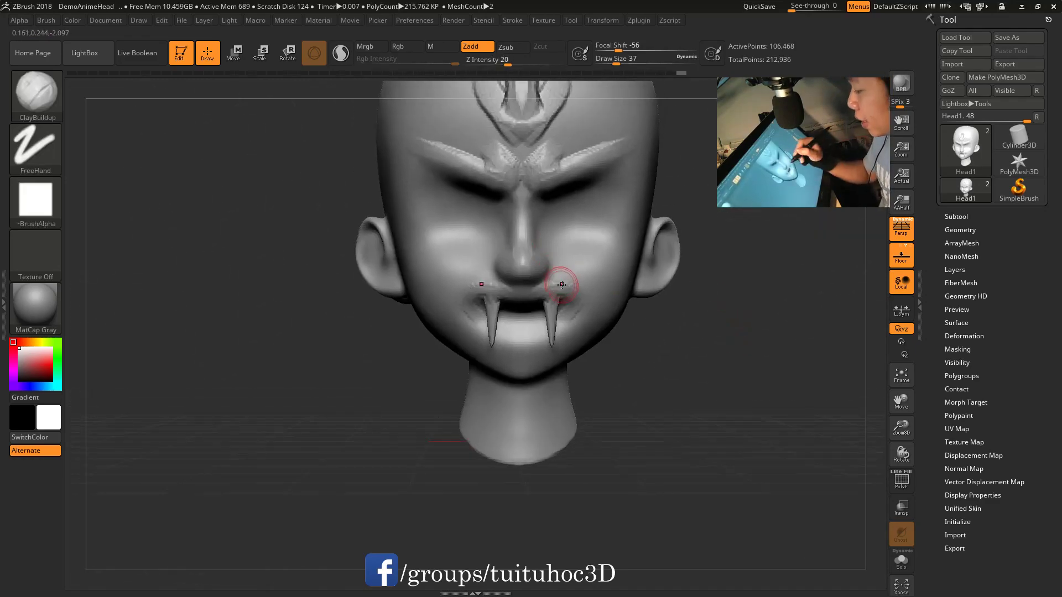
key("space")
left_click_drag(553, 288, 560, 291)
key("space")
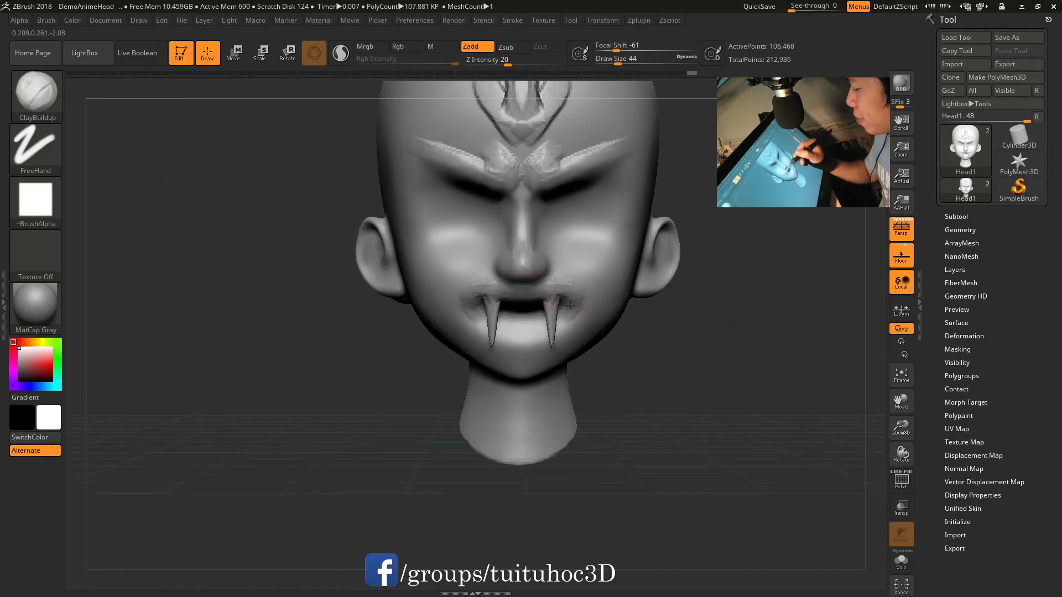
left_click_drag(694, 359, 715, 370)
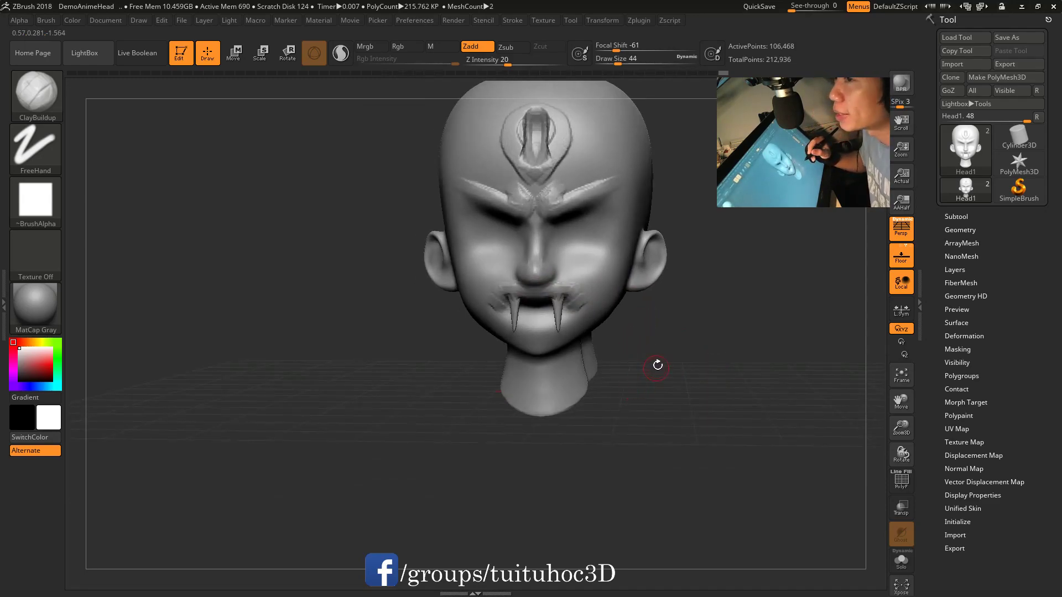
key("w")
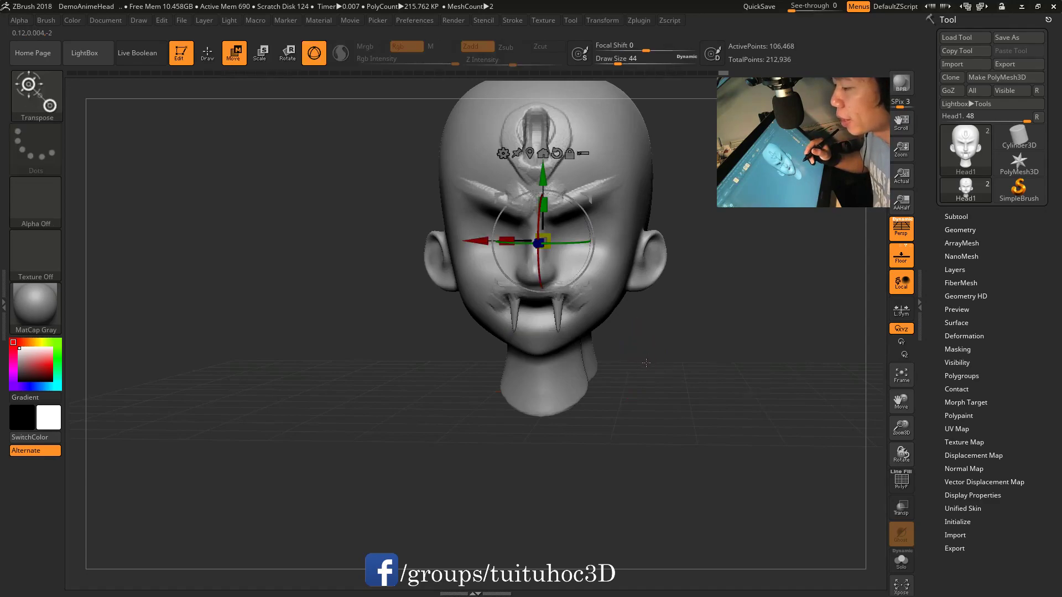
Step: Enlarge the head uniformly with the Scale gizmo, then cycle through Move, Scale and Rotate modes
left_click(267, 62)
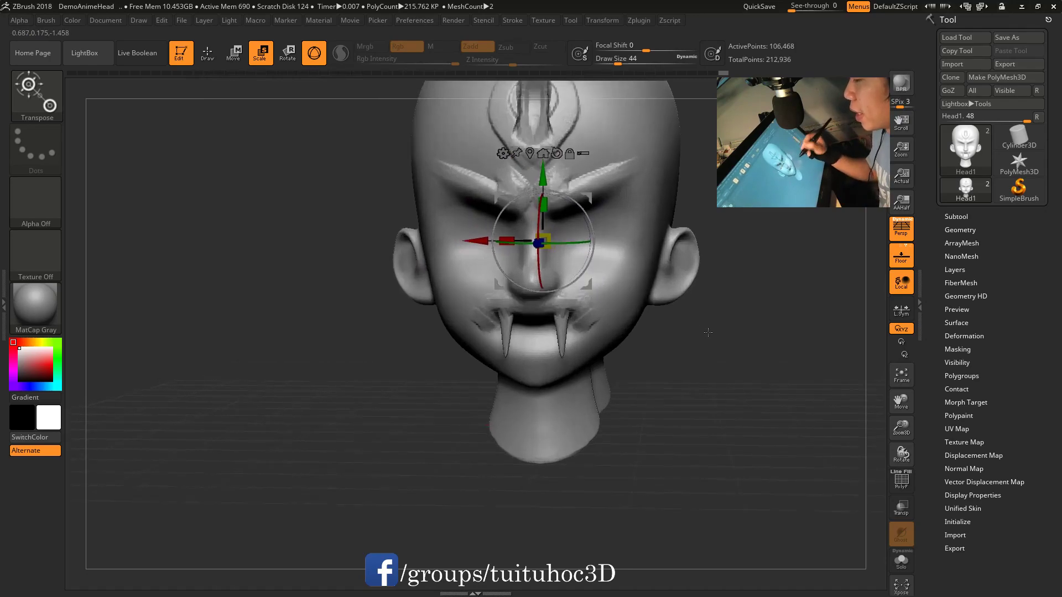
left_click_drag(541, 242, 546, 235)
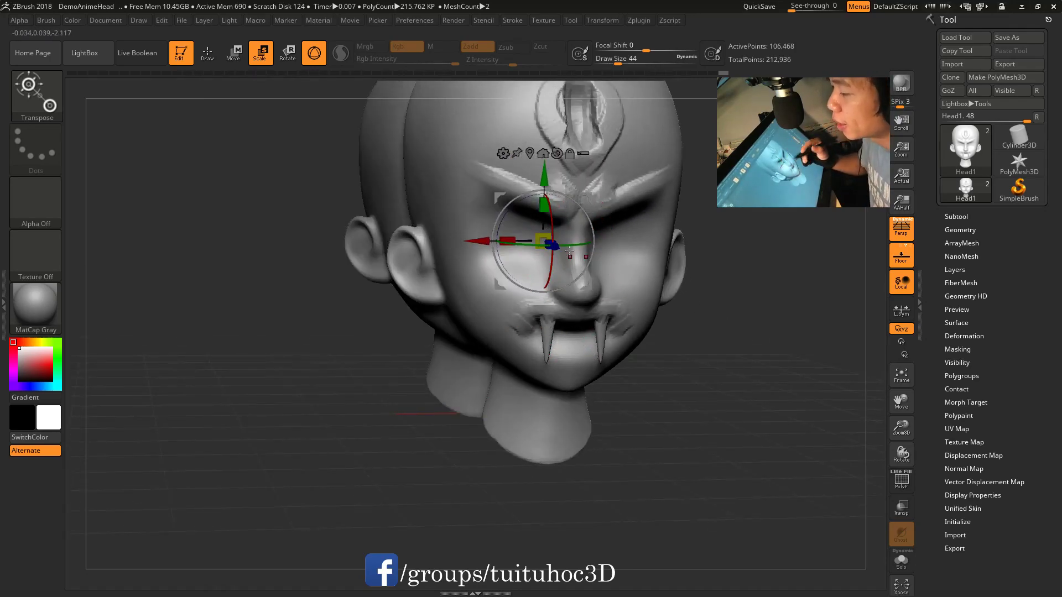
left_click(244, 55)
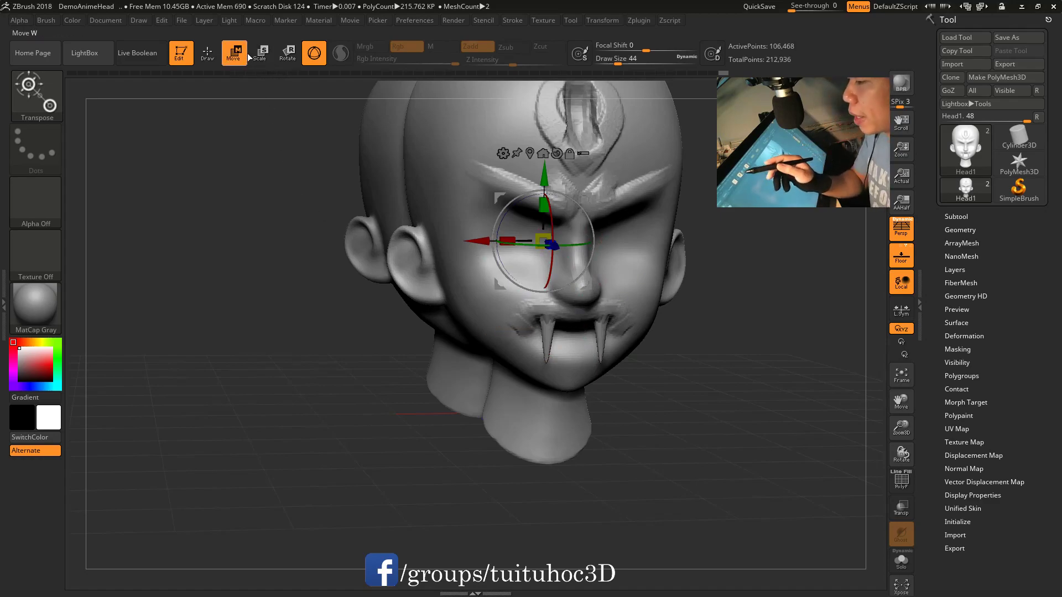
key("r")
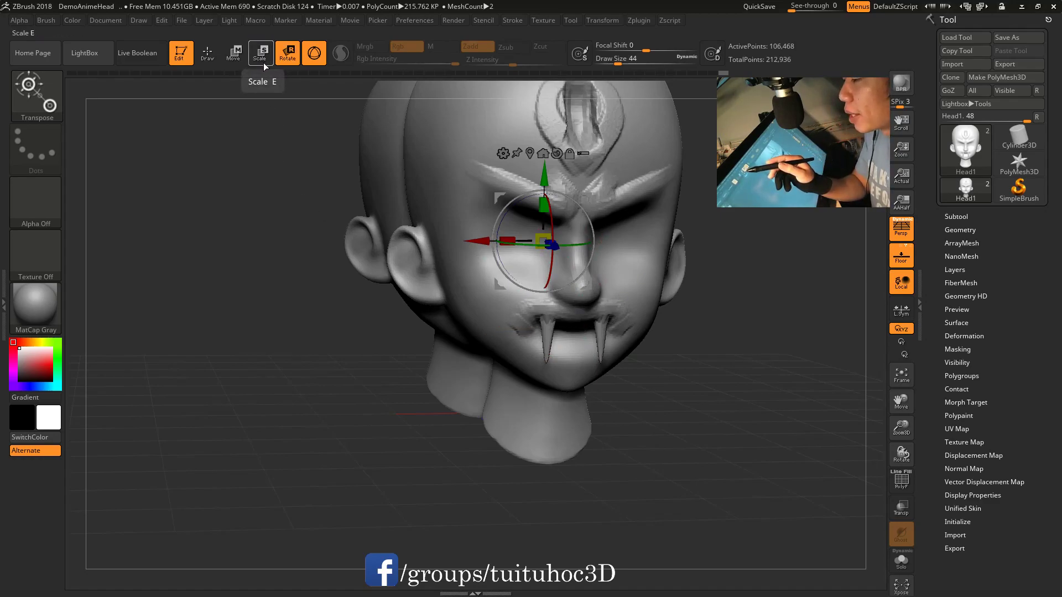
left_click(264, 62)
key("r")
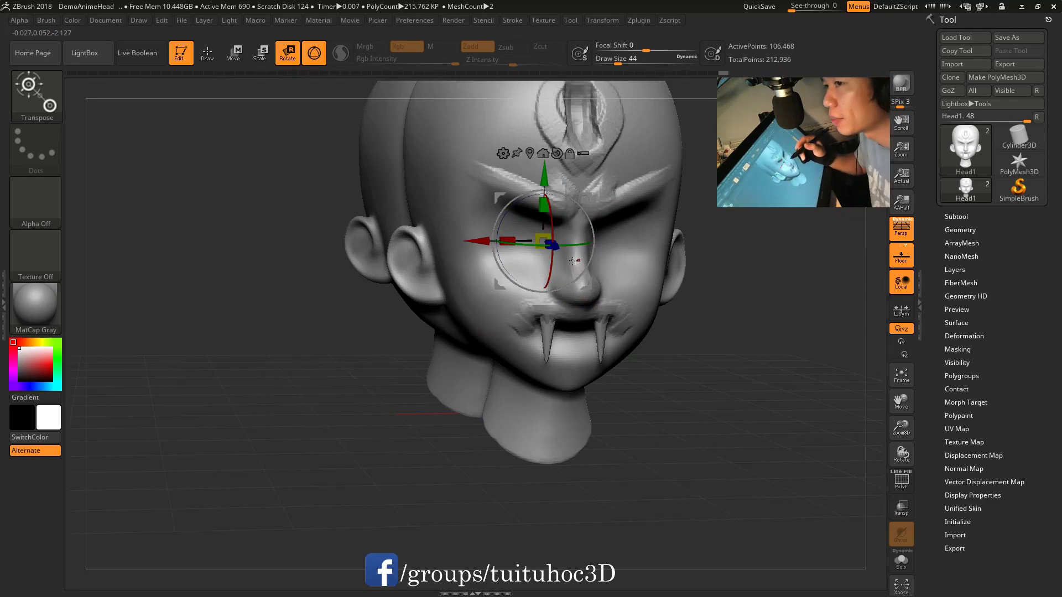
Step: Face the head straight on and swap the gizmo for the classic transpose line
key("q")
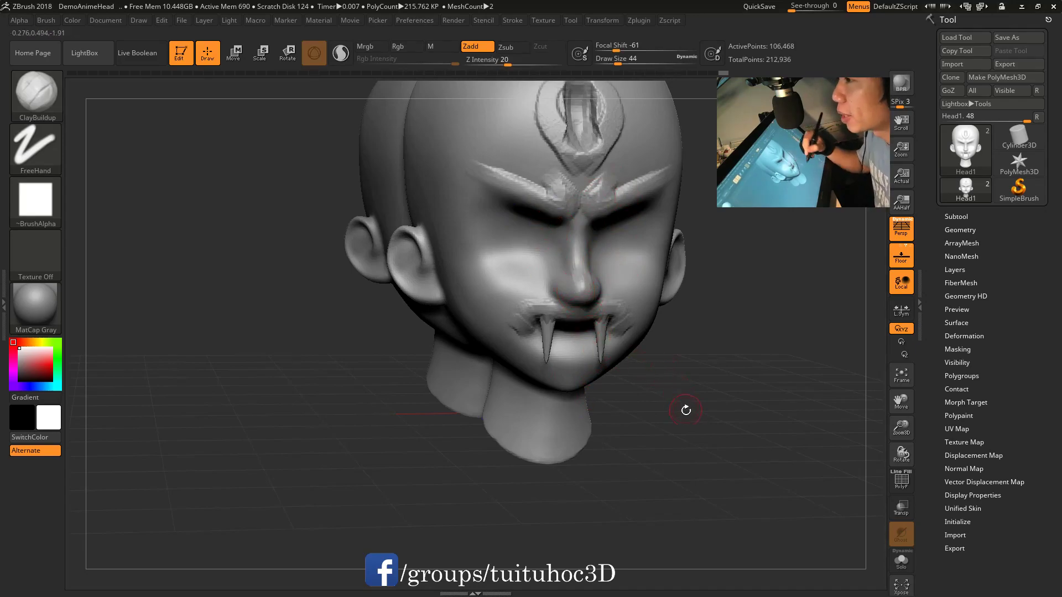
left_click_drag(686, 409, 646, 322, "shift")
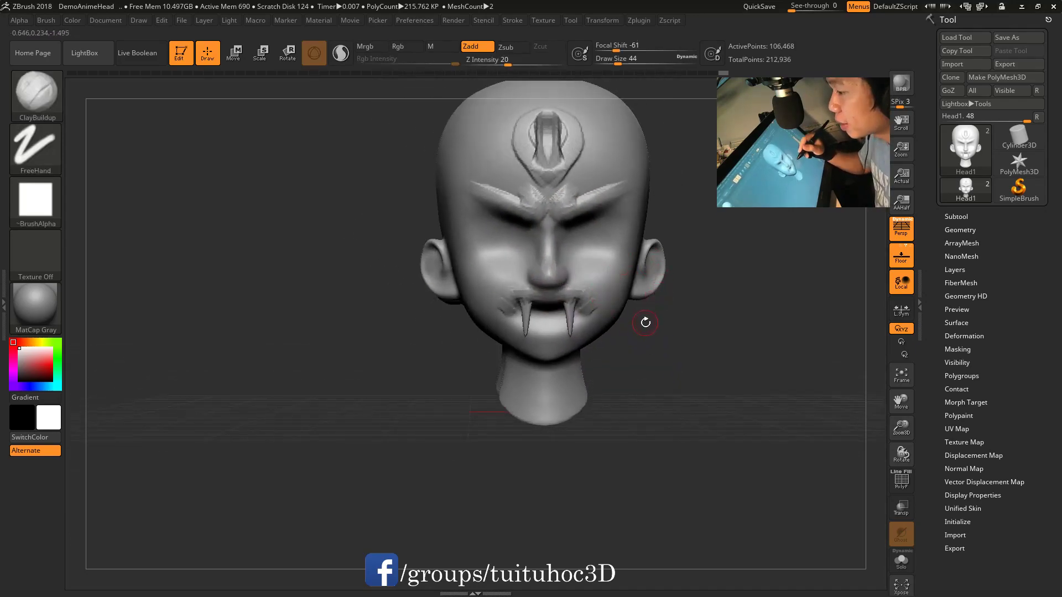
key("r")
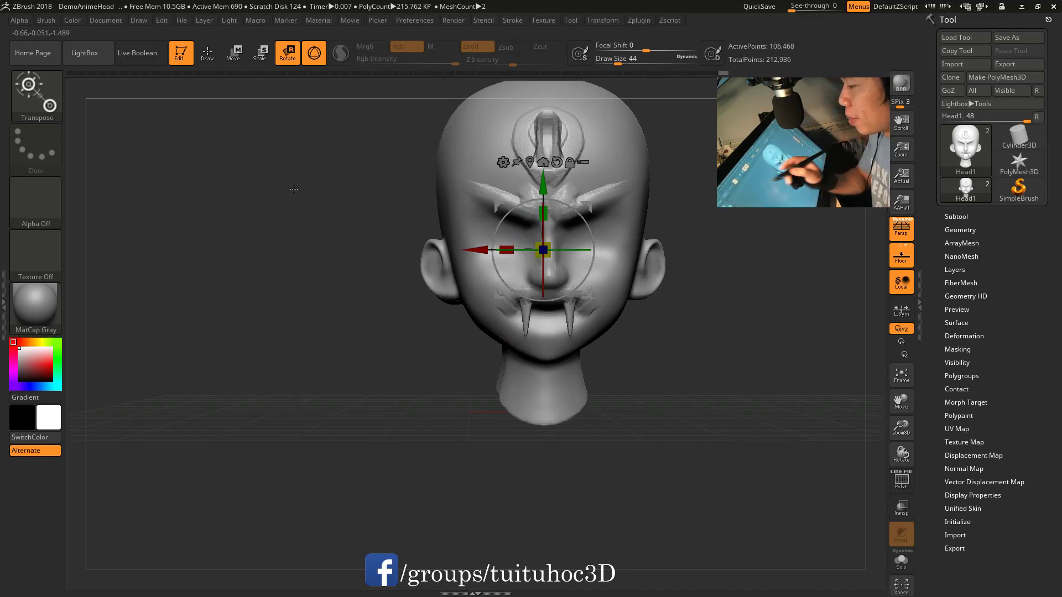
key("y")
mouse_move(711, 309)
left_mouse_down()
mouse_move(695, 387)
mouse_move(695, 350)
left_mouse_up()
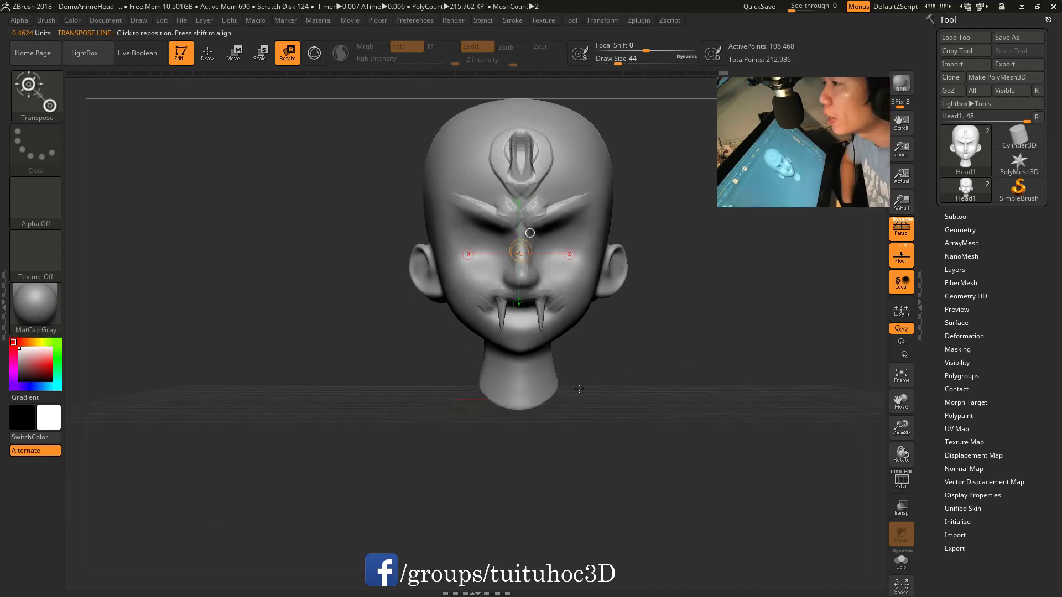
Step: Draw a transpose line across the eyes, then redraw it across the forehead
left_click_drag(565, 210, 775, 207)
left_click_drag(568, 280, 795, 233)
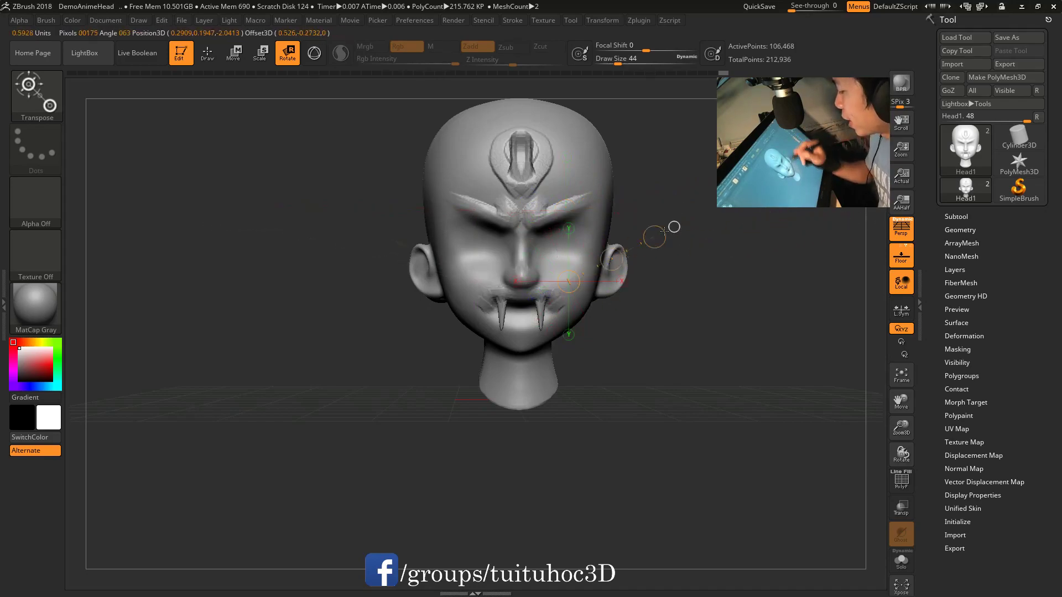
mouse_move(764, 310)
left_mouse_down()
mouse_move(712, 306)
mouse_move(697, 428)
left_mouse_up()
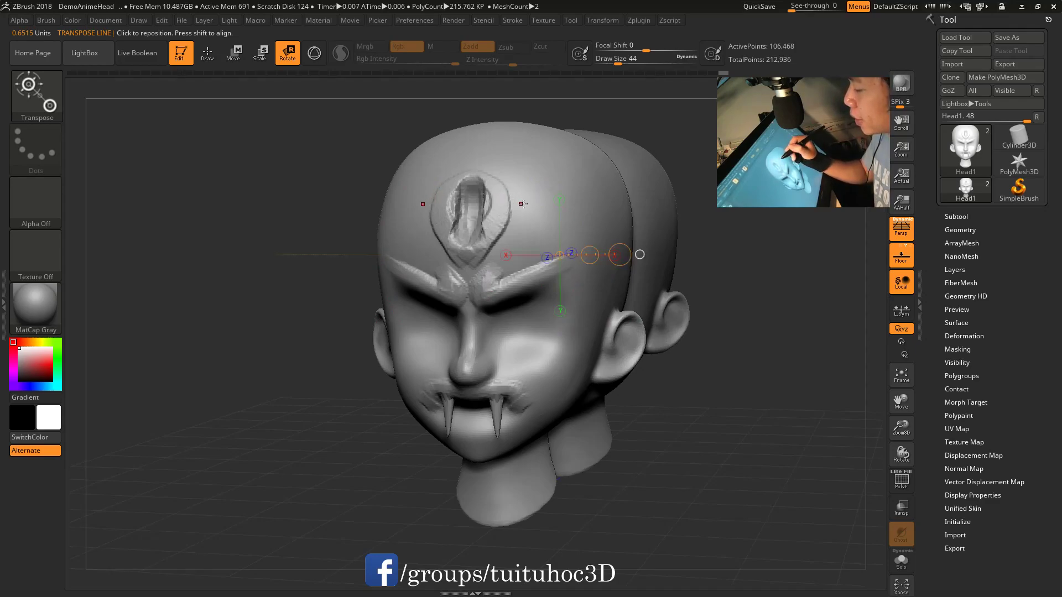
left_click_drag(667, 215, 637, 166, "shift")
left_click_drag(492, 211, 603, 210)
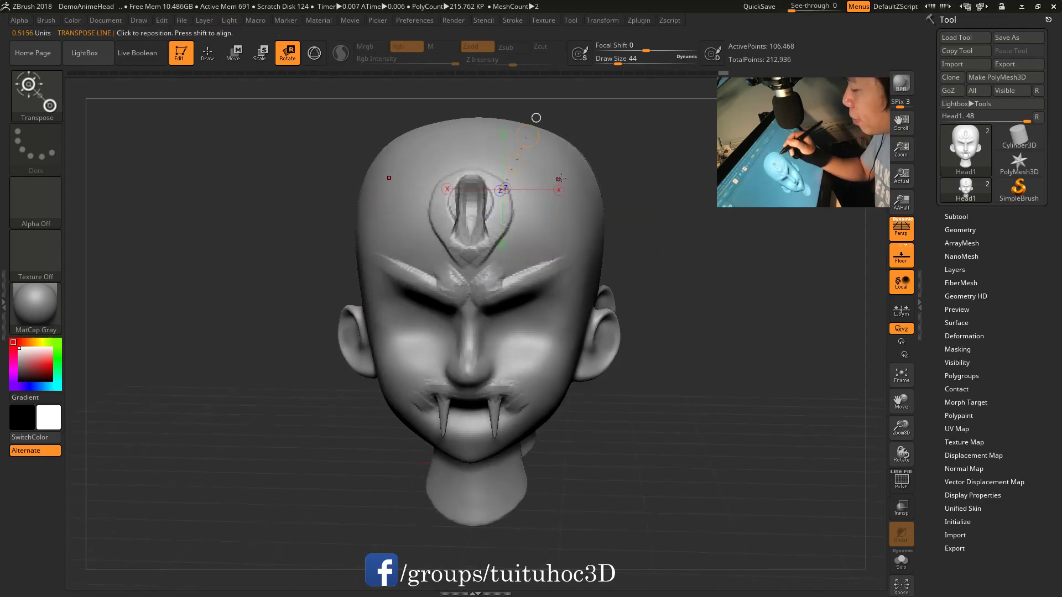
Step: Redraw the transpose line running out to the left and set it to Move
mouse_move(652, 182)
left_mouse_down()
mouse_move(693, 168)
mouse_move(602, 397)
mouse_move(508, 200)
left_mouse_up()
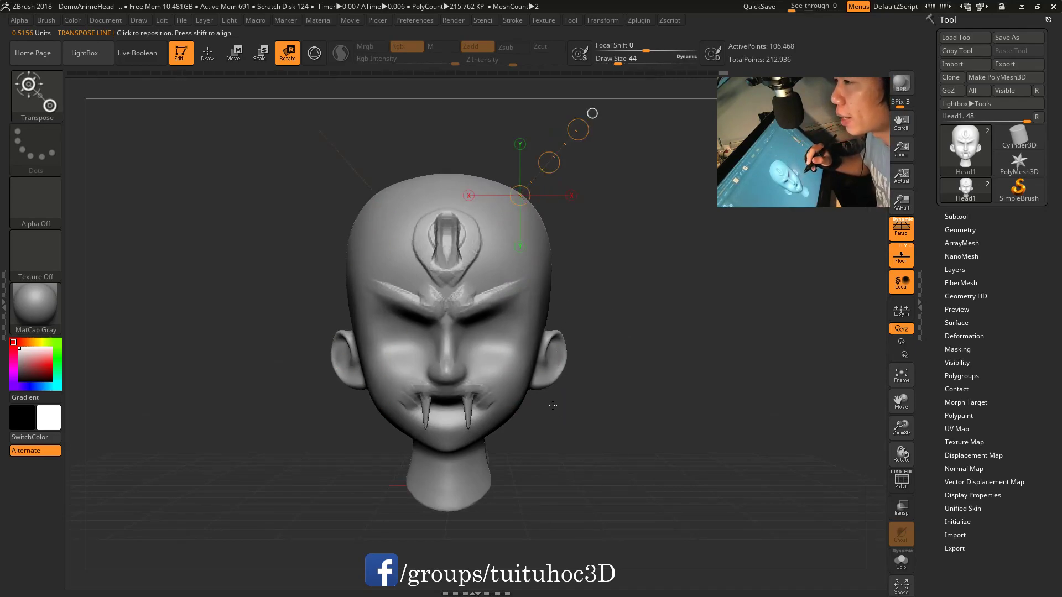
mouse_move(552, 405)
left_mouse_down("alt")
mouse_move(533, 259)
mouse_move(762, 279)
left_mouse_up("alt")
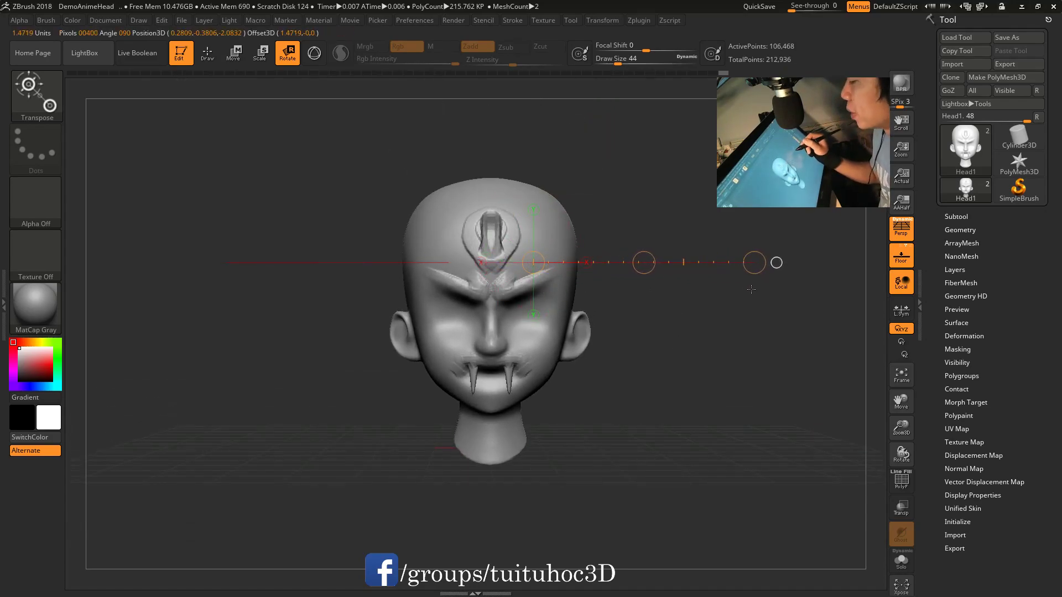
mouse_move(533, 262)
left_mouse_down("shift")
mouse_move(687, 245)
mouse_move(653, 382)
mouse_move(700, 247)
mouse_move(678, 299)
mouse_move(686, 349)
mouse_move(737, 349)
mouse_move(754, 264)
mouse_move(749, 351)
mouse_move(698, 425)
mouse_move(750, 352)
mouse_move(685, 420)
mouse_move(789, 261)
mouse_move(683, 324)
mouse_move(766, 258)
mouse_move(713, 260)
mouse_move(671, 397)
mouse_move(709, 332)
mouse_move(694, 329)
mouse_move(711, 262)
left_mouse_up("shift")
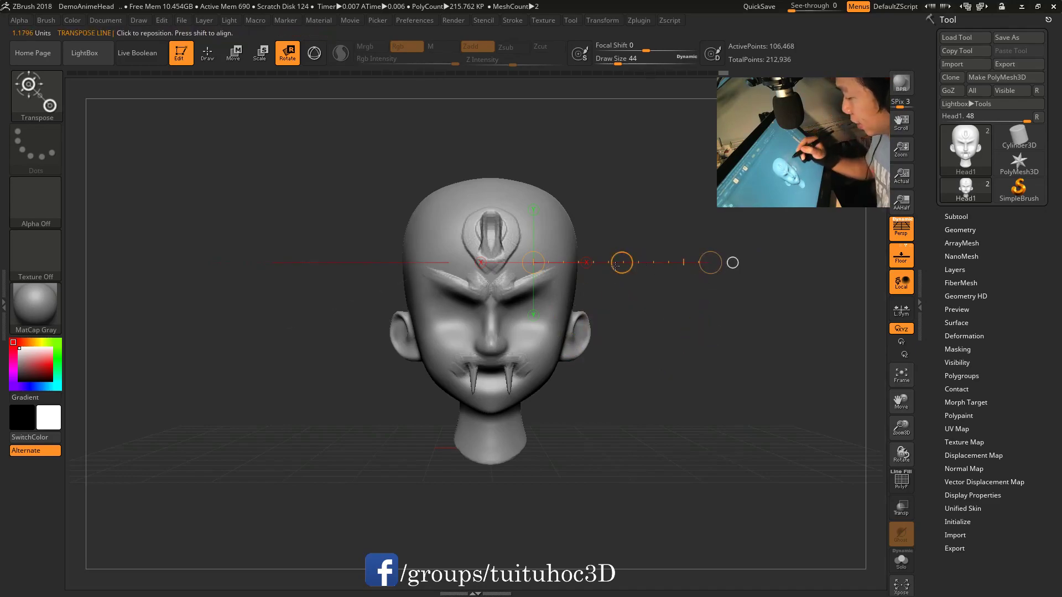
left_click_drag(449, 262, 271, 263)
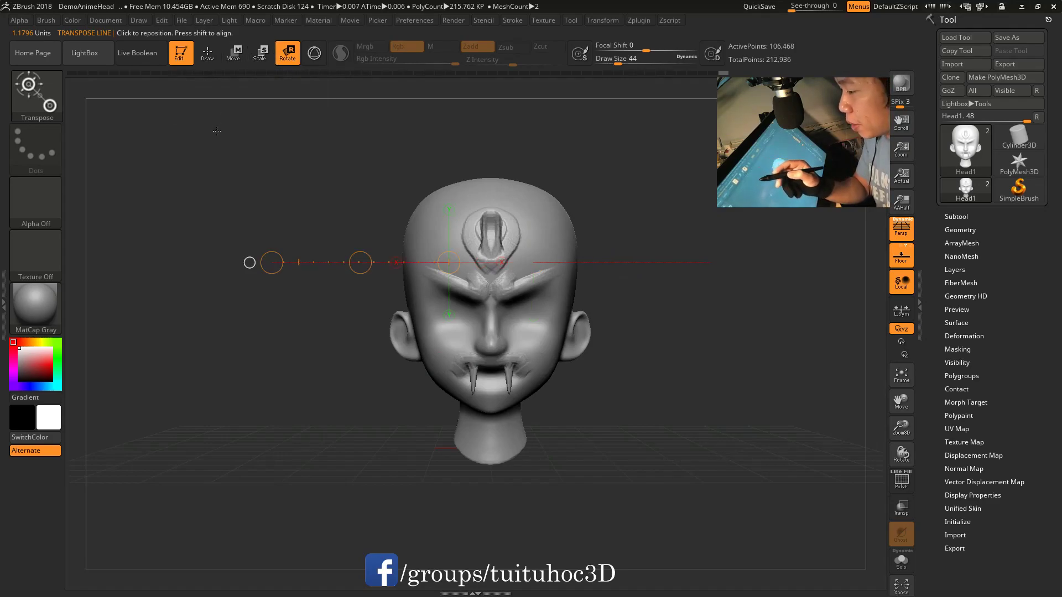
key("w")
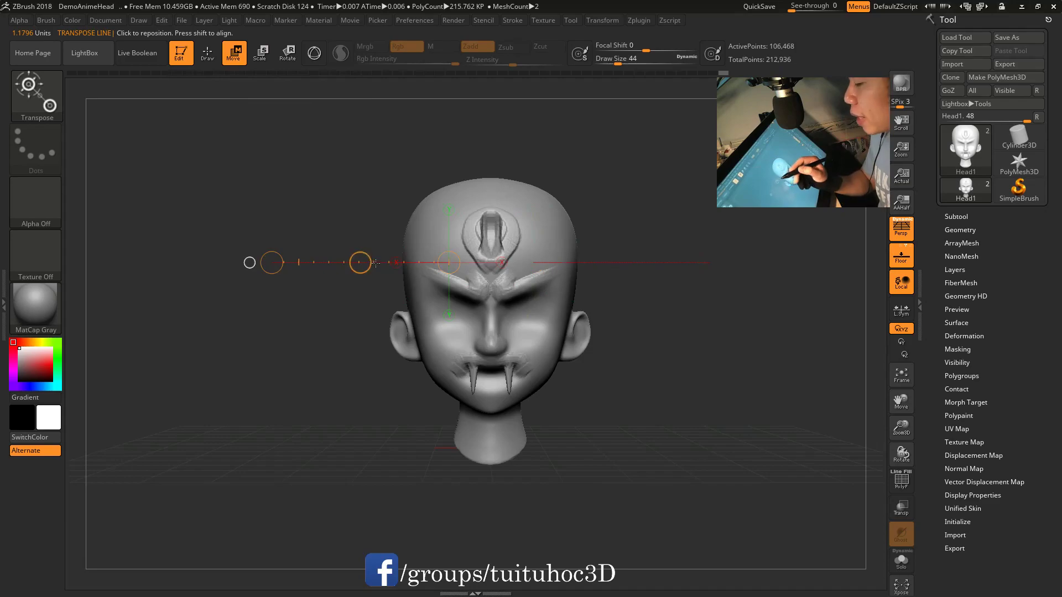
Step: Try moving and stretching the head along the transpose line, then undo both changes
left_click_drag(360, 262, 350, 281)
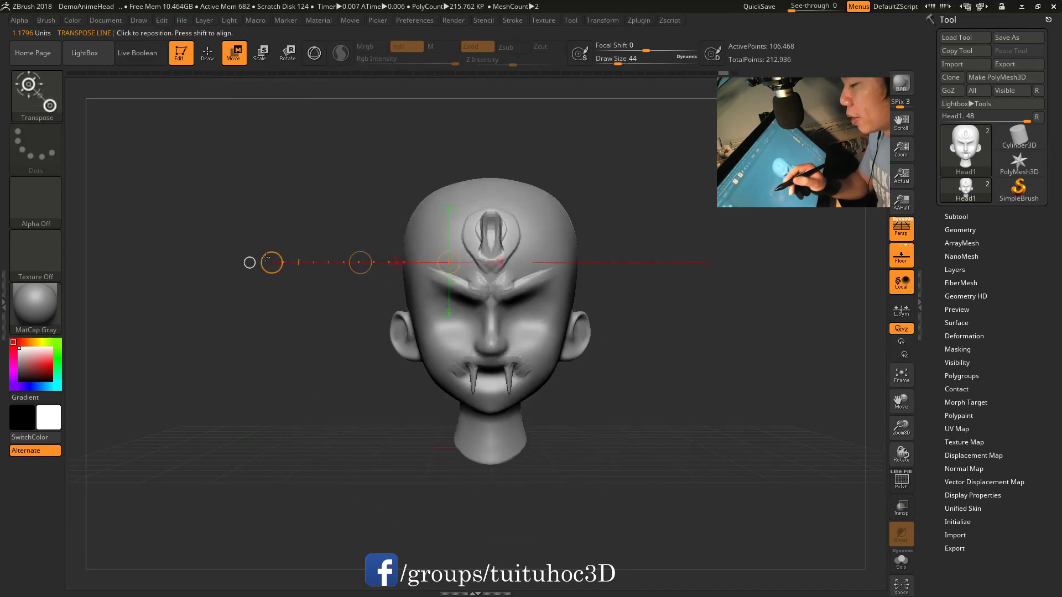
mouse_move(272, 262)
left_mouse_down()
mouse_move(229, 280)
mouse_move(186, 320)
left_mouse_up()
key("ctrl+z")
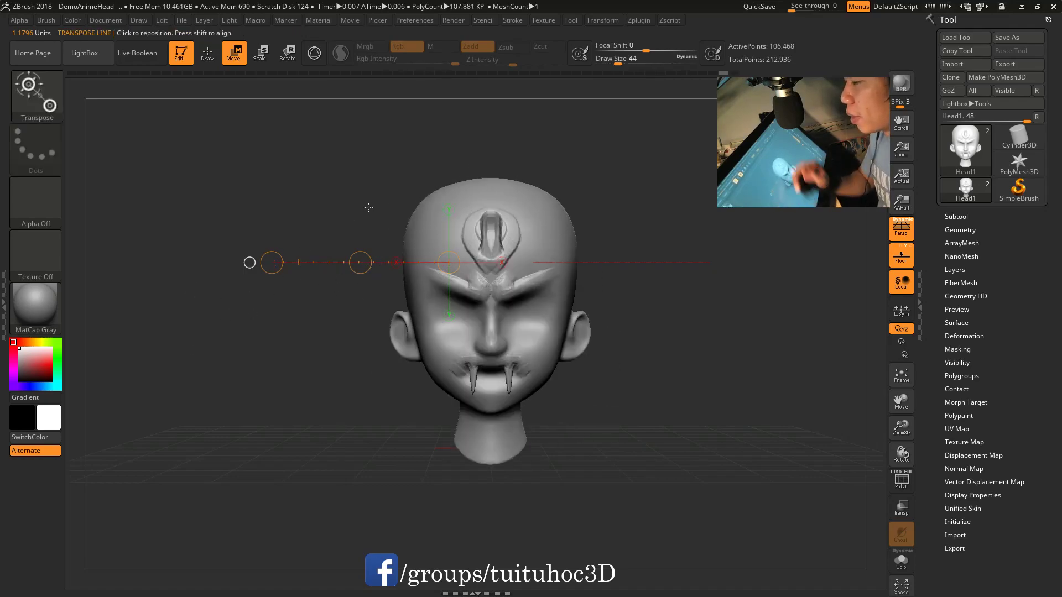
key("ctrl+z")
Step: Try a Scale-mode resize, then undo repeatedly back to the larger, unstretched head
key("e")
mouse_move(622, 263)
left_mouse_down()
mouse_move(578, 286)
mouse_move(604, 283)
left_mouse_up()
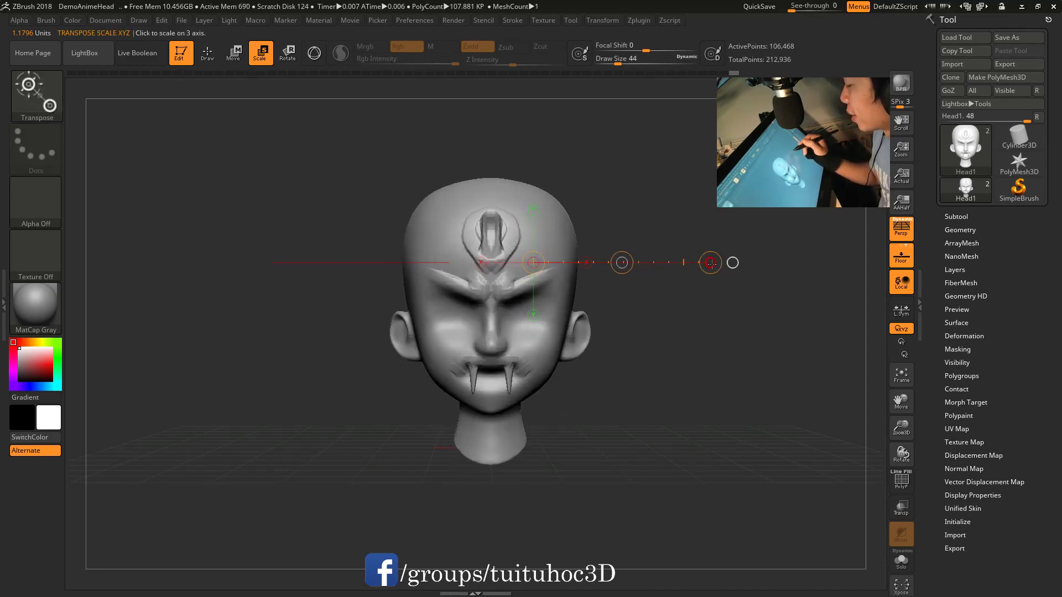
key("ctrl+z")
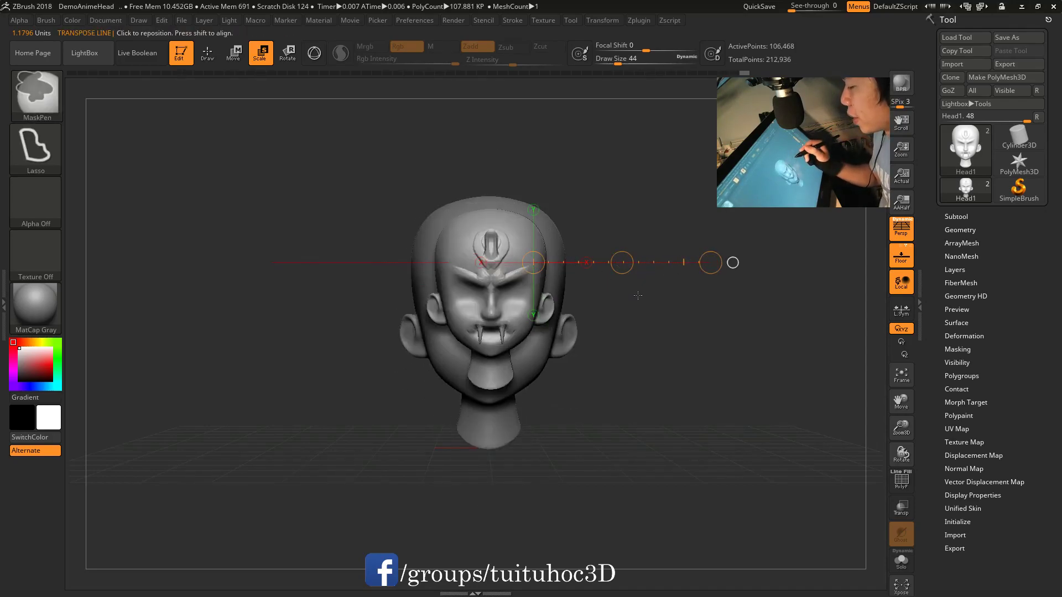
key("ctrl+z")
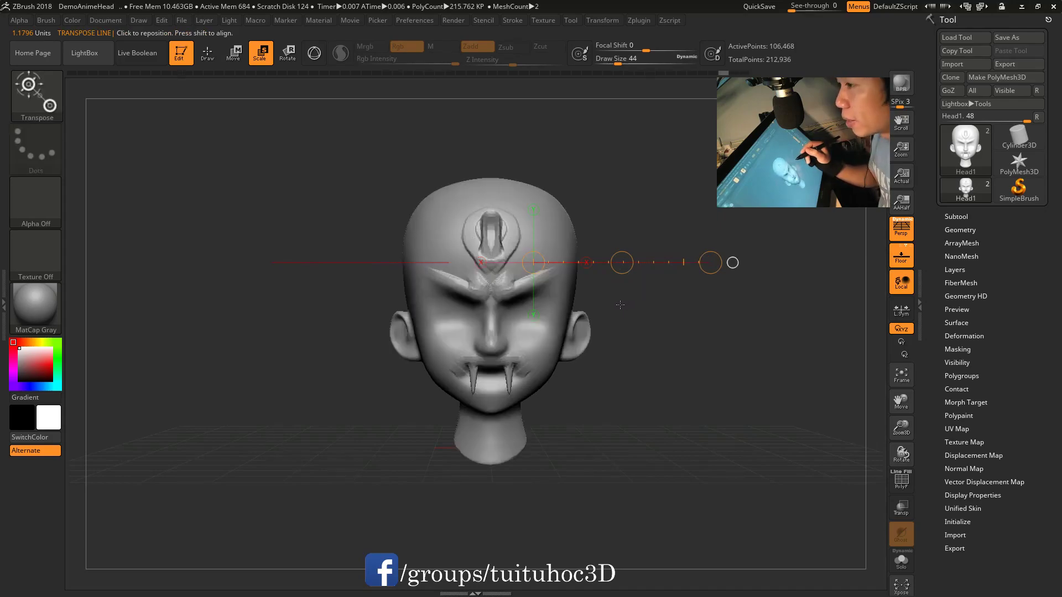
key("ctrl+z")
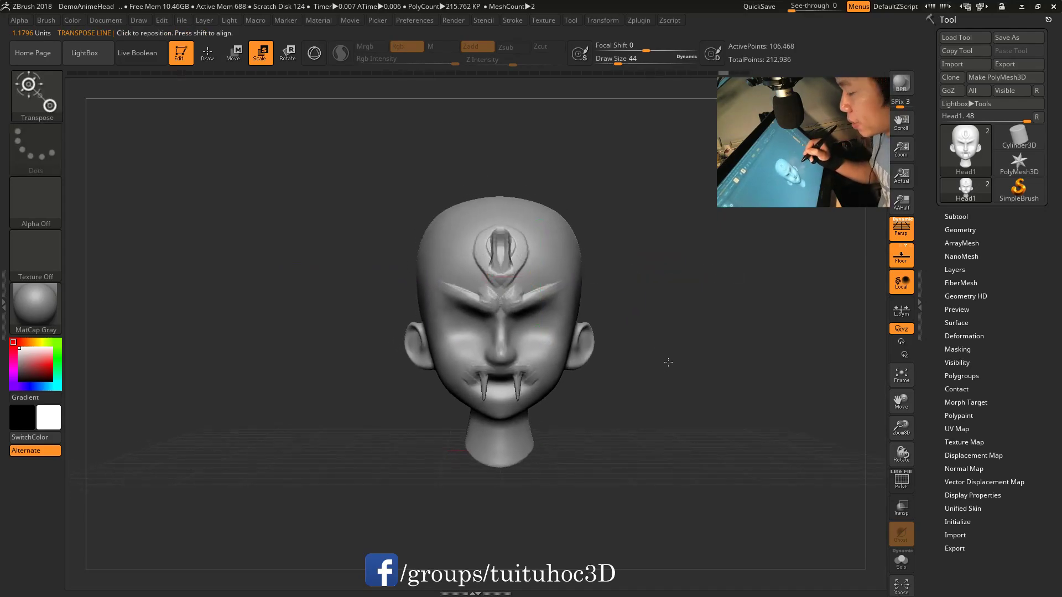
key("ctrl+z")
key("ctrl+z")
key("ctrl+z")
key("ctrl+z")
key("w")
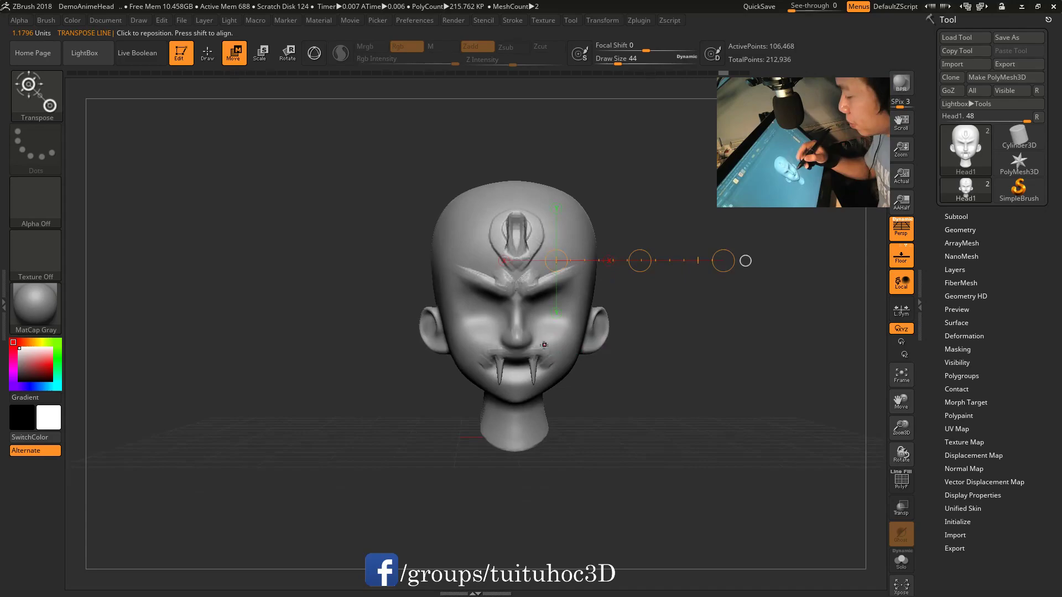
key("ctrl+z")
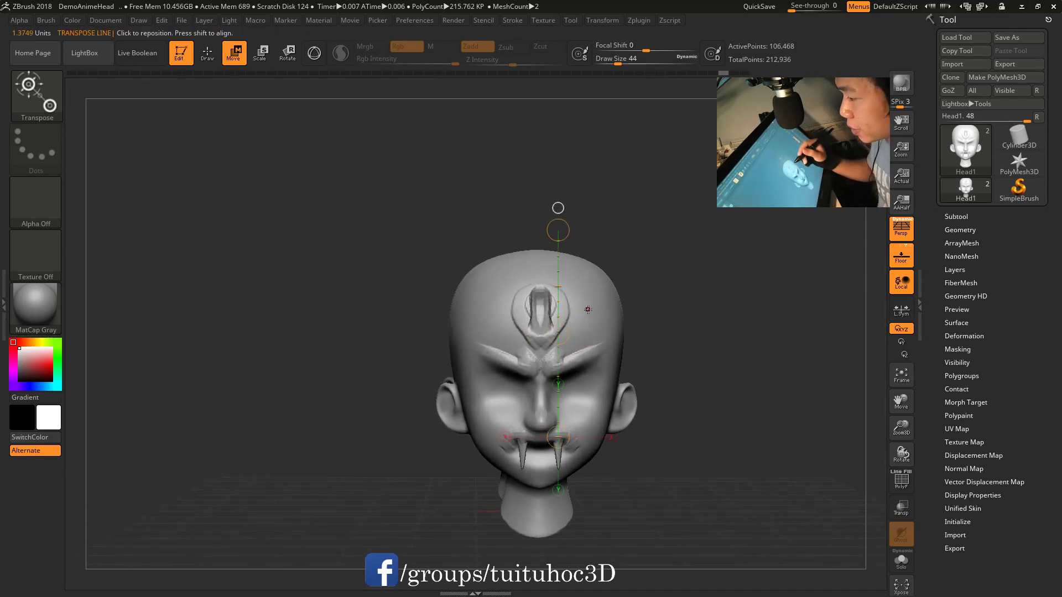
Step: Redraw the transpose line through the face and Ctrl-drag in Move mode to duplicate the head in place
key("e")
key("ctrl+z")
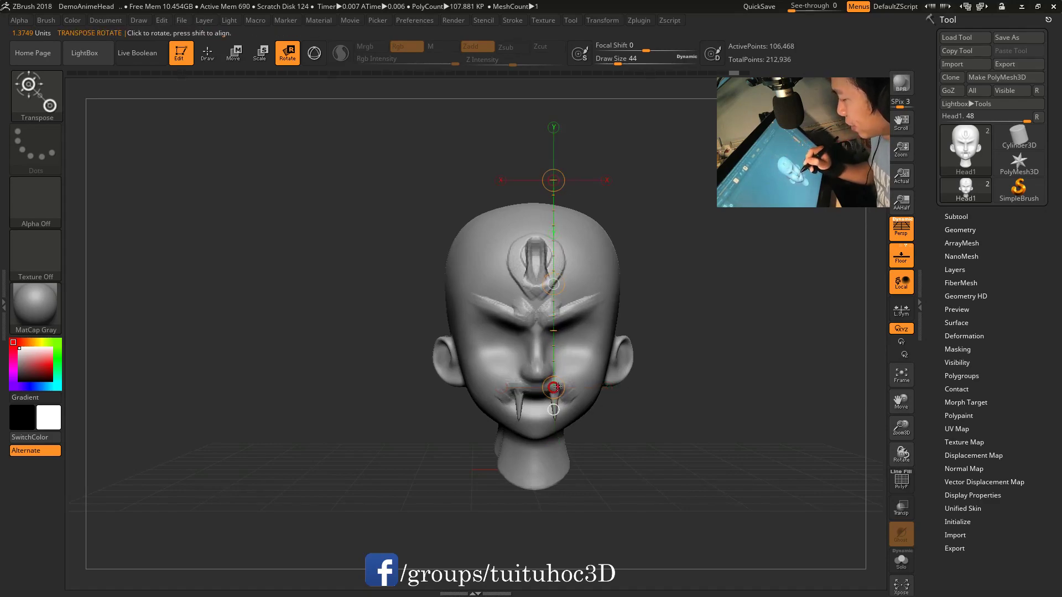
key("ctrl+z")
key("ctrl+shift+z")
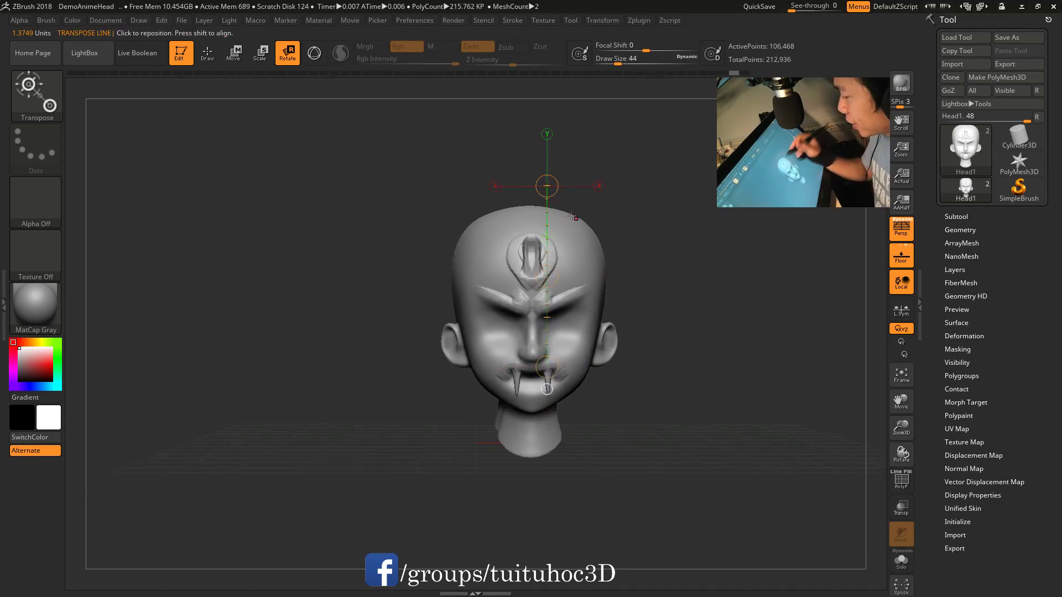
left_click_drag(554, 178, 553, 233)
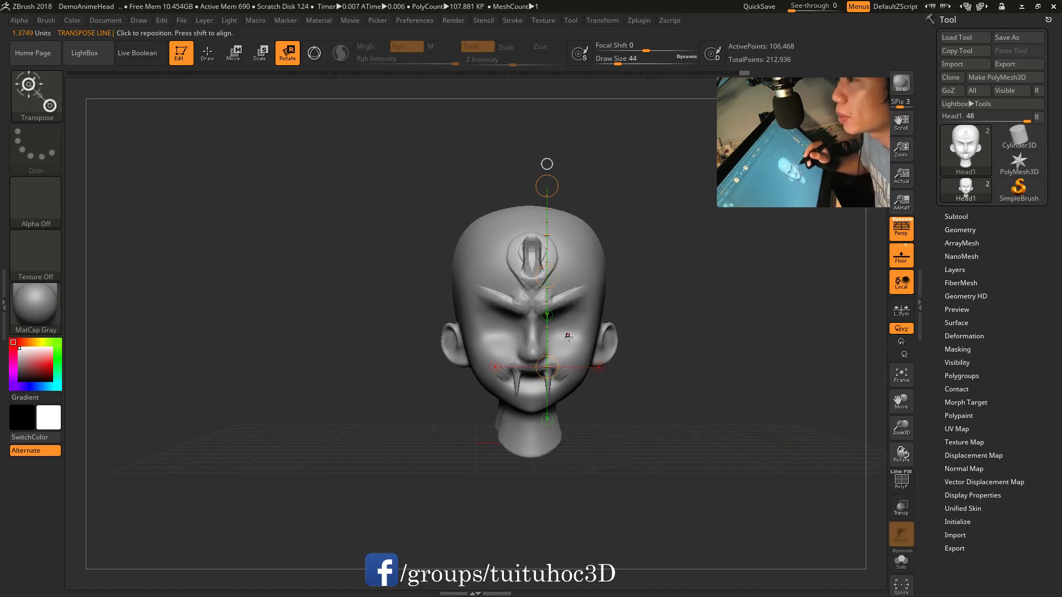
key("w")
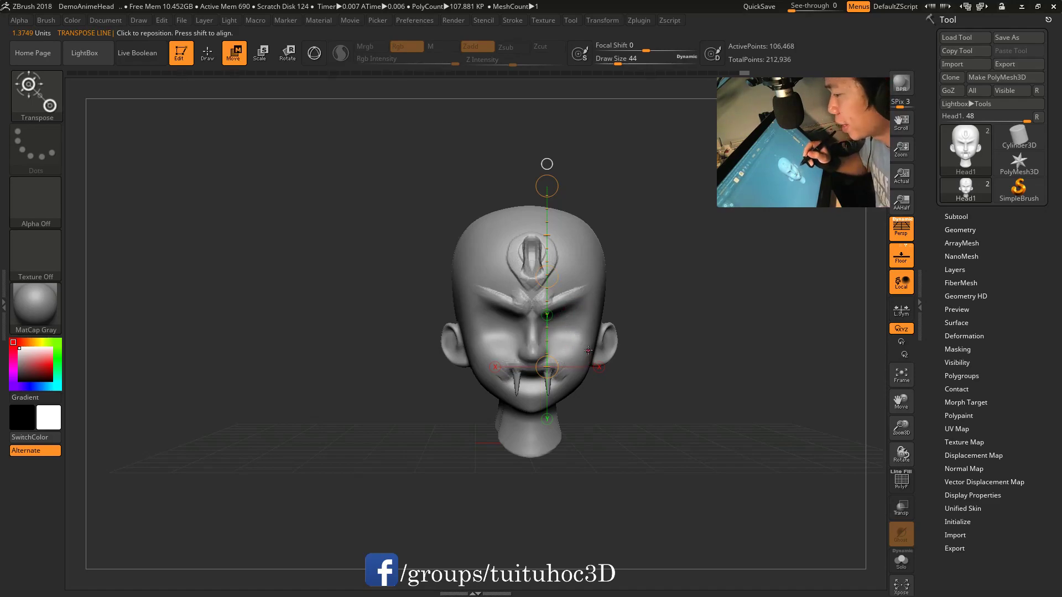
mouse_move(533, 379)
left_mouse_down()
mouse_move(543, 113)
mouse_move(547, 368)
left_mouse_up()
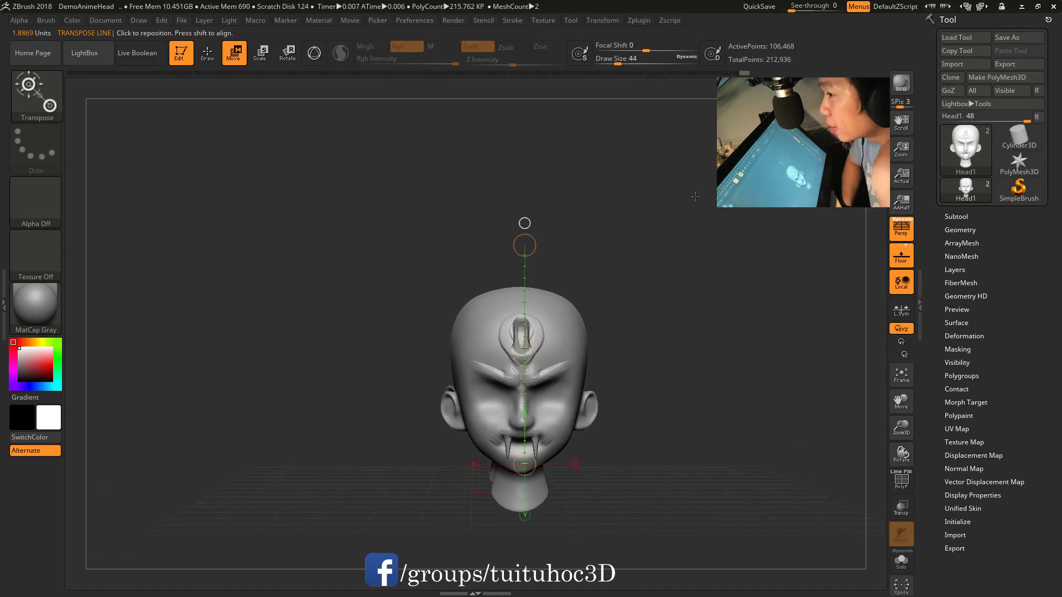
left_click(551, 362)
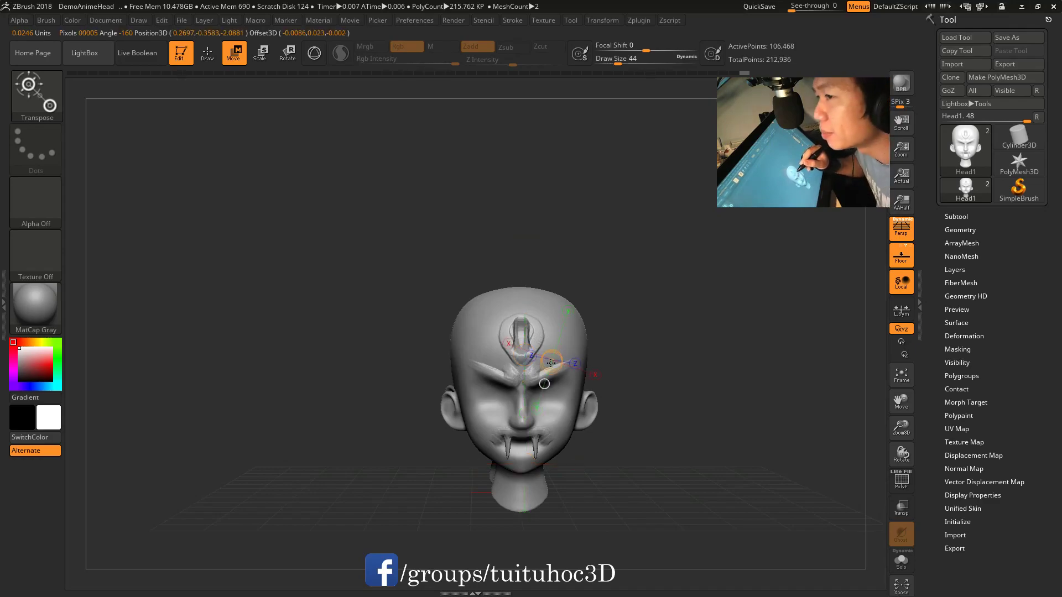
left_click_drag(545, 383, 552, 133)
left_click_drag(609, 232, 617, 258)
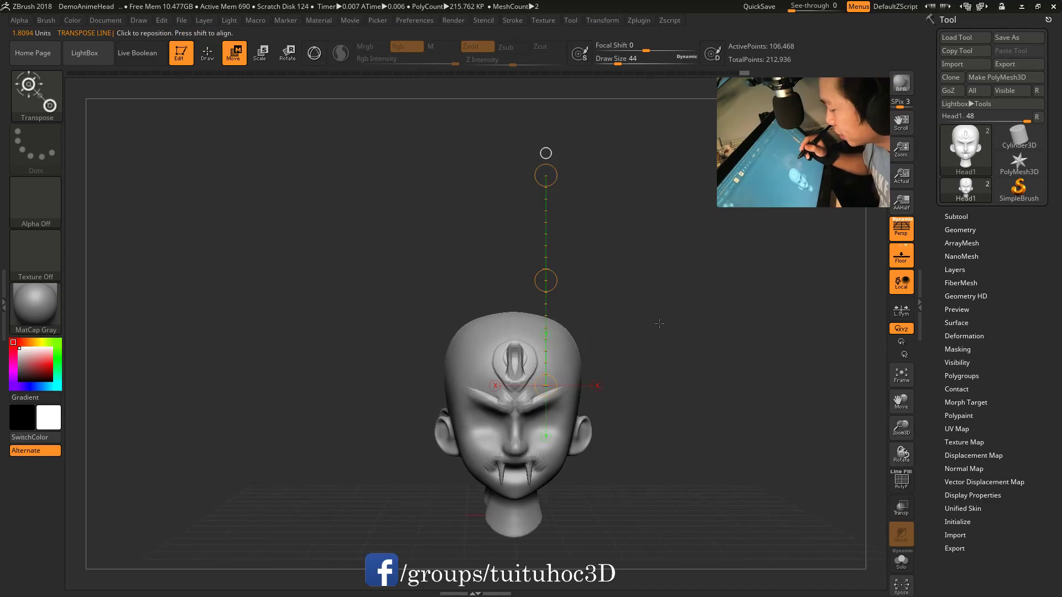
left_click_drag(660, 323, 636, 316)
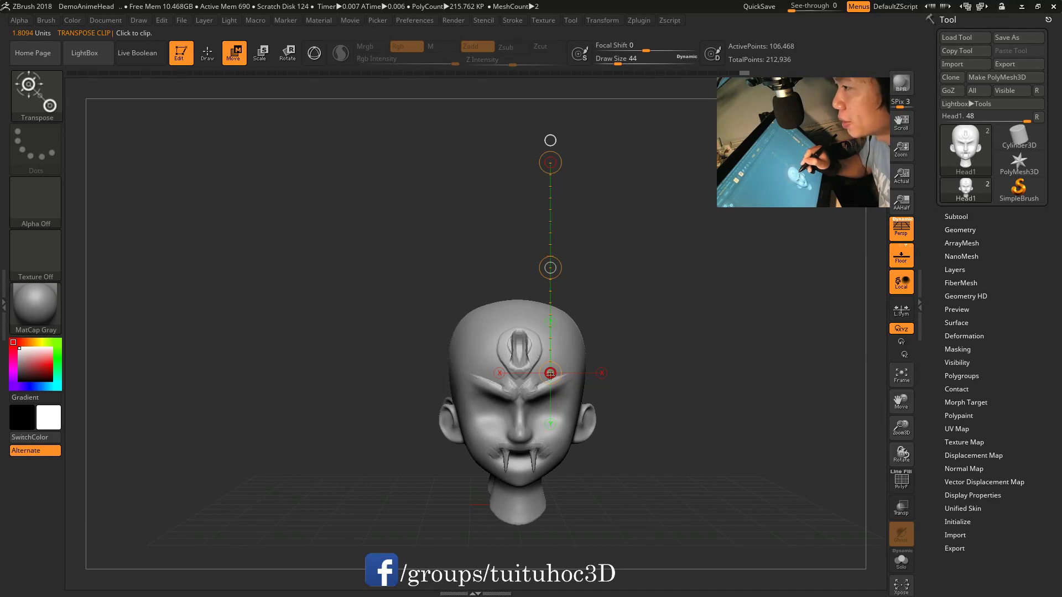
left_click(551, 373)
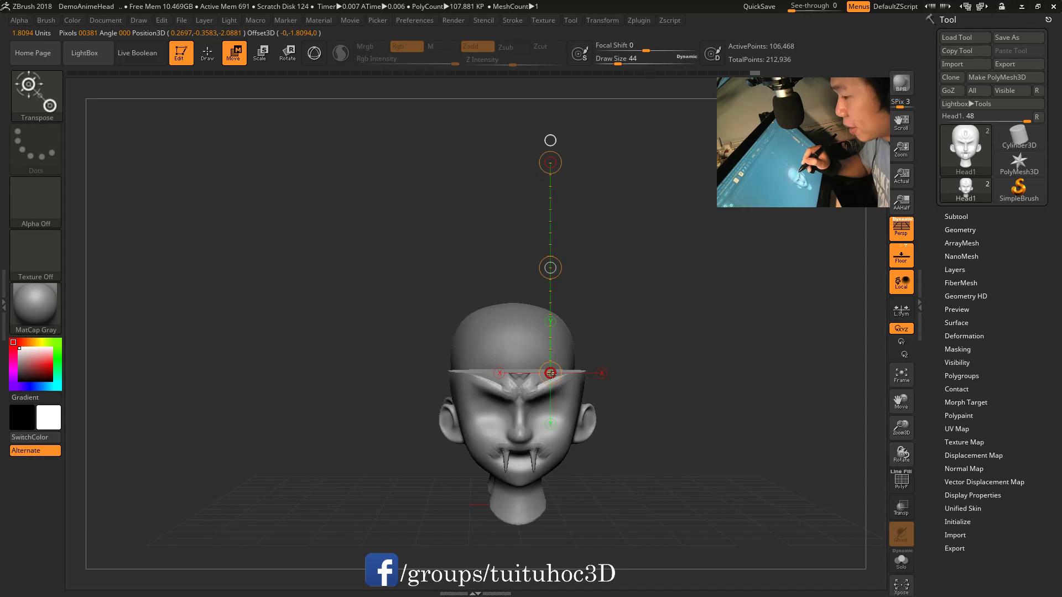
key("ctrl+z")
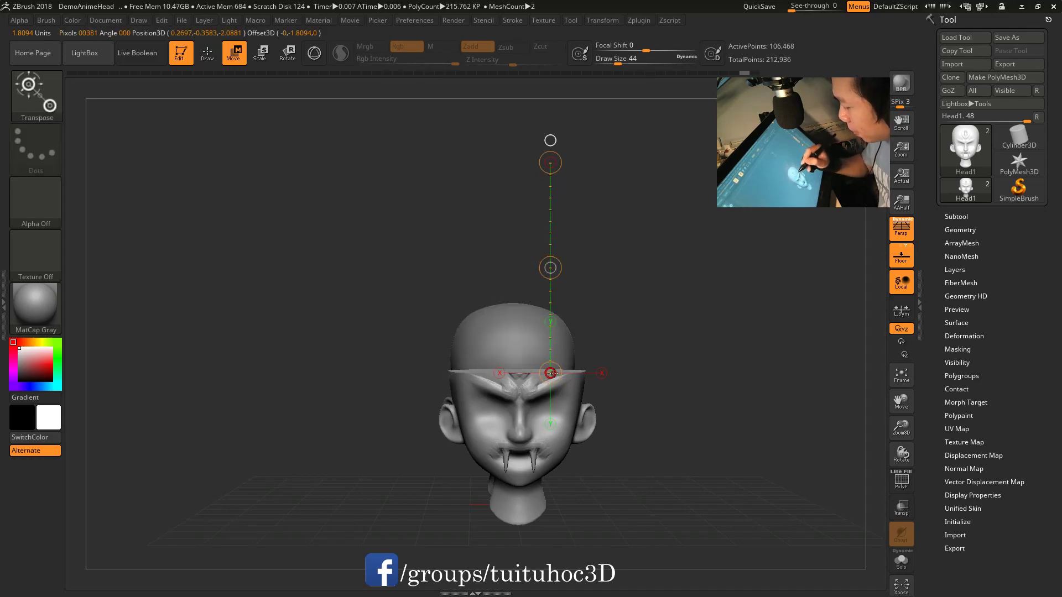
key("ctrl+z")
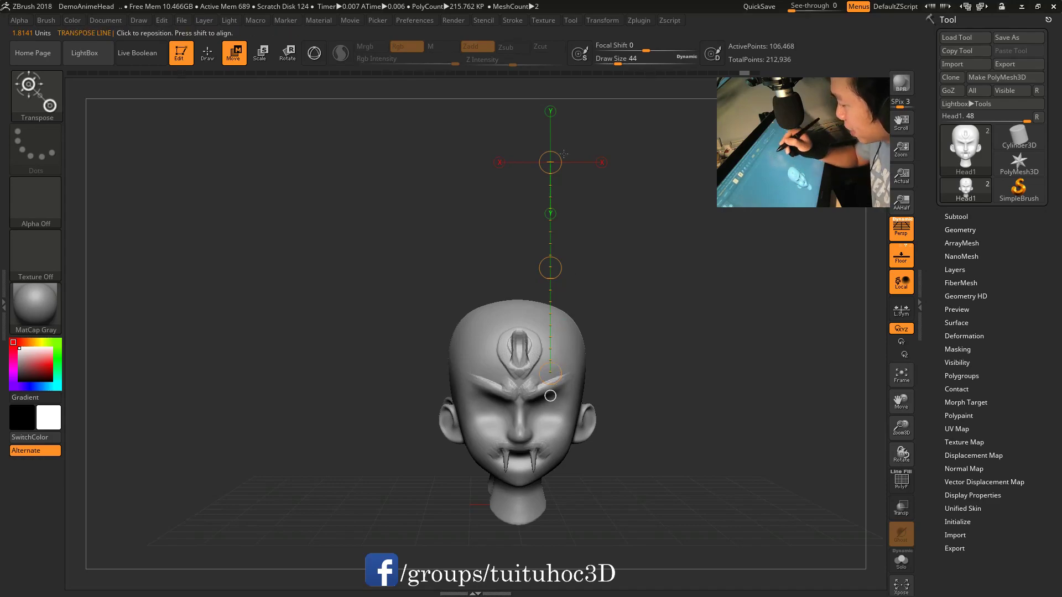
left_click_drag(557, 156, 561, 353)
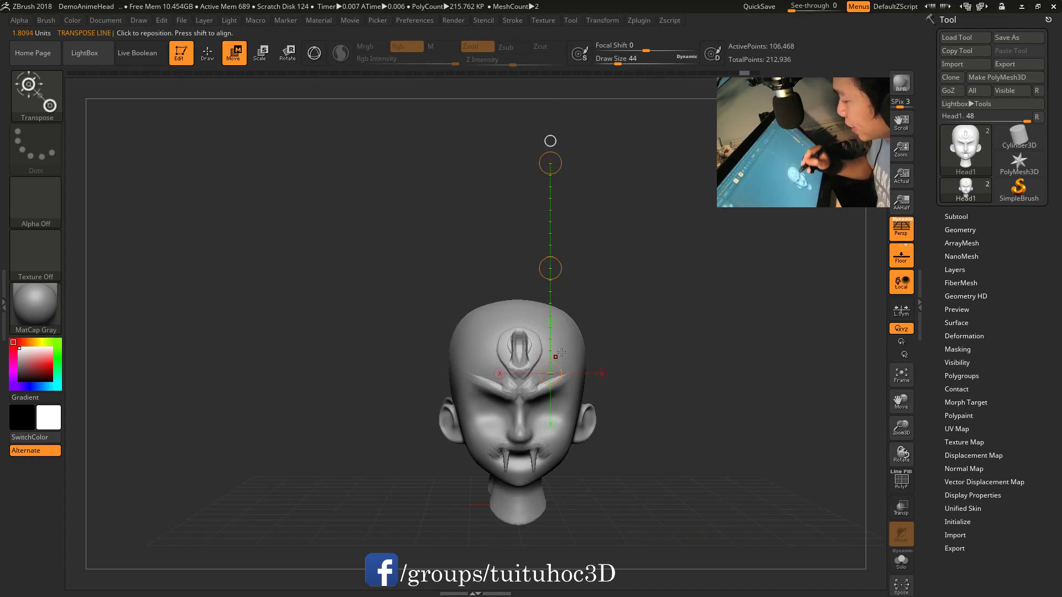
left_click_drag(673, 301, 629, 272)
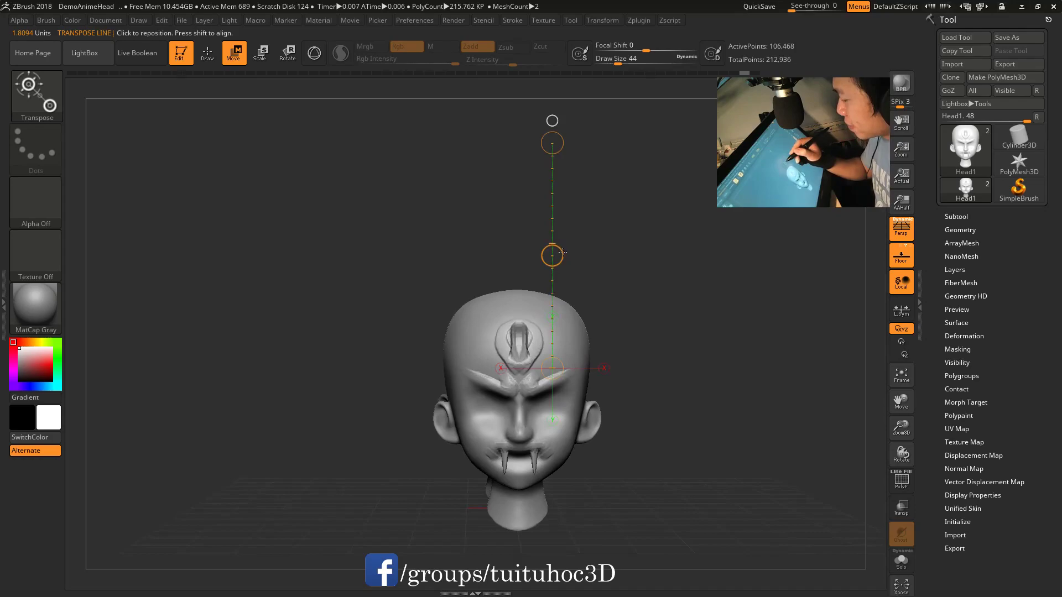
left_click_drag(563, 252, 548, 347)
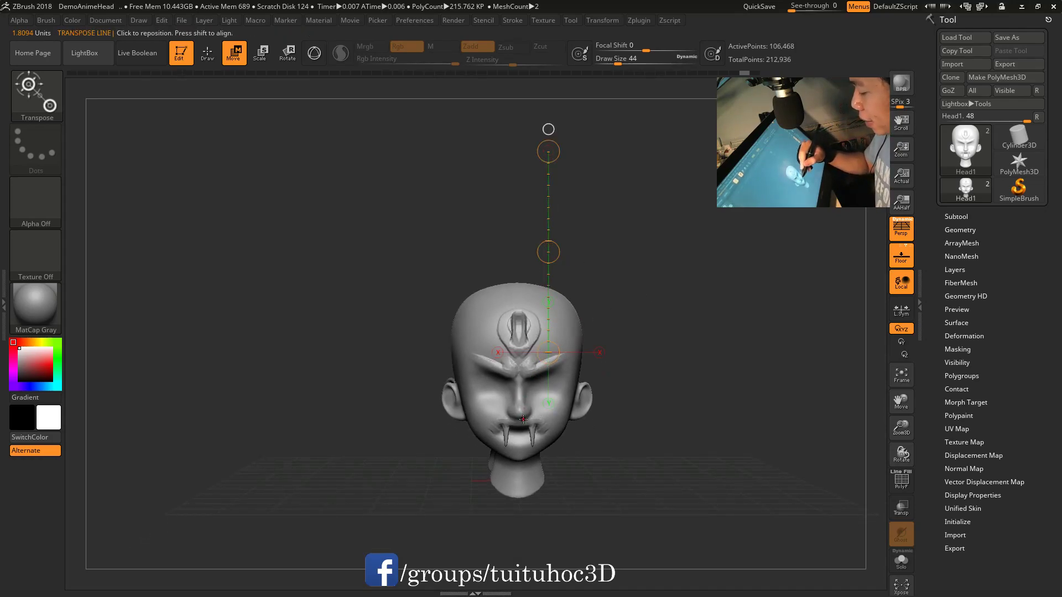
left_click_drag(523, 406, 695, 288)
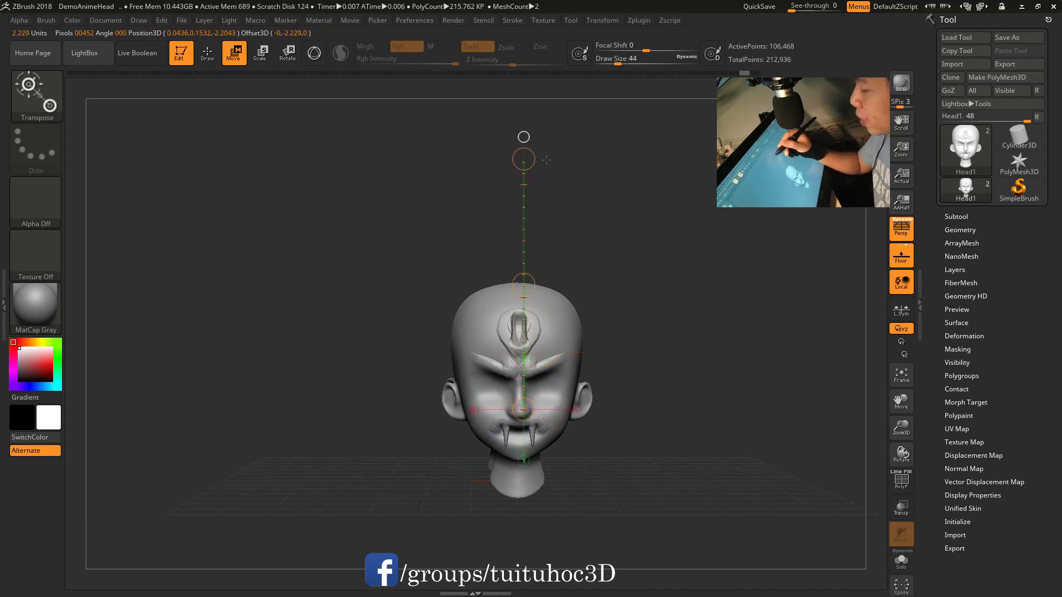
left_click_drag(530, 475, 530, 173, "shift")
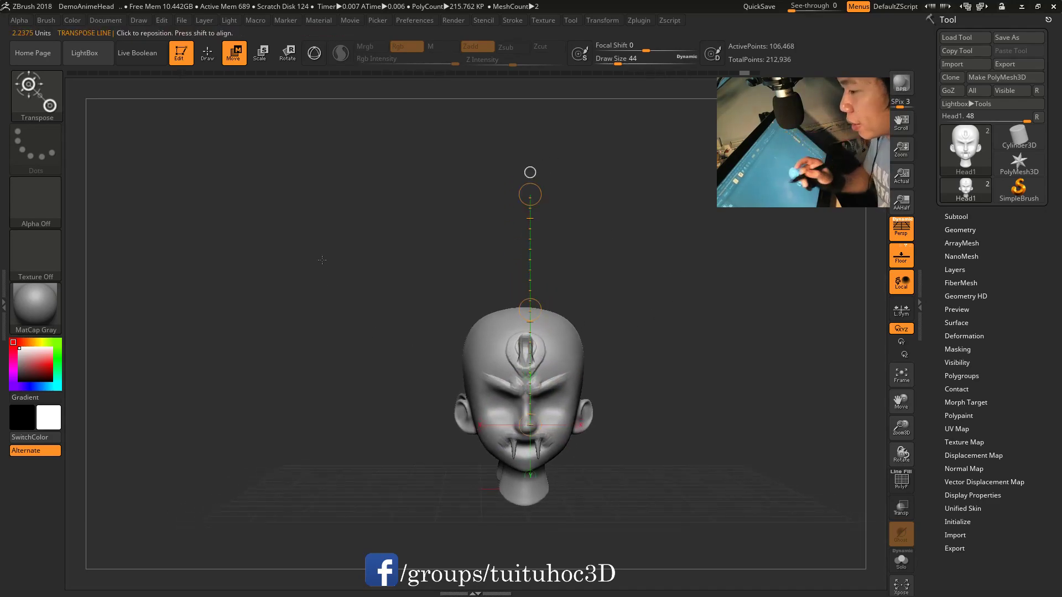
left_click_drag(321, 230, 524, 249)
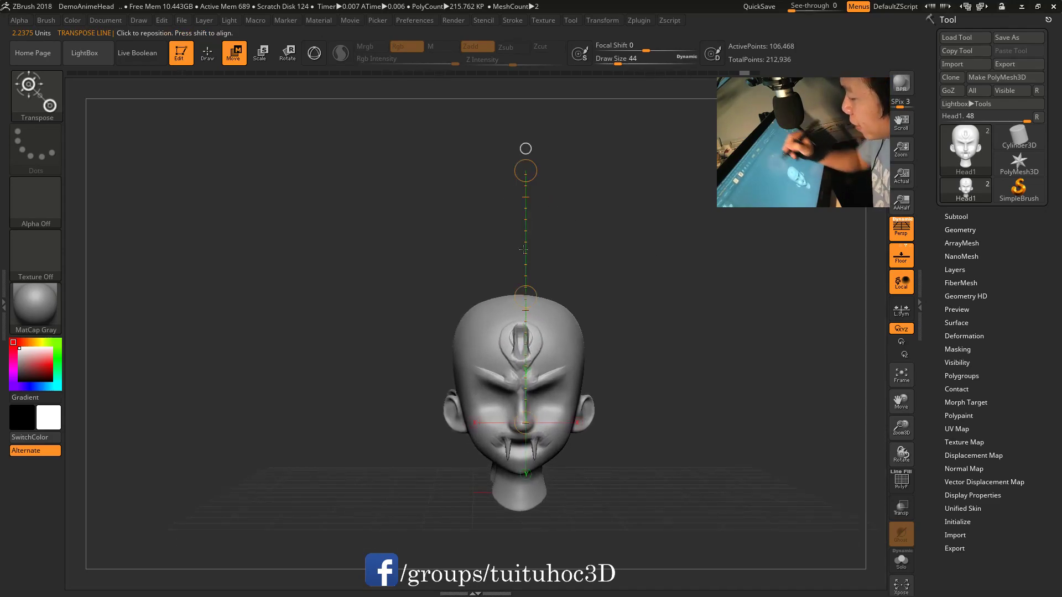
mouse_move(526, 297)
left_mouse_down("ctrl")
mouse_move(463, 315)
mouse_move(569, 286)
mouse_move(578, 201)
mouse_move(655, 213)
mouse_move(672, 239)
mouse_move(729, 239)
mouse_move(729, 321)
left_mouse_up("ctrl")
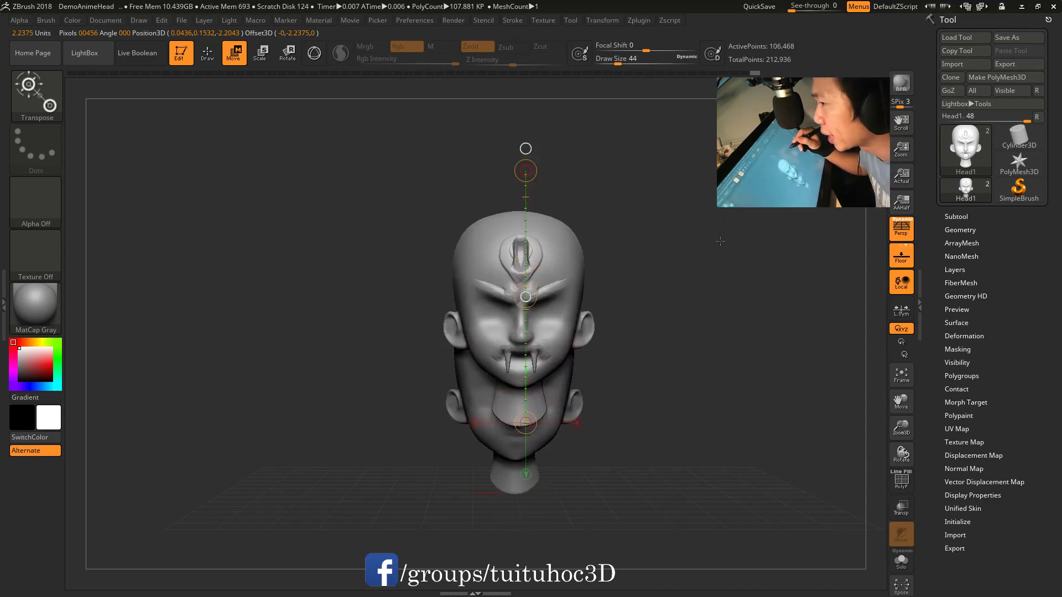
Step: Ctrl-drag in Move mode to duplicate the head and push the copy behind the original, undoing stray stretches
mouse_move(730, 321)
left_mouse_down("ctrl")
mouse_move(714, 244)
mouse_move(540, 335)
left_mouse_up("ctrl")
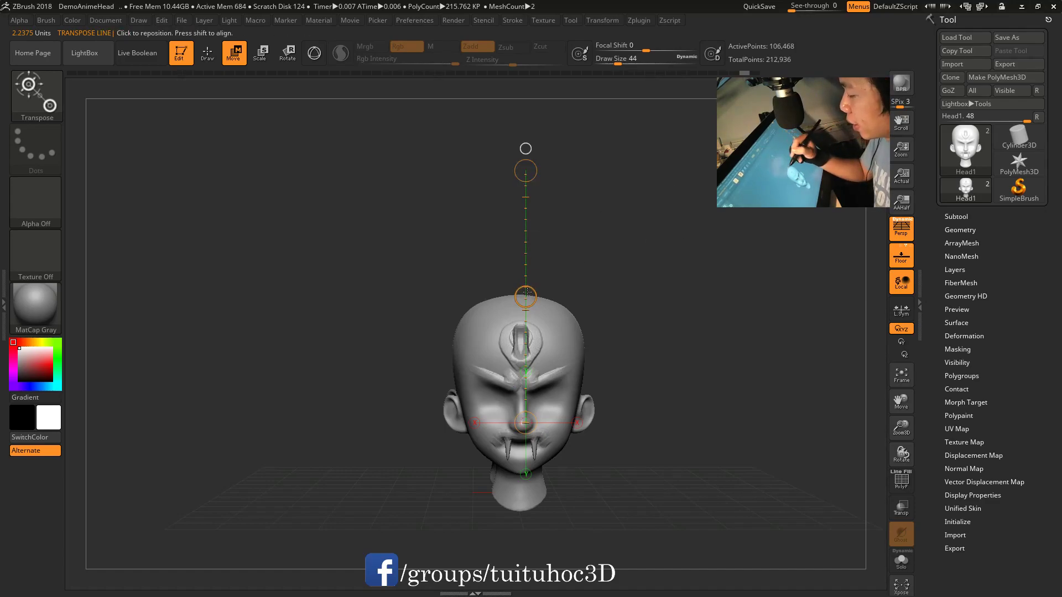
left_click_drag(525, 171, 520, 222)
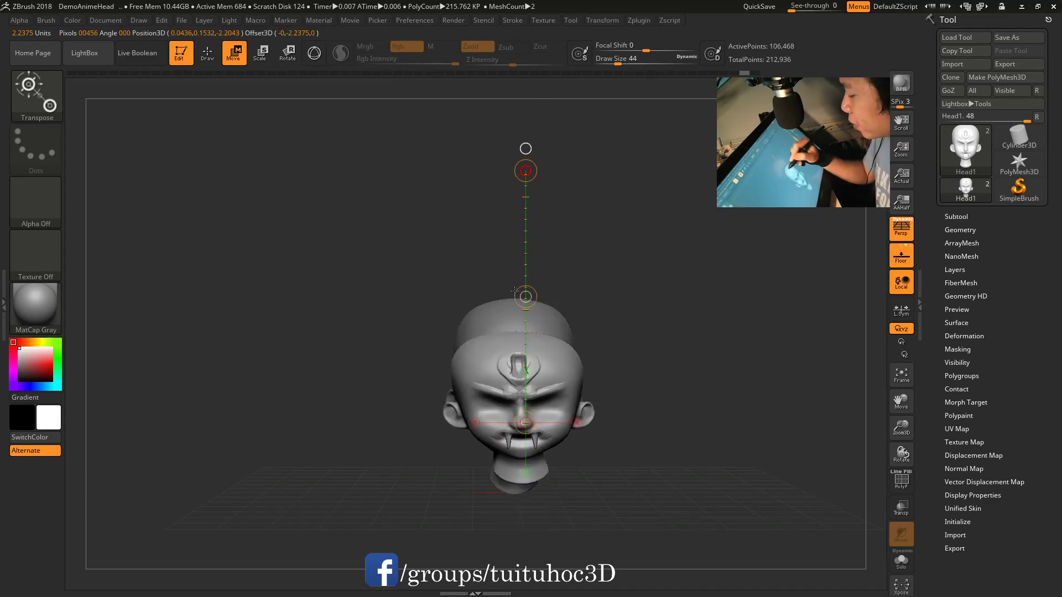
key("ctrl+z")
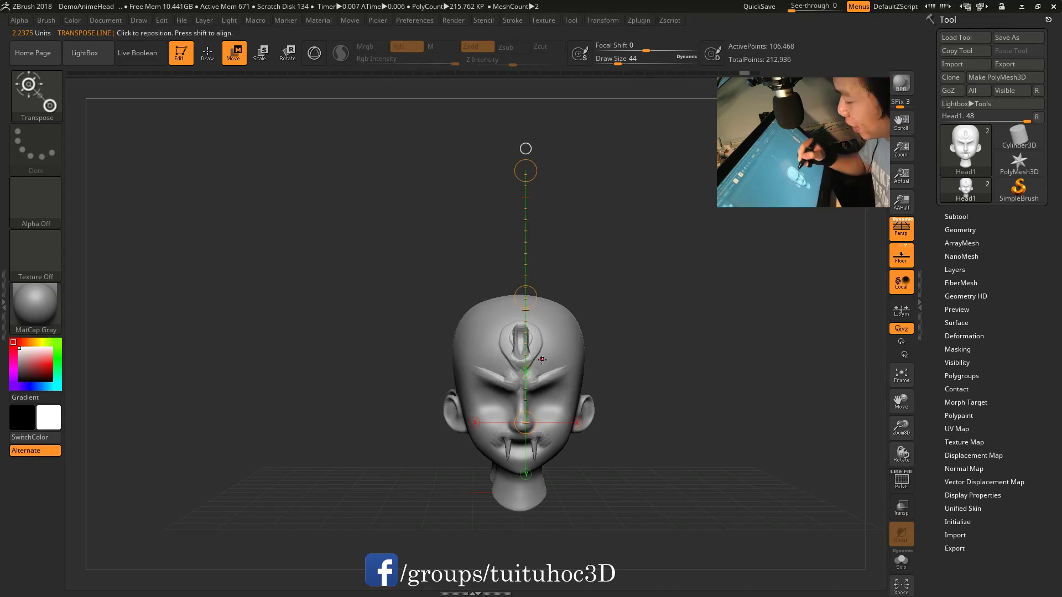
mouse_move(522, 507)
left_mouse_down()
mouse_move(528, 105)
mouse_move(529, 358)
left_mouse_up()
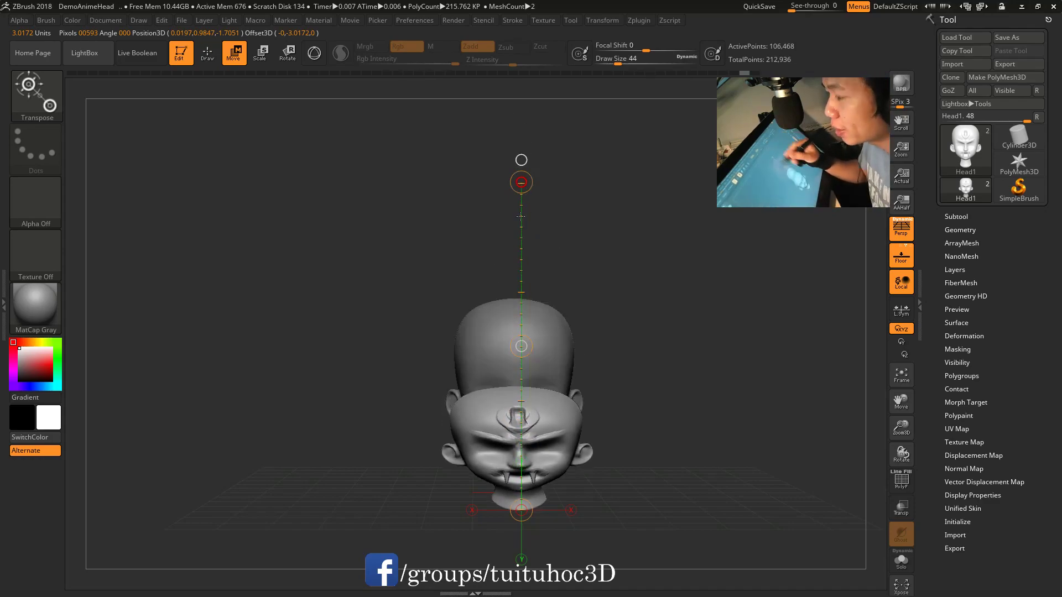
key("ctrl+z")
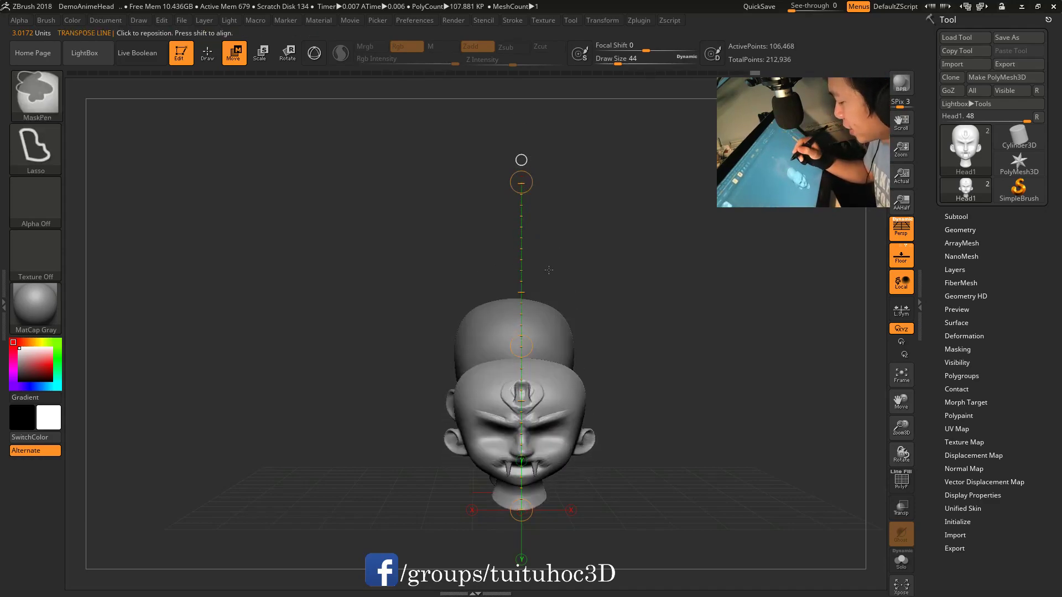
left_click_drag(586, 309, 648, 348)
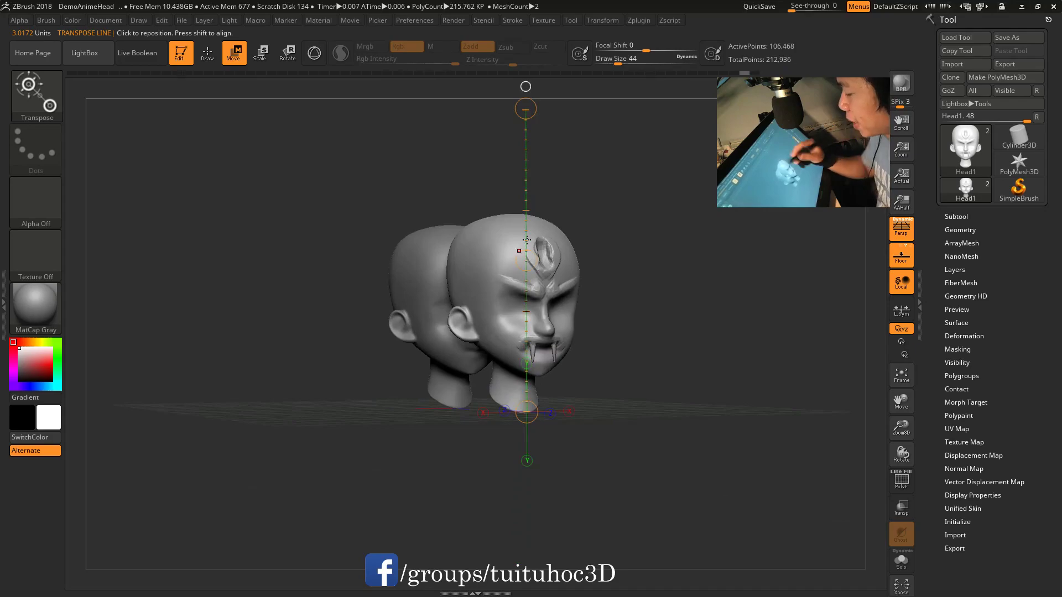
left_click_drag(701, 298, 714, 319)
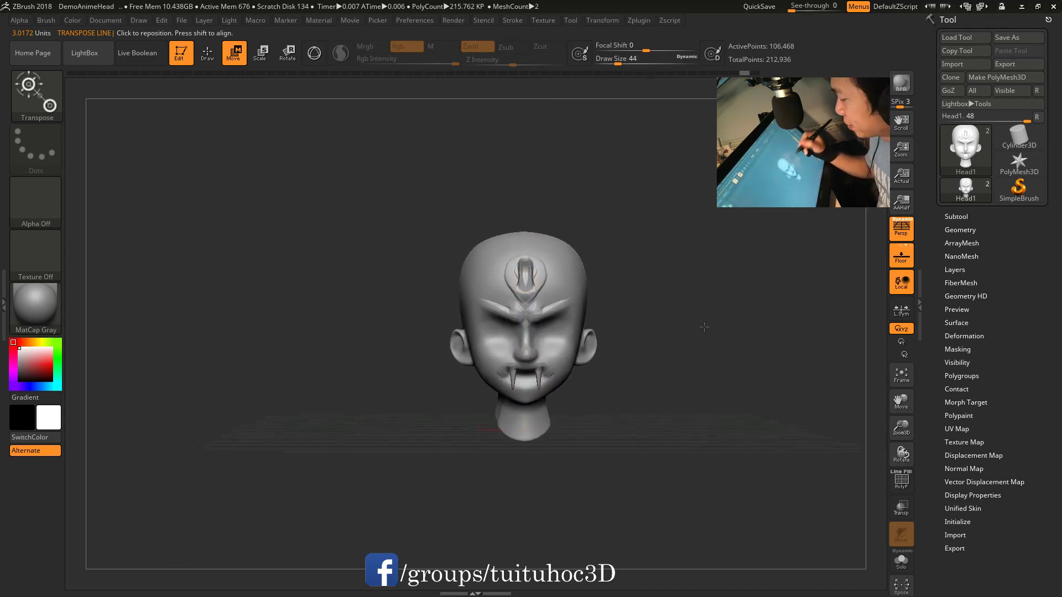
Step: In Transpose Scale mode, enlarge the head slightly from its base
key("e")
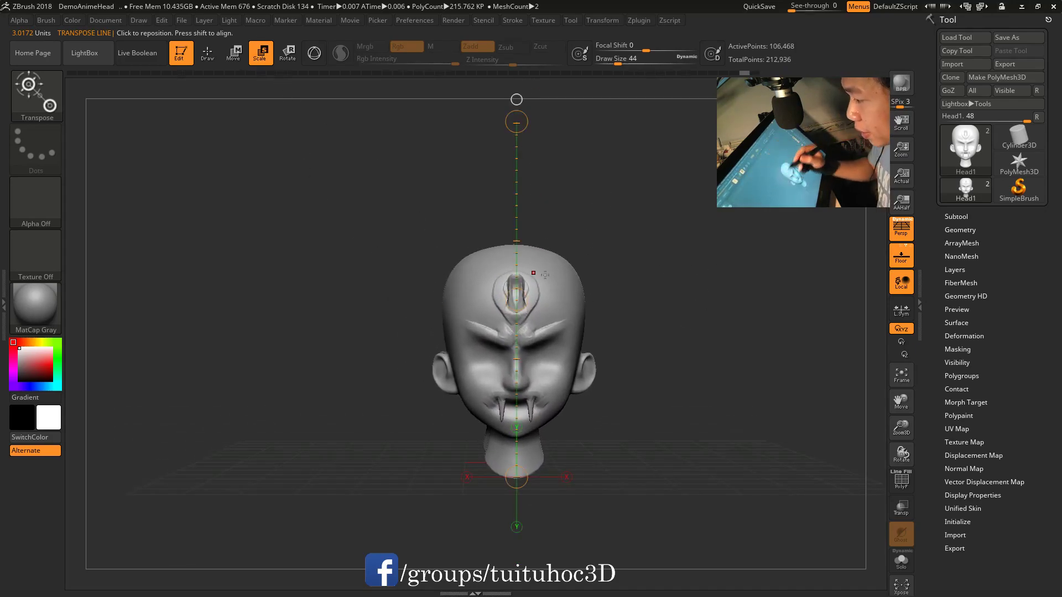
left_click_drag(659, 232, 658, 296, "alt")
left_click_drag(516, 351, 508, 469)
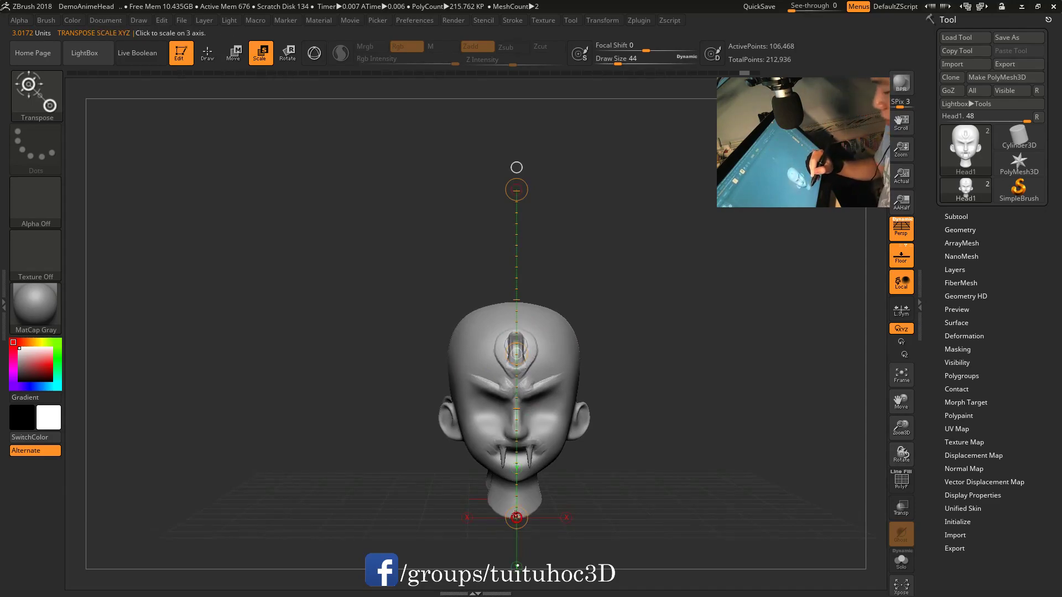
mouse_move(516, 351)
left_mouse_down()
mouse_move(530, 313)
mouse_move(527, 333)
left_mouse_up()
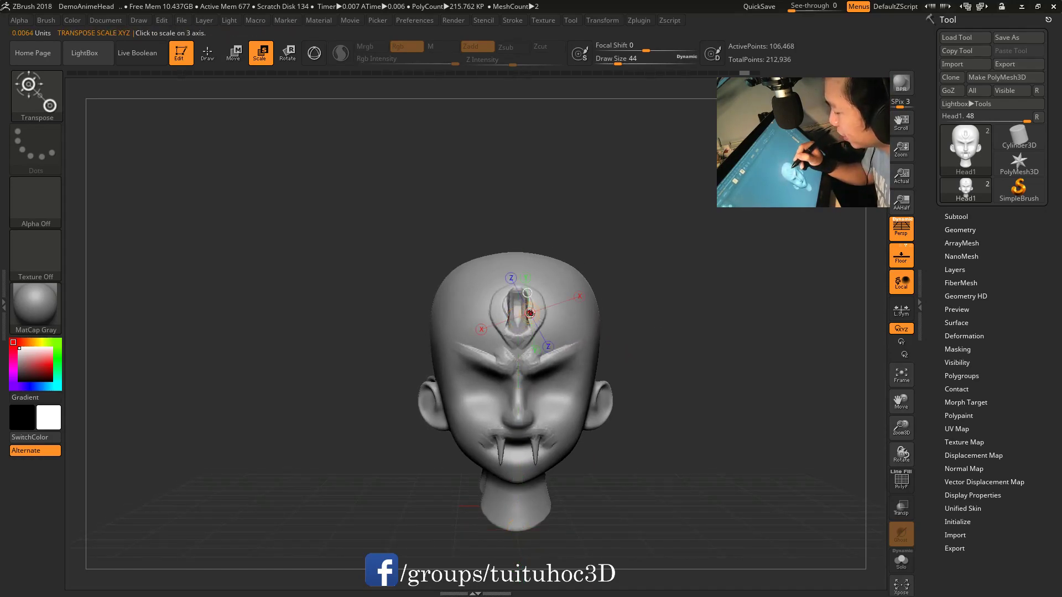
Step: Redraw a vertical transpose line, scale the head broader and flatter, then lay a line across the eyes
left_click_drag(520, 516, 519, 225, "shift")
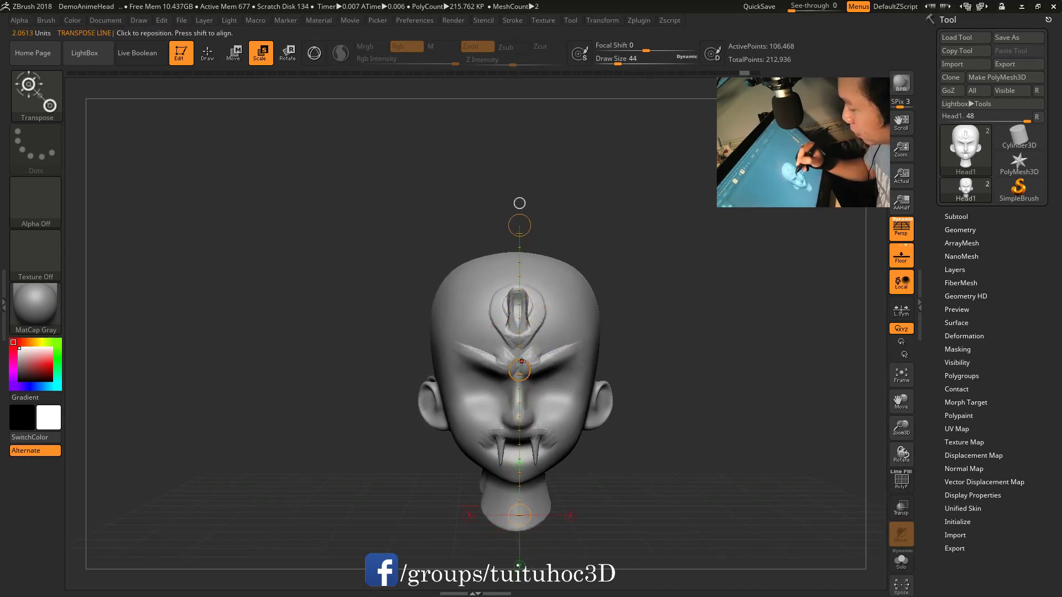
mouse_move(519, 370)
left_mouse_down()
mouse_move(515, 380)
mouse_move(605, 376)
mouse_move(527, 402)
left_mouse_up()
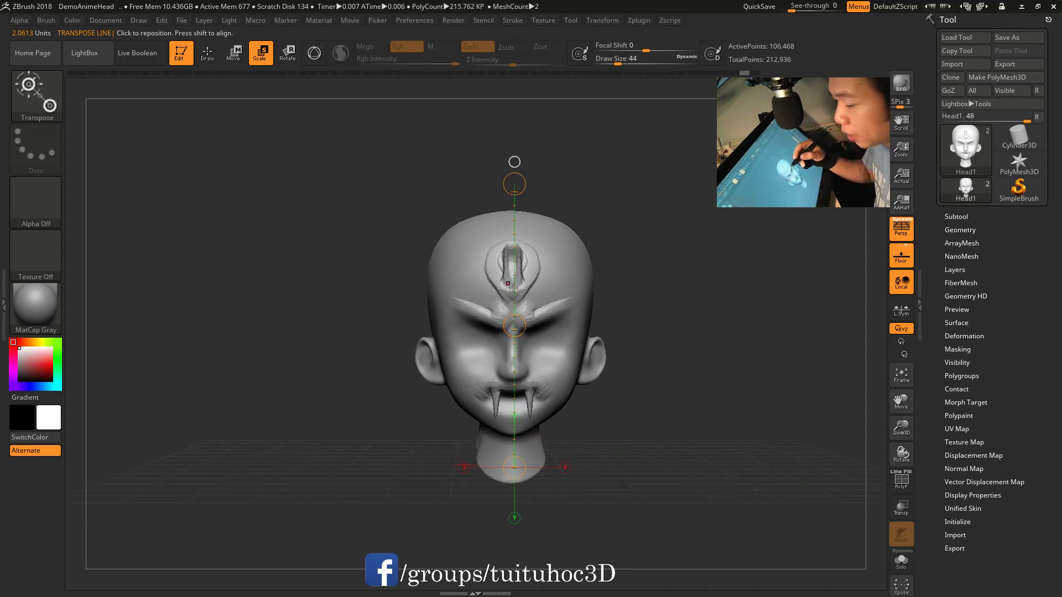
mouse_move(508, 283)
left_mouse_down()
mouse_move(519, 264)
mouse_move(514, 332)
left_mouse_up()
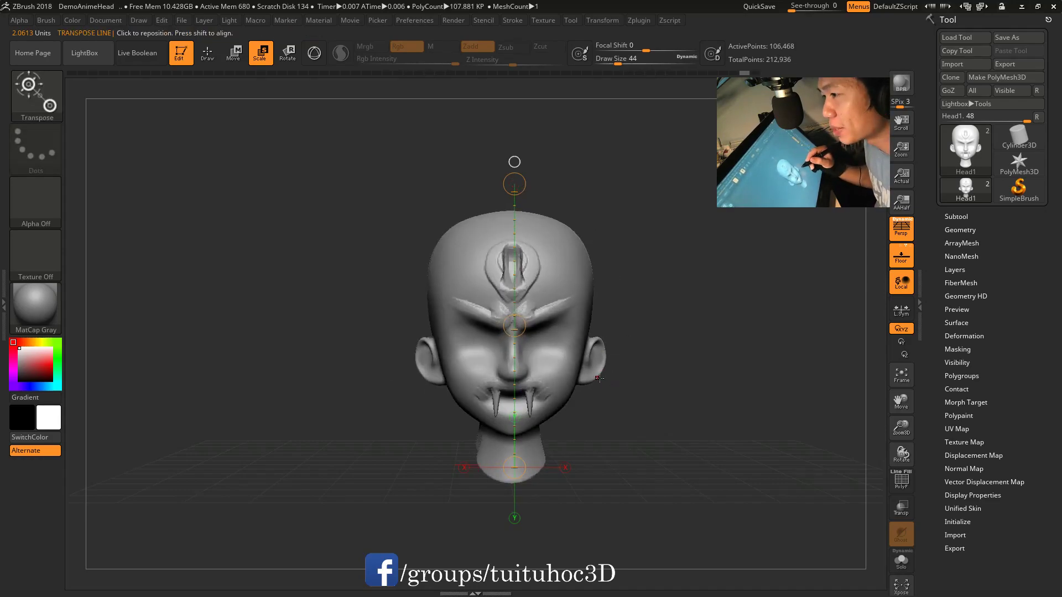
left_click_drag(446, 347, 625, 347)
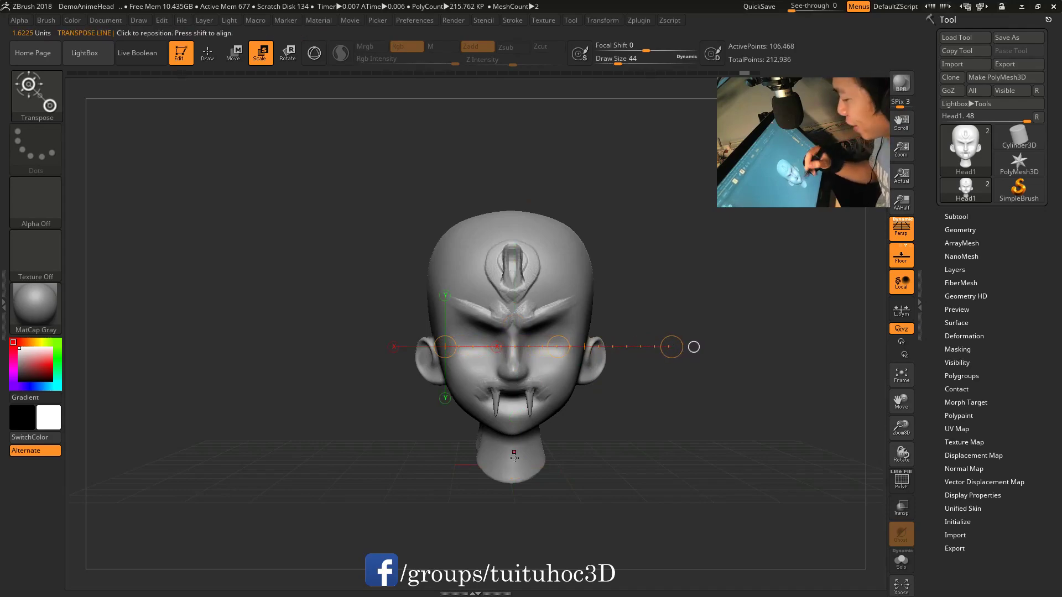
Step: Draw vertical and horizontal transpose axes, trial-stretch the head wider, then enlarge it evenly
left_click_drag(518, 469, 518, 213)
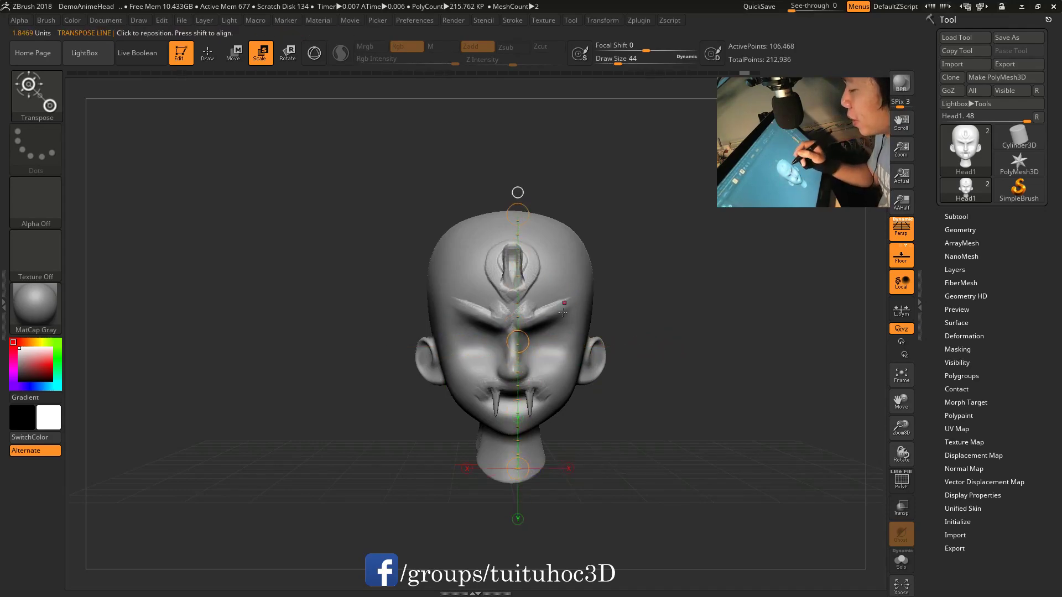
left_click_drag(565, 303, 569, 222)
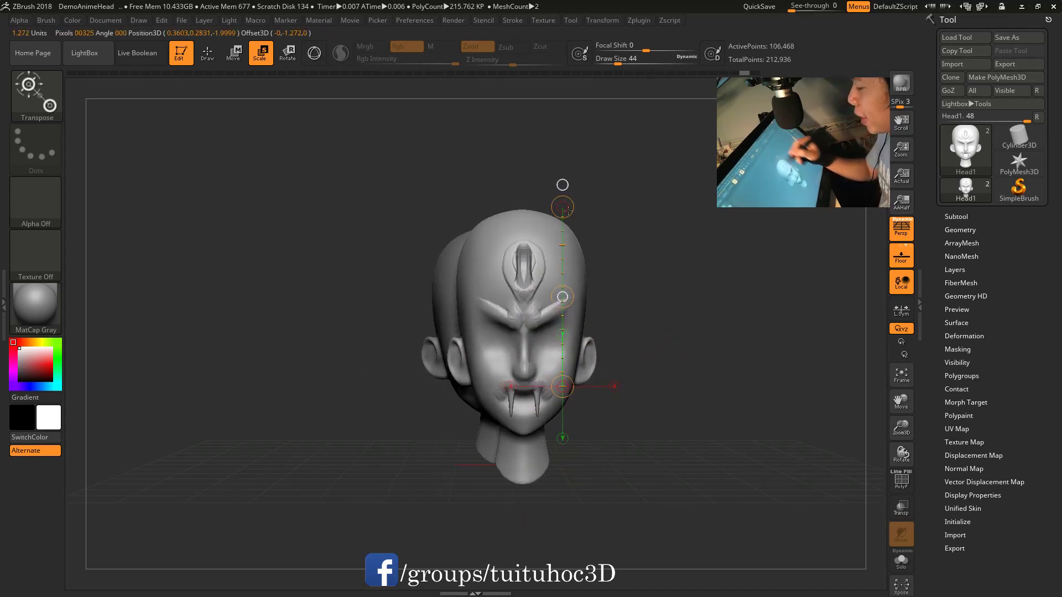
left_click_drag(568, 222, 554, 330)
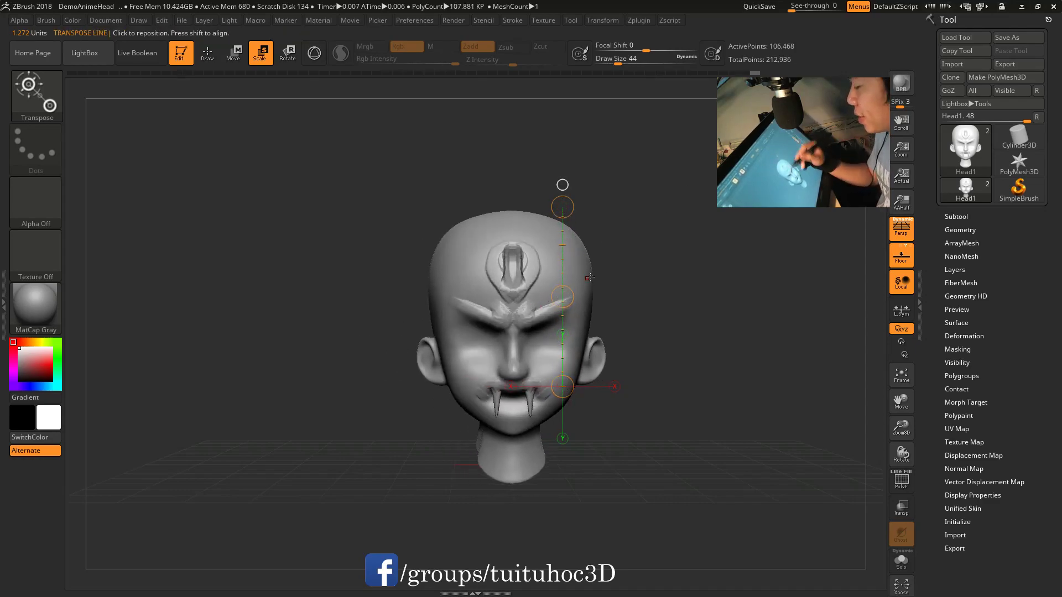
left_click_drag(518, 220, 517, 458, "shift")
mouse_move(518, 339)
left_mouse_down()
mouse_move(522, 381)
mouse_move(517, 340)
left_mouse_up()
left_click_drag(449, 351, 676, 351, "shift")
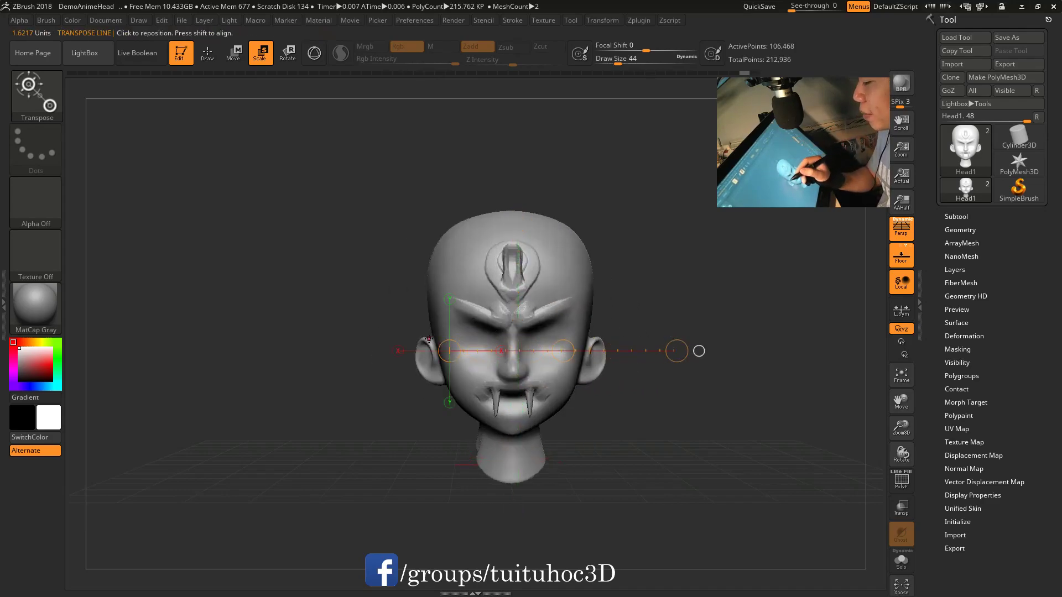
left_click_drag(429, 339, 630, 374)
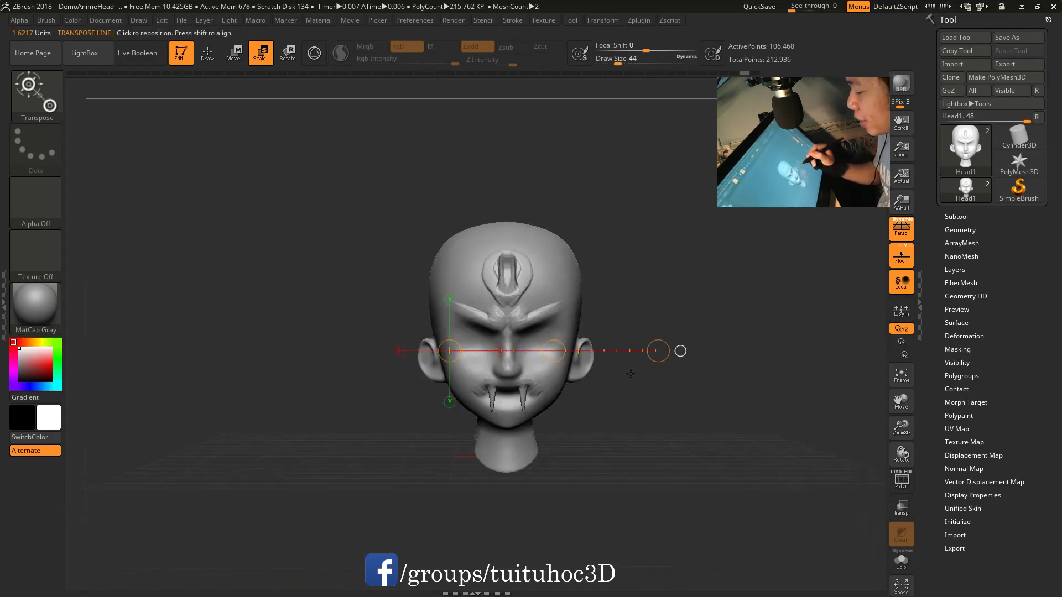
left_click_drag(525, 356, 440, 316)
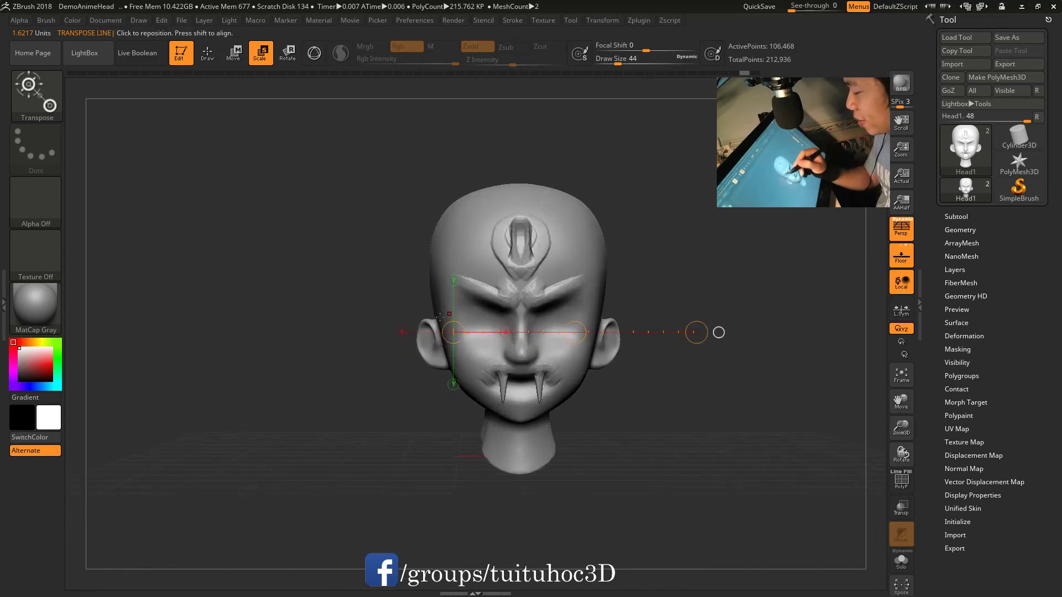
mouse_move(460, 318)
left_mouse_down()
mouse_move(689, 318)
mouse_move(640, 323)
left_mouse_up()
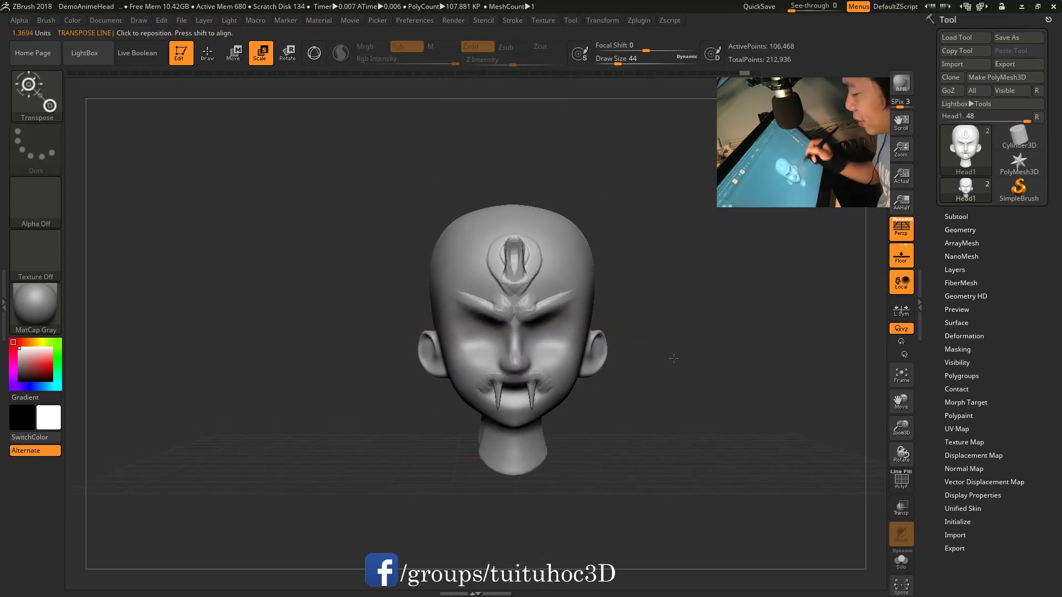
Step: Rescale the head slightly larger, undo the horizontal widening, and redraw a vertical neck-to-forehead axis
left_click_drag(519, 427, 518, 253, "shift")
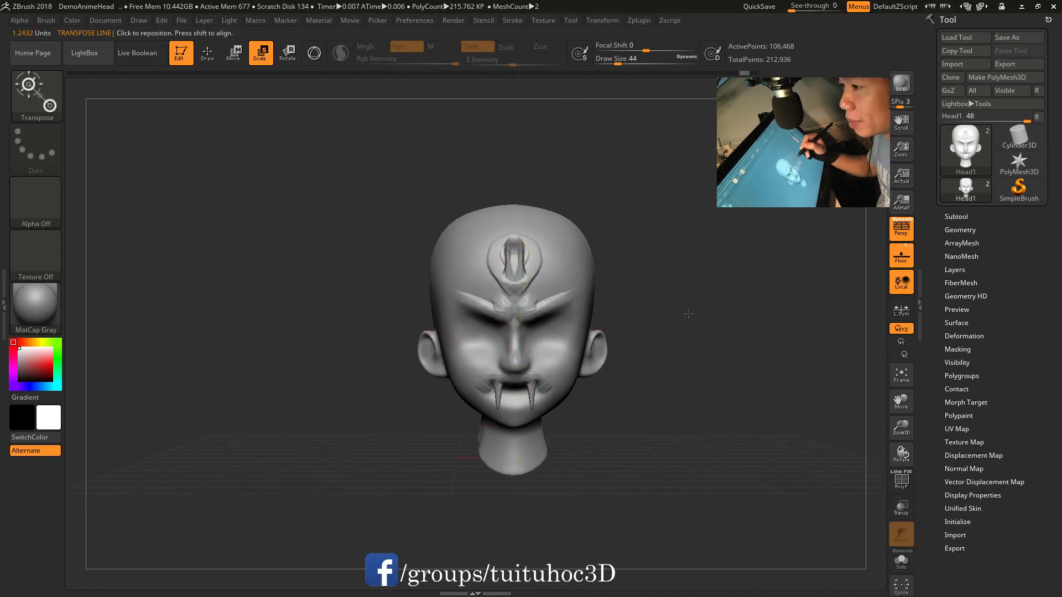
left_click_drag(689, 313, 640, 269)
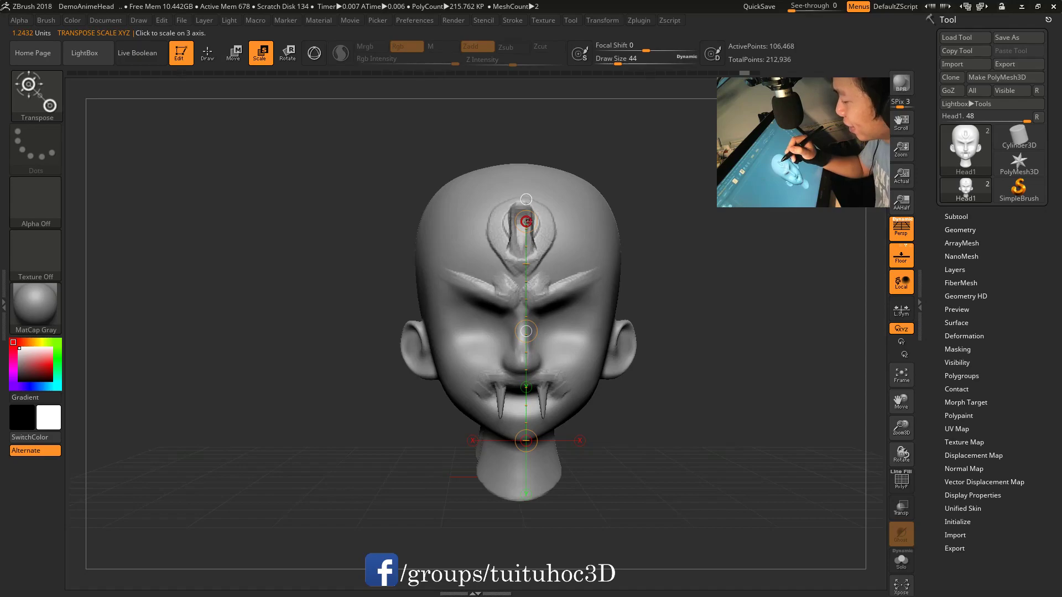
mouse_move(526, 220)
left_mouse_down()
mouse_move(521, 244)
mouse_move(566, 175)
left_mouse_up()
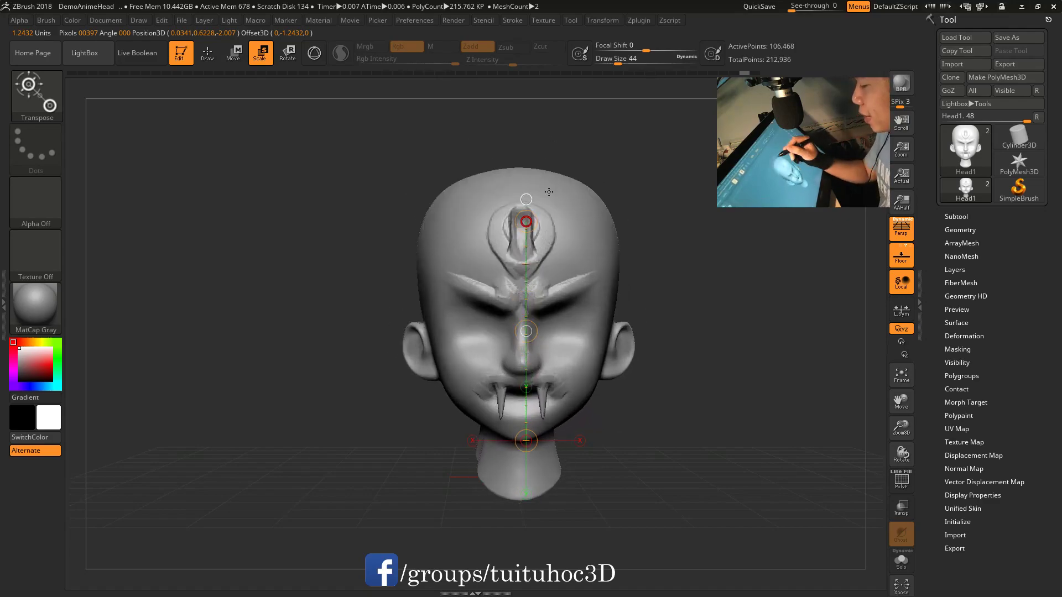
left_click_drag(566, 175, 570, 166)
left_click_drag(462, 352, 663, 352)
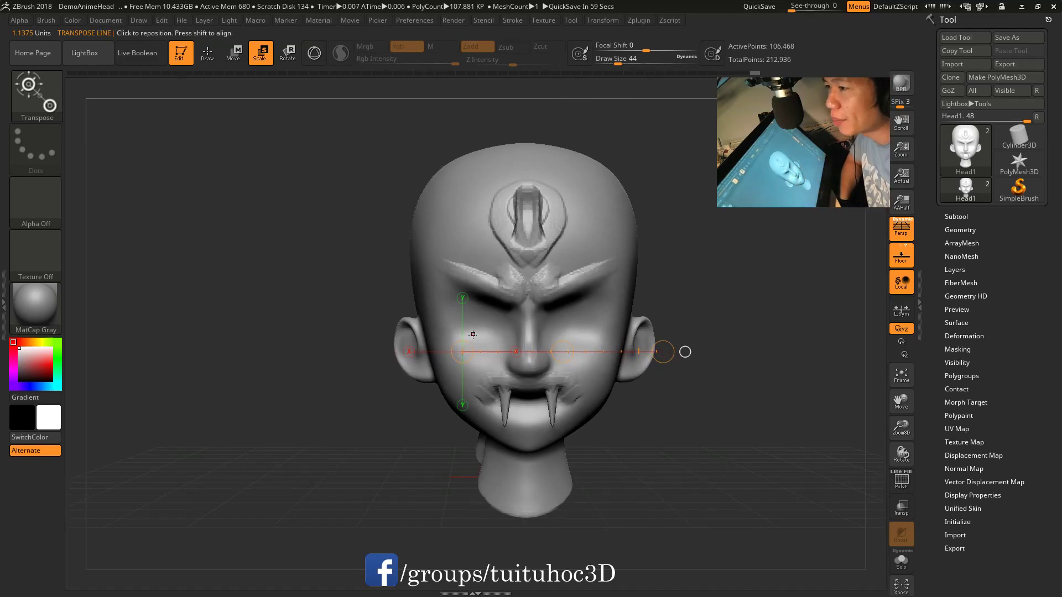
key("ctrl+z")
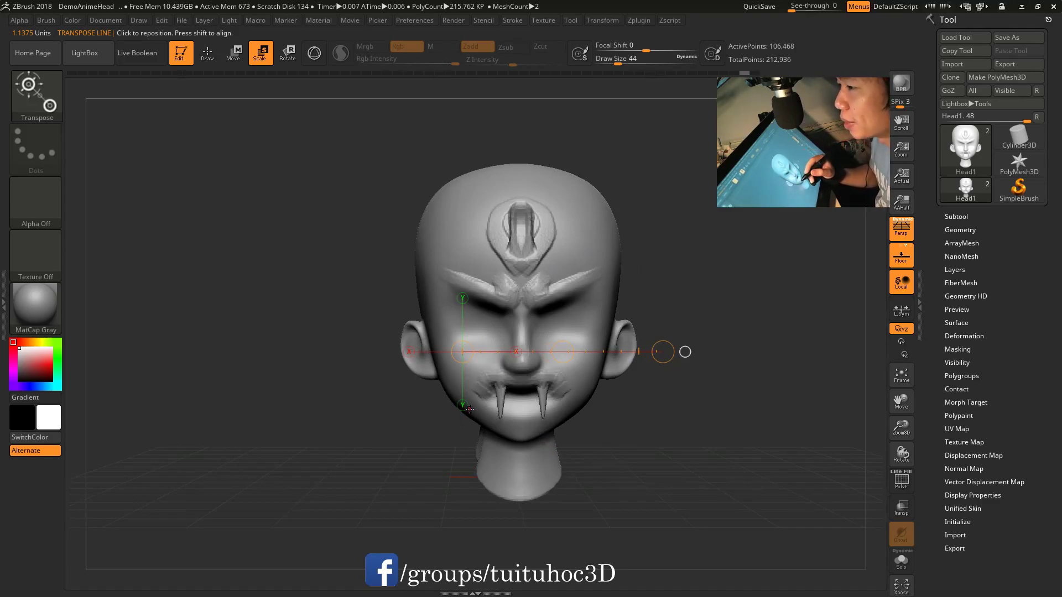
left_click_drag(537, 470, 537, 211)
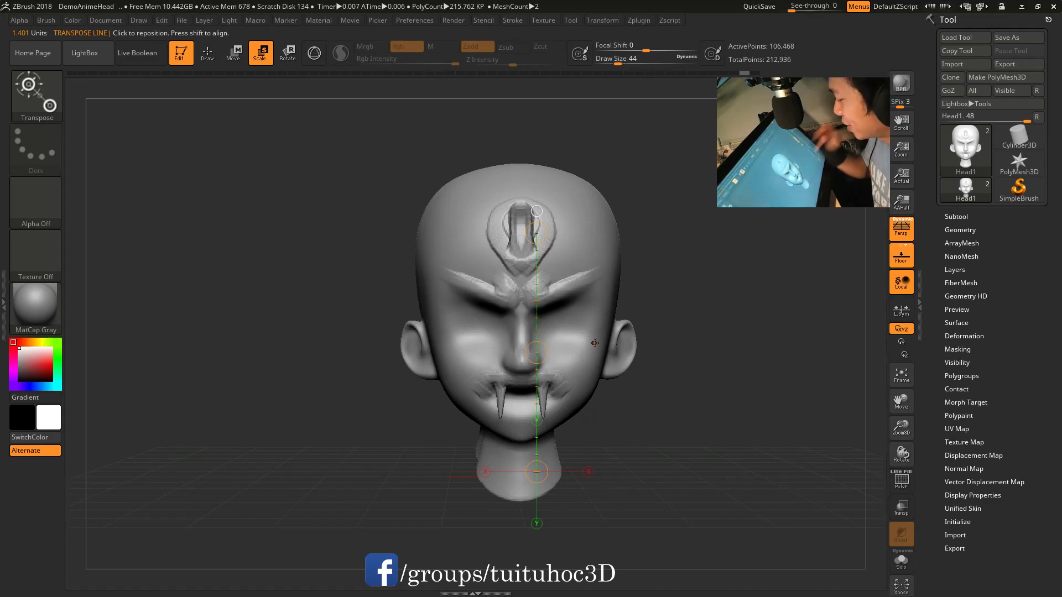
left_click(287, 53)
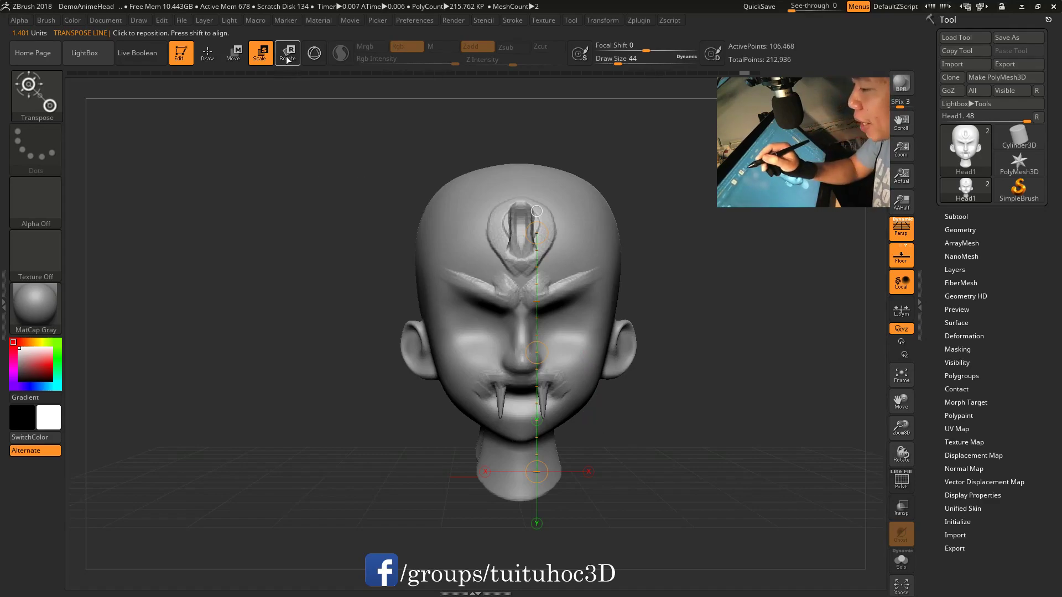
left_click_drag(701, 343, 605, 344)
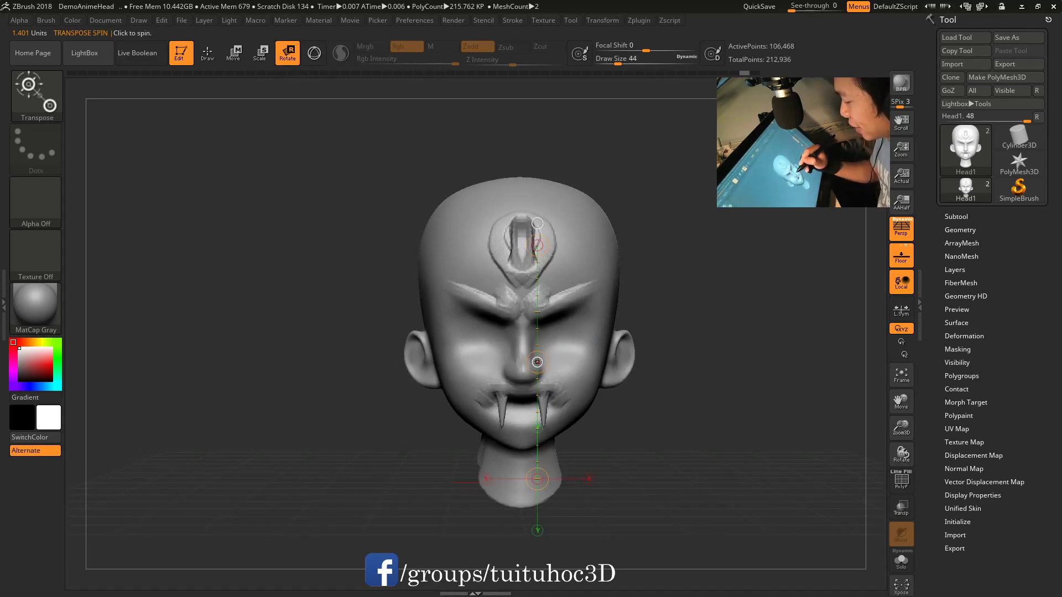
mouse_move(554, 259)
left_mouse_down()
mouse_move(590, 193)
mouse_move(529, 183)
left_mouse_up()
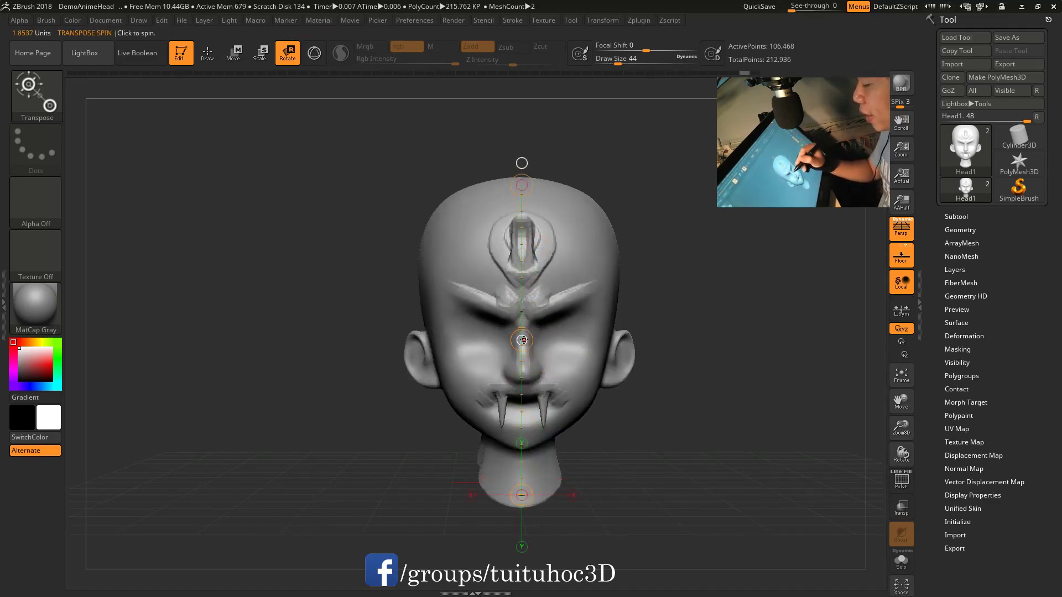
left_click_drag(528, 182, 561, 229, "ctrl")
key("ctrl+z")
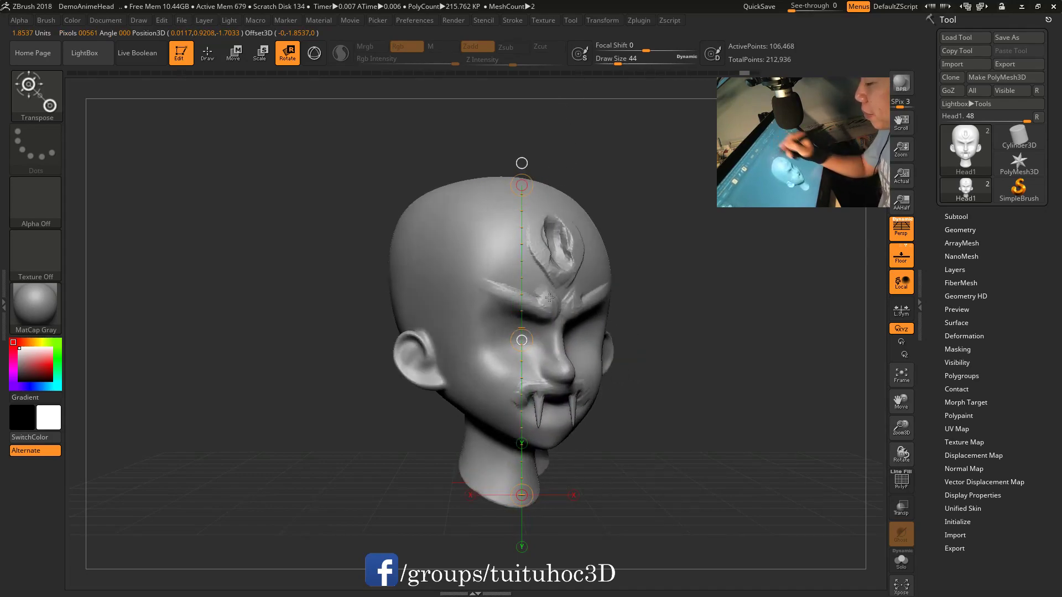
key("ctrl+z")
left_click_drag(524, 337, 522, 362)
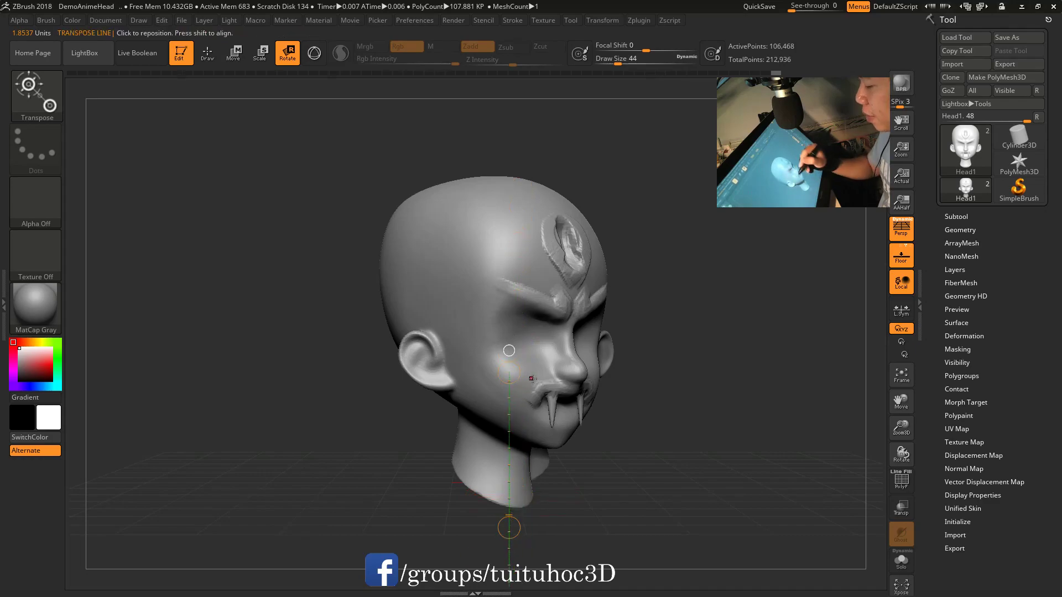
left_click_drag(523, 363, 526, 387)
left_click_drag(531, 470, 285, 498, "ctrl")
left_click_drag(644, 399, 613, 383)
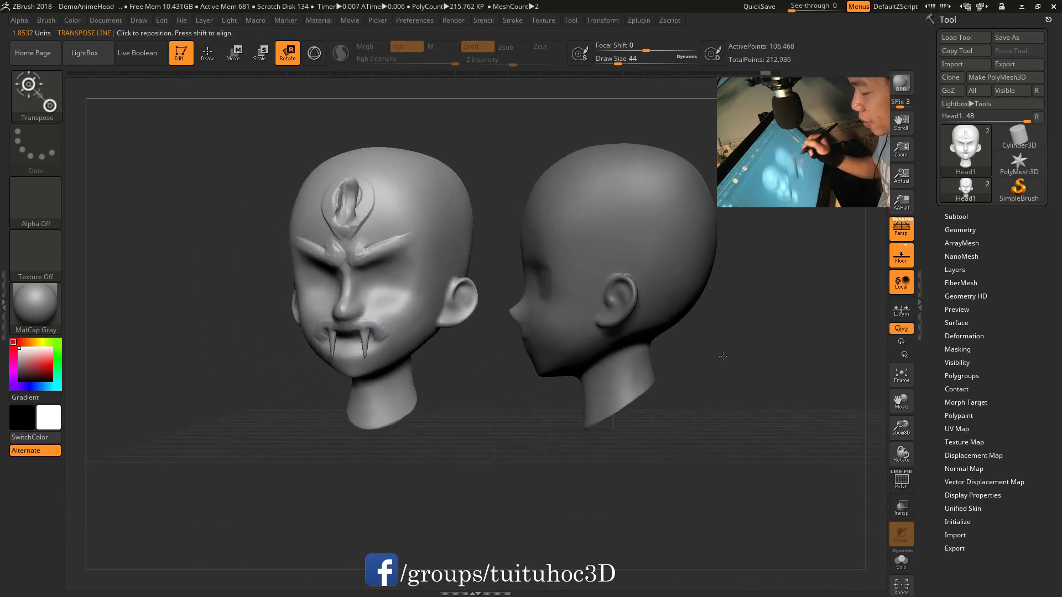
mouse_move(675, 365)
left_mouse_down()
mouse_move(768, 332)
mouse_move(722, 334)
left_mouse_up()
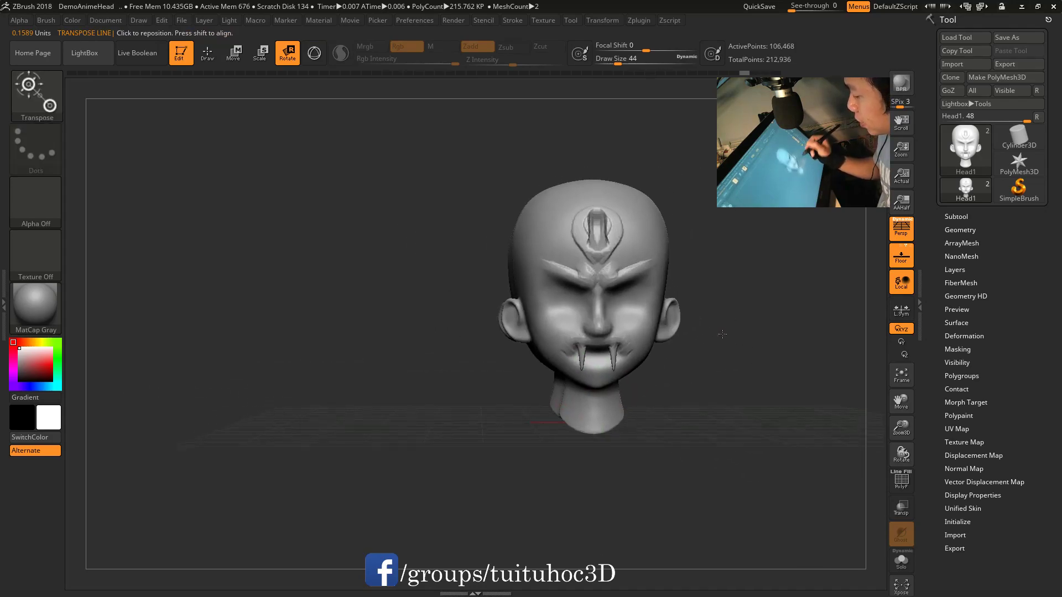
mouse_move(629, 384)
left_mouse_down("alt")
mouse_move(606, 381)
mouse_move(605, 332)
left_mouse_up("alt")
mouse_move(533, 361)
left_mouse_down()
mouse_move(532, 176)
mouse_move(623, 304)
left_mouse_up()
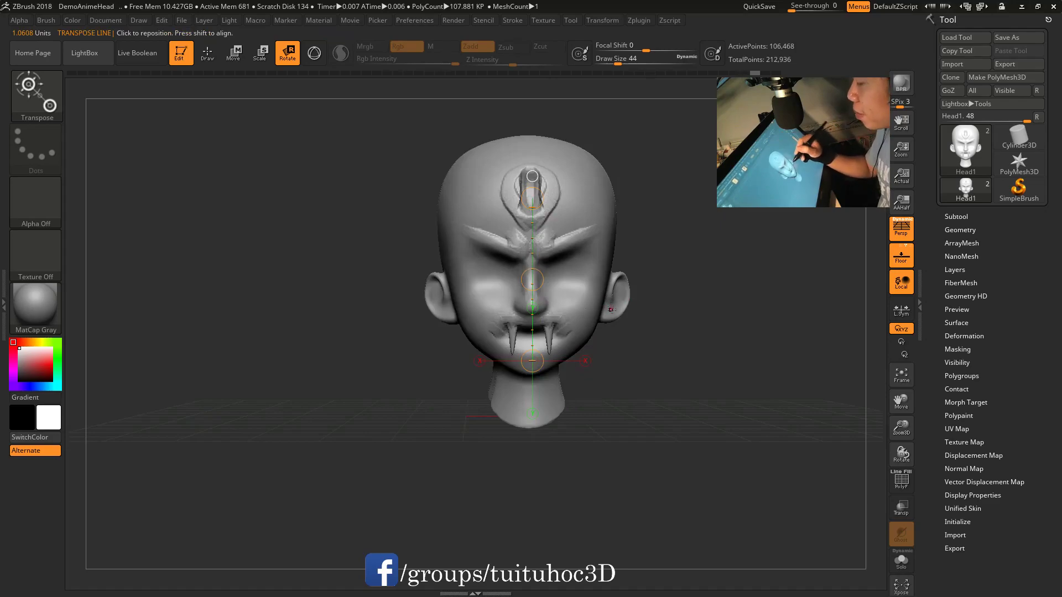
mouse_move(609, 316)
left_mouse_down()
mouse_move(609, 123)
mouse_move(627, 118)
left_mouse_up()
left_click_drag(609, 230, 690, 213)
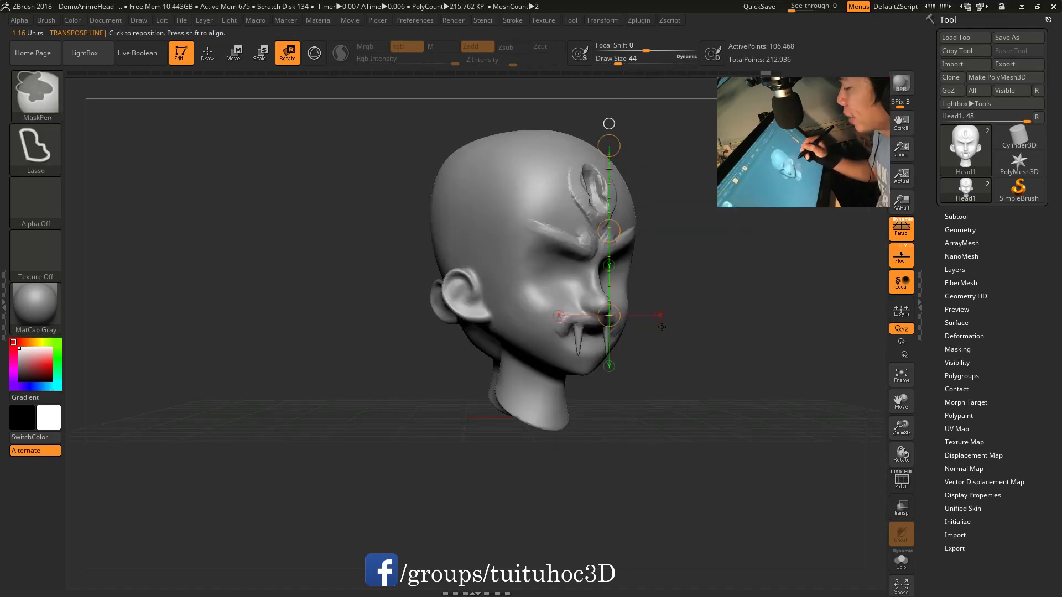
left_click_drag(661, 332, 710, 345, "shift")
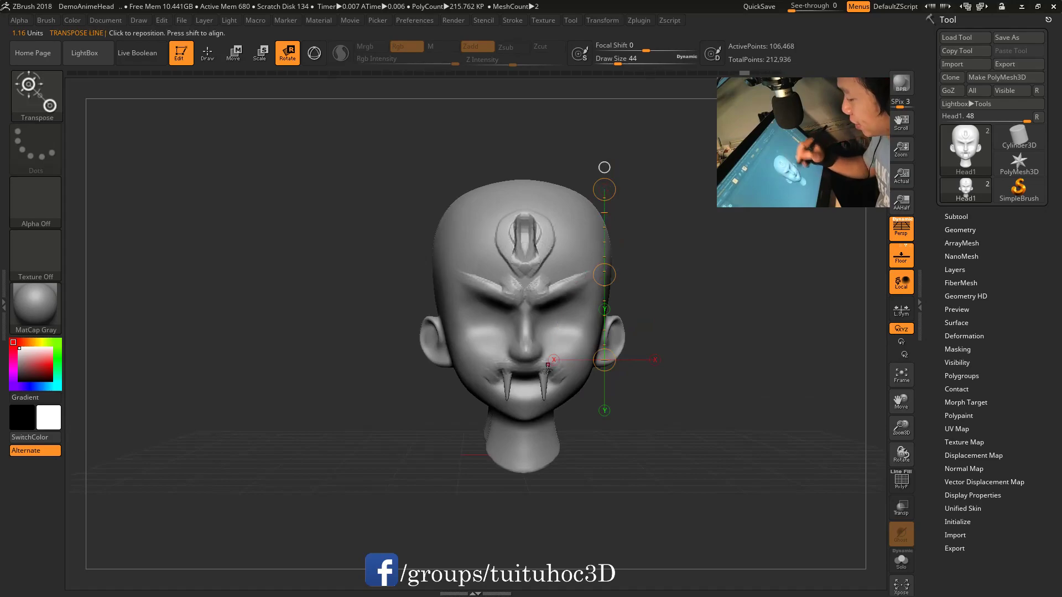
left_click_drag(535, 414, 555, 202, "shift")
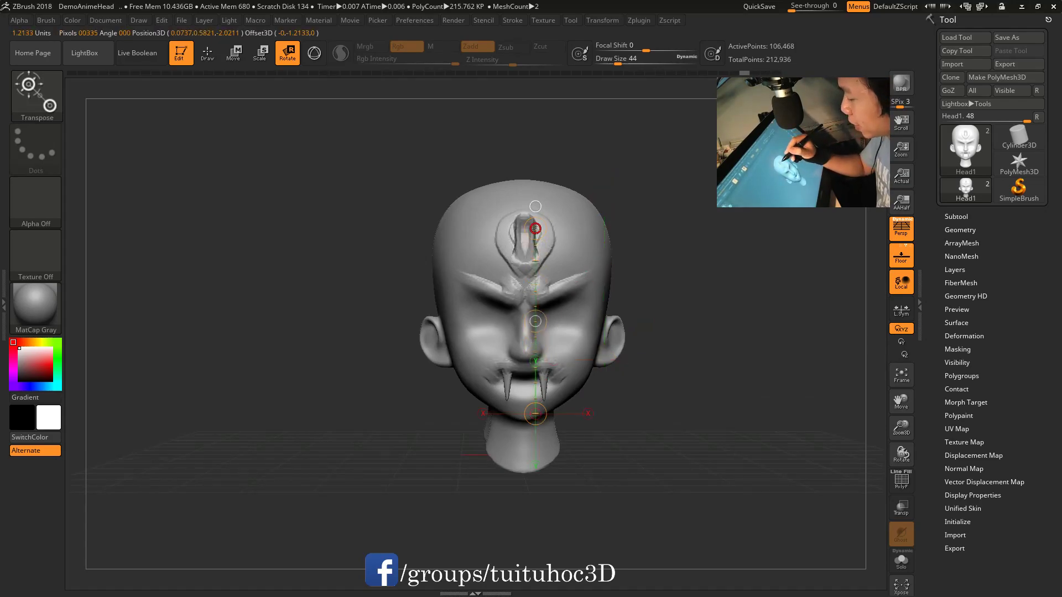
left_click_drag(535, 281, 538, 282)
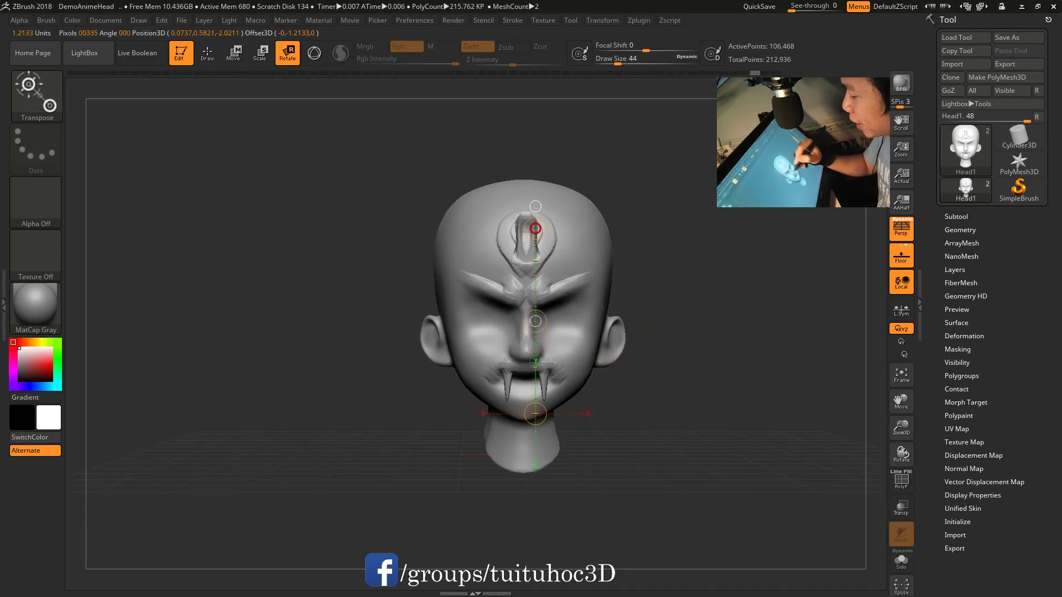
key("ctrl+z")
mouse_move(535, 229)
left_mouse_down()
mouse_move(621, 238)
mouse_move(534, 266)
left_mouse_up()
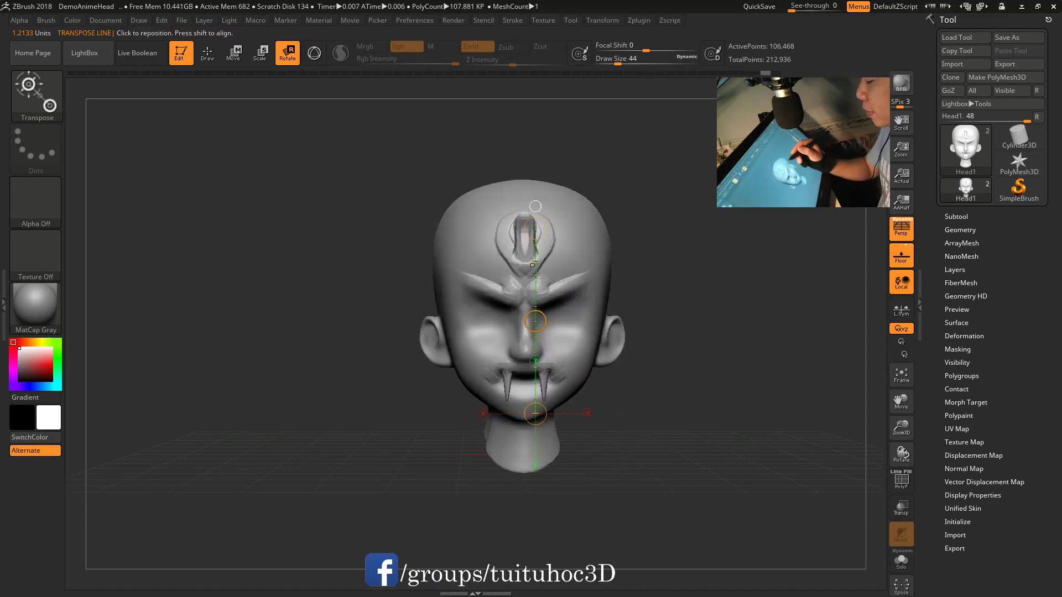
mouse_move(535, 206)
left_mouse_down("ctrl")
mouse_move(594, 221)
mouse_move(541, 165)
mouse_move(609, 182)
left_mouse_up("ctrl")
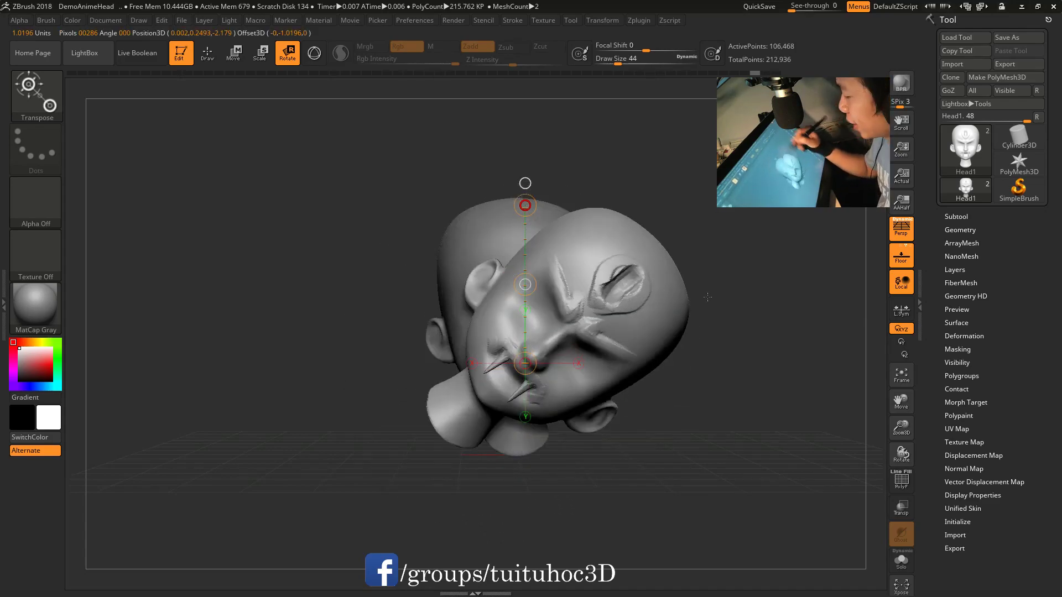
mouse_move(609, 183)
left_mouse_down()
mouse_move(434, 324)
mouse_move(683, 251)
mouse_move(683, 266)
left_mouse_up()
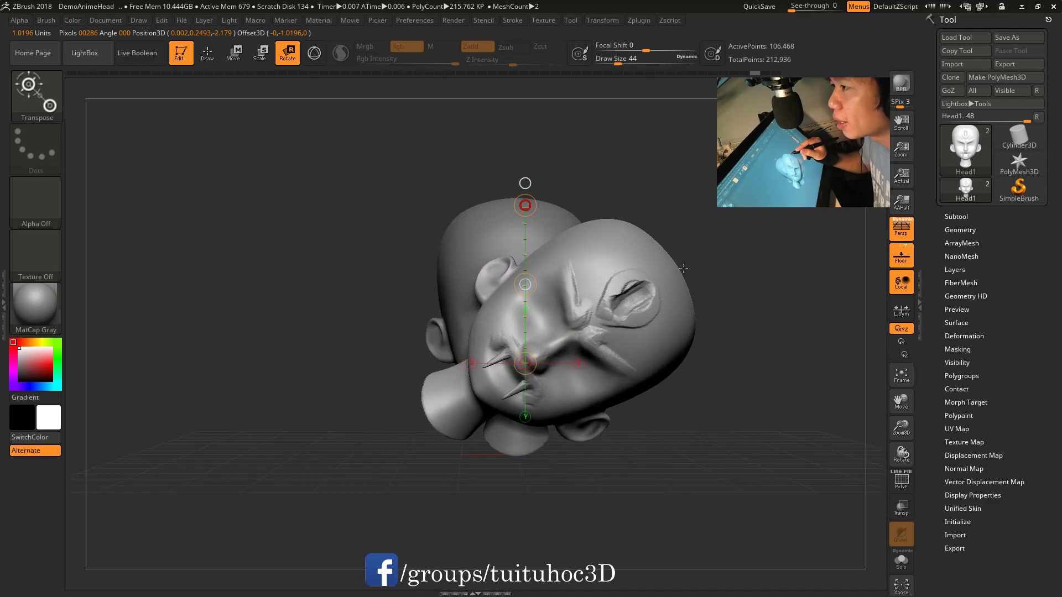
left_click_drag(683, 267, 681, 272)
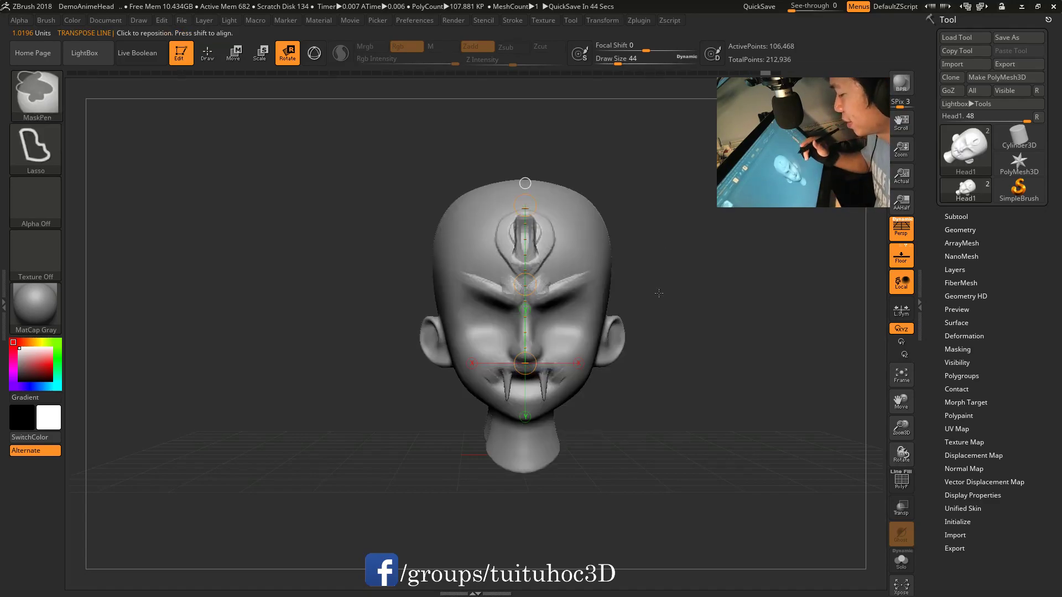
left_click(525, 206, "ctrl")
left_click_drag(740, 342, 609, 240)
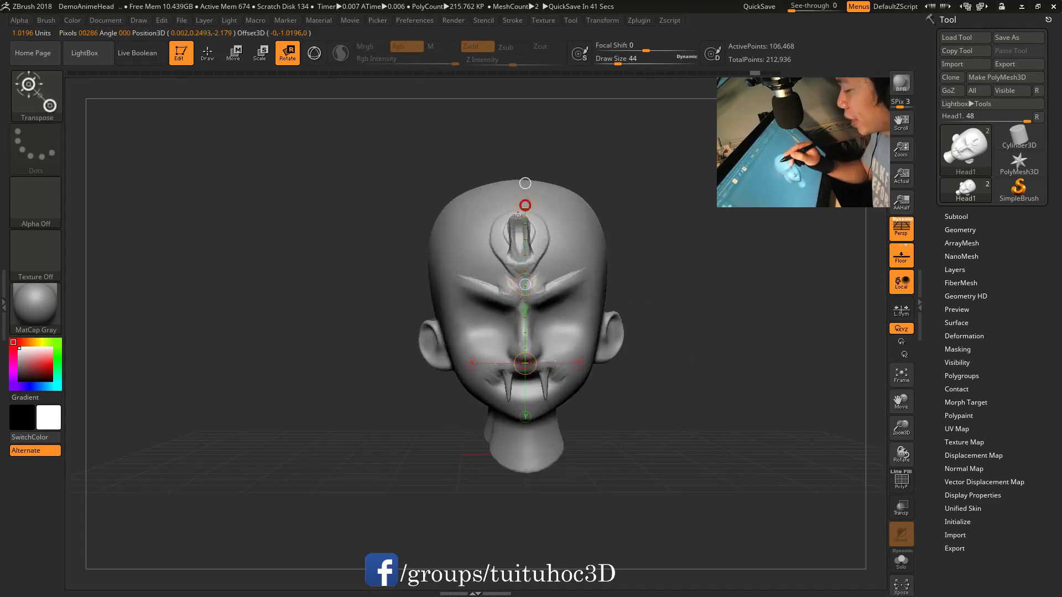
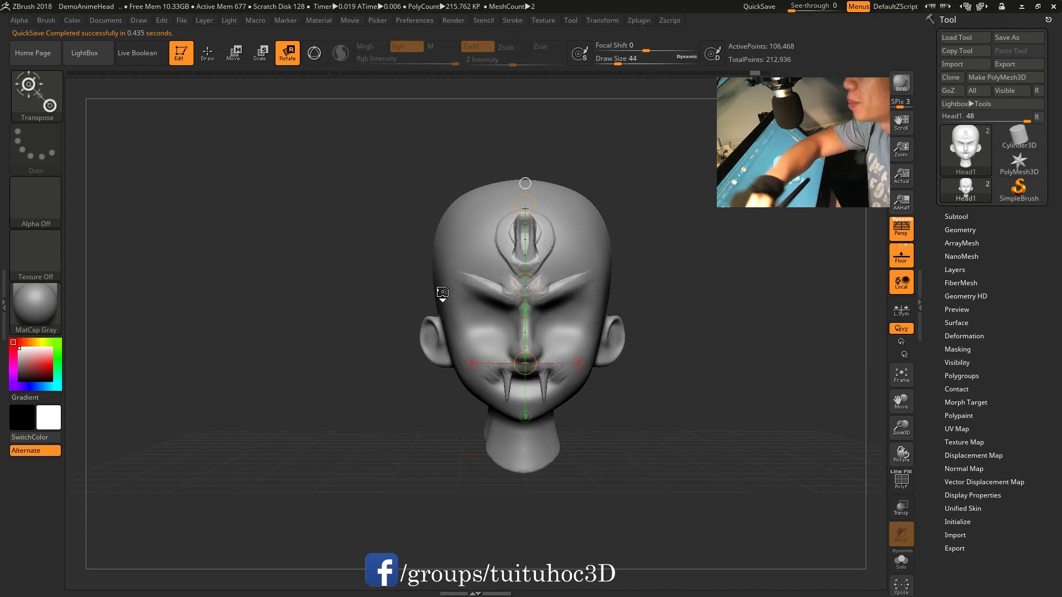
Step: Turn on the 3D gizmo, place it at the head's chin, and undo the test rotation
left_click_drag(730, 363, 740, 366)
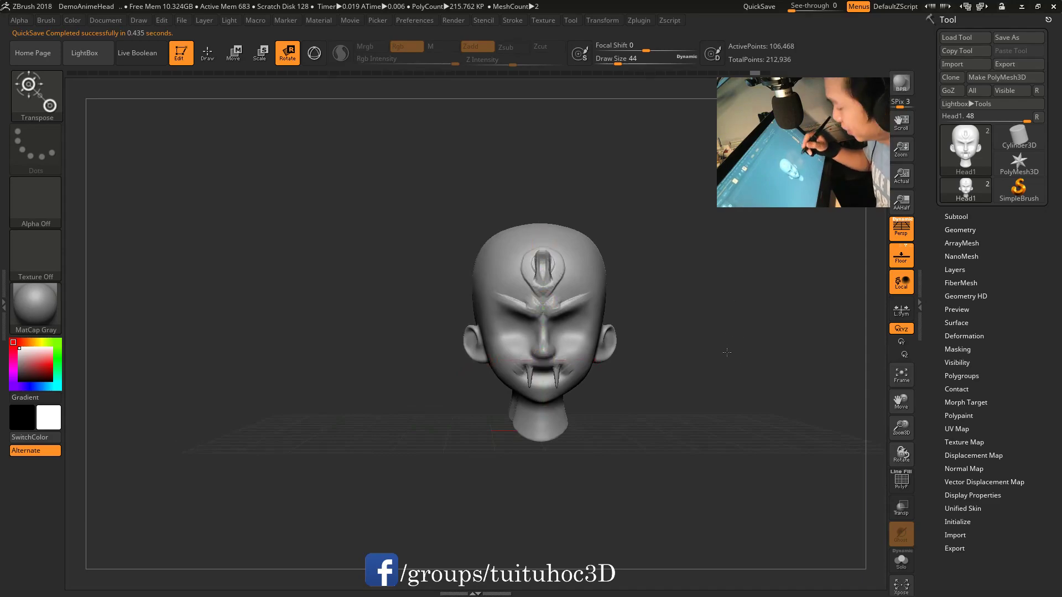
left_click_drag(727, 353, 712, 364)
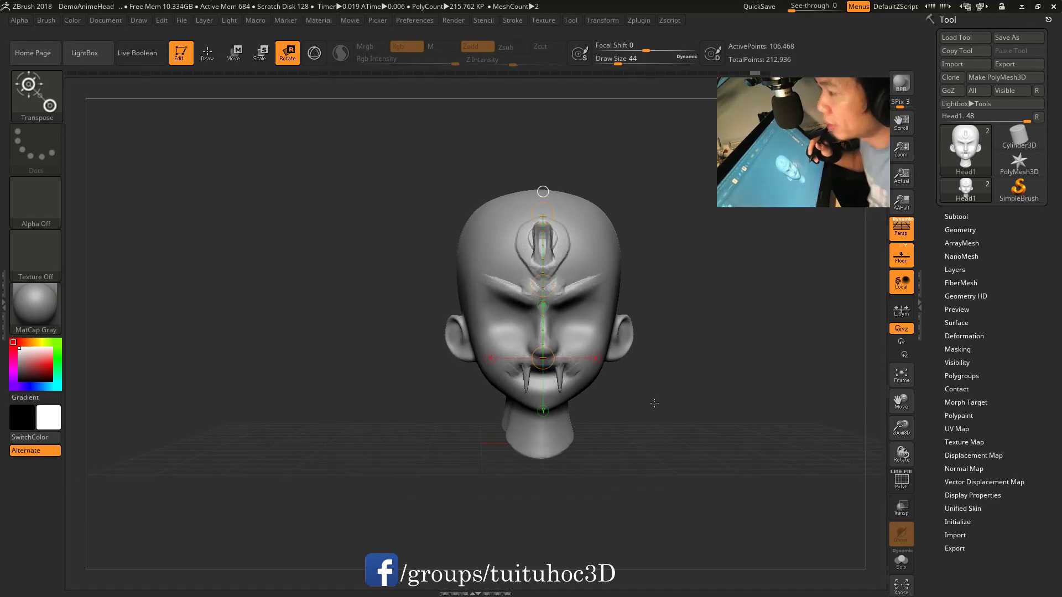
mouse_move(676, 321)
left_mouse_down()
mouse_move(676, 362)
mouse_move(664, 321)
left_mouse_up()
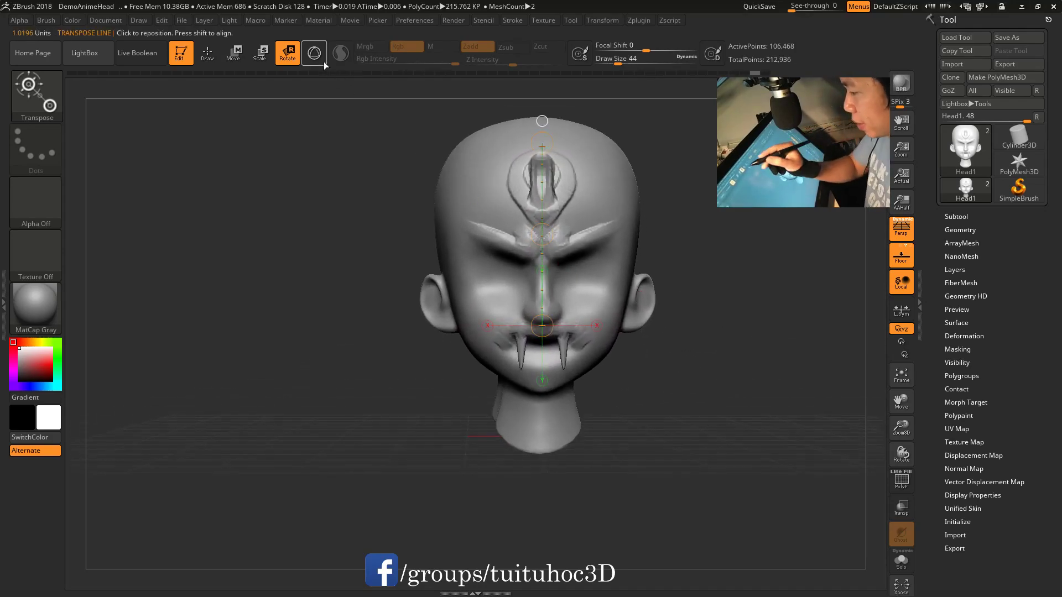
left_click(314, 53)
mouse_move(586, 348)
left_mouse_down()
mouse_move(599, 372)
mouse_move(594, 324)
left_mouse_up()
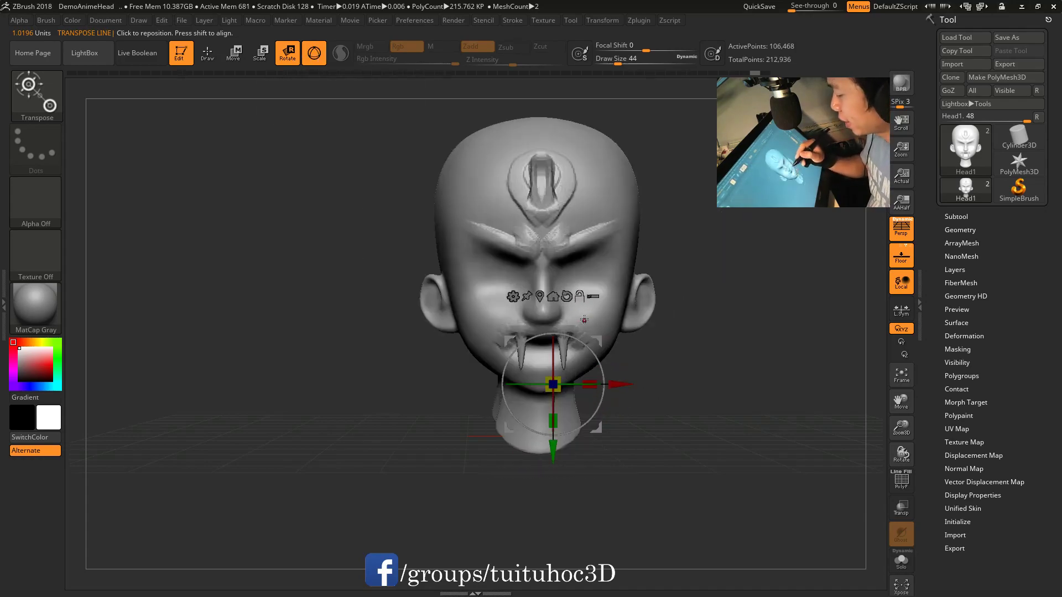
left_click(556, 268)
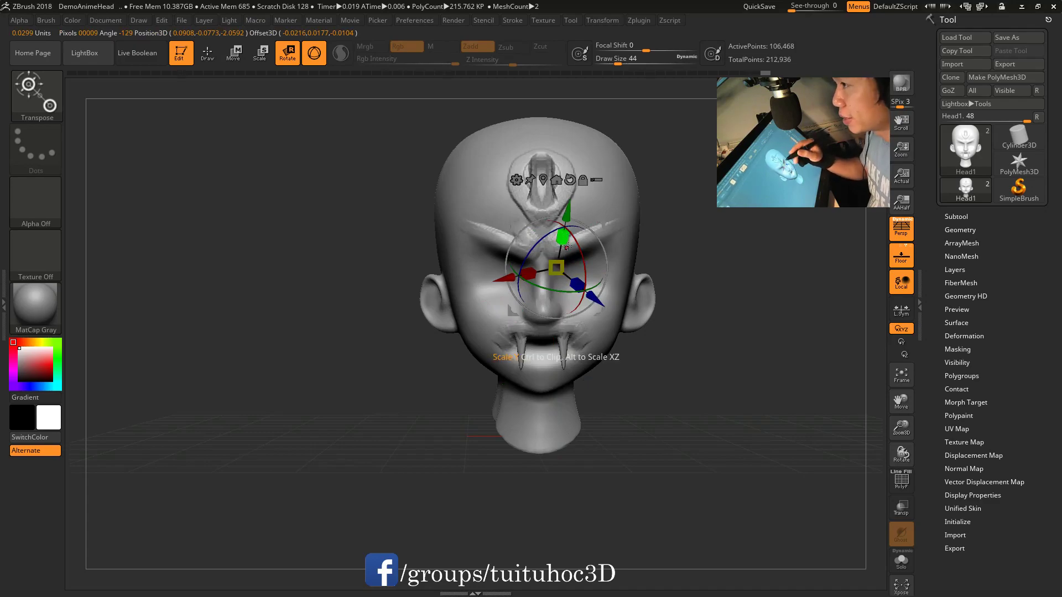
left_click(578, 239)
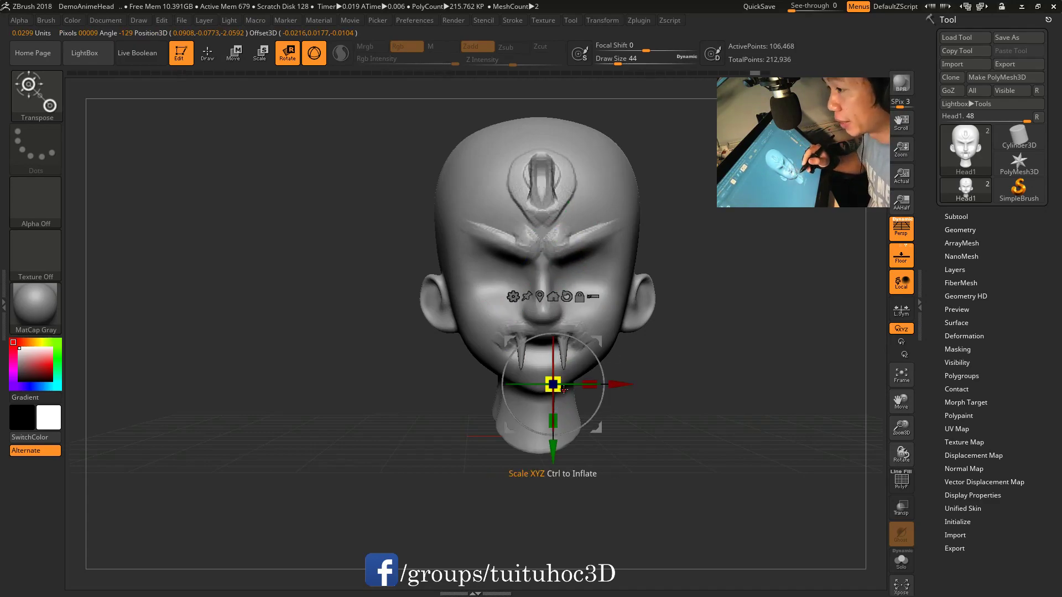
mouse_move(602, 402)
left_mouse_down()
mouse_move(594, 361)
mouse_move(656, 353)
left_mouse_up()
key("ctrl+z")
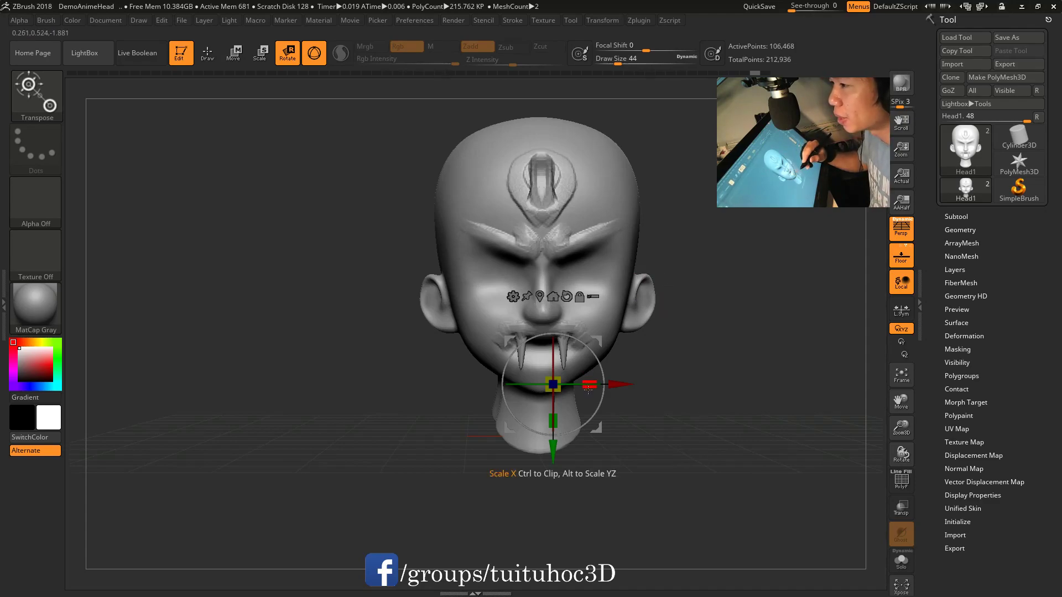
left_click_drag(680, 382, 714, 353)
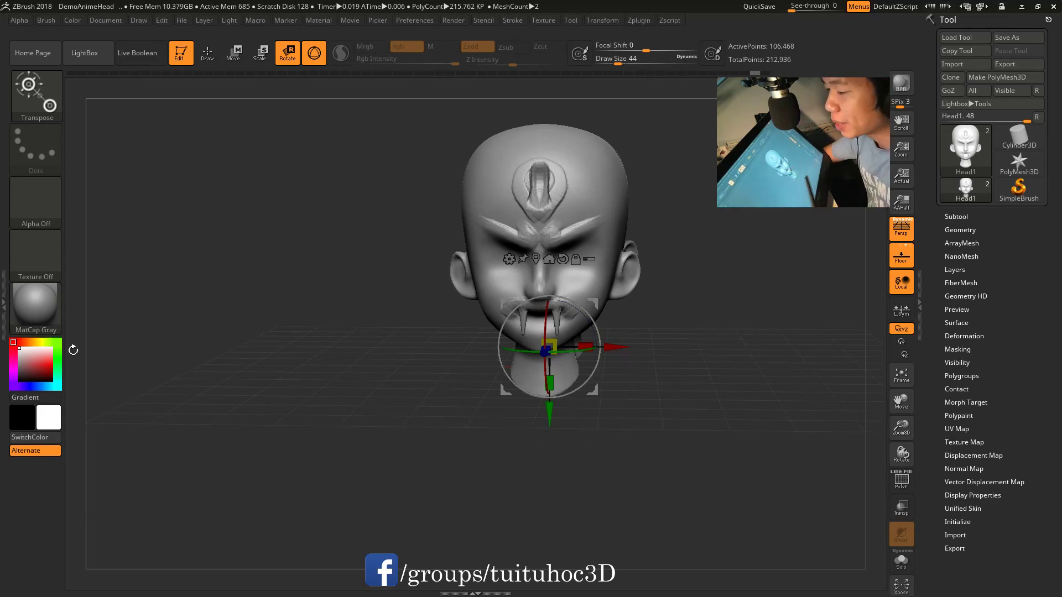
Step: Load Dog.ZPR from LightBox projects, declining to save the head's changes
left_click(90, 62)
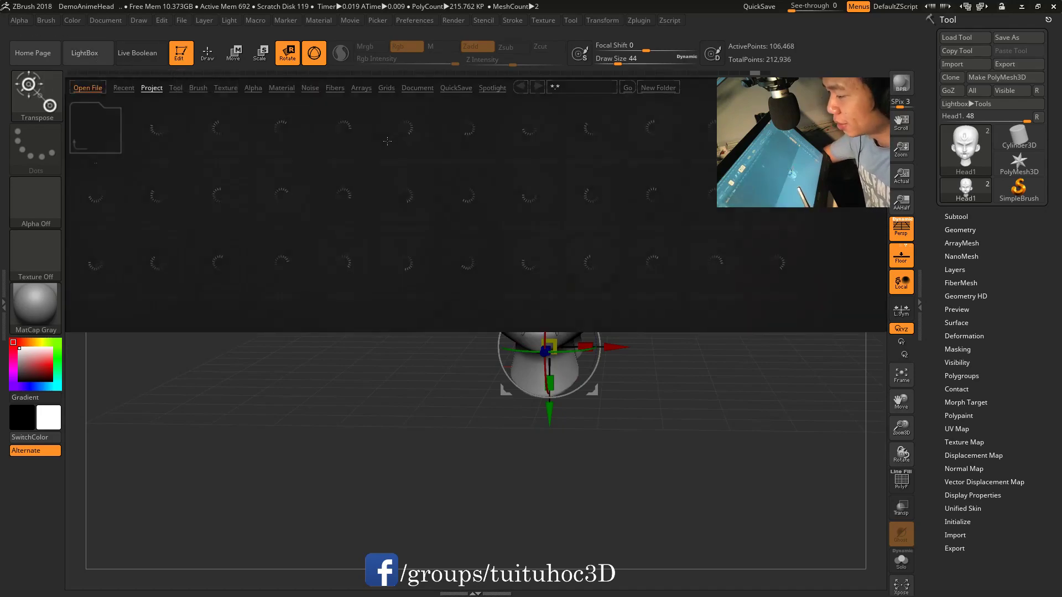
double_click(466, 118)
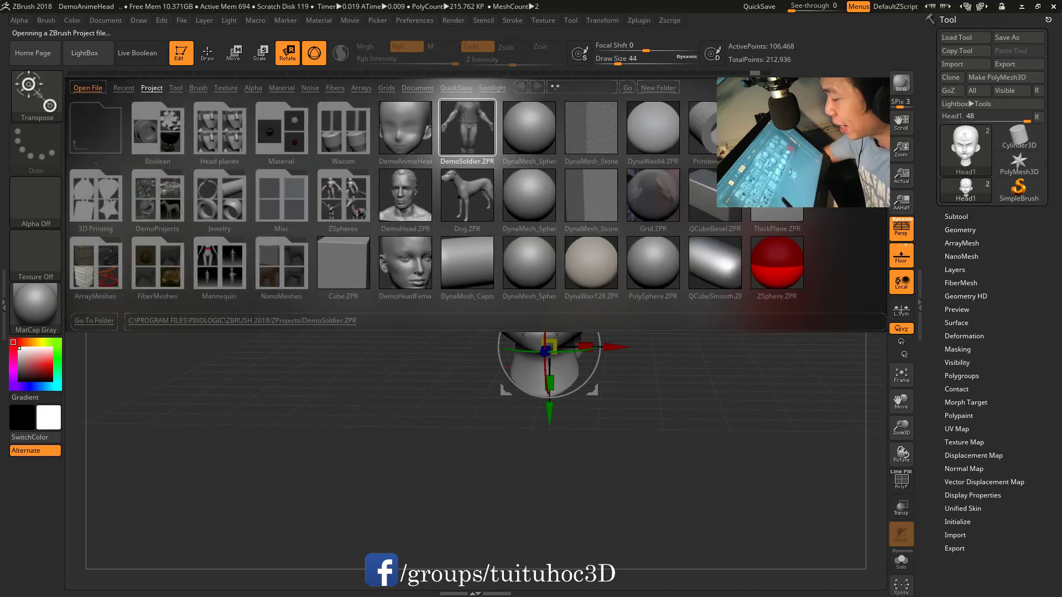
left_click(604, 331)
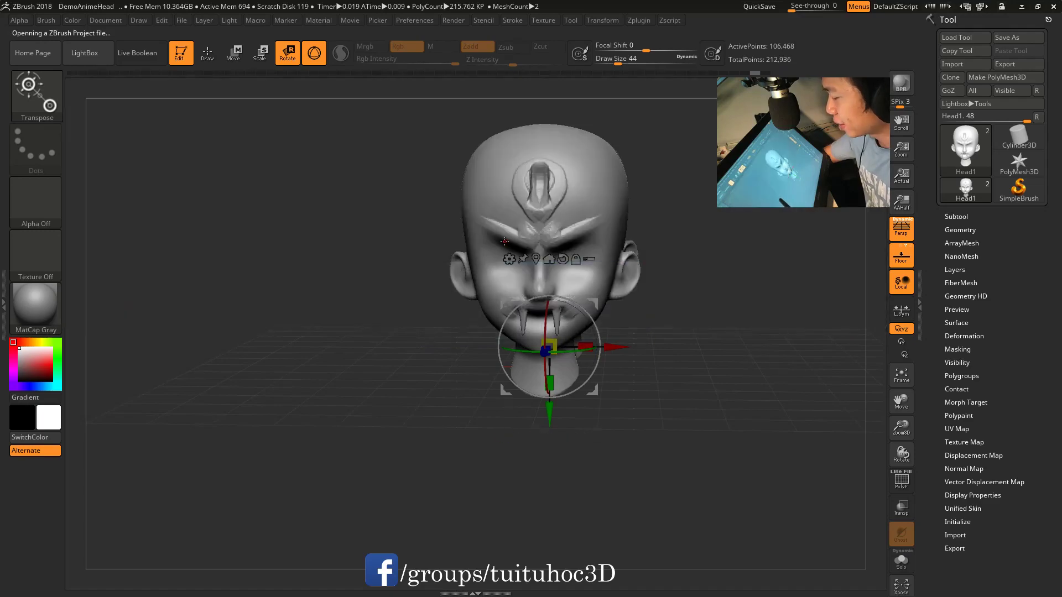
left_click(81, 55)
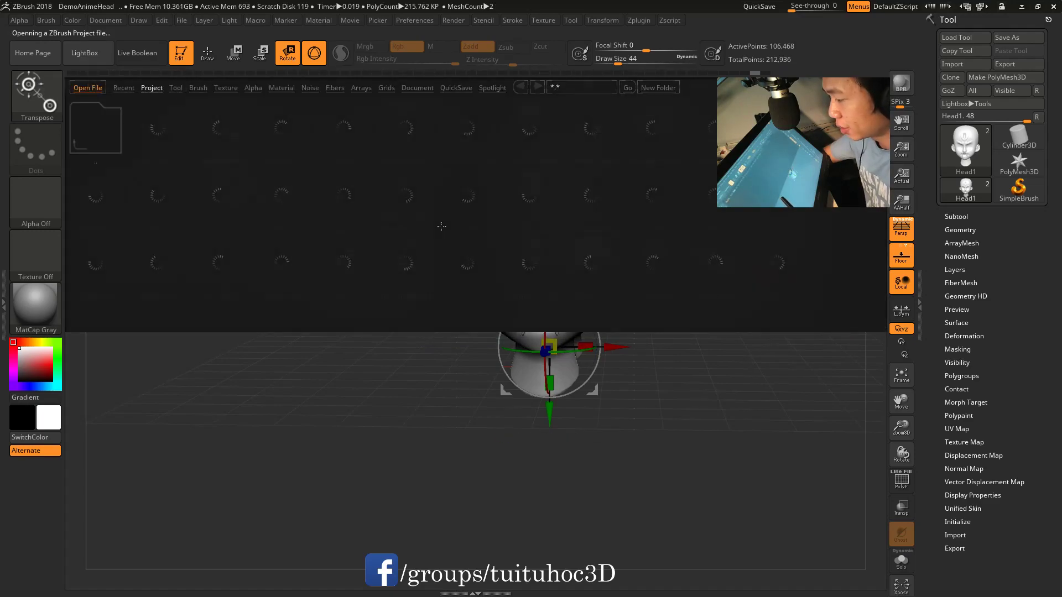
double_click(461, 195)
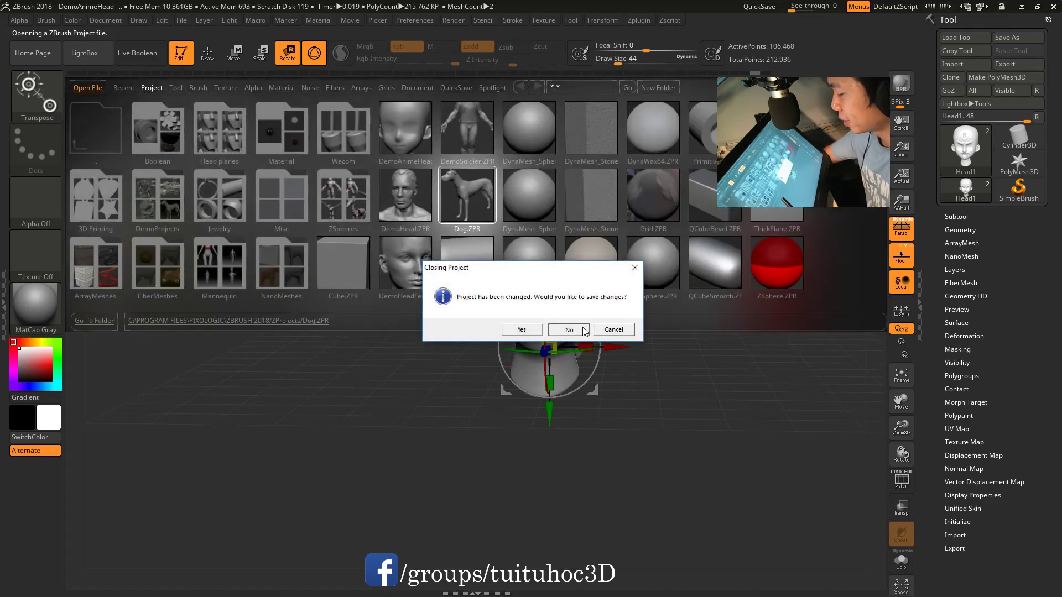
left_click(583, 331)
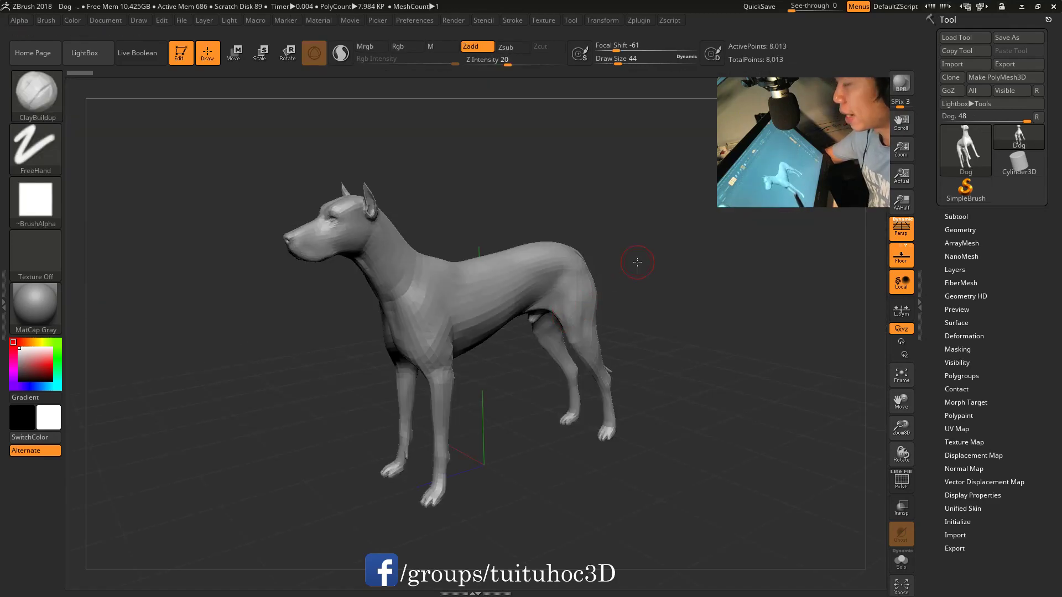
mouse_move(672, 332)
left_mouse_down()
mouse_move(760, 253)
mouse_move(704, 372)
mouse_move(617, 294)
mouse_move(710, 360)
mouse_move(728, 339)
mouse_move(656, 299)
mouse_move(636, 443)
mouse_move(708, 259)
mouse_move(695, 261)
mouse_move(680, 316)
left_mouse_up()
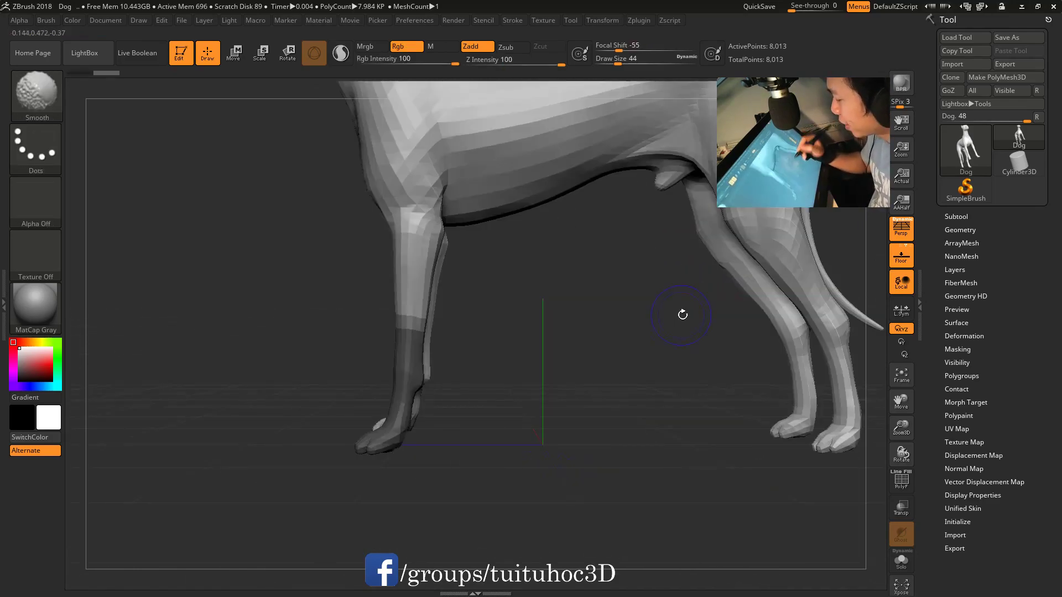
Step: Mask the dog so only the lower front leg stays unmasked
left_click(643, 407, "ctrl")
left_click_drag(642, 407, 702, 372, "alt")
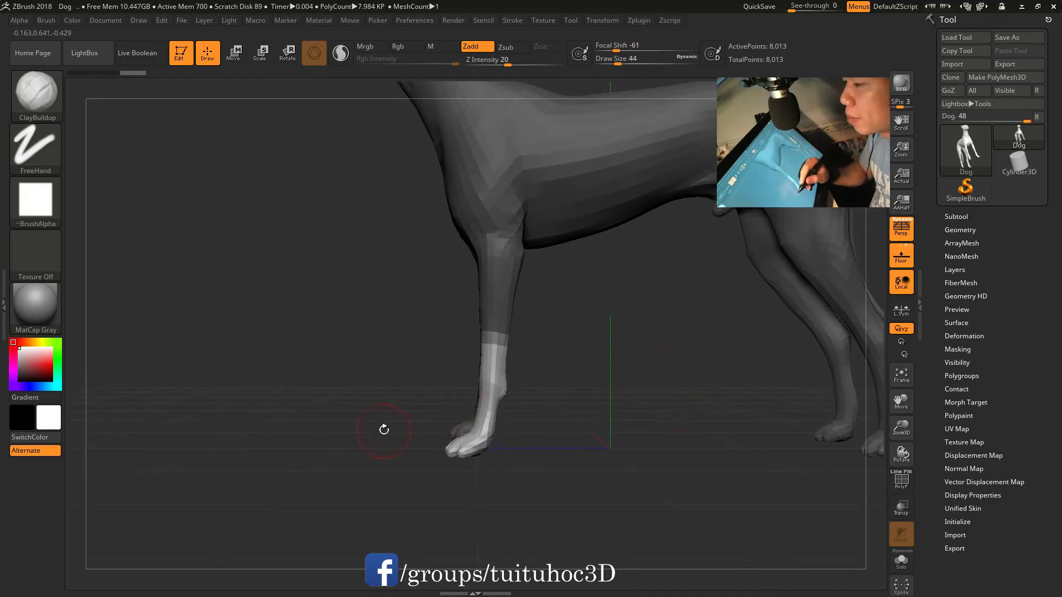
key("w")
mouse_move(632, 347)
left_mouse_down("alt")
mouse_move(651, 377)
mouse_move(672, 344)
mouse_move(663, 359)
left_mouse_up("alt")
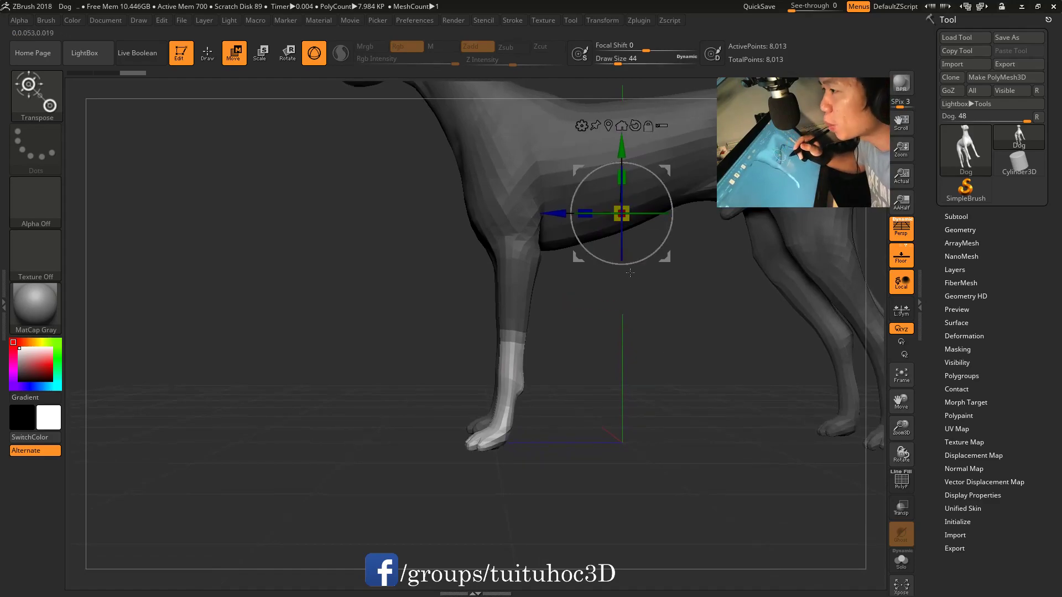
left_click_drag(647, 353, 657, 360, "alt")
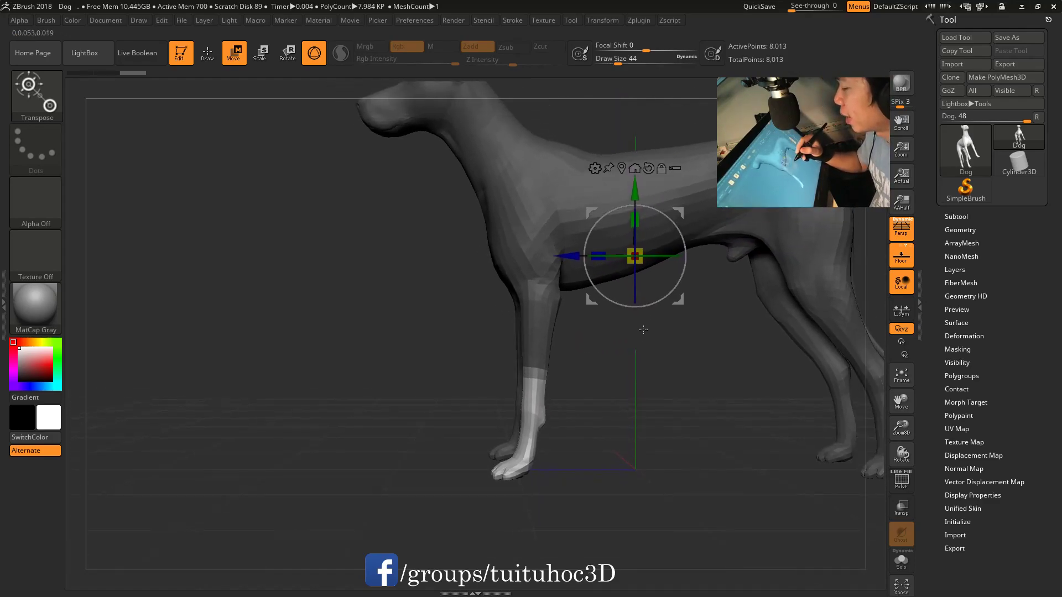
mouse_move(608, 388)
left_mouse_down("alt")
mouse_move(553, 327)
mouse_move(586, 282)
left_mouse_up("alt")
Step: Test-rotate the free lower leg and paw with the 3D gizmo
left_click(553, 328)
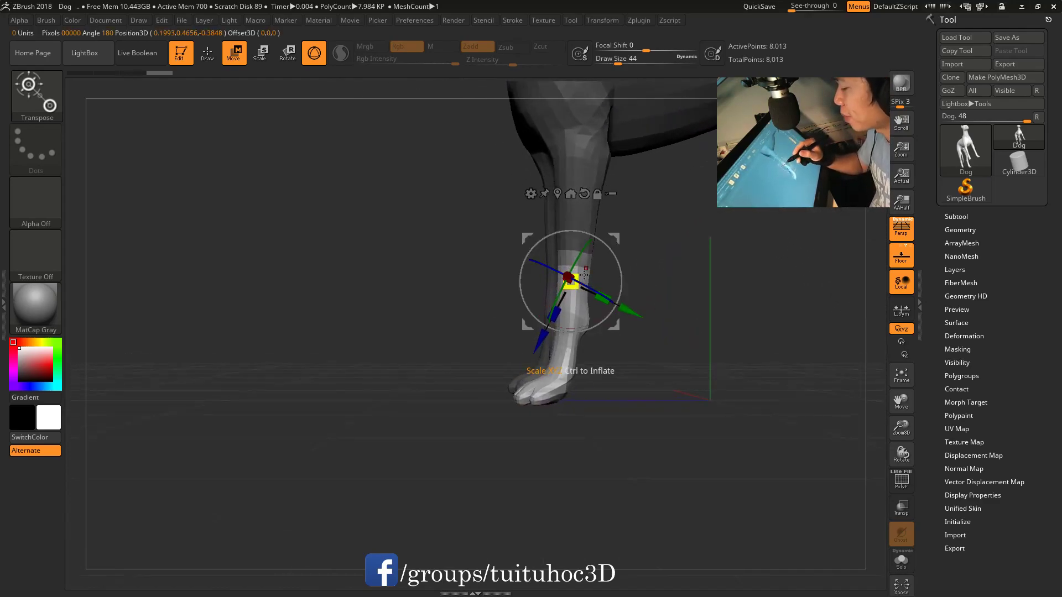
left_click_drag(630, 299, 638, 315)
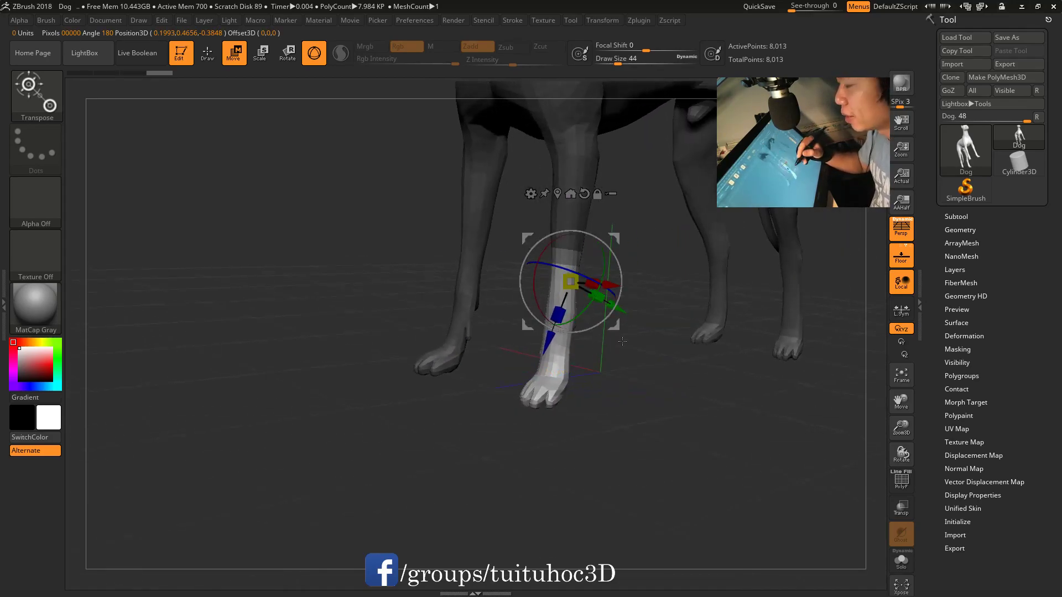
left_click_drag(673, 334, 619, 303)
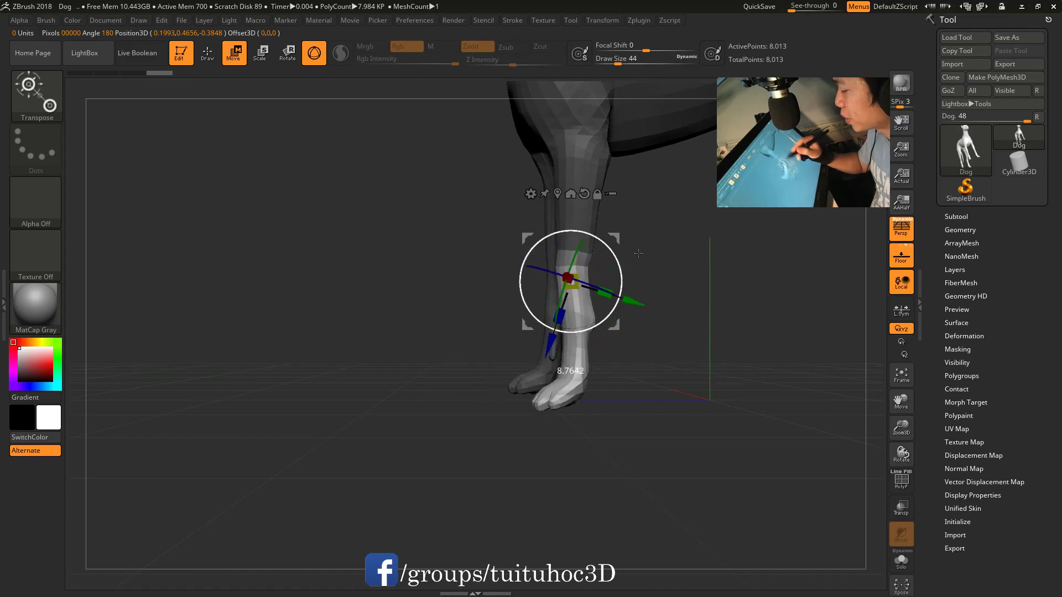
key("ctrl")
mouse_move(681, 356)
left_mouse_down()
mouse_move(686, 390)
mouse_move(678, 382)
left_mouse_up()
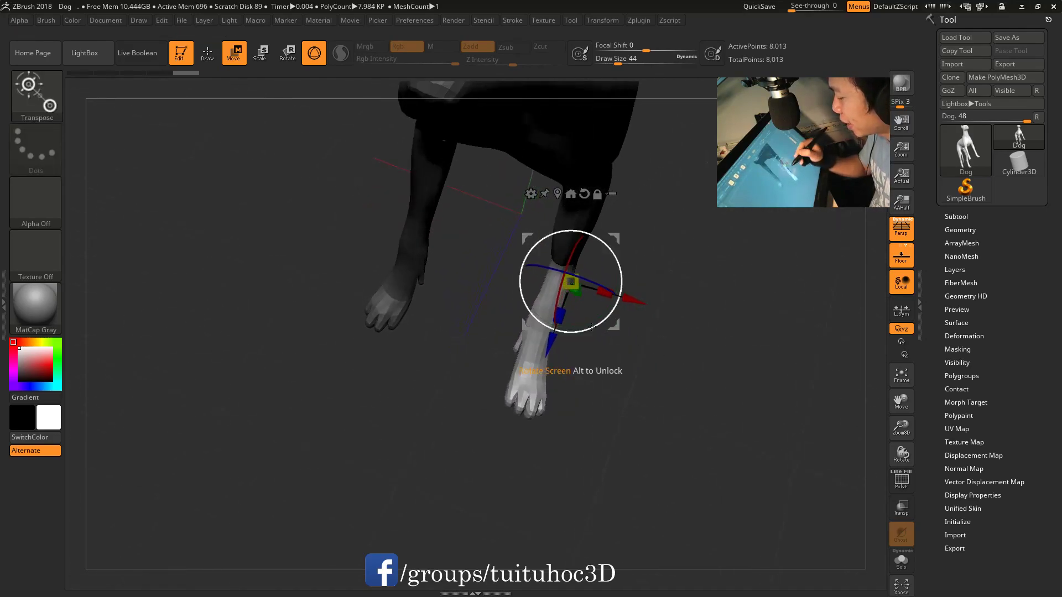
left_click_drag(598, 319, 634, 347)
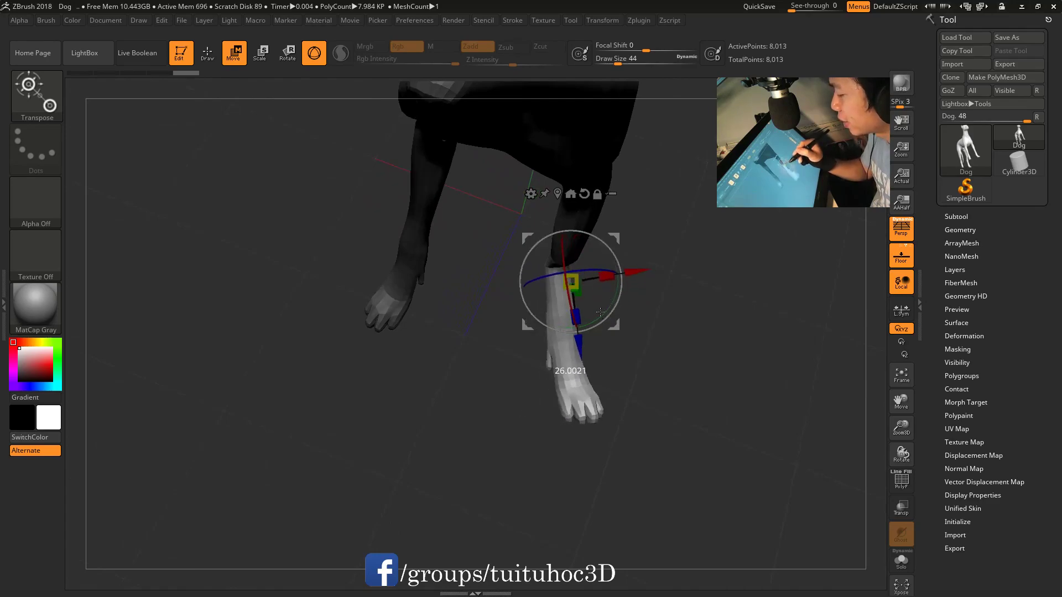
mouse_move(634, 347)
left_mouse_down()
mouse_move(676, 366)
mouse_move(631, 323)
left_mouse_up()
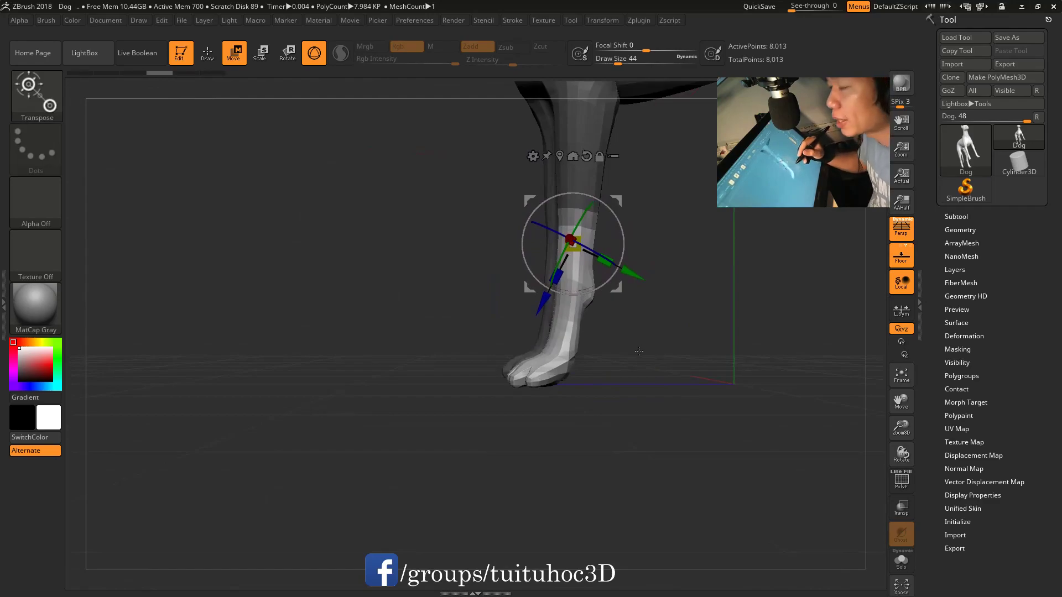
left_click(314, 55)
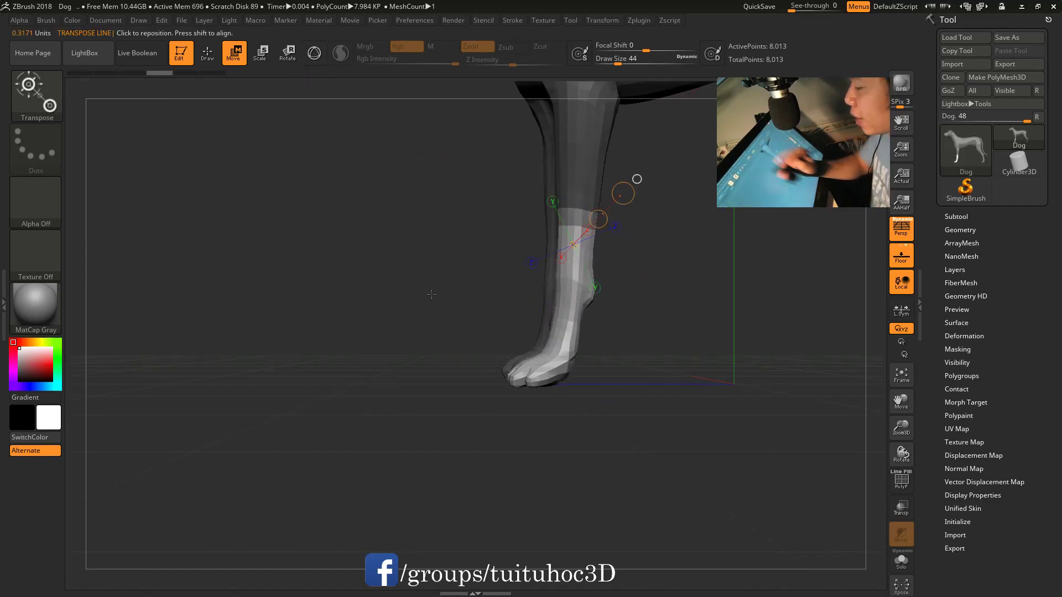
Step: Rotate the dog's lower front leg forward and up around the knee with Transpose Rotate
left_click_drag(564, 236, 597, 341)
left_click_drag(576, 223, 573, 243)
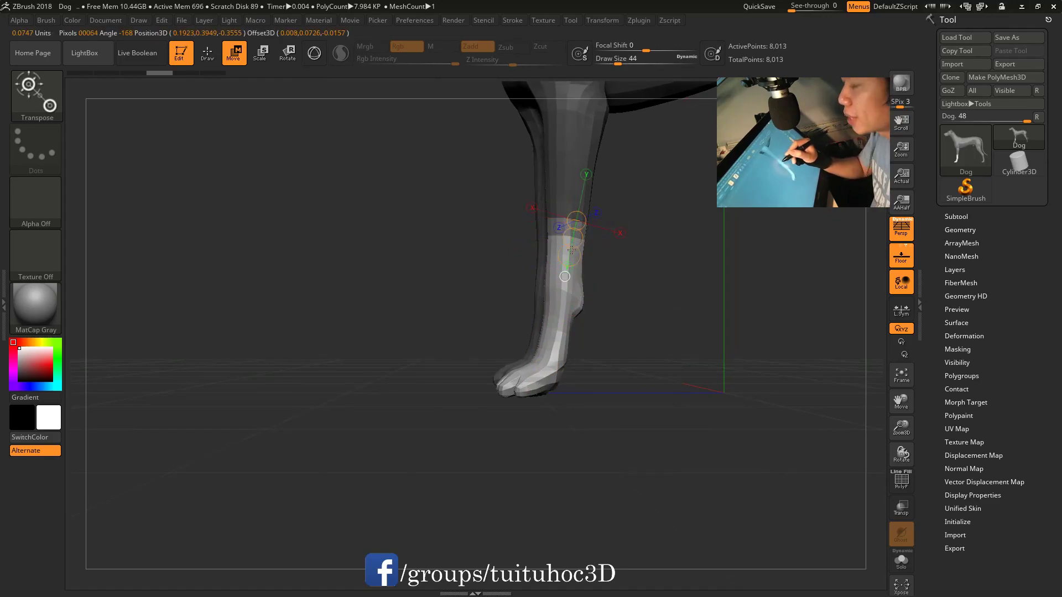
left_click_drag(540, 373, 540, 384)
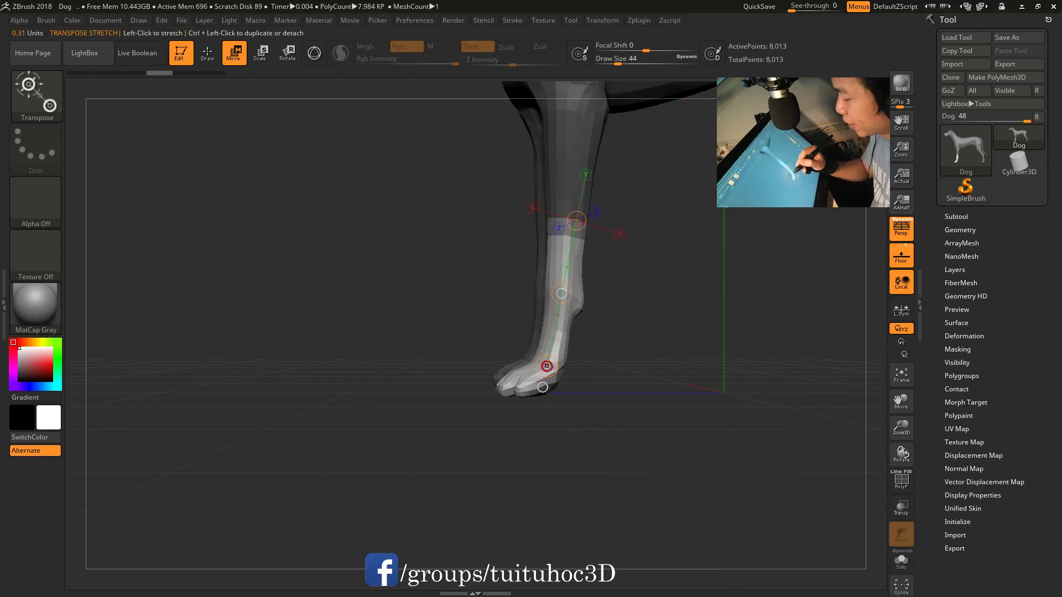
key("r")
mouse_move(547, 366)
left_mouse_down()
mouse_move(458, 334)
mouse_move(587, 298)
left_mouse_up()
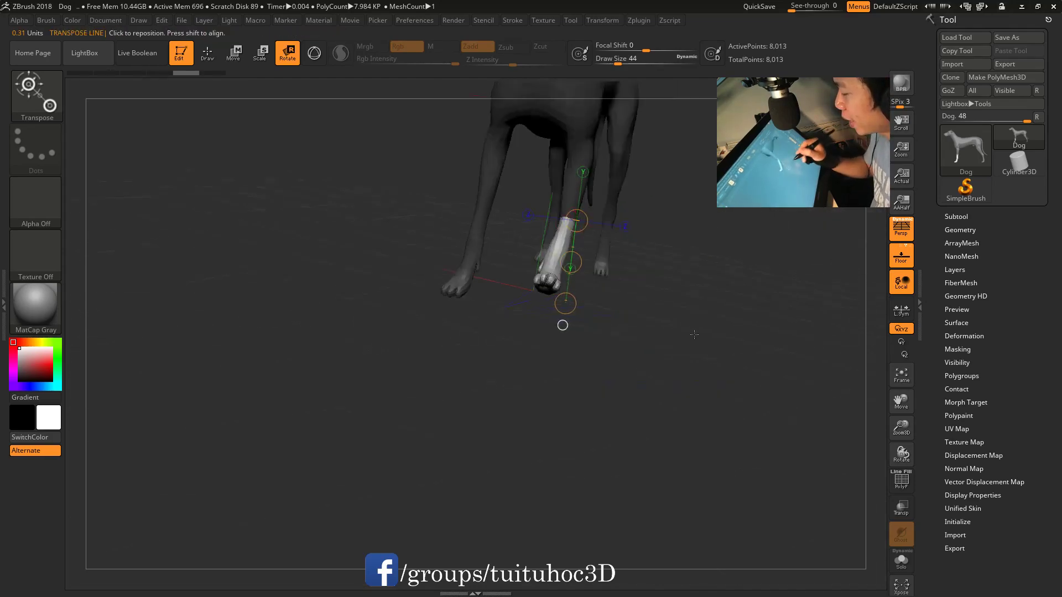
mouse_move(560, 235)
left_mouse_down()
mouse_move(535, 403)
mouse_move(488, 397)
mouse_move(490, 368)
left_mouse_up()
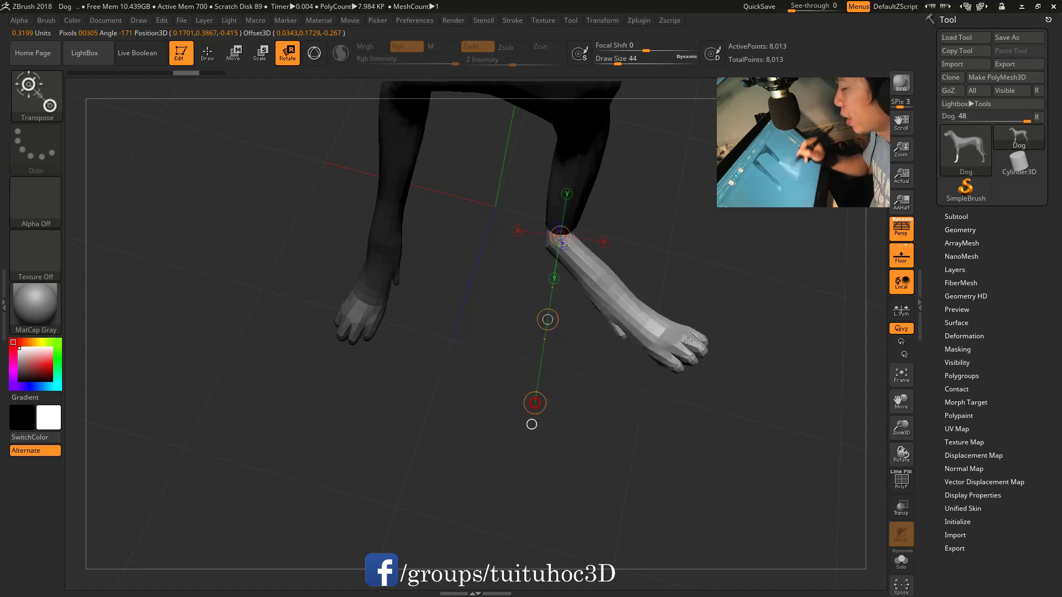
mouse_move(586, 343)
left_mouse_down()
mouse_move(635, 321)
mouse_move(608, 354)
left_mouse_up()
left_click_drag(595, 209, 477, 314)
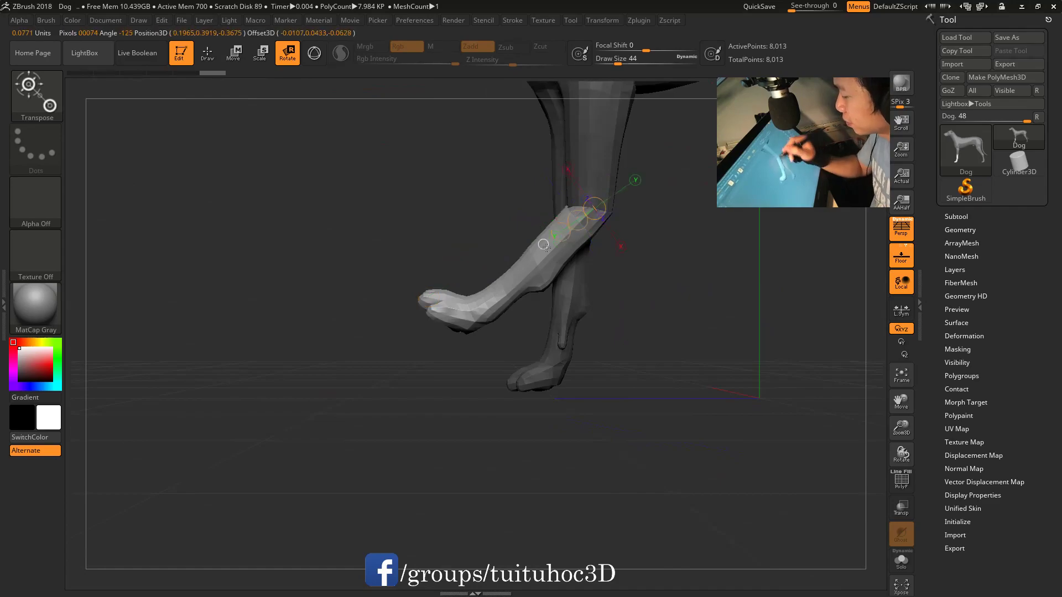
key("q")
mouse_move(387, 233)
left_mouse_down()
mouse_move(704, 302)
mouse_move(682, 278)
mouse_move(609, 249)
left_mouse_up()
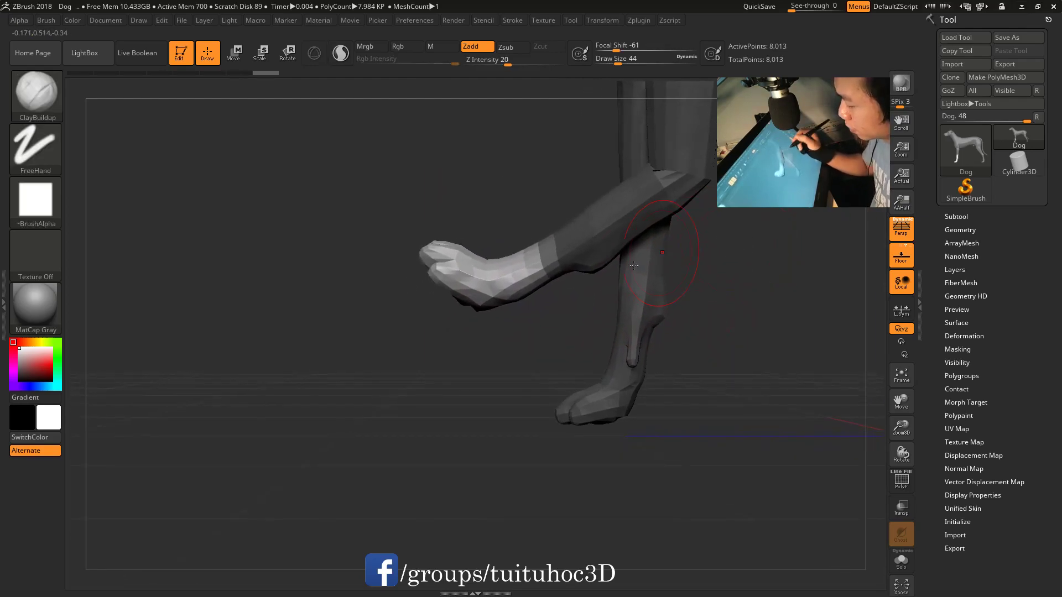
Step: Mask the upper raised leg and try a first paw rotation, then undo it
mouse_move(511, 230)
left_mouse_down("ctrl")
mouse_move(544, 407)
mouse_move(546, 379)
mouse_move(699, 308)
left_mouse_up("ctrl")
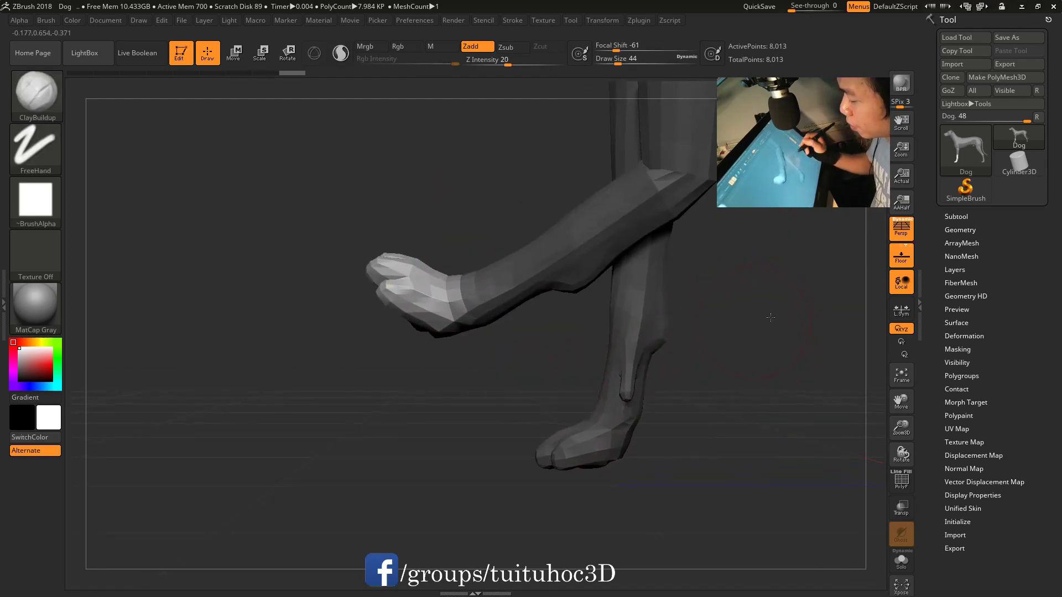
key("w")
mouse_move(486, 339)
left_mouse_down()
mouse_move(416, 263)
mouse_move(447, 362)
left_mouse_up()
key("e")
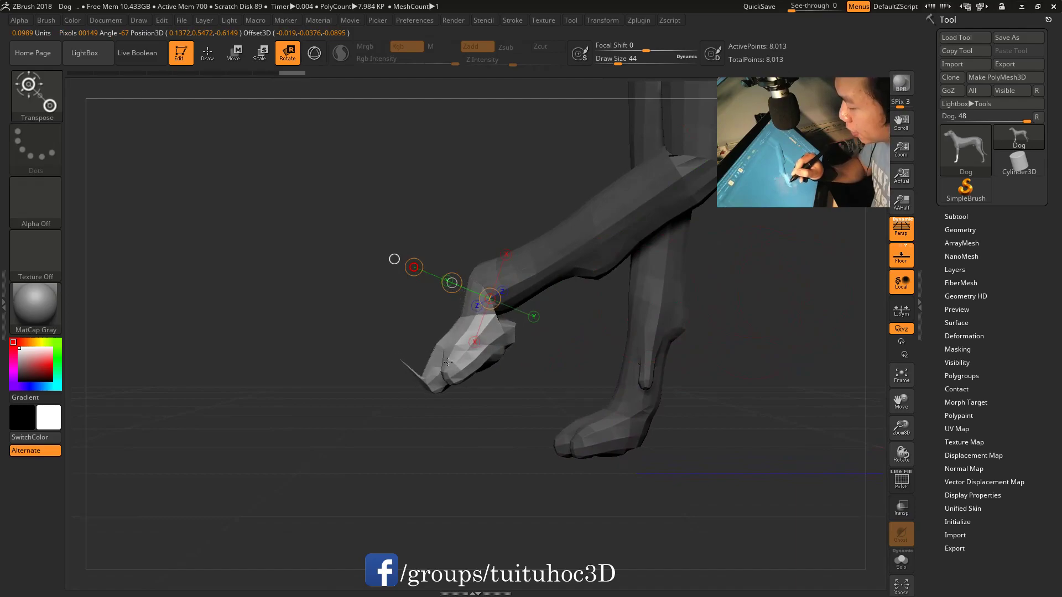
key("ctrl+z")
left_click_drag(516, 367, 570, 382, "alt")
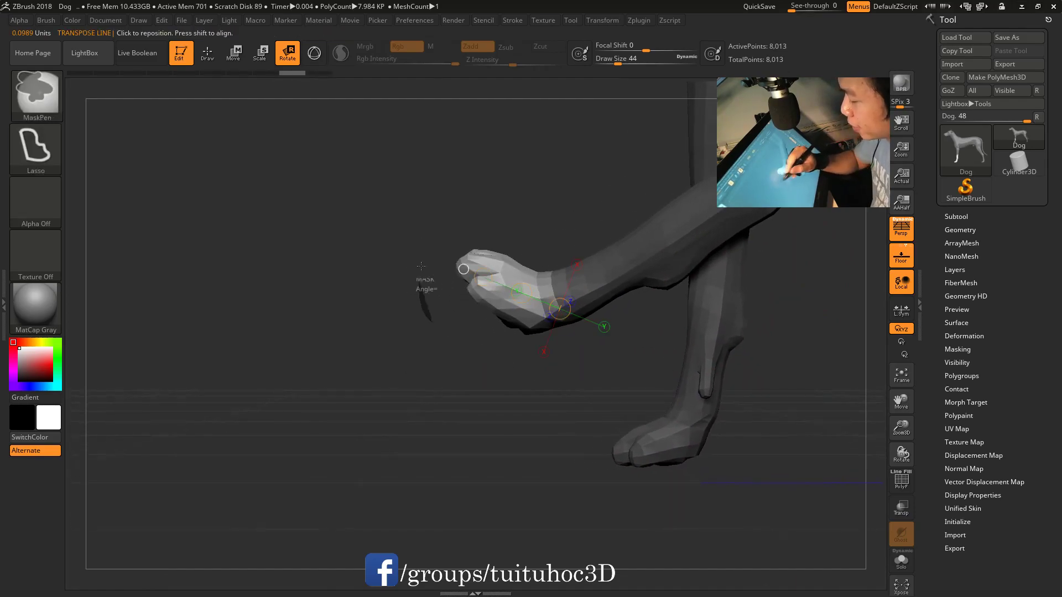
Step: Isolate the paw and rotate it downward at the wrist
key("ctrl")
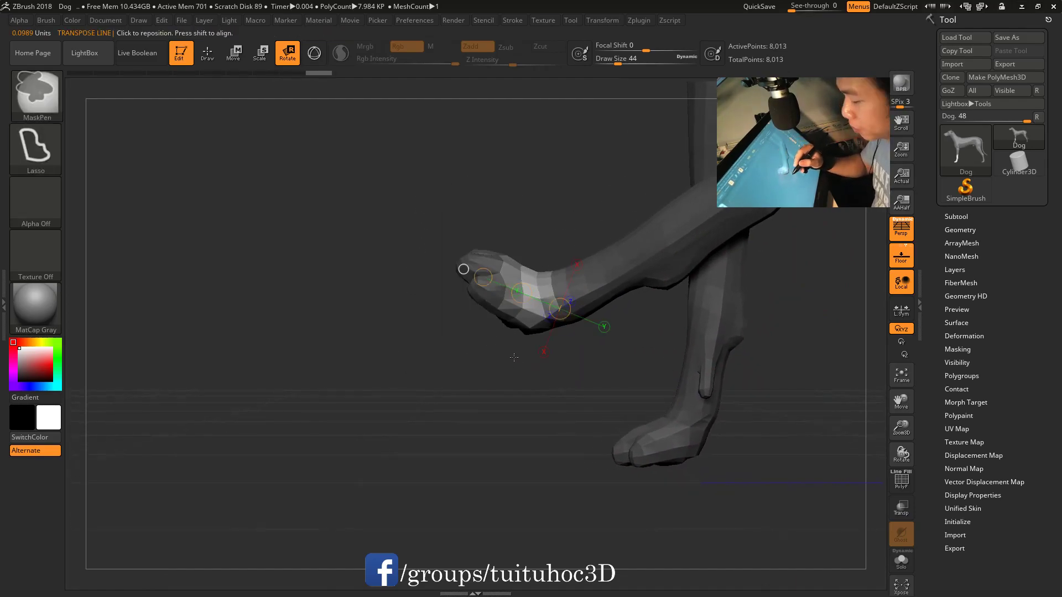
left_click_drag(506, 354, 498, 348, "ctrl")
mouse_move(548, 314)
left_mouse_down()
mouse_move(481, 264)
mouse_move(517, 375)
left_mouse_up()
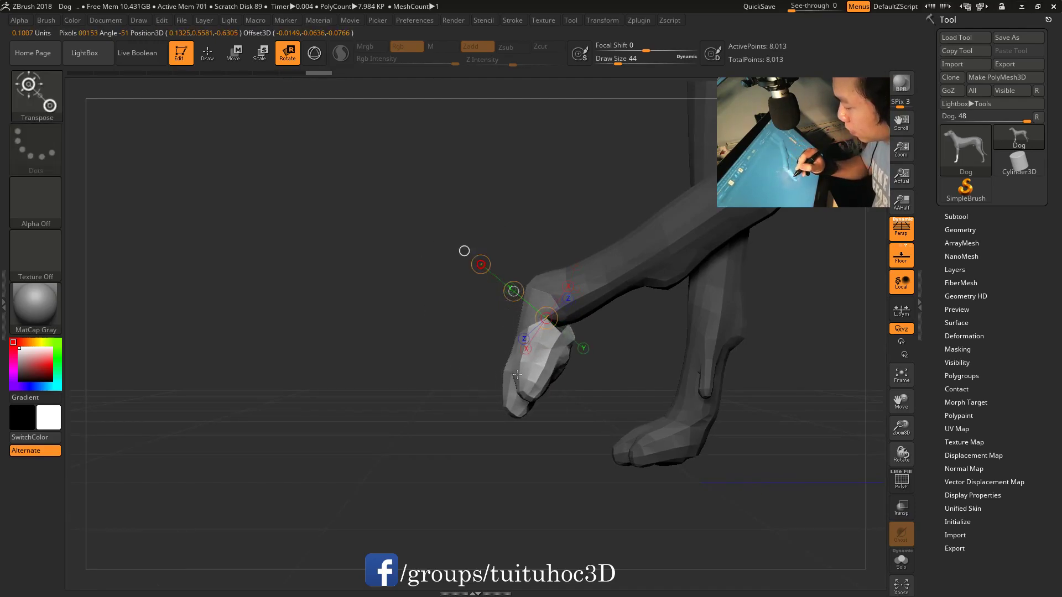
key("w")
mouse_move(637, 398)
left_mouse_down()
mouse_move(767, 395)
mouse_move(664, 382)
left_mouse_up()
left_click_drag(541, 236, 537, 368)
key("r")
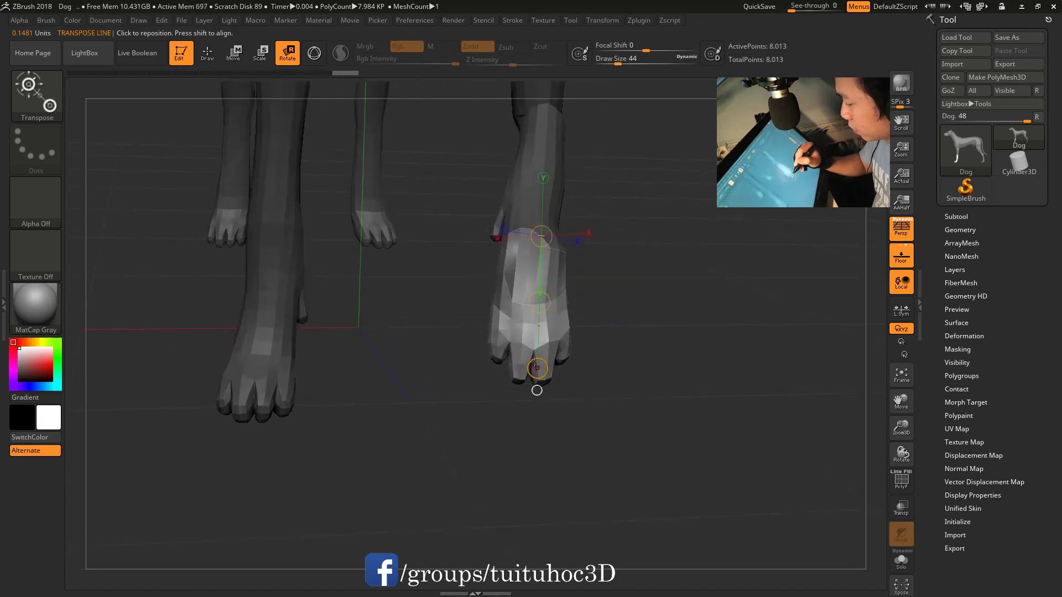
key("q")
mouse_move(609, 310)
left_mouse_down("alt")
mouse_move(645, 277)
mouse_move(704, 363)
mouse_move(655, 308)
mouse_move(671, 454)
mouse_move(686, 420)
mouse_move(502, 366)
left_mouse_up("alt")
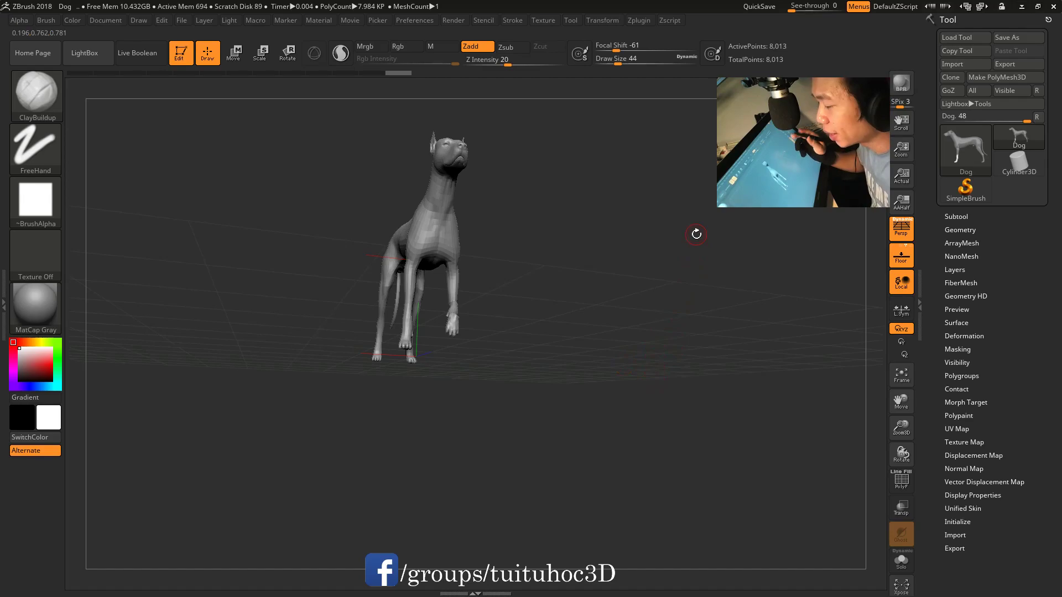
Step: Mask around the lower front leg, invert, and re-rotate it to adjust its angle
mouse_move(687, 313)
left_mouse_down()
mouse_move(723, 315)
mouse_move(714, 372)
mouse_move(712, 347)
mouse_move(683, 363)
left_mouse_up()
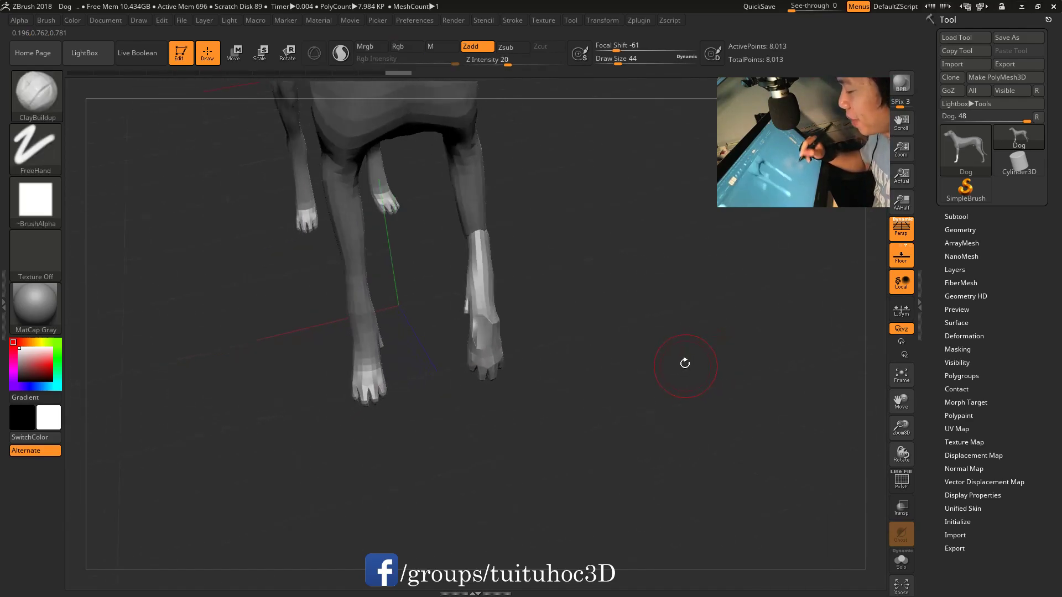
mouse_move(458, 244)
left_mouse_down("ctrl")
mouse_move(446, 392)
mouse_move(621, 214)
left_mouse_up("ctrl")
left_click(654, 301, "ctrl")
key("w")
mouse_move(478, 250)
left_mouse_down()
mouse_move(494, 365)
mouse_move(503, 361)
left_mouse_up()
key("r")
key("q")
Step: Check the pose from front and side views, then minimize ZBrush
mouse_move(592, 290)
left_mouse_down()
mouse_move(645, 293)
mouse_move(671, 275)
mouse_move(683, 330)
left_mouse_up()
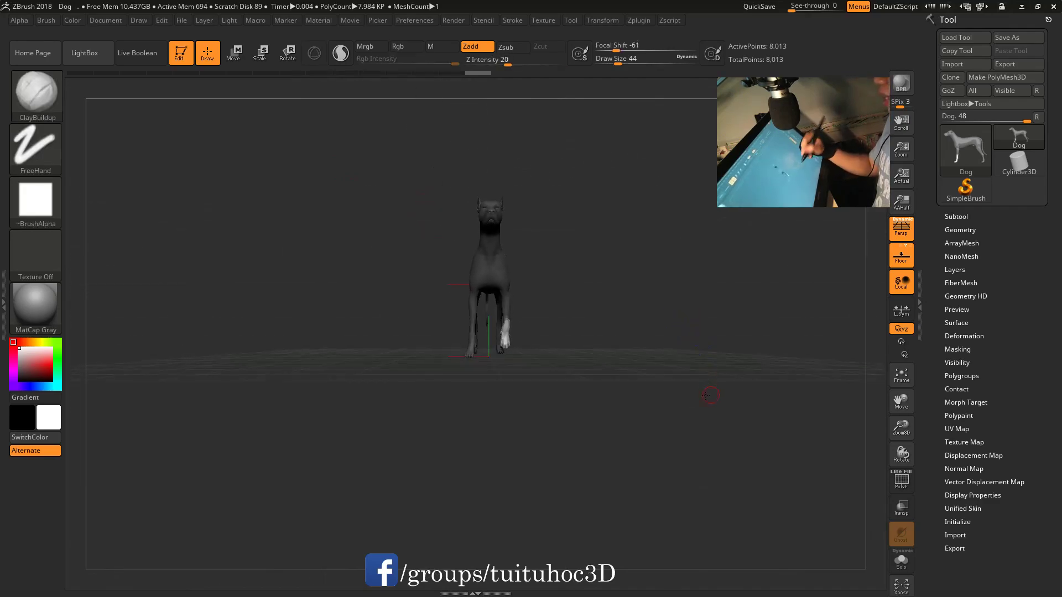
left_click_drag(710, 395, 438, 346)
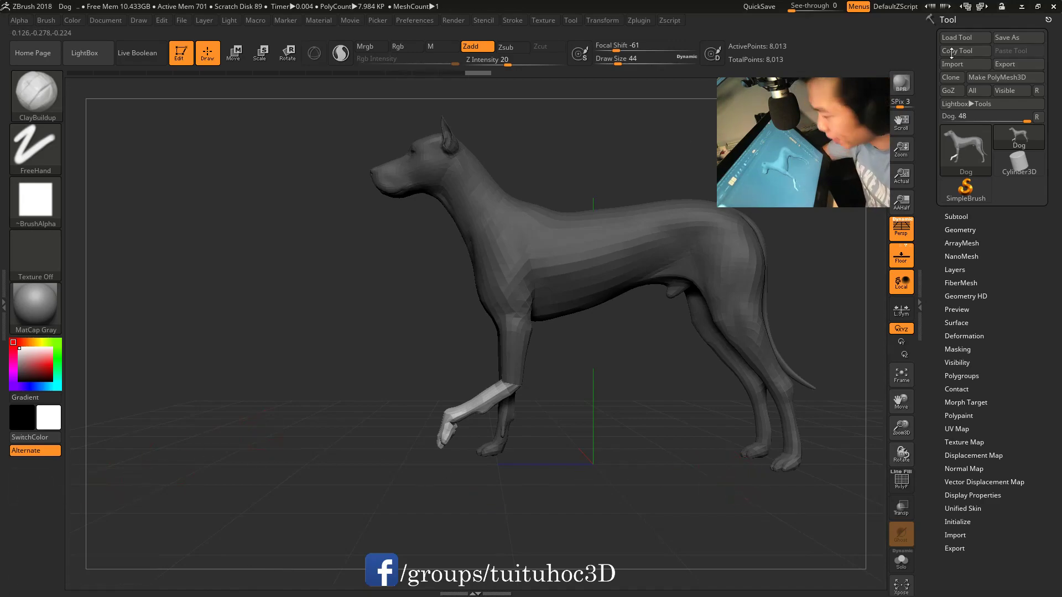
left_click(1020, 8)
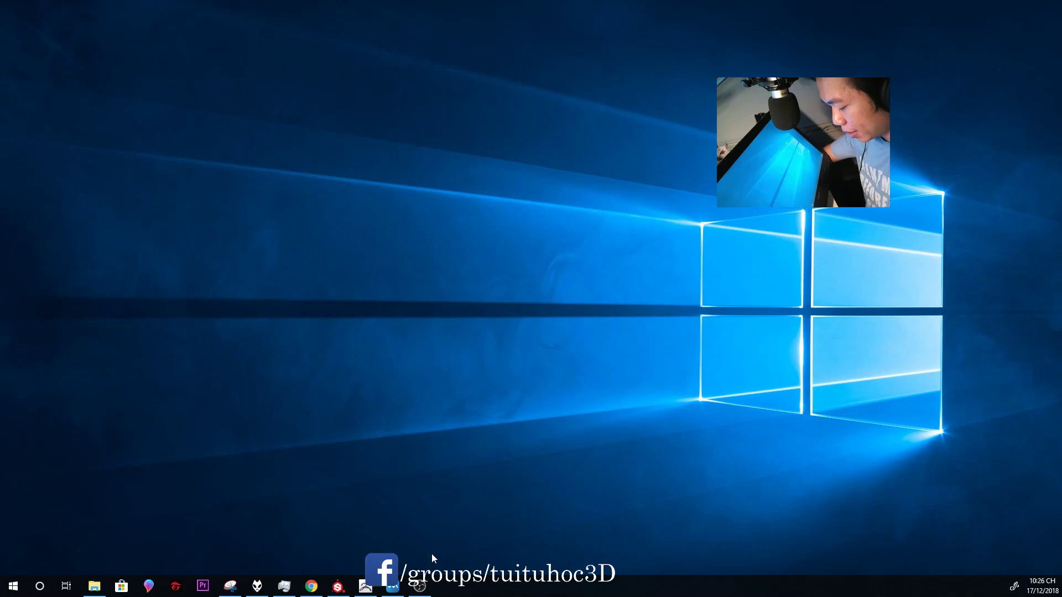
Step: Restore the ZBrush window from the Windows taskbar
left_click(365, 585)
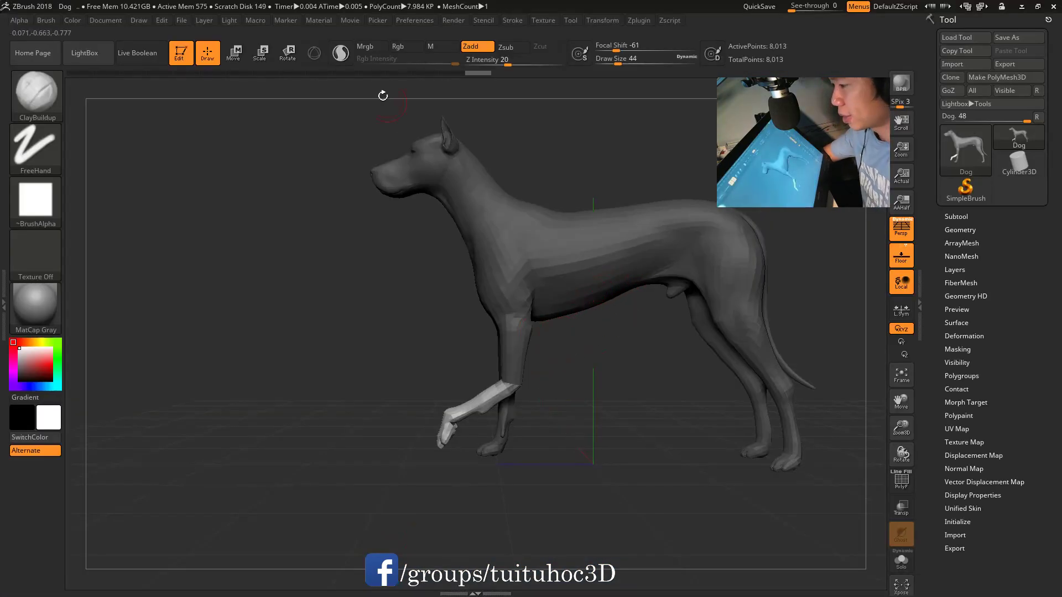
Step: Load DynaMesh_Sphere_128.ZPR from LightBox without saving the dog
left_click(100, 58)
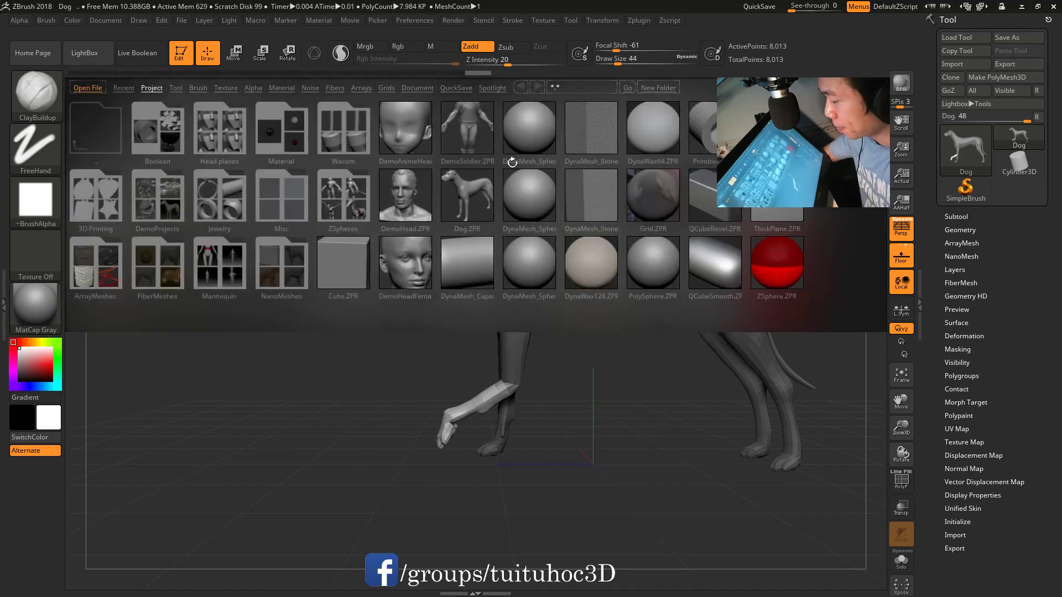
double_click(543, 123)
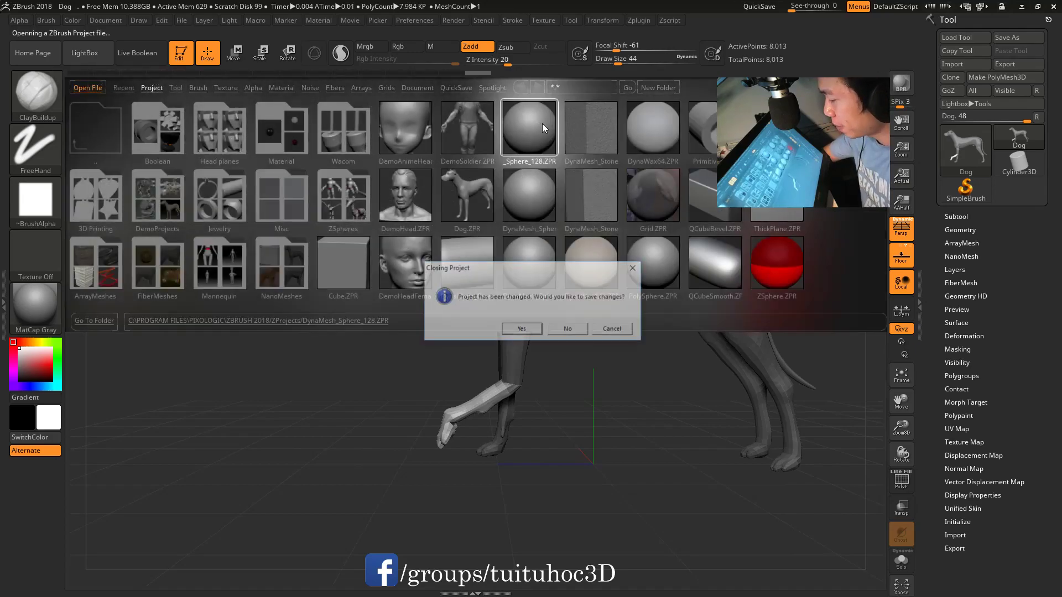
left_click(568, 330)
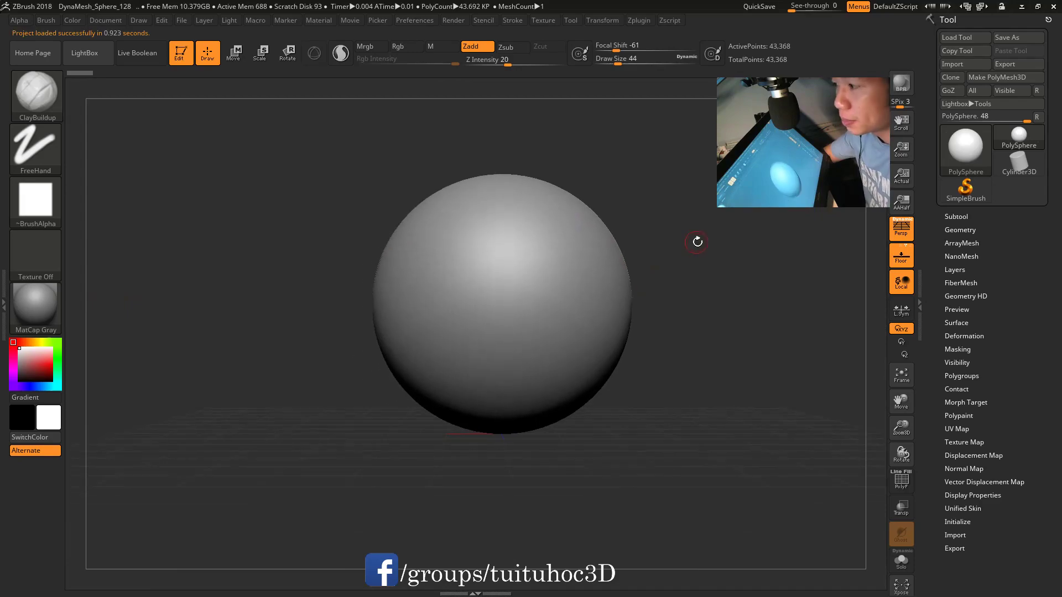
left_click_drag(696, 243, 711, 268, "alt")
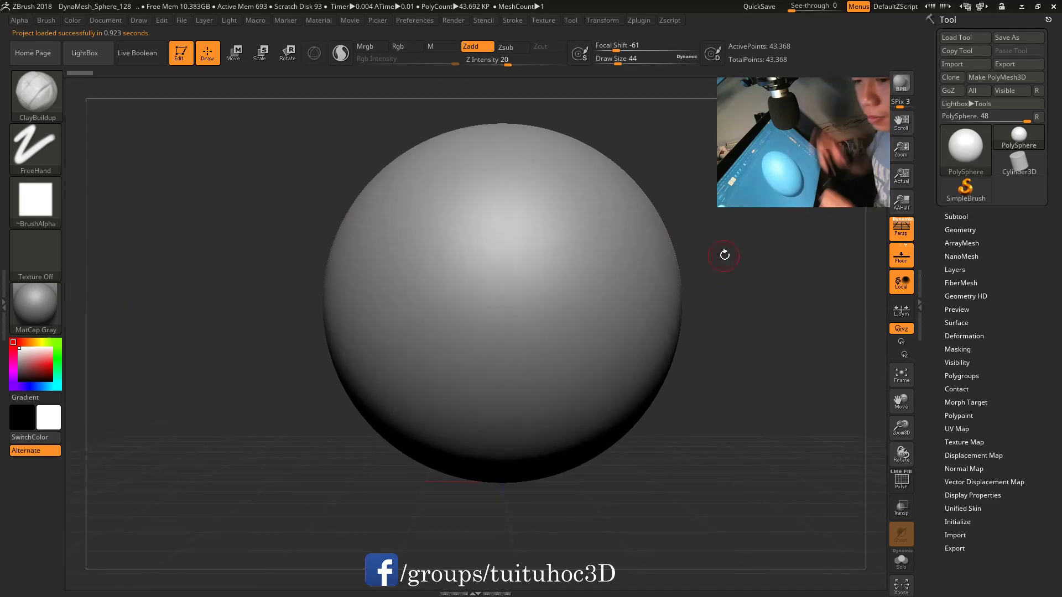
Step: Sculpt test wing strokes on the sphere, then undo them back to a smooth sphere
left_click_drag(568, 284, 587, 321)
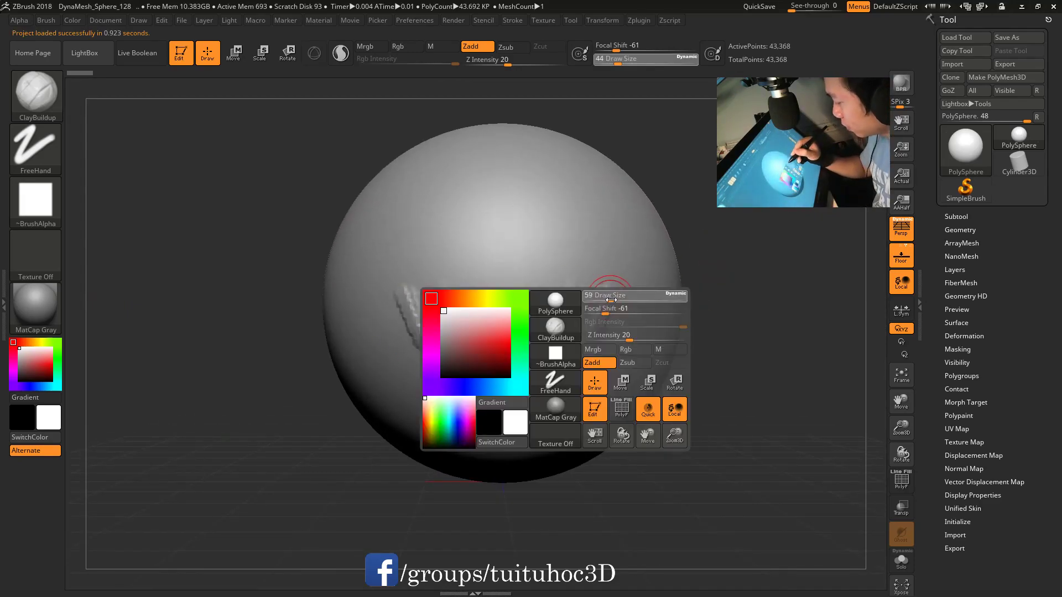
left_click_drag(592, 261, 629, 295)
key("ctrl+z")
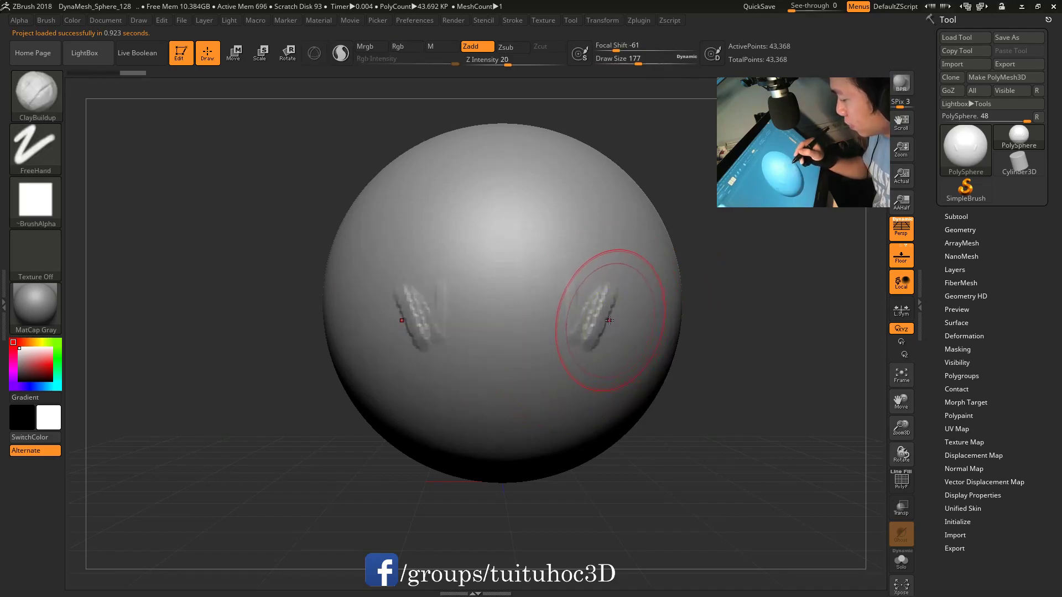
key("ctrl+shift+z")
mouse_move(652, 351)
left_mouse_down()
mouse_move(699, 351)
mouse_move(700, 412)
left_mouse_up()
key("ctrl+s")
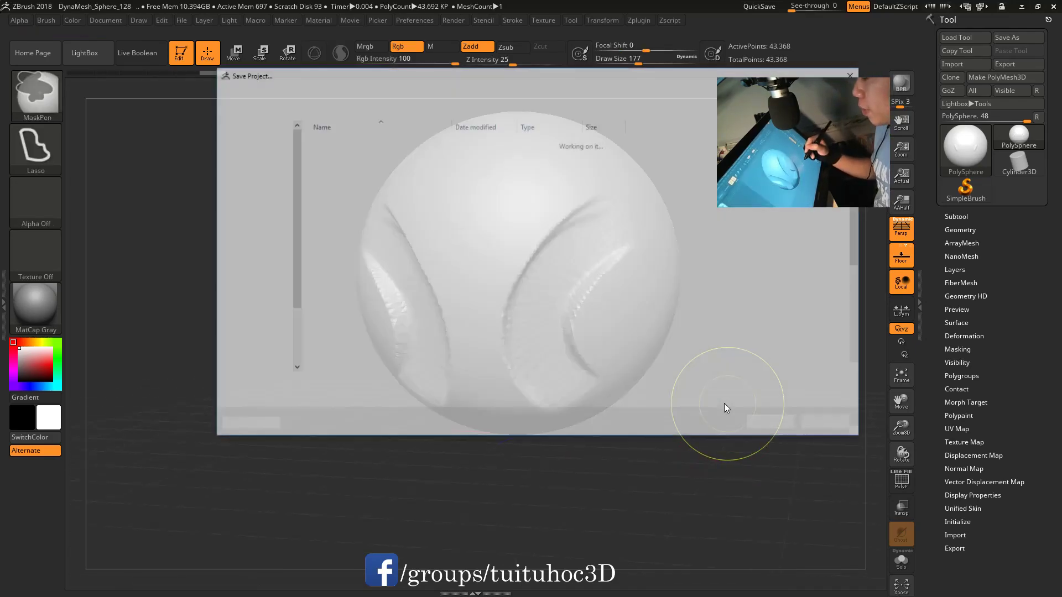
left_click(830, 425)
key("ctrl+z")
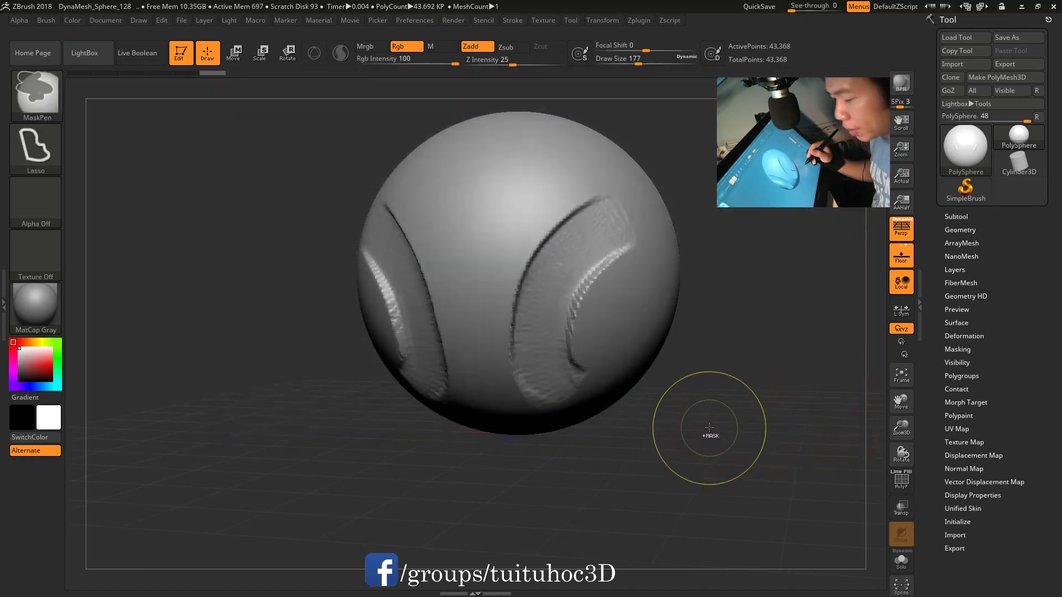
key("ctrl+z")
key("ctrl+z")
key("ctrl+z")
key("ctrl+z")
mouse_move(712, 403)
left_mouse_down()
mouse_move(728, 387)
mouse_move(691, 412)
left_mouse_up()
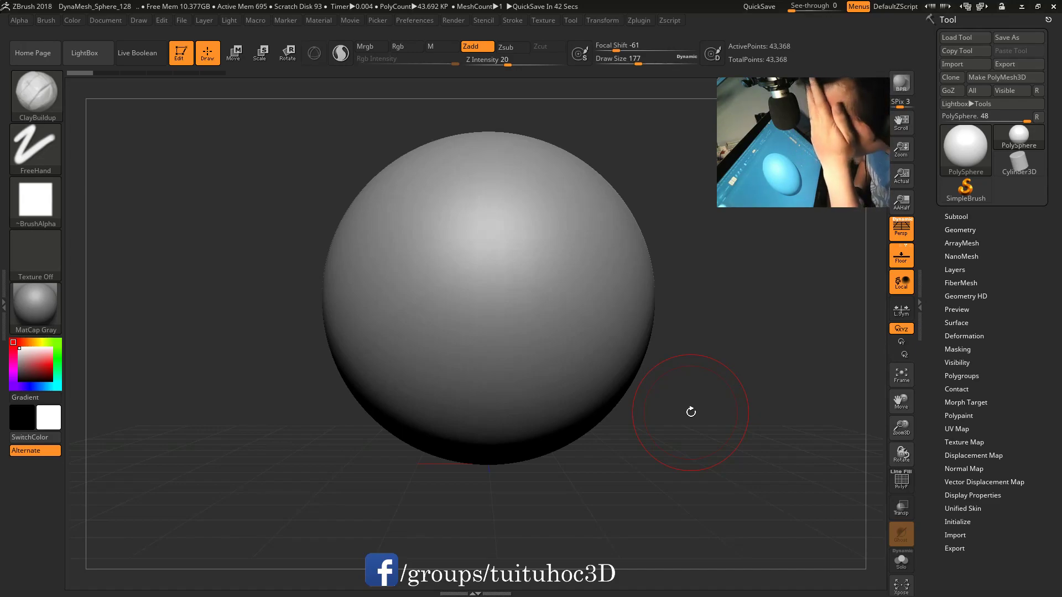
Step: Mask half the sphere, drag the free half right into a capsule, and clear the mask
mouse_move(678, 340)
left_mouse_down("alt")
mouse_move(684, 319)
mouse_move(752, 399)
left_mouse_up("alt")
key("r")
key("q")
left_click_drag(680, 369, 602, 380, "alt")
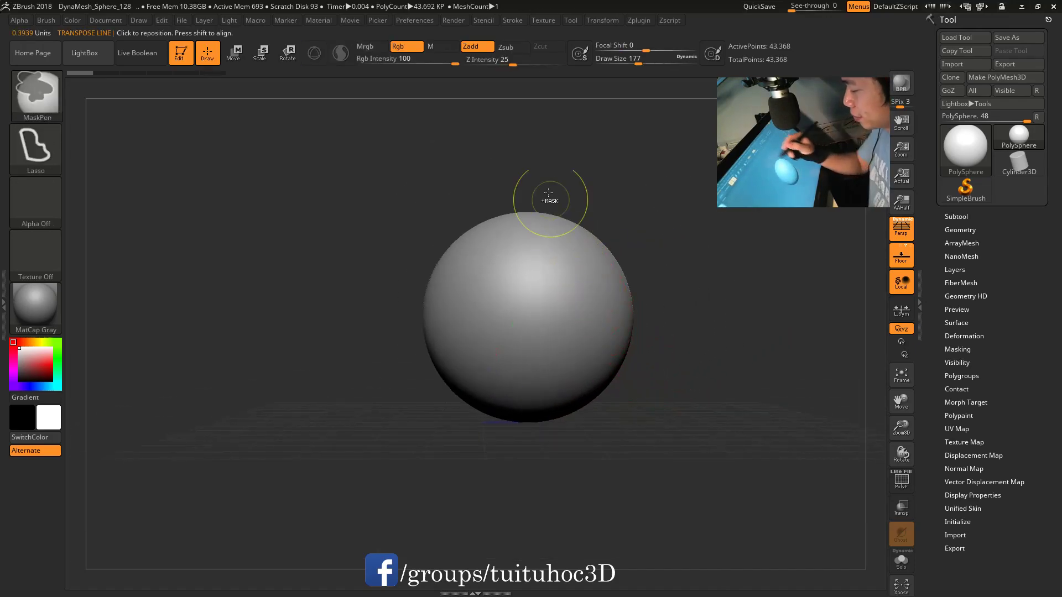
left_click_drag(550, 202, 622, 486, "ctrl")
left_click_drag(540, 182, 554, 431, "ctrl")
key("w")
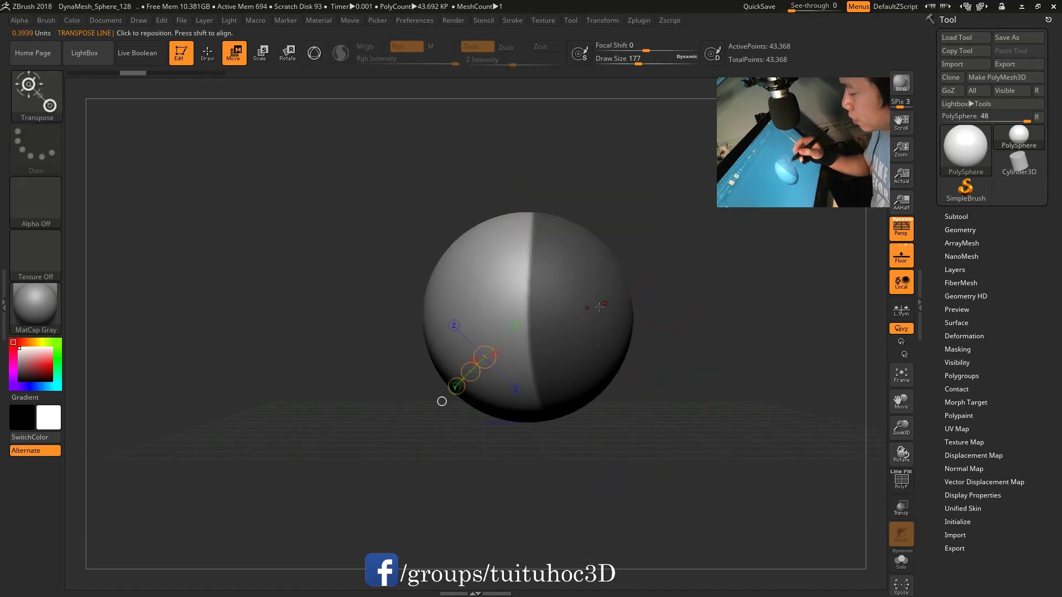
left_click(681, 331, "ctrl")
left_click_drag(573, 325, 724, 322)
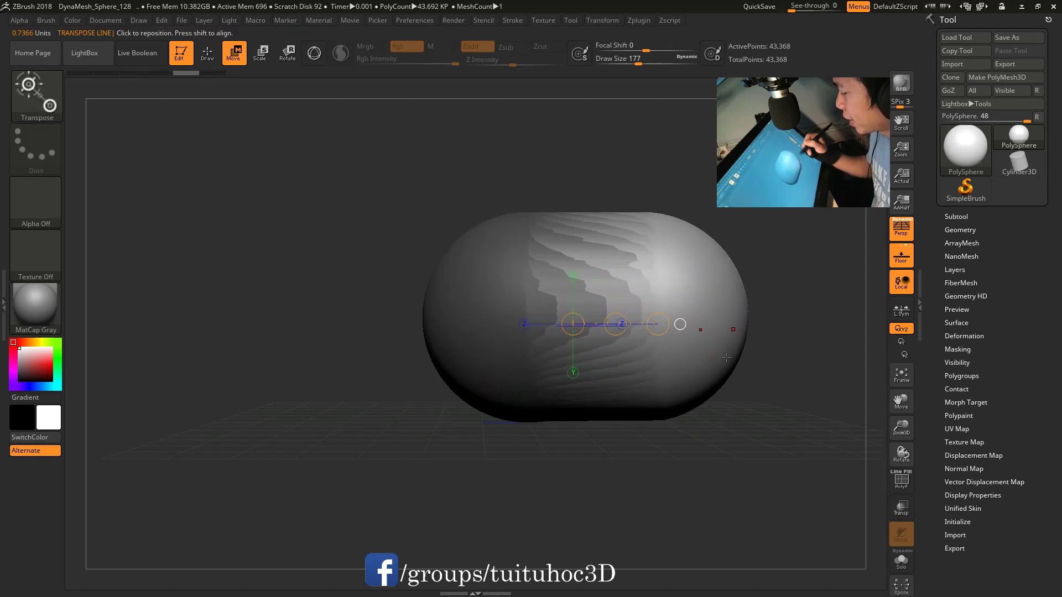
key("q")
left_click(700, 422, "ctrl")
left_click_drag(736, 446, 688, 387, "alt")
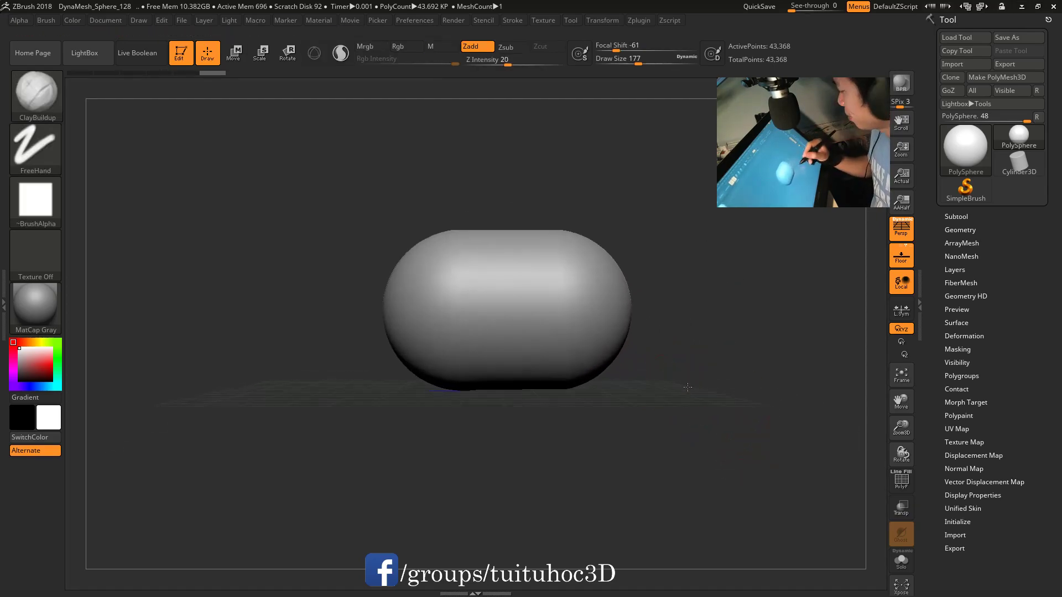
Step: Insert a Cylinder3D as a new subtool
left_click(954, 228)
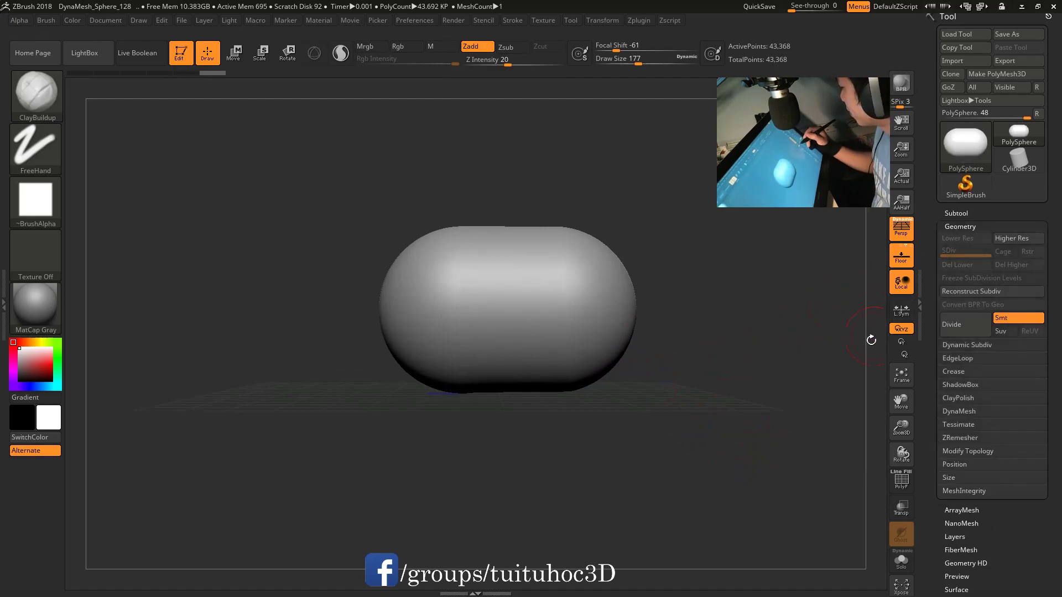
left_click(953, 215)
scroll(1010, 320, "down", 3)
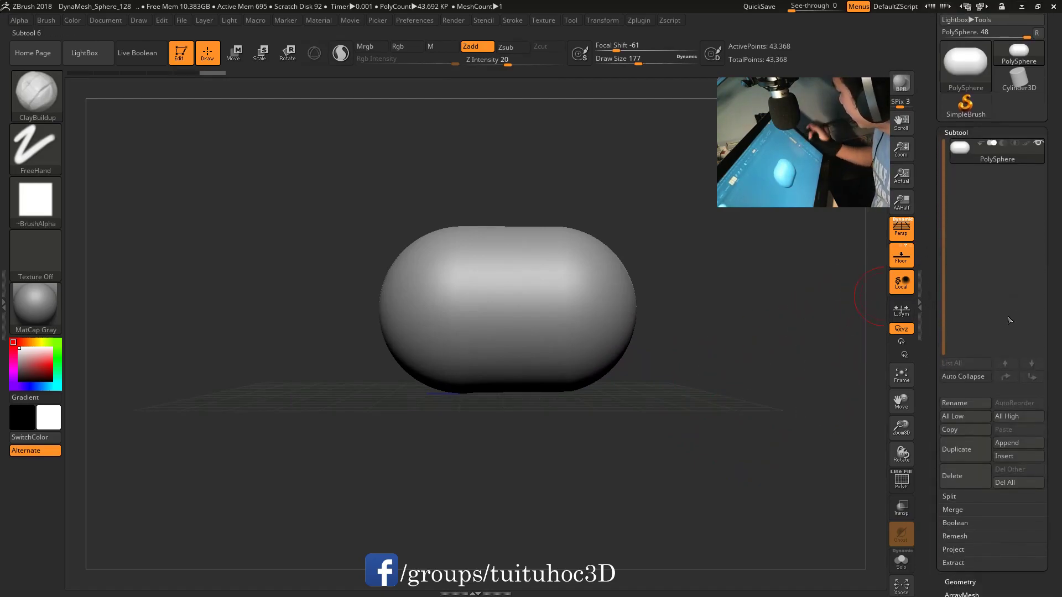
left_click(1009, 459)
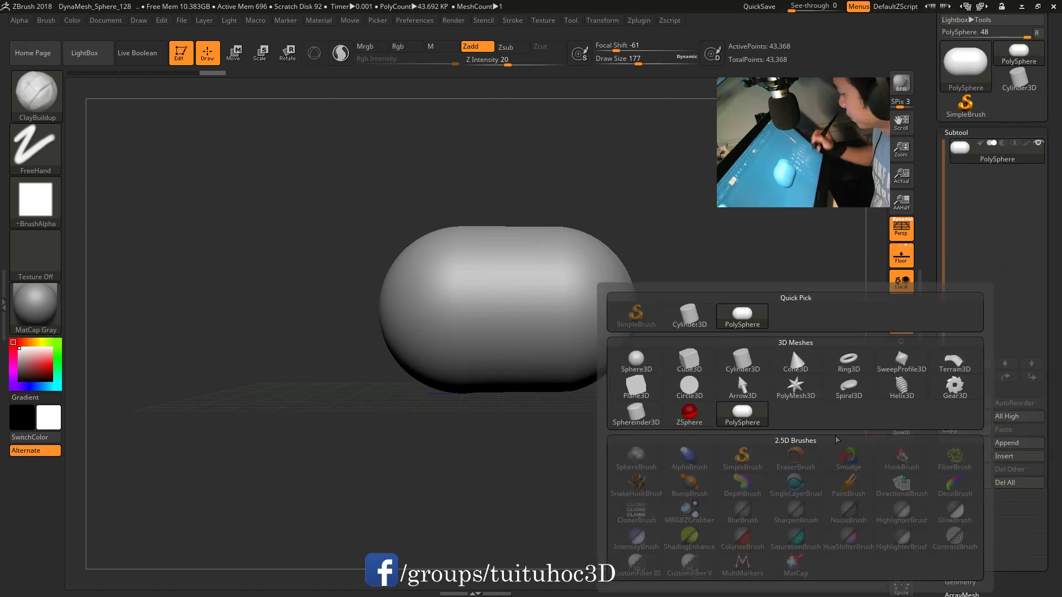
left_click(754, 368)
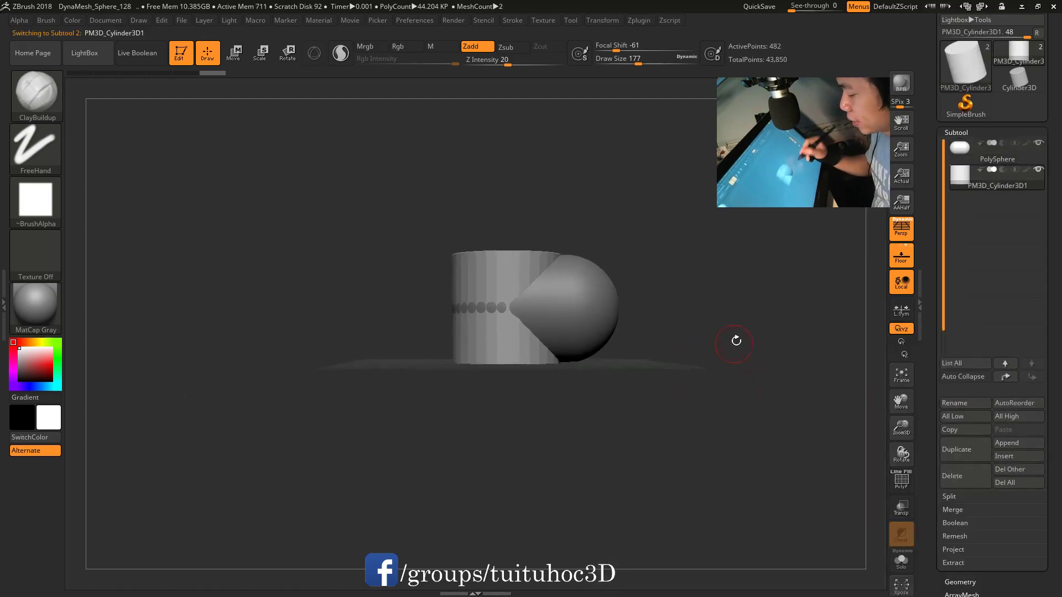
Step: Stretch the cylinder taller with the 3D gizmo and move it below the body
key("r")
left_click(314, 53)
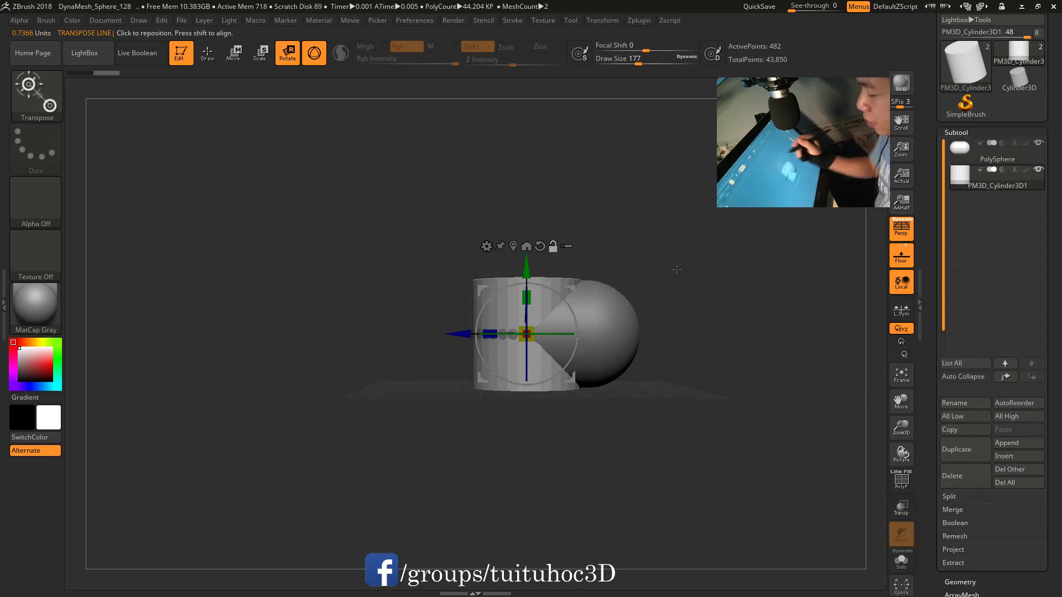
left_click_drag(530, 297, 529, 254)
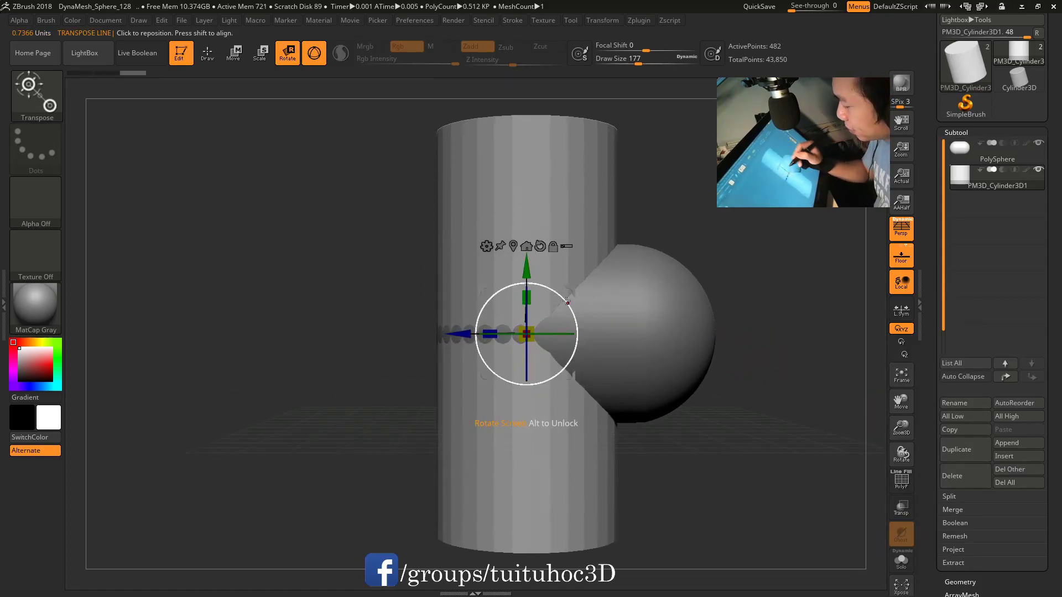
mouse_move(515, 344)
left_mouse_down()
mouse_move(526, 335)
mouse_move(682, 431)
mouse_move(731, 349)
mouse_move(613, 301)
mouse_move(611, 277)
left_mouse_up()
key("w")
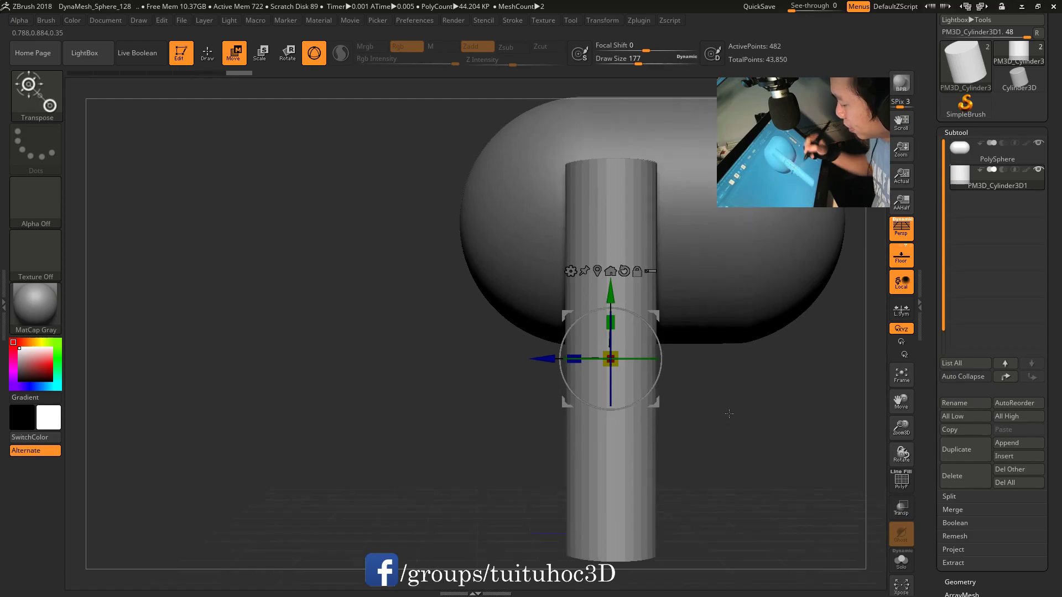
Step: Scale the cylinder down with the gizmo so it is thinner and shorter
left_click_drag(692, 387, 629, 313, "alt")
left_click_drag(599, 384, 586, 402)
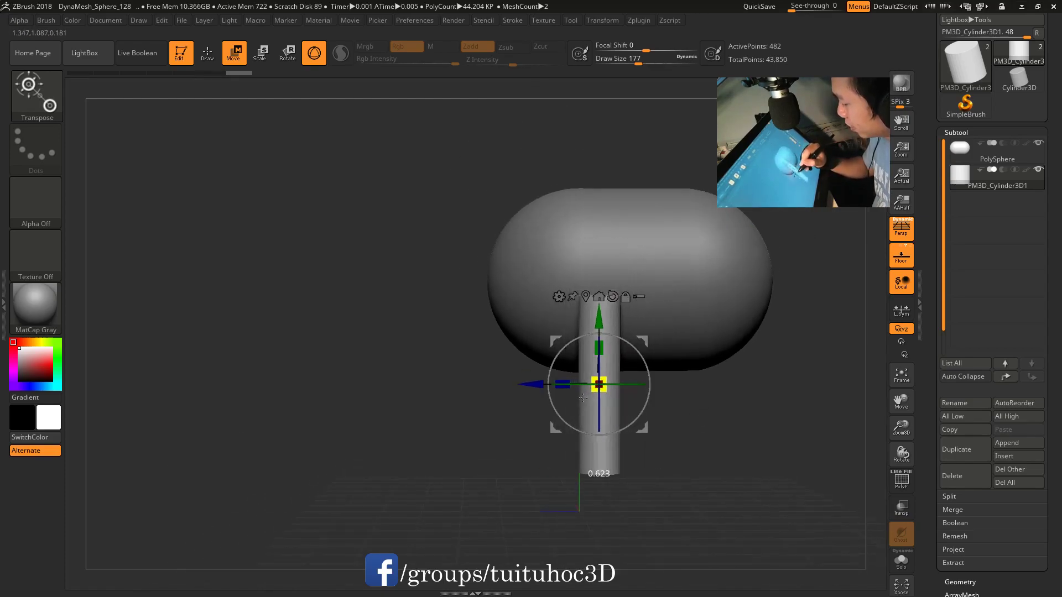
mouse_move(691, 387)
left_mouse_down("alt")
mouse_move(680, 432)
mouse_move(735, 388)
left_mouse_up("alt")
mouse_move(674, 341)
left_mouse_down()
mouse_move(570, 342)
mouse_move(689, 376)
left_mouse_up()
key("q")
Step: Tilt the cylinder diagonally with the gizmo, then turn the view so it stands upright
mouse_move(696, 416)
left_mouse_down()
mouse_move(696, 457)
mouse_move(587, 384)
left_mouse_up()
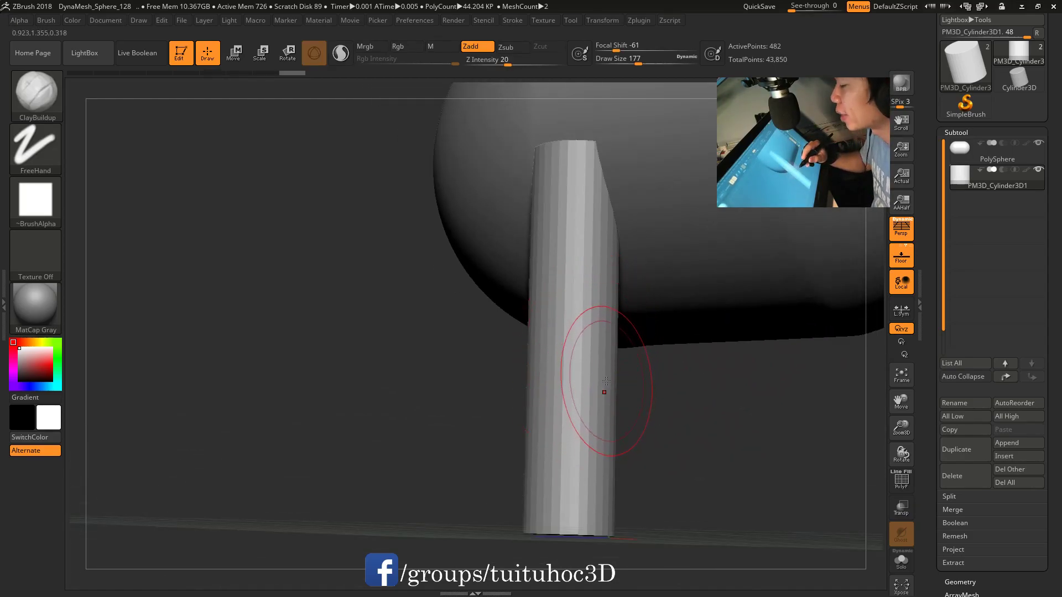
left_click_drag(715, 420, 675, 392)
key("w")
left_click_drag(612, 301, 594, 280)
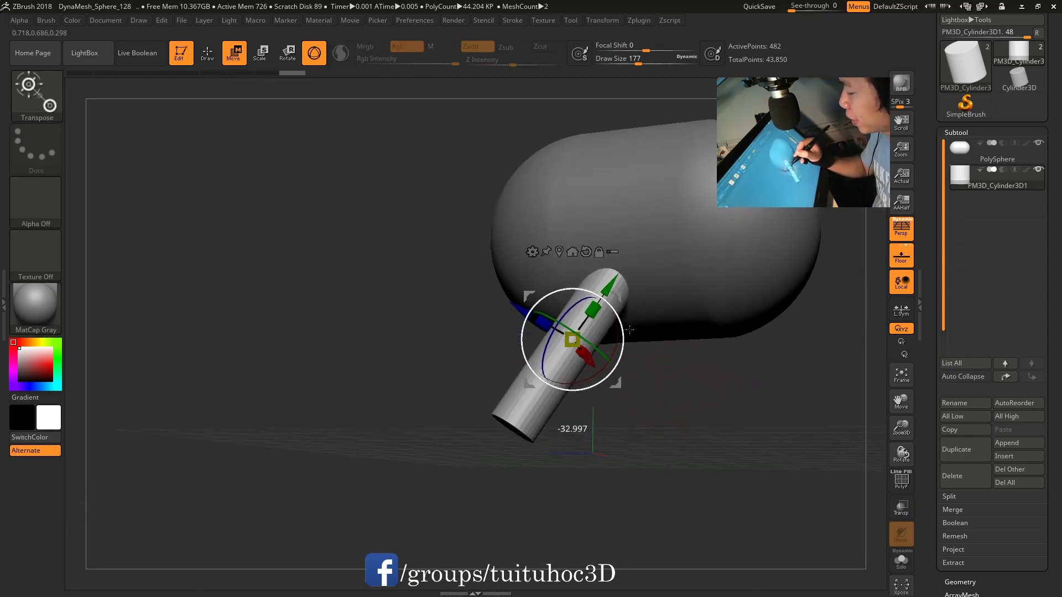
left_click_drag(681, 421, 584, 273)
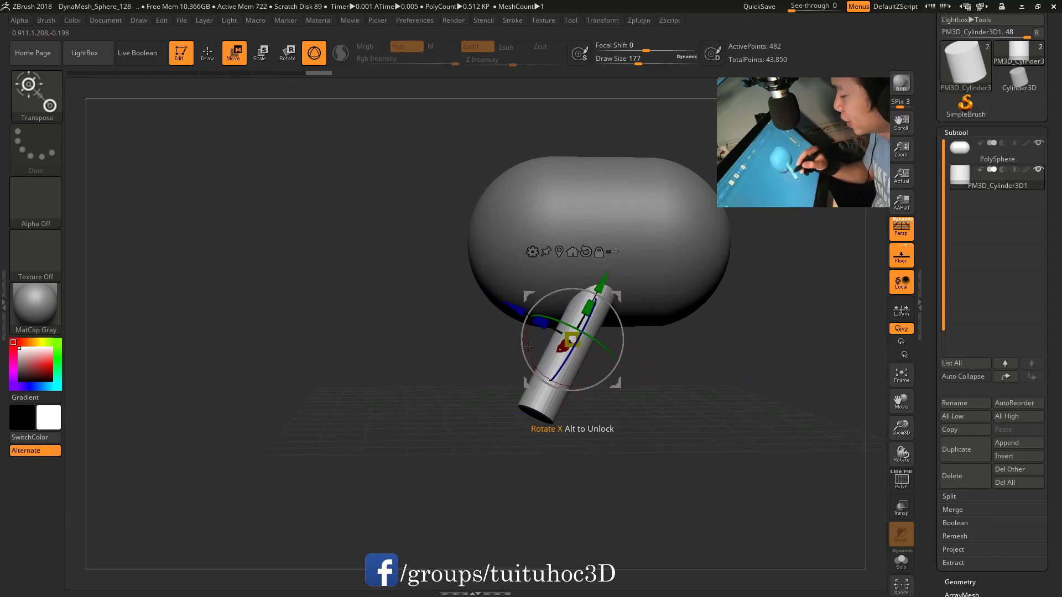
mouse_move(608, 310)
left_mouse_down()
mouse_move(618, 298)
mouse_move(685, 351)
mouse_move(589, 338)
left_mouse_up()
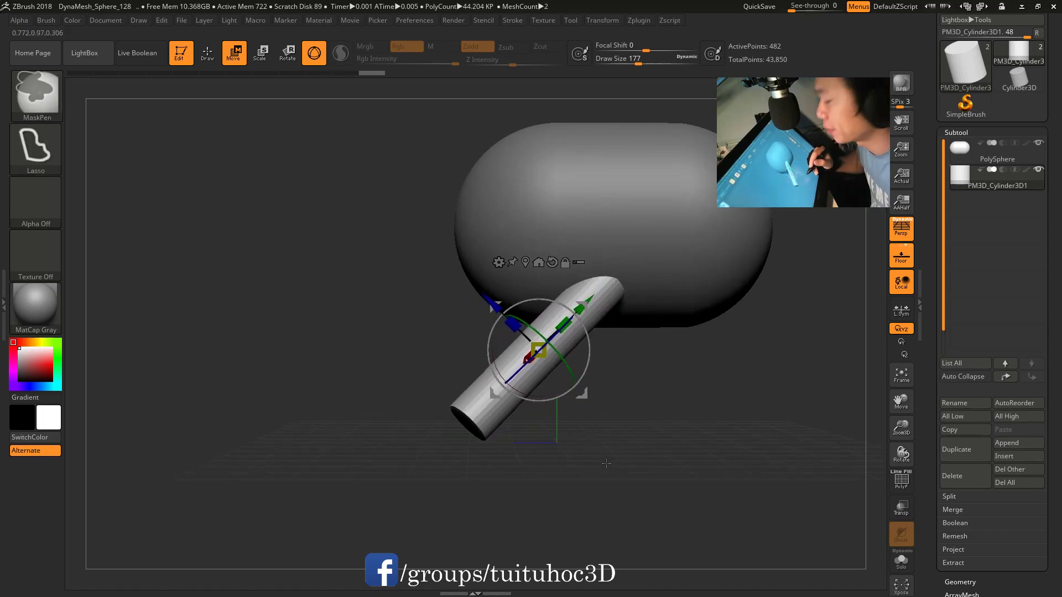
mouse_move(605, 467)
left_mouse_down()
mouse_move(706, 391)
mouse_move(586, 306)
left_mouse_up()
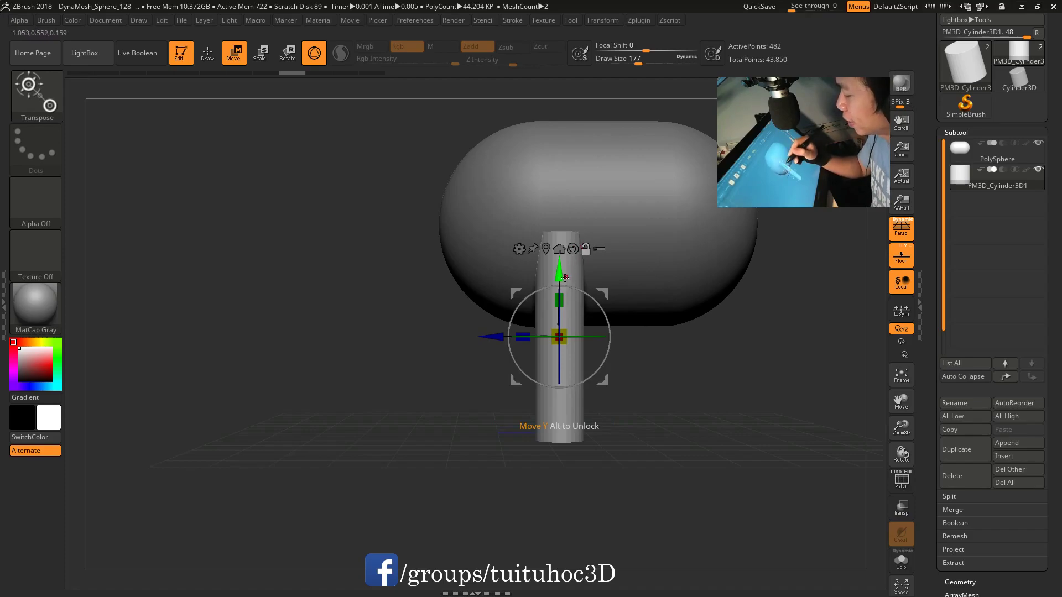
Step: Move the pivot to the cylinder's top and swing its upper end into the body
left_click_drag(560, 265, 560, 164, "alt")
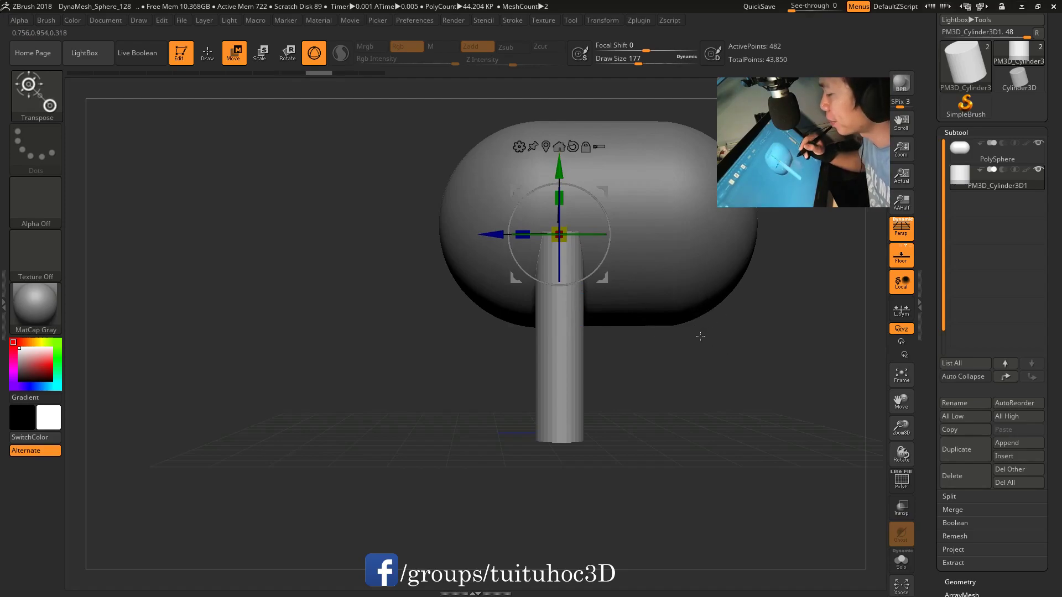
left_click_drag(731, 385, 714, 357, "alt")
mouse_move(614, 204)
left_mouse_down()
mouse_move(613, 178)
mouse_move(598, 269)
left_mouse_up()
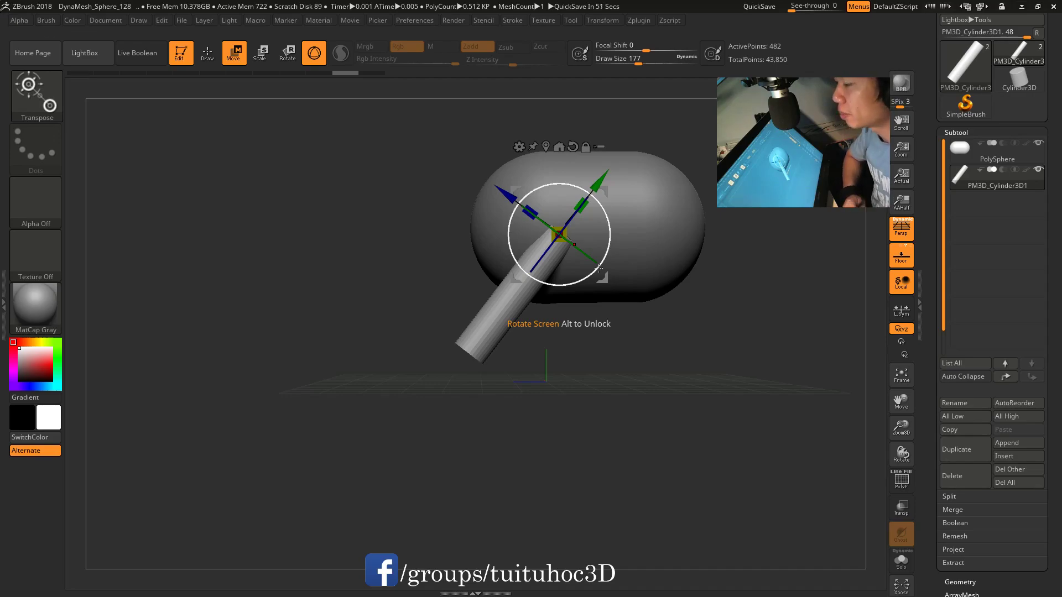
left_click_drag(663, 309, 671, 280, "alt")
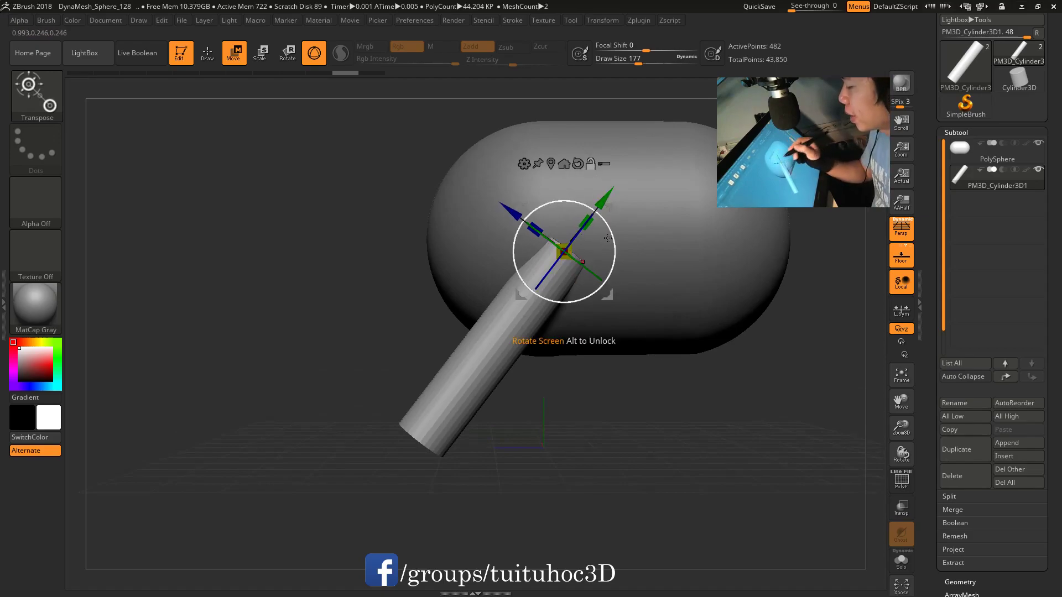
mouse_move(604, 236)
left_mouse_down()
mouse_move(589, 292)
mouse_move(570, 249)
left_mouse_up()
Step: Mask the cylinder's upper half, then rotate the lower half down around a mid-point pivot
key("q")
left_click_drag(476, 327, 666, 422, "ctrl")
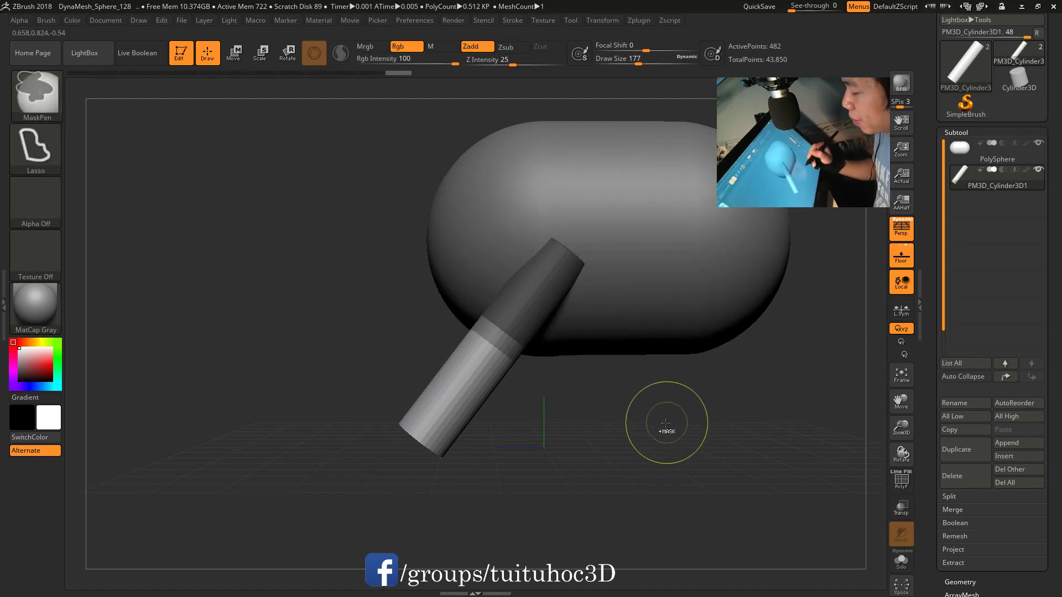
key("w")
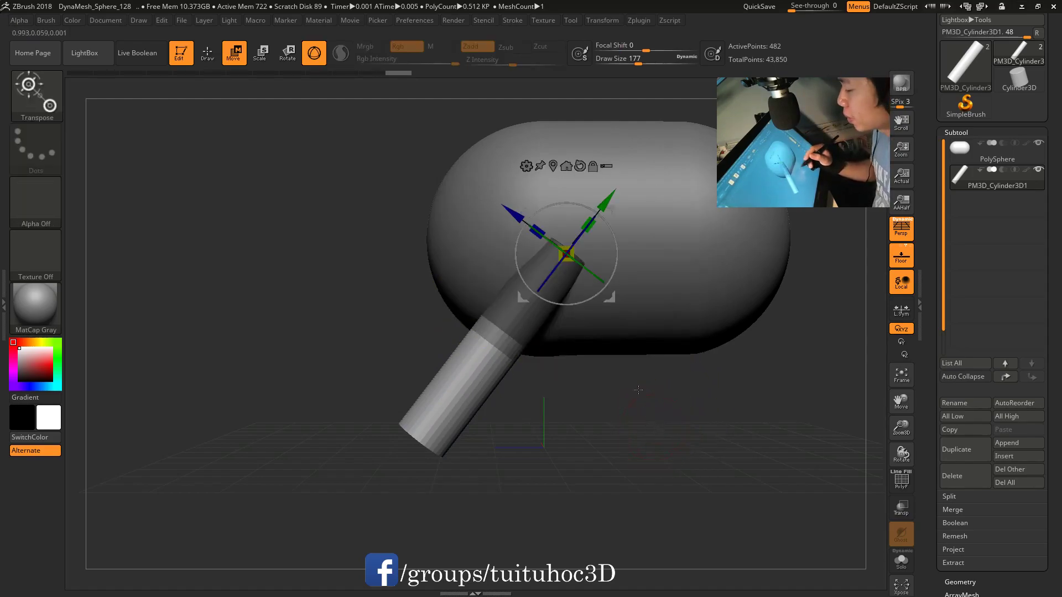
left_click_drag(612, 297, 542, 383)
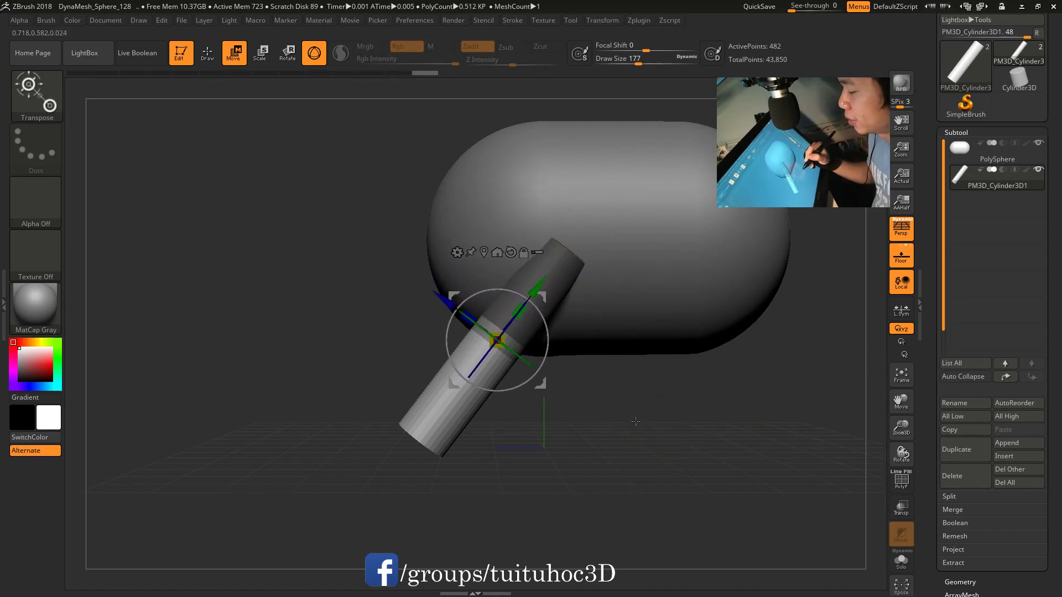
left_click_drag(540, 387, 500, 278)
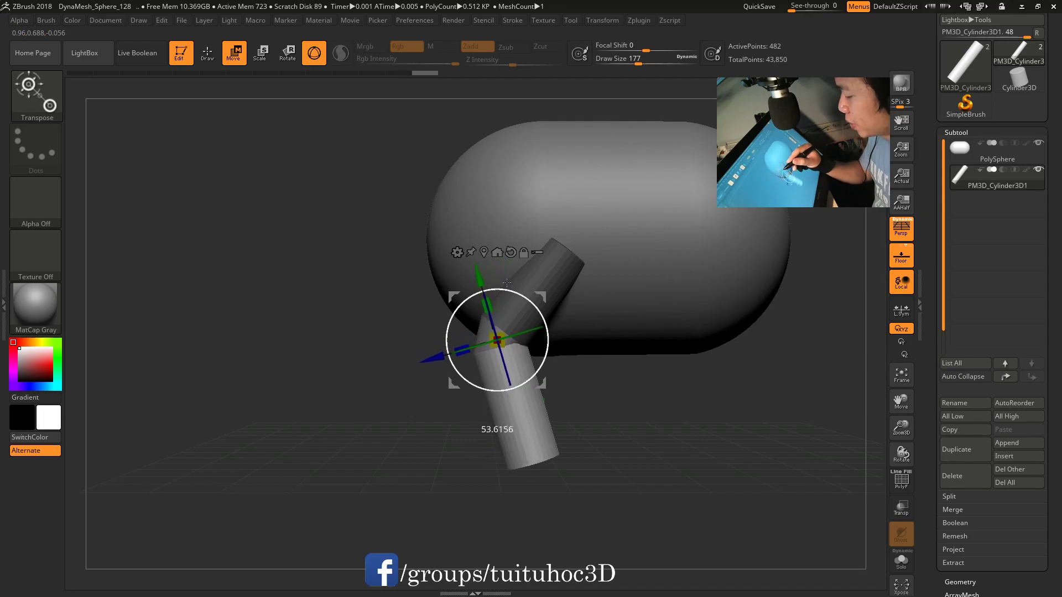
key("q")
mouse_move(696, 401)
left_mouse_down()
mouse_move(715, 353)
mouse_move(711, 431)
mouse_move(711, 409)
mouse_move(768, 379)
mouse_move(735, 426)
mouse_move(741, 398)
left_mouse_up()
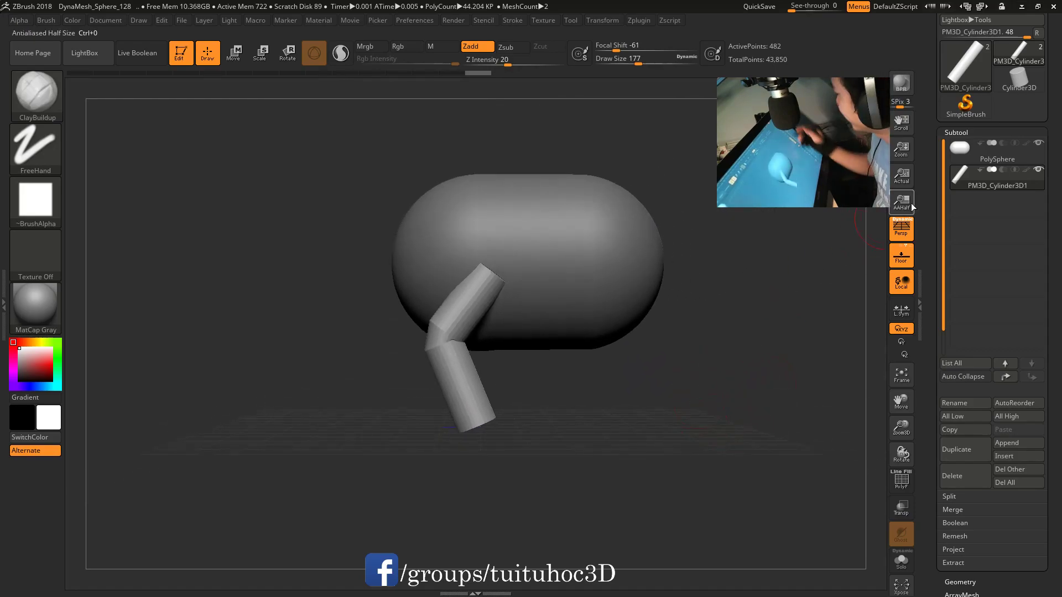
Step: Merge all visible subtools into the PolySphere body with MergeVisible
left_click(972, 165)
scroll(985, 276, "down", 2)
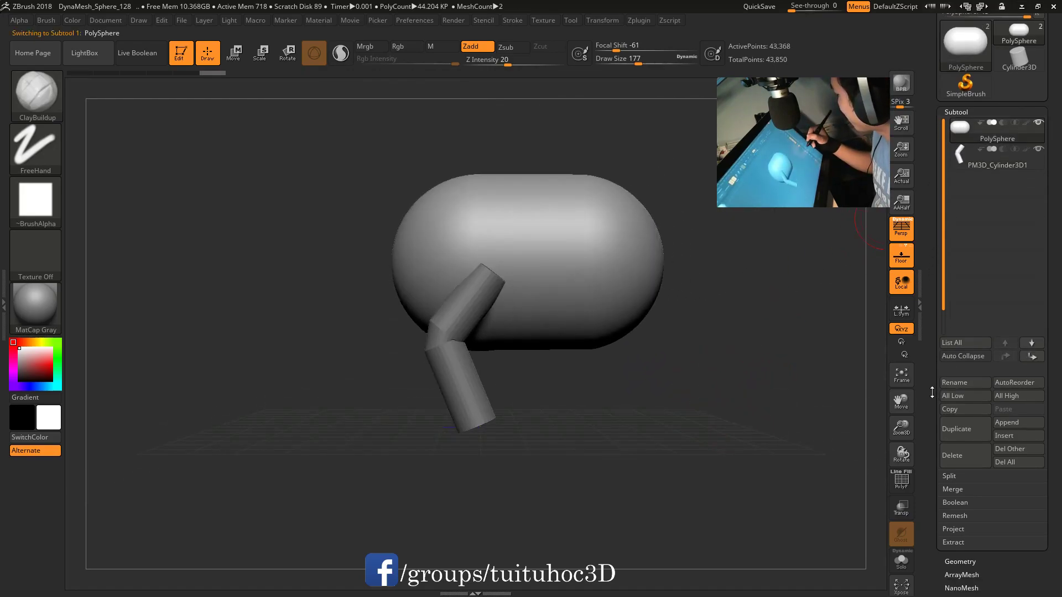
scroll(934, 454, "down", 2)
left_click(960, 433)
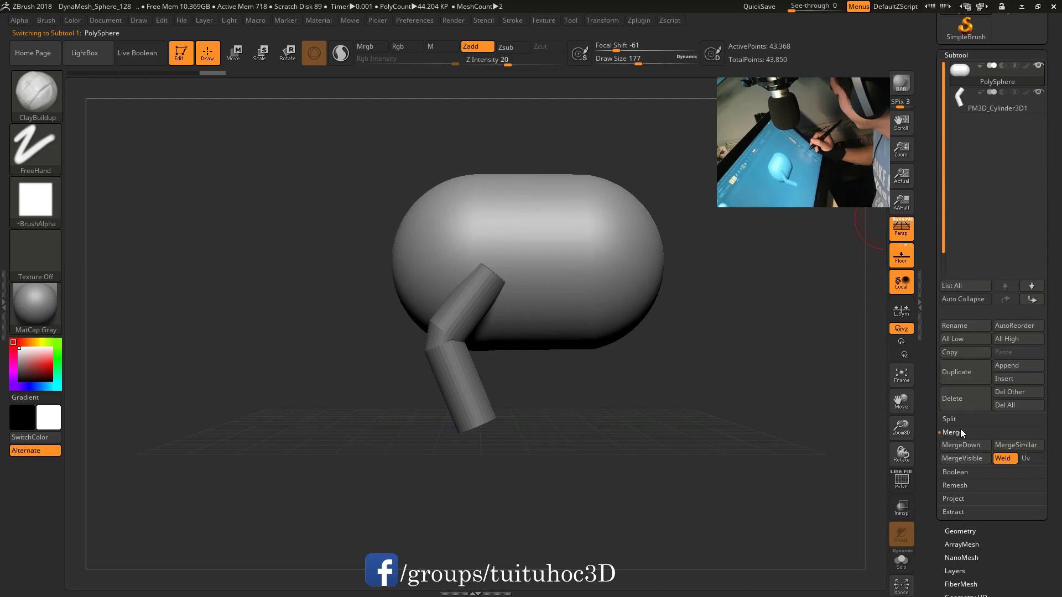
left_click(863, 471)
left_click_drag(773, 456, 750, 441)
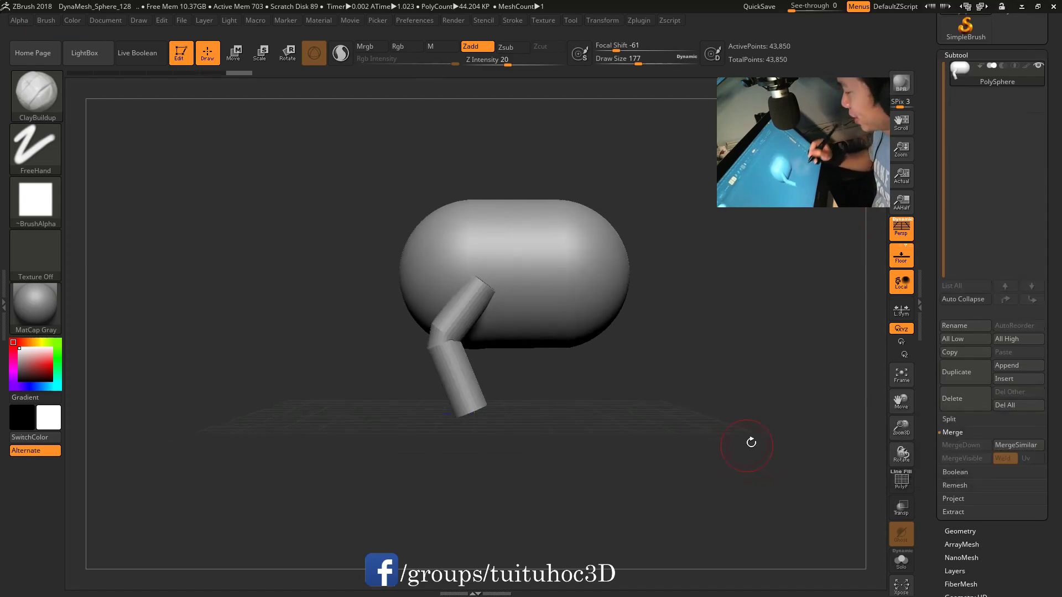
Step: DynaMesh the merged mesh at resolution 128 and start ClayBuildup strokes at the joint
left_click(959, 54)
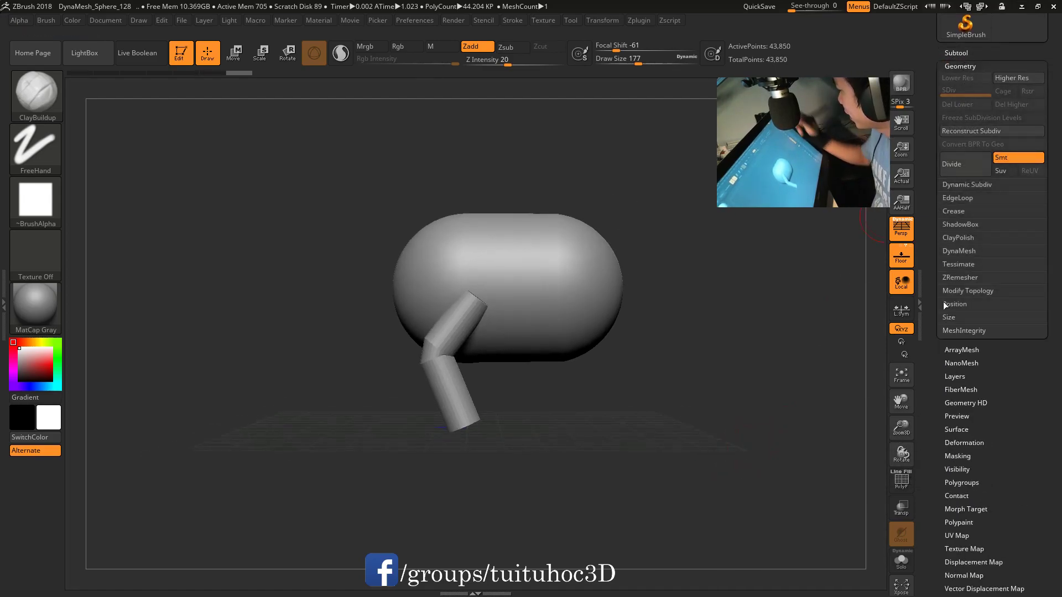
left_click(962, 250)
mouse_move(742, 458)
left_mouse_down()
mouse_move(748, 403)
mouse_move(678, 298)
left_mouse_up()
key("shift")
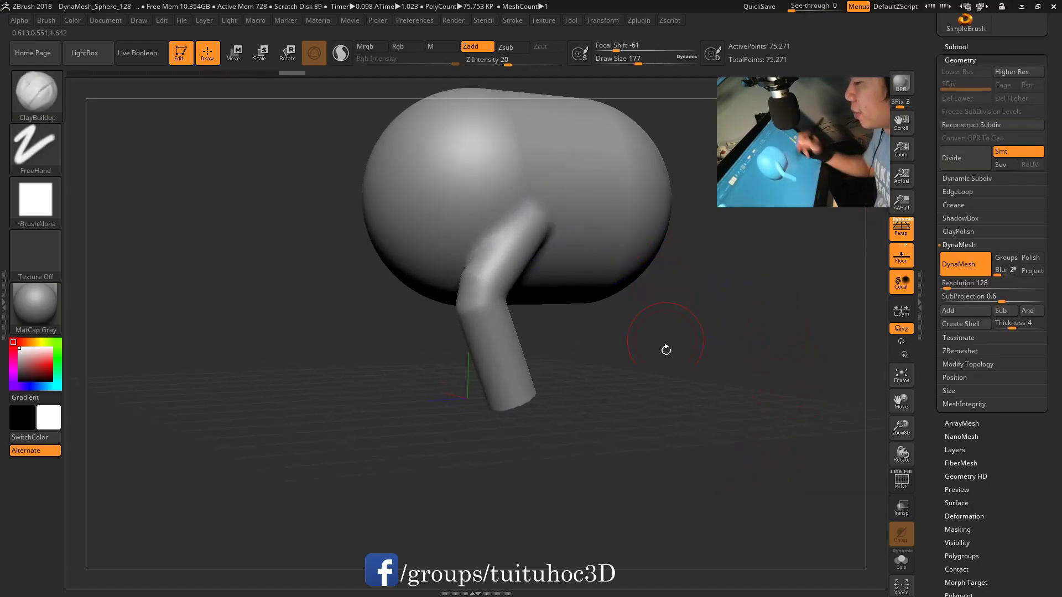
left_click_drag(667, 334, 517, 285, "shift")
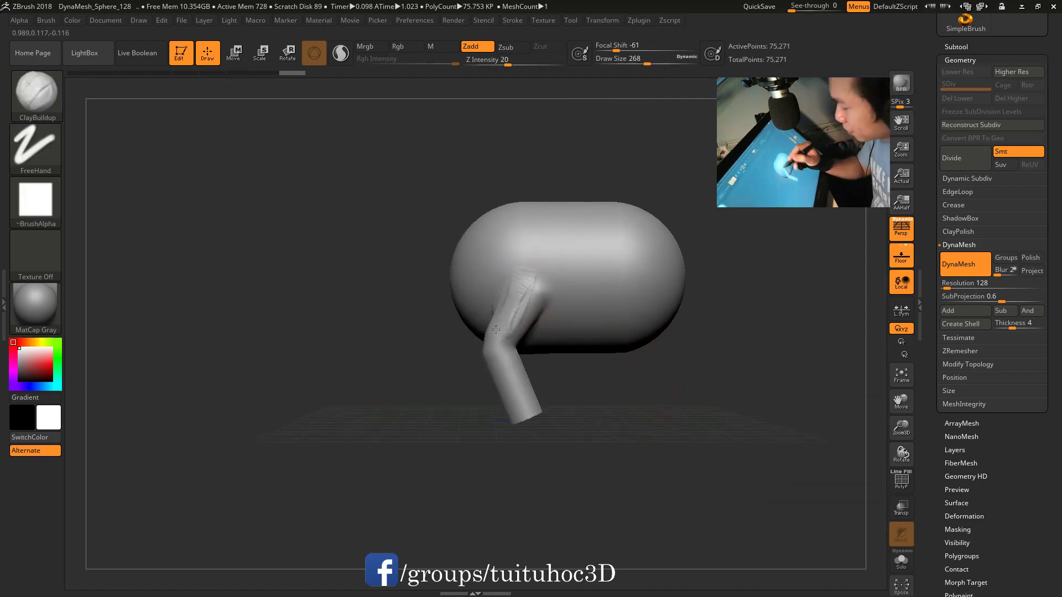
left_click_drag(546, 309, 531, 265, "alt")
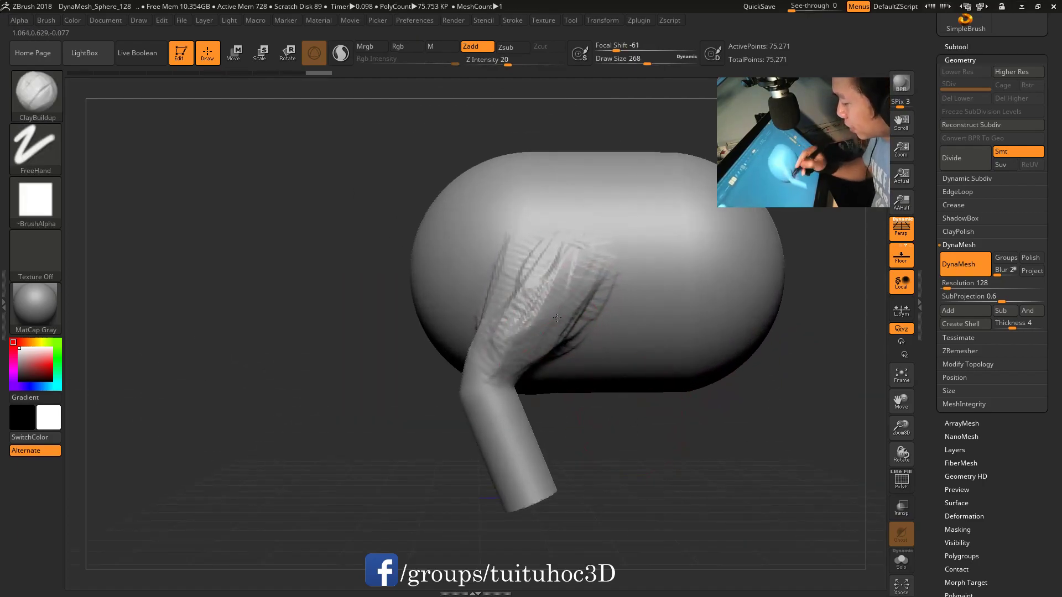
Step: Add more clay strokes over the limb-body joint and reduce the brush size to 136
left_click_drag(531, 343, 586, 232)
mouse_move(487, 332)
left_mouse_down()
mouse_move(512, 211)
mouse_move(542, 180)
left_mouse_up()
left_click_drag(576, 182, 555, 284)
mouse_move(531, 343)
left_mouse_down()
mouse_move(575, 216)
mouse_move(564, 291)
left_mouse_up()
left_click_drag(636, 409, 692, 384)
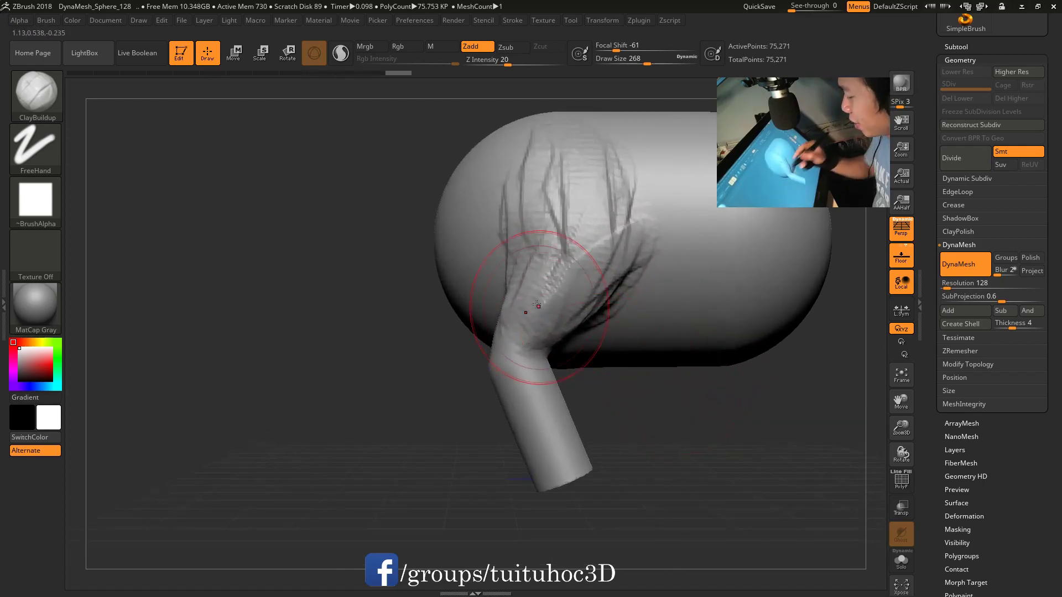
key("space")
left_click_drag(531, 327, 509, 326)
left_click_drag(637, 387, 671, 360)
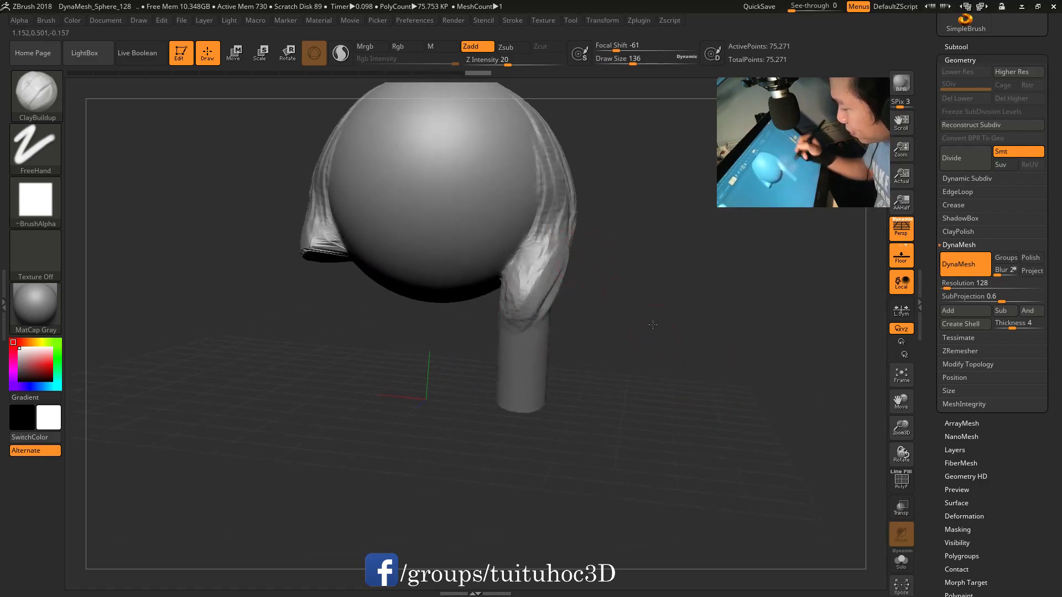
Step: Enlarge the brush size to 158 and then 207, undoing the last smoothing stroke
left_click_drag(619, 332, 683, 318)
key("space")
mouse_move(545, 314)
left_mouse_down()
mouse_move(603, 308)
mouse_move(538, 203)
left_mouse_up()
key("space")
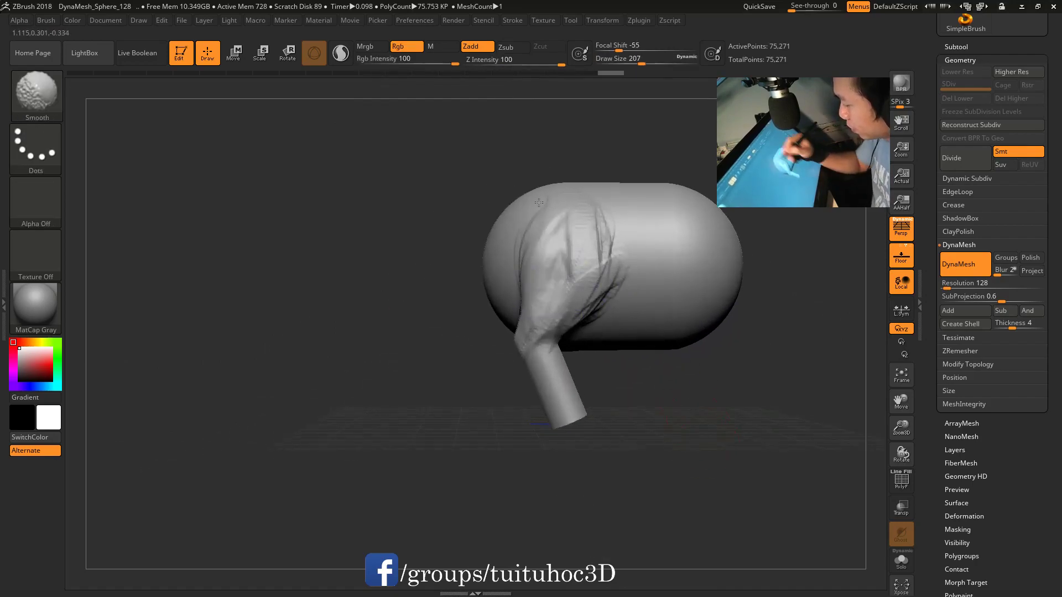
left_click_drag(598, 278, 589, 353, "alt")
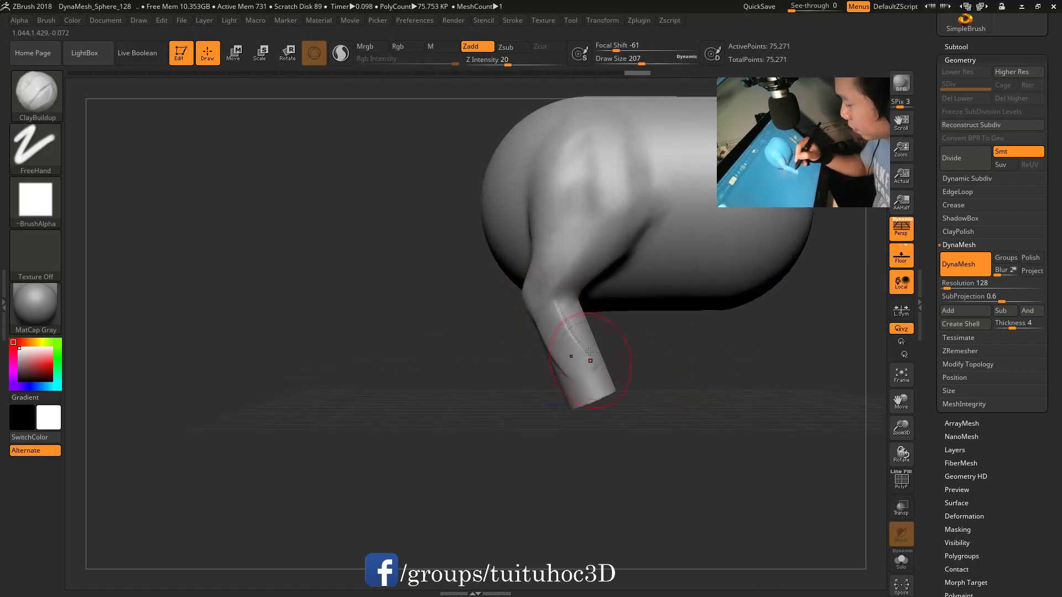
key("ctrl+z")
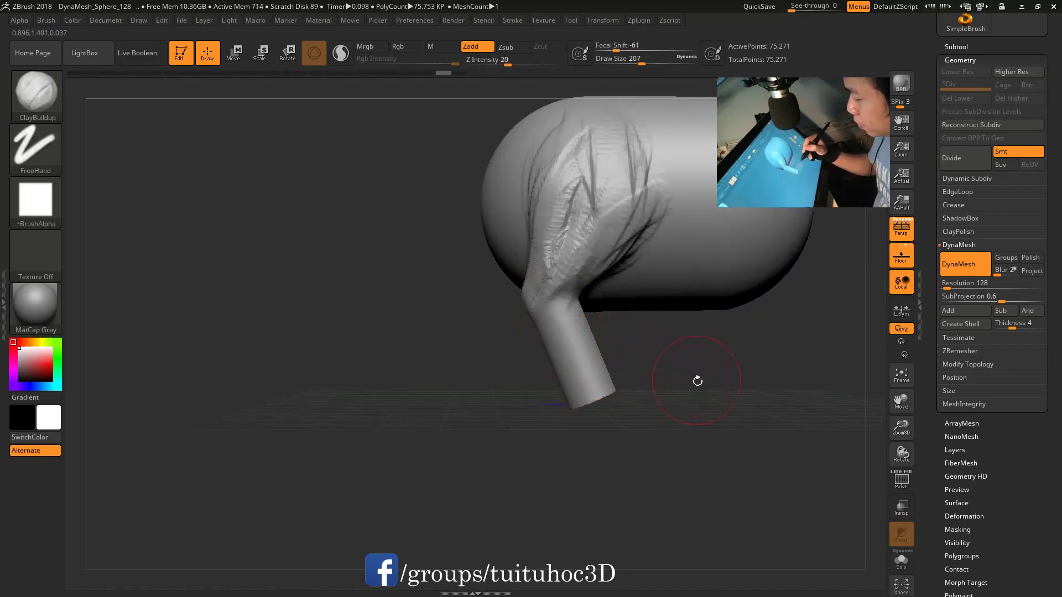
left_click_drag(657, 351, 553, 388)
Step: Smooth the wrinkled detail near the tube joint with the brush size at 101
key("space")
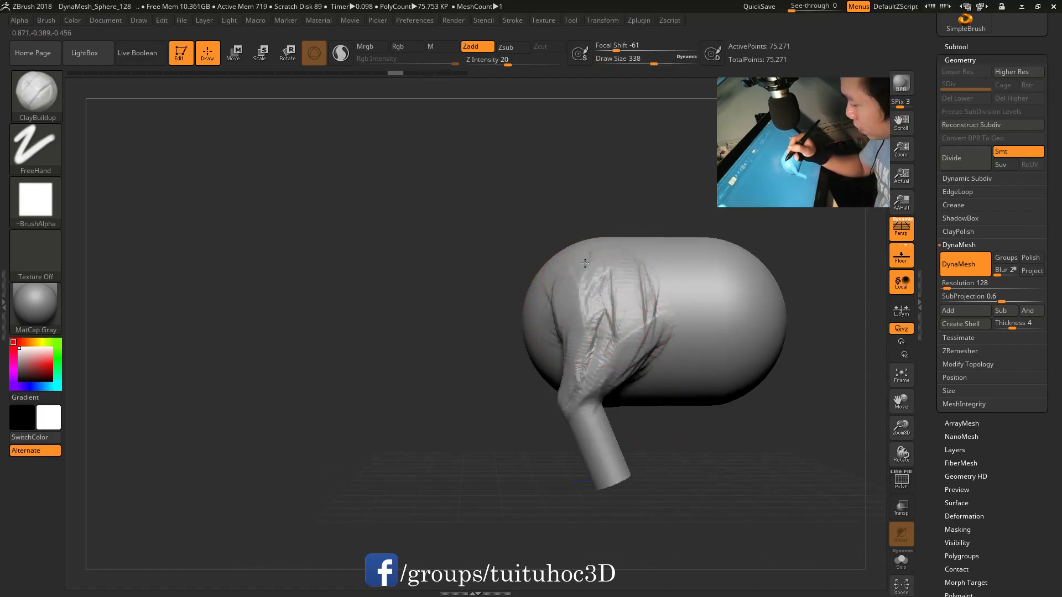
left_click_drag(705, 434, 715, 427)
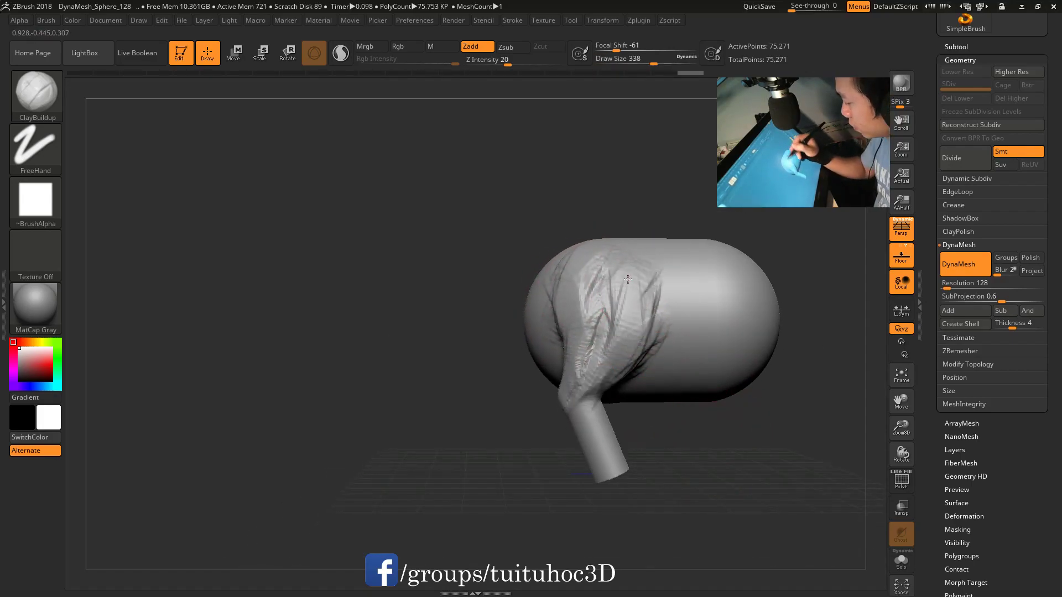
left_click_drag(627, 283, 595, 296, "shift")
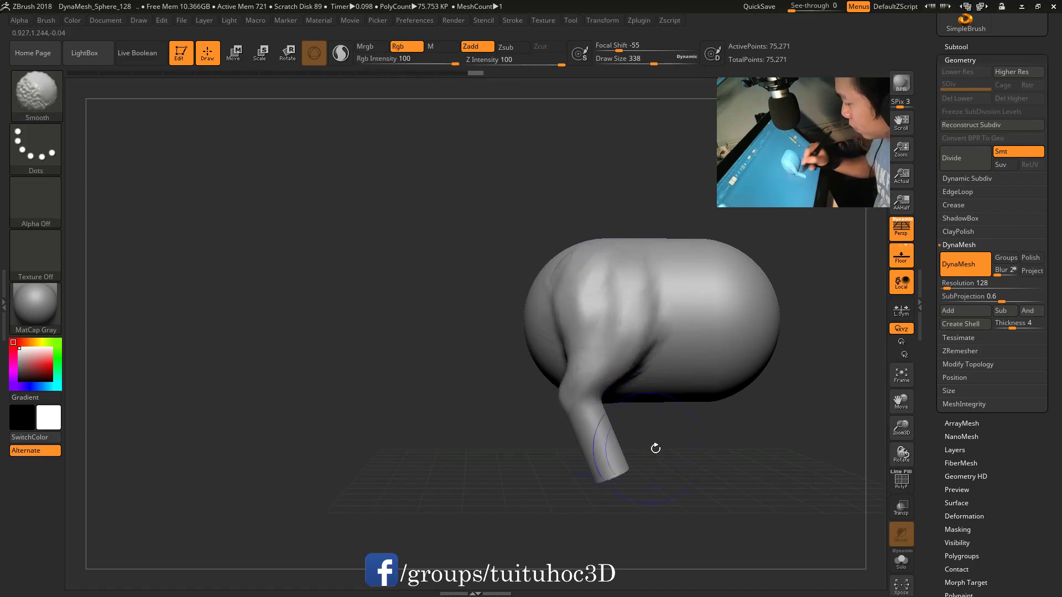
left_click_drag(643, 445, 617, 237)
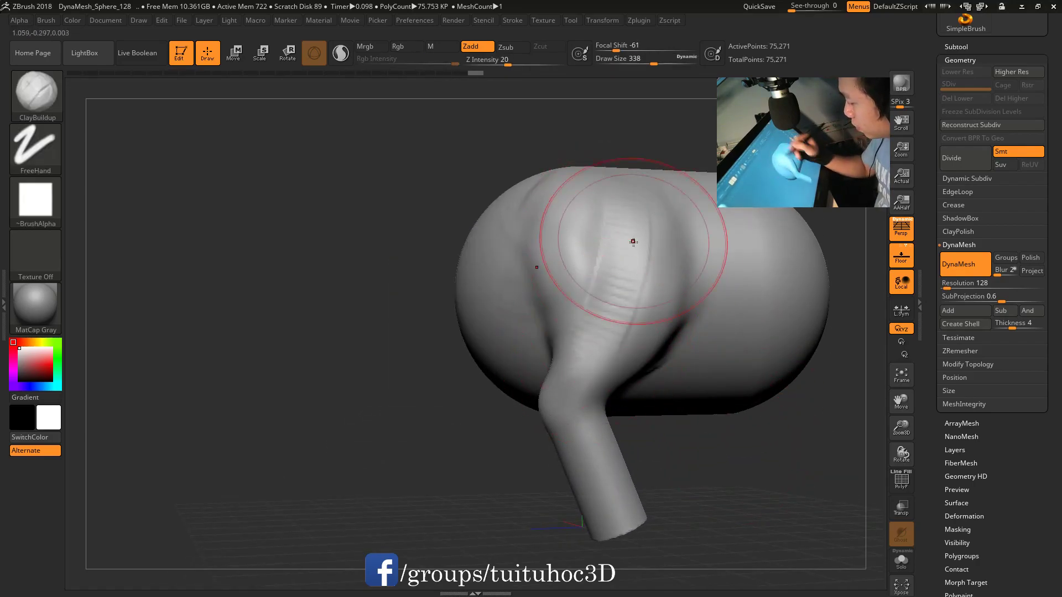
right_click(590, 356)
mouse_move(731, 394)
left_mouse_down()
mouse_move(622, 351)
mouse_move(571, 382)
mouse_move(607, 330)
left_mouse_up()
right_click(587, 359)
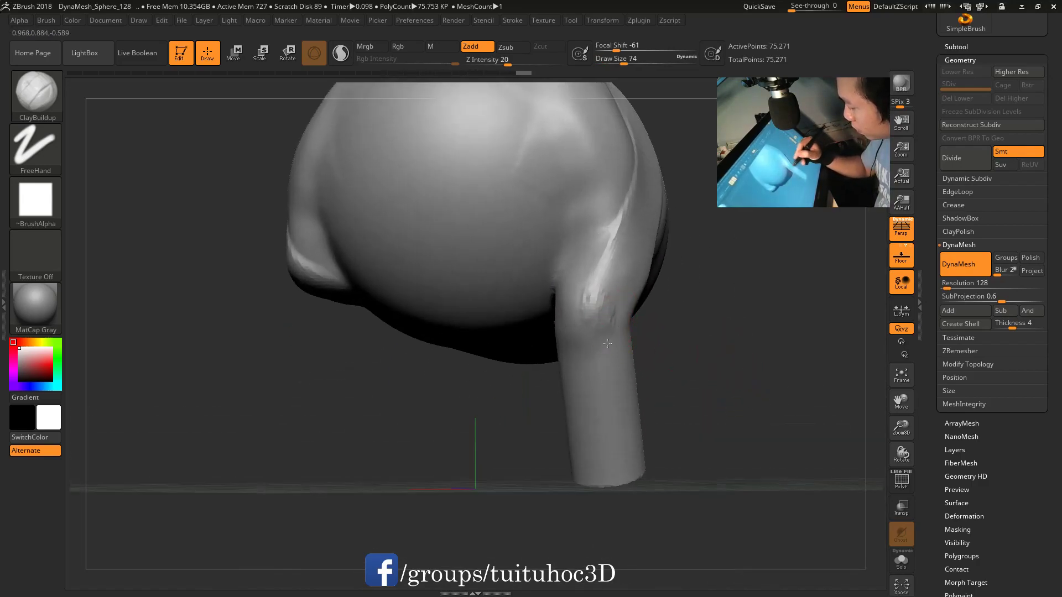
left_click_drag(602, 416, 603, 316)
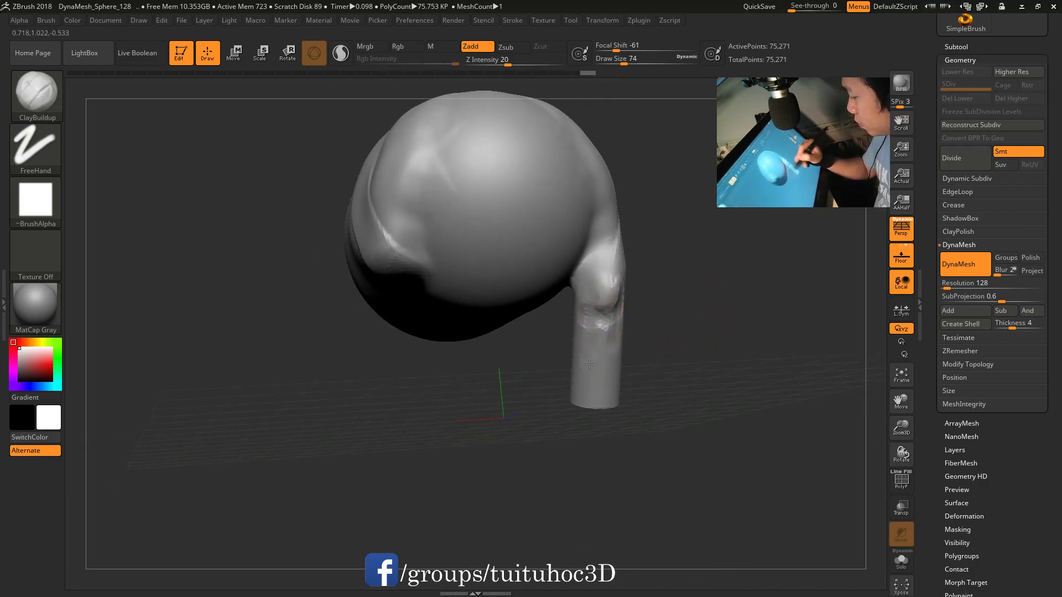
key("shift")
mouse_move(626, 286)
left_mouse_down()
mouse_move(652, 332)
mouse_move(648, 289)
mouse_move(718, 469)
mouse_move(680, 453)
mouse_move(694, 433)
mouse_move(754, 408)
left_mouse_up()
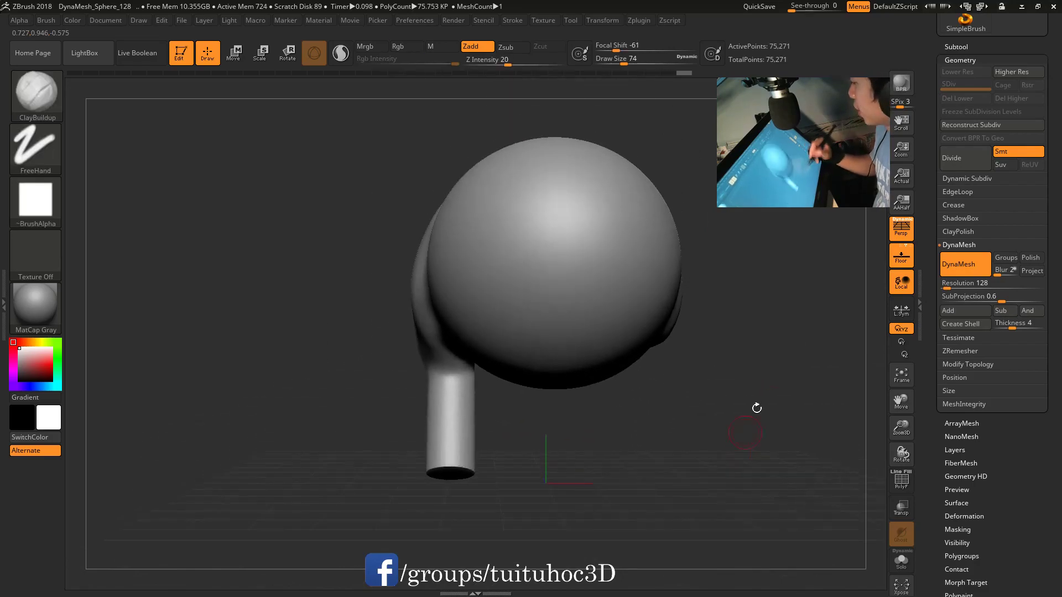
left_click(960, 59)
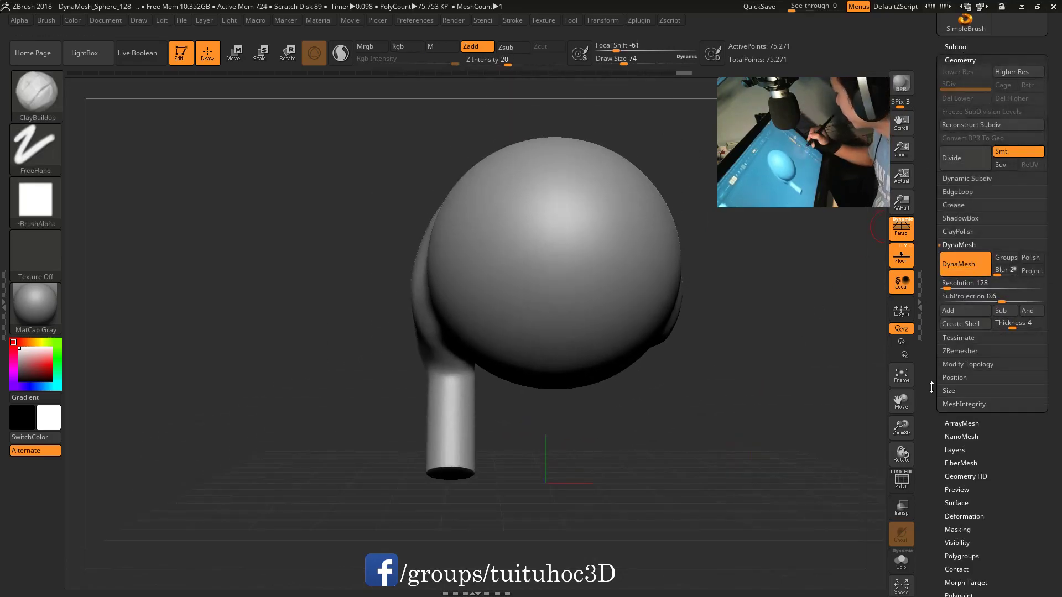
Step: Try Mirror And Weld, then undo it because it erased the tube
left_click_drag(938, 399, 937, 378)
left_click(963, 304)
mouse_move(761, 422)
left_mouse_down()
mouse_move(763, 368)
mouse_move(585, 287)
left_mouse_up()
key("ctrl+z")
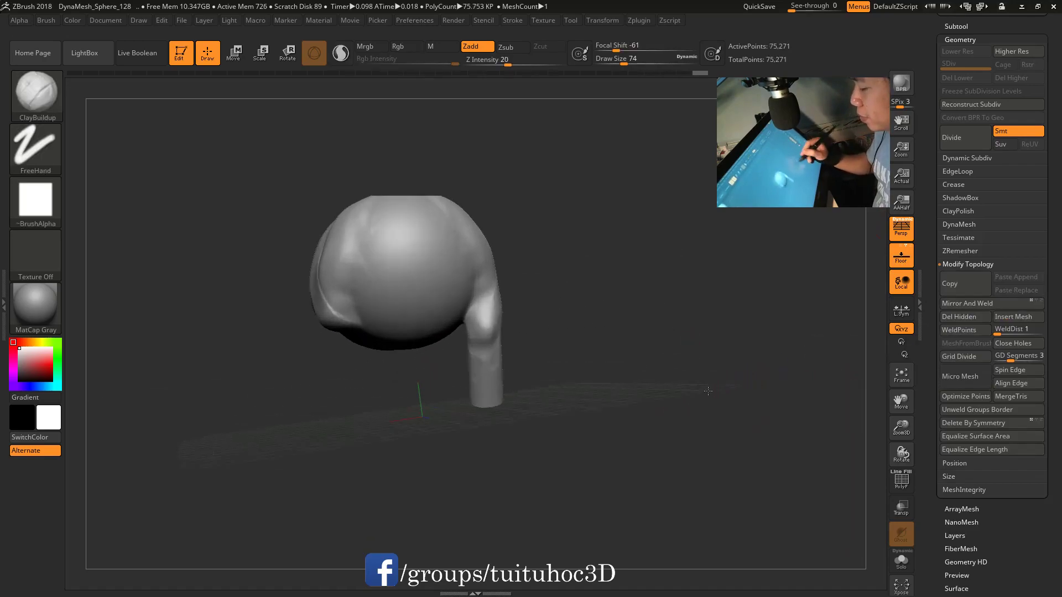
Step: Flip the model with Deformation Mirror, then Mirror And Weld the leg onto both sides
left_click(961, 39)
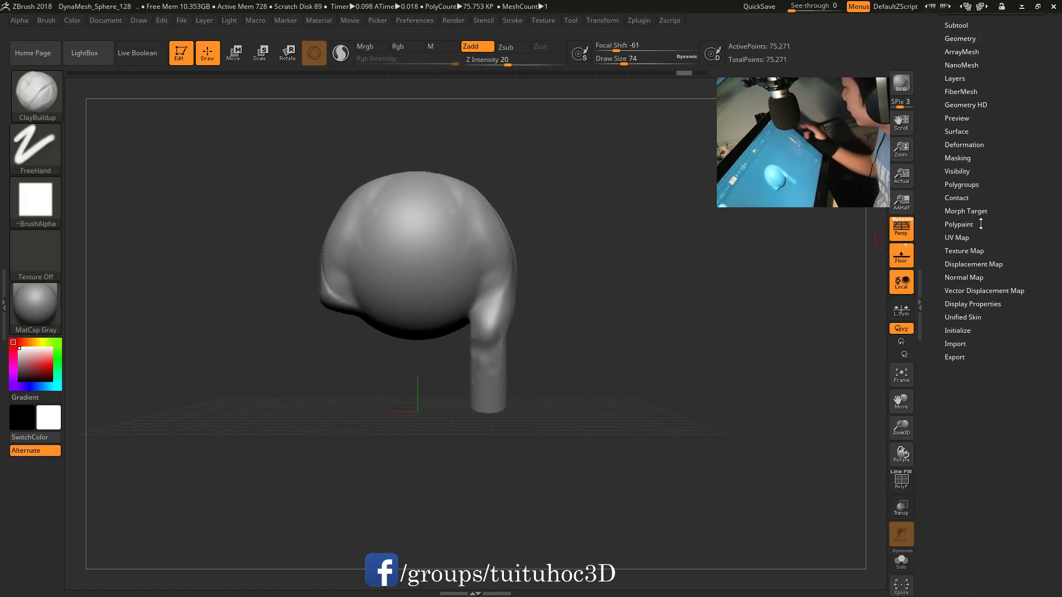
left_click(965, 144)
left_click(974, 168)
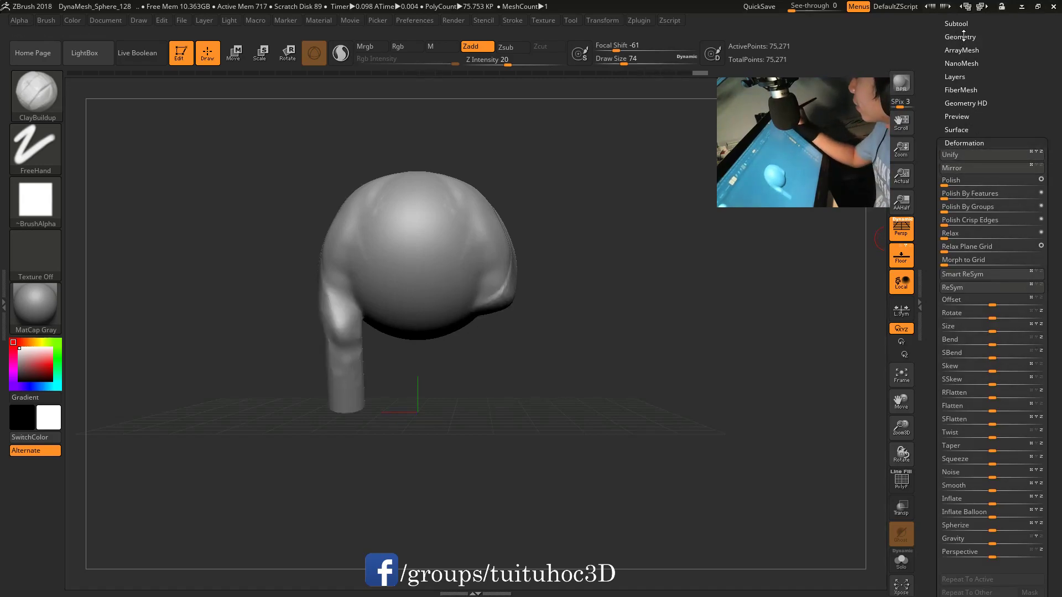
left_click(963, 36)
left_click(969, 308)
mouse_move(704, 429)
left_mouse_down()
mouse_move(729, 356)
mouse_move(541, 315)
left_mouse_up()
key("space")
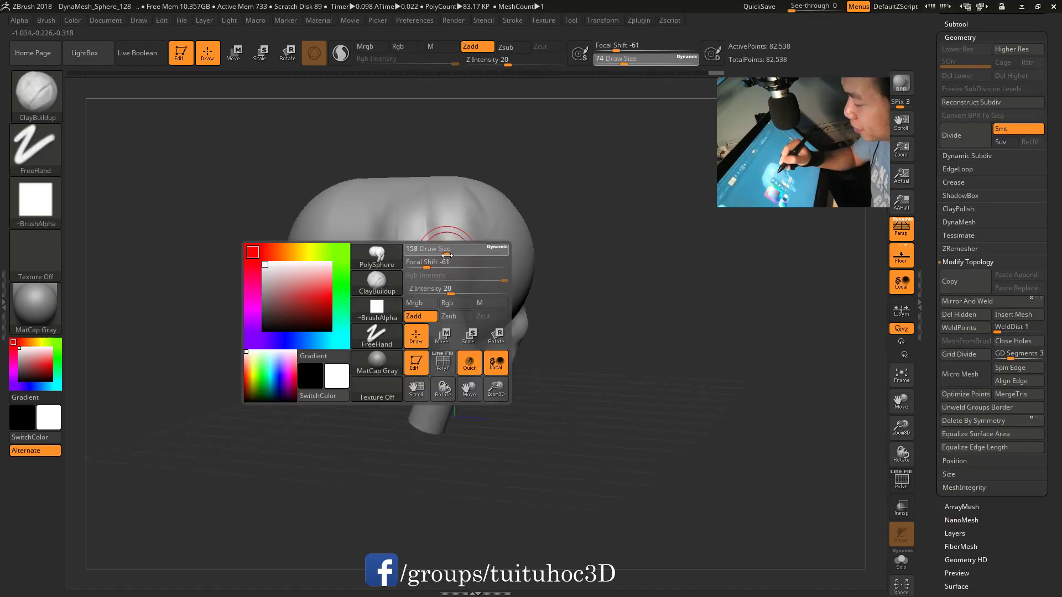
key("shift")
mouse_move(487, 381)
left_mouse_down()
mouse_move(664, 348)
mouse_move(495, 231)
mouse_move(443, 268)
left_mouse_up()
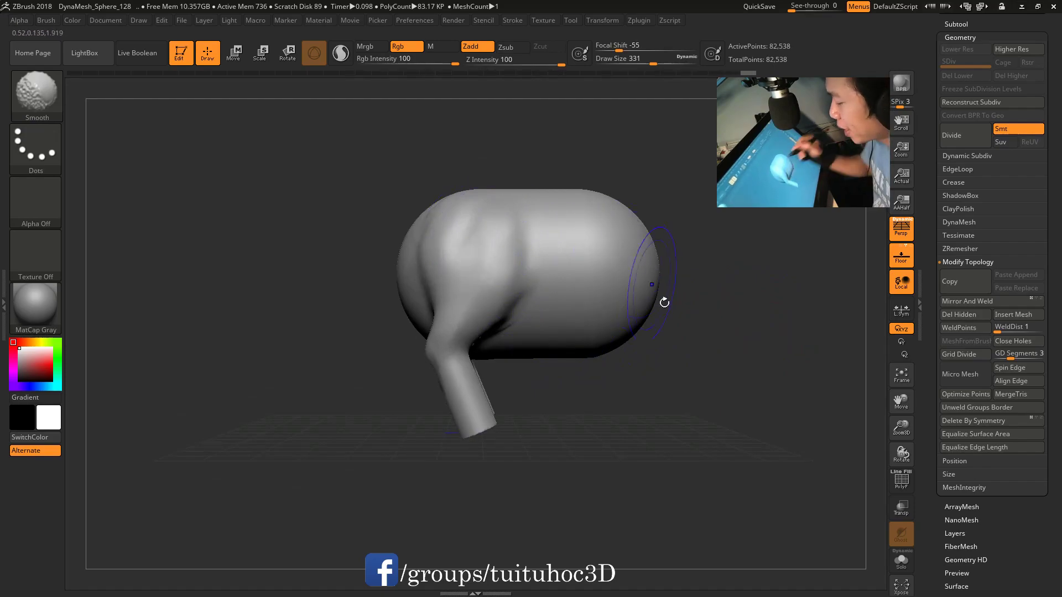
left_click_drag(640, 403, 704, 348)
key("space")
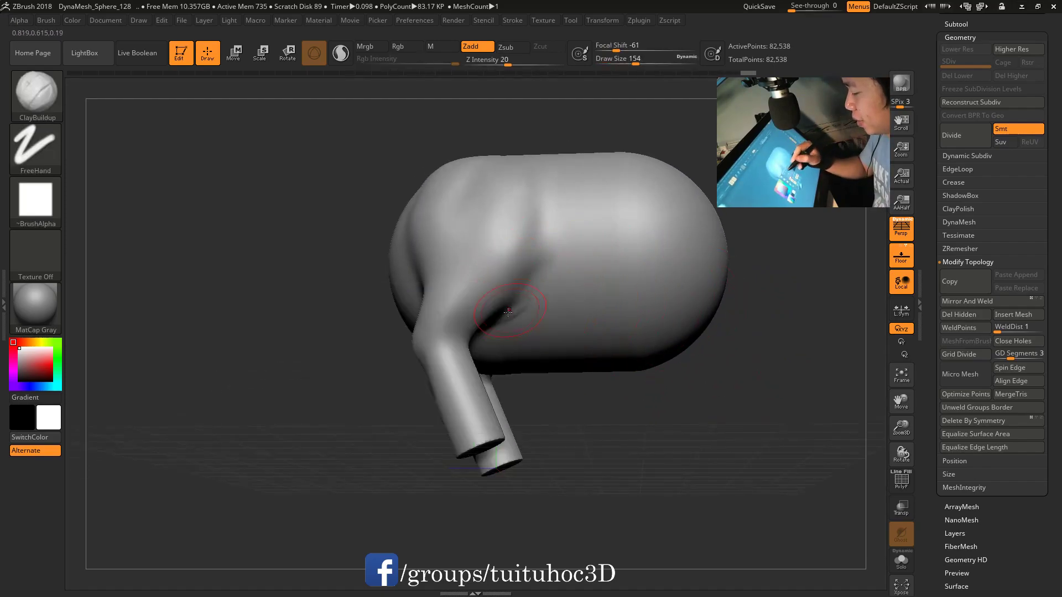
Step: Switch to the DamStandard brush set to Zsub
mouse_move(723, 403)
left_mouse_down()
mouse_move(706, 352)
mouse_move(713, 373)
left_mouse_up()
key("b")
key("d")
key("s")
left_click_drag(560, 348, 714, 305)
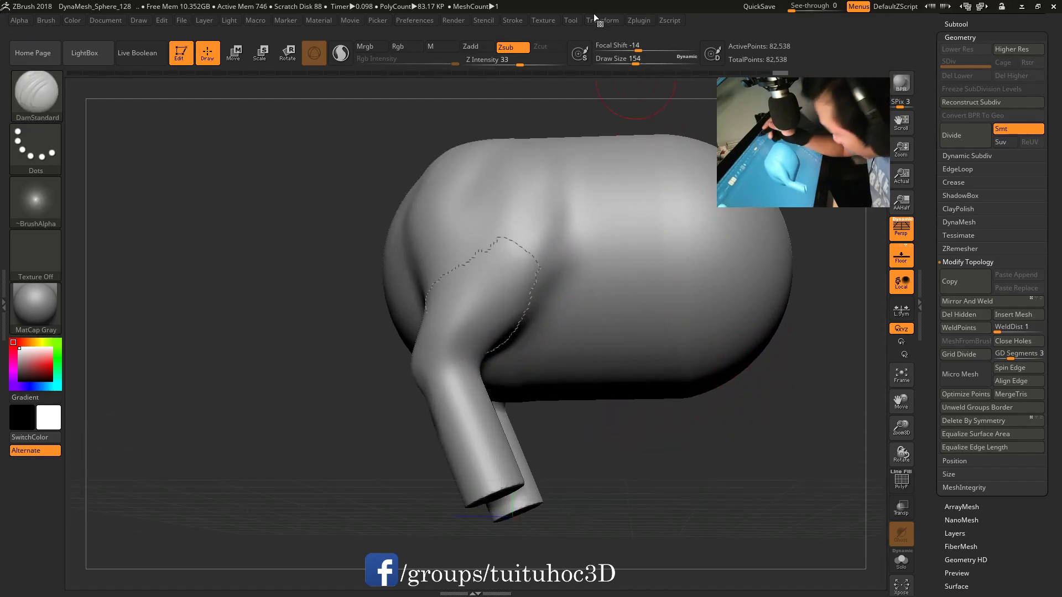
Step: Delete the leftover stroke curve through Stroke > Curve Functions > Delete
left_click(556, 20)
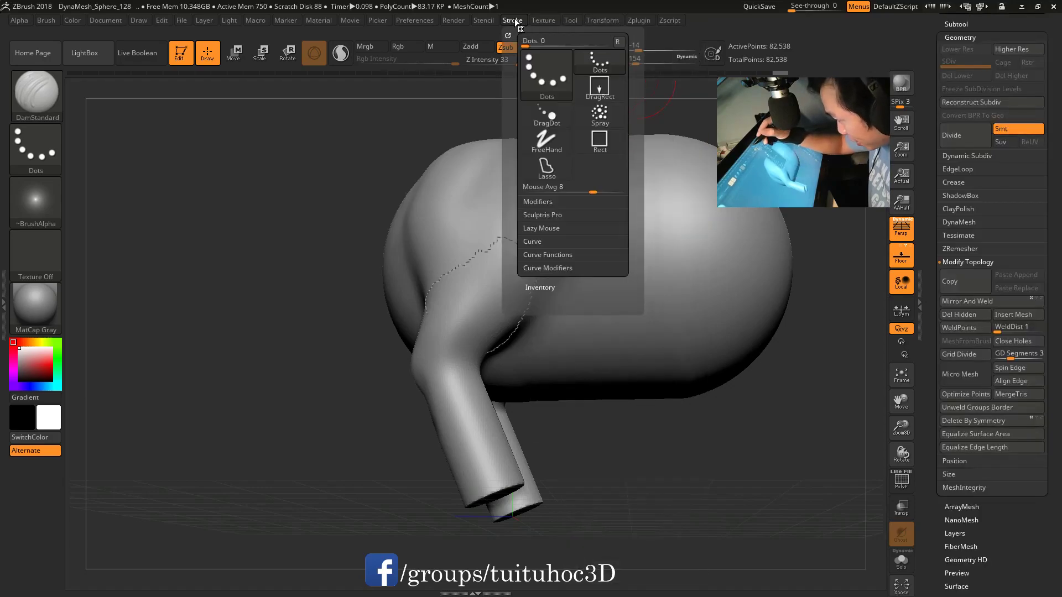
left_click(547, 241)
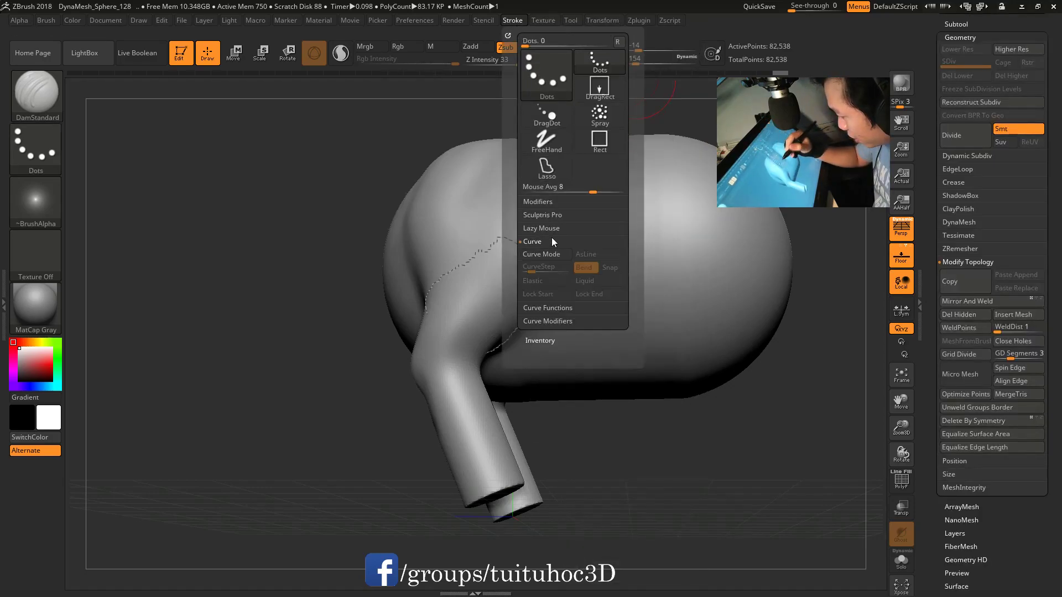
left_click(552, 309)
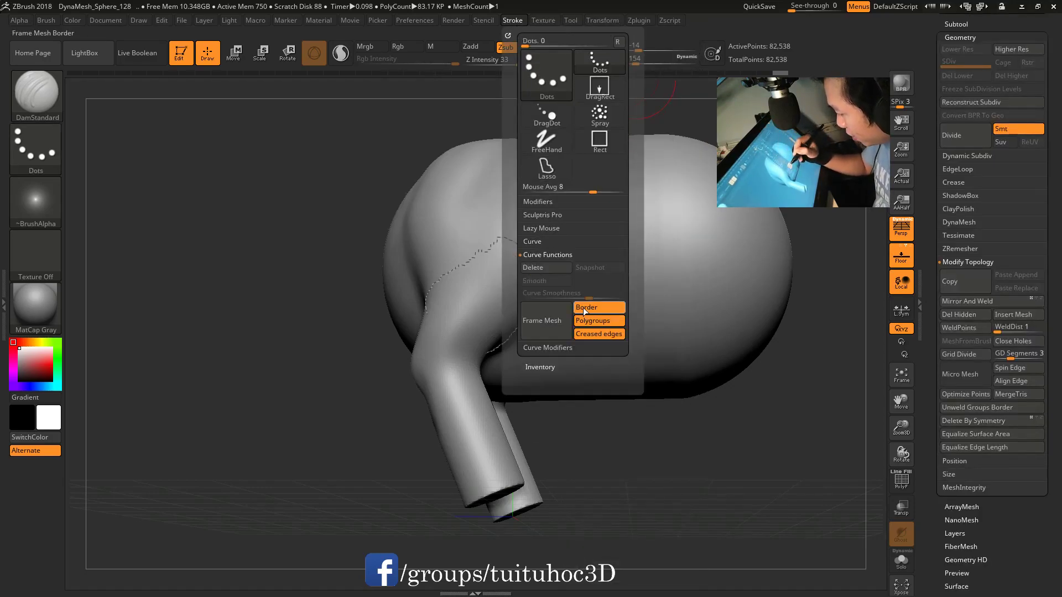
left_click(556, 268)
mouse_move(728, 443)
left_mouse_down("shift")
mouse_move(726, 474)
mouse_move(664, 420)
left_mouse_up("shift")
key("space")
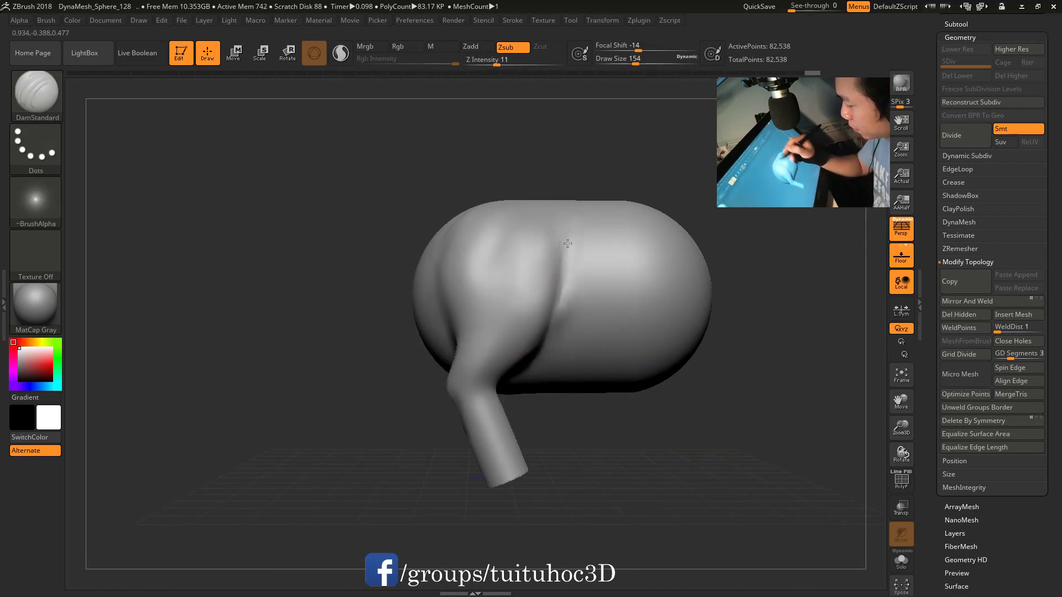
Step: Pull the tube leg end up and to the right with the Move brush
left_click_drag(708, 365, 752, 419)
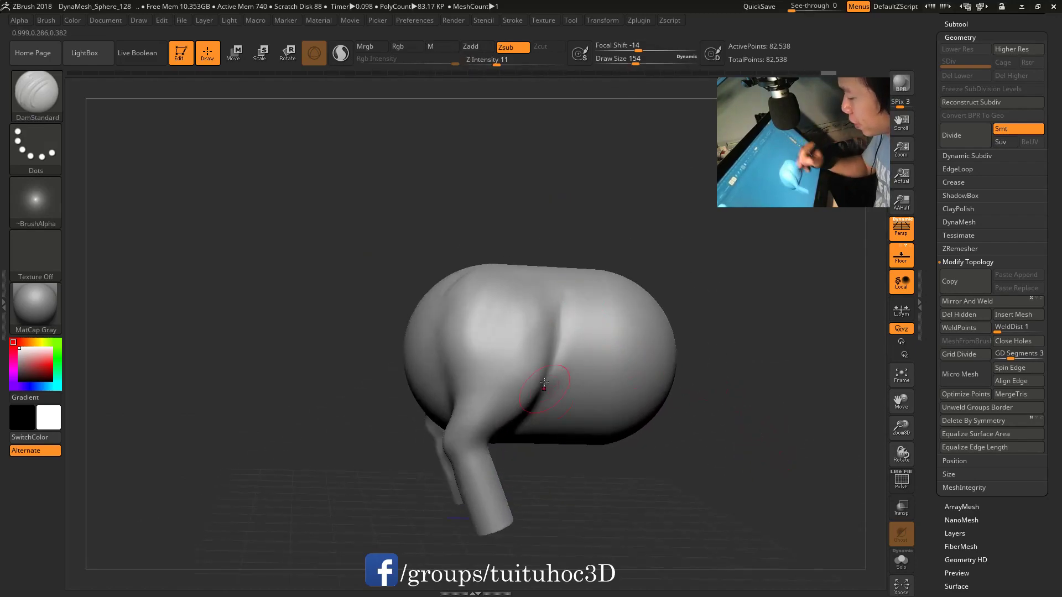
left_click_drag(558, 288, 758, 238)
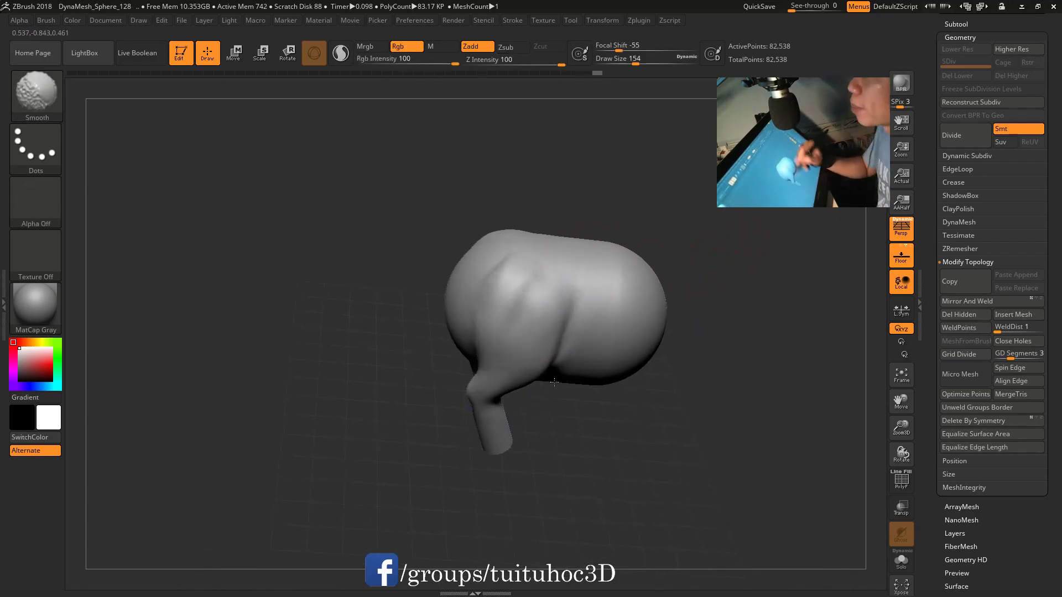
mouse_move(685, 408)
left_mouse_down()
mouse_move(749, 262)
mouse_move(754, 215)
left_mouse_up()
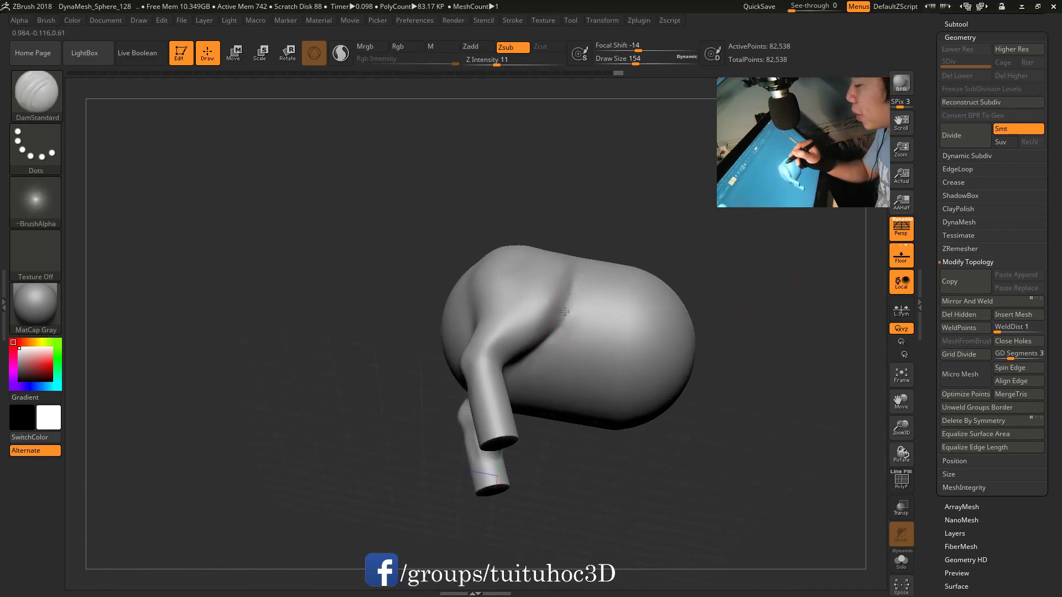
mouse_move(742, 309)
left_mouse_down("shift")
mouse_move(766, 340)
mouse_move(699, 367)
mouse_move(746, 465)
left_mouse_up("shift")
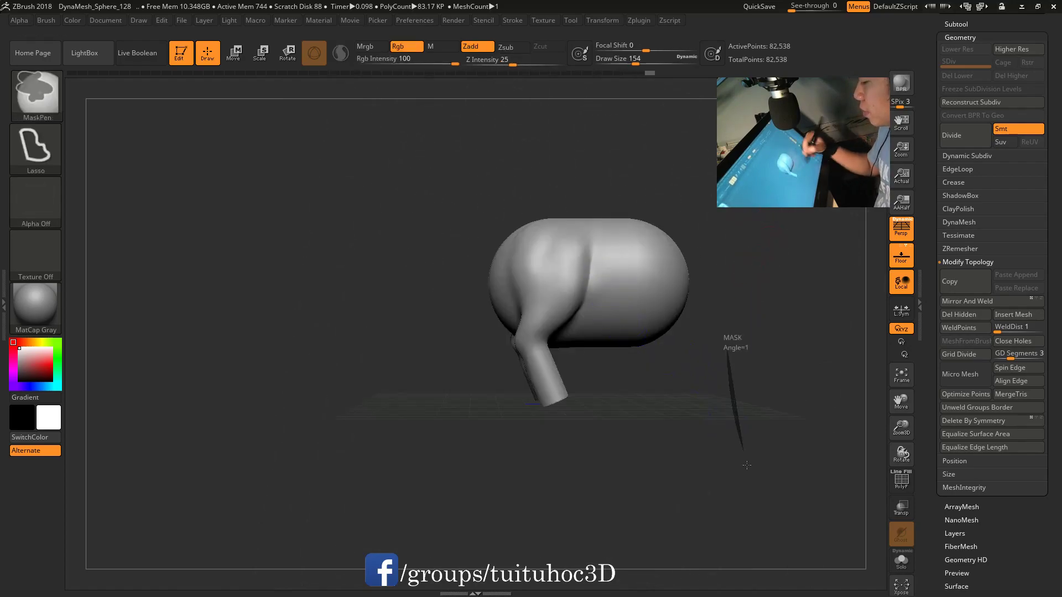
left_click_drag(735, 371, 715, 374)
key("space")
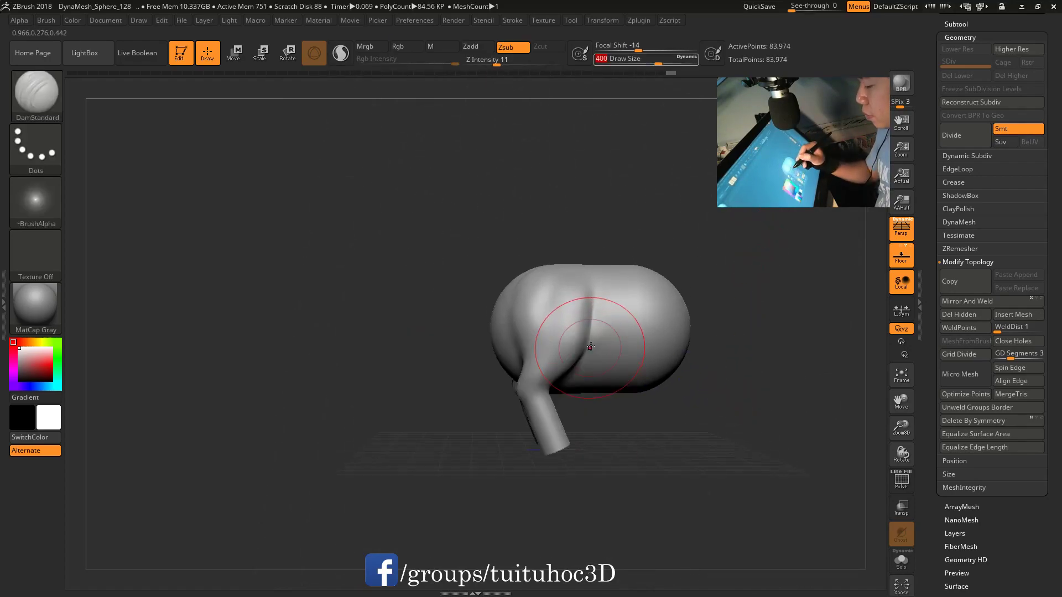
left_click_drag(533, 410, 563, 397)
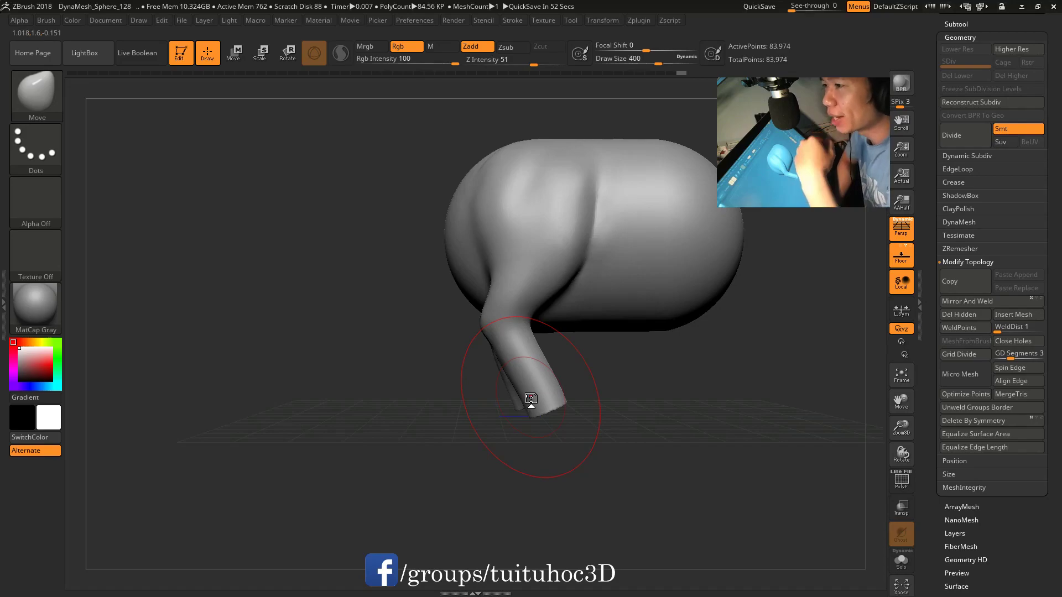
Step: Orbit around to check both legs, then list the brushes starting with S
left_click_drag(731, 385, 697, 454, "alt")
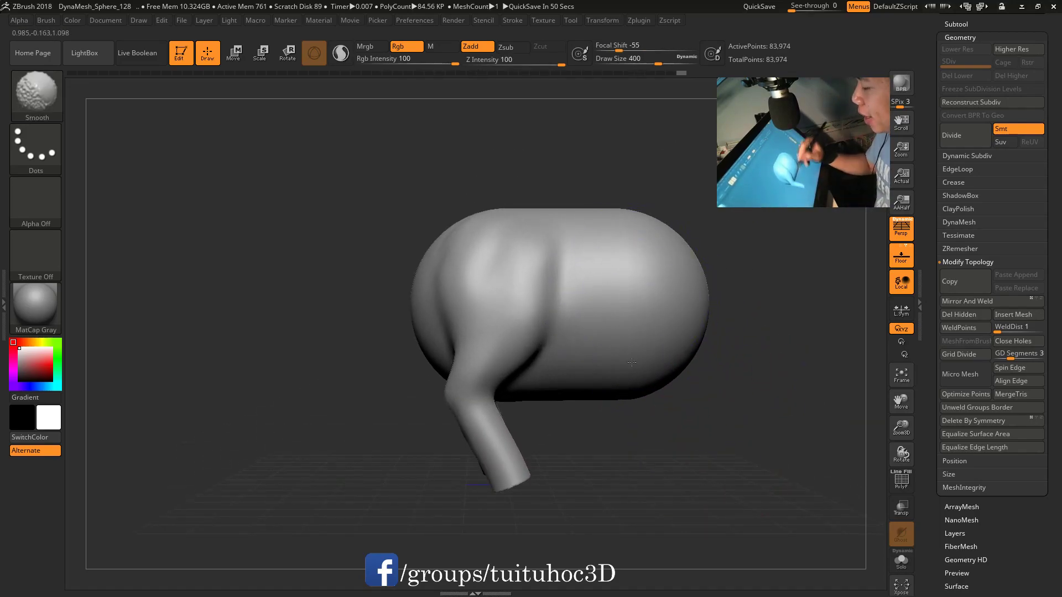
left_click_drag(707, 365, 581, 299)
left_click_drag(541, 251, 528, 217)
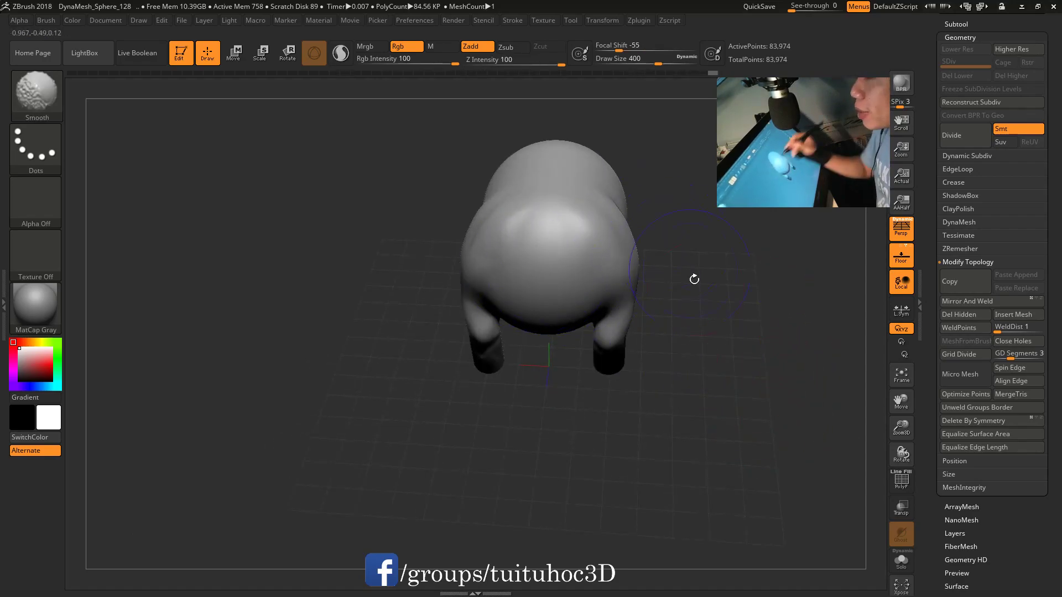
left_click_drag(686, 261, 761, 407, "shift")
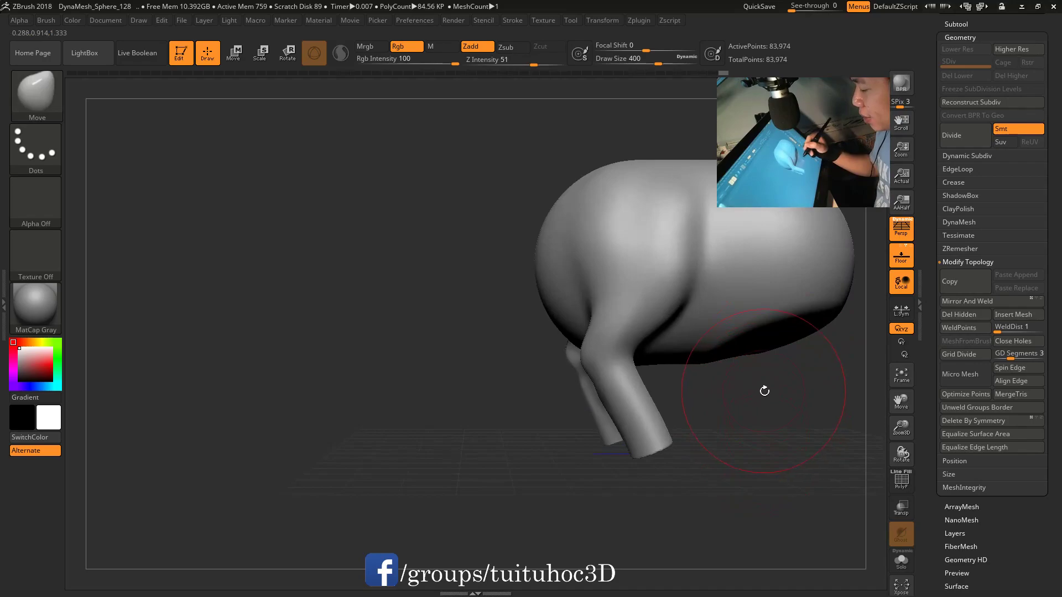
mouse_move(775, 439)
left_mouse_down()
mouse_move(708, 451)
mouse_move(737, 450)
left_mouse_up()
left_click_drag(623, 393, 751, 280, "shift")
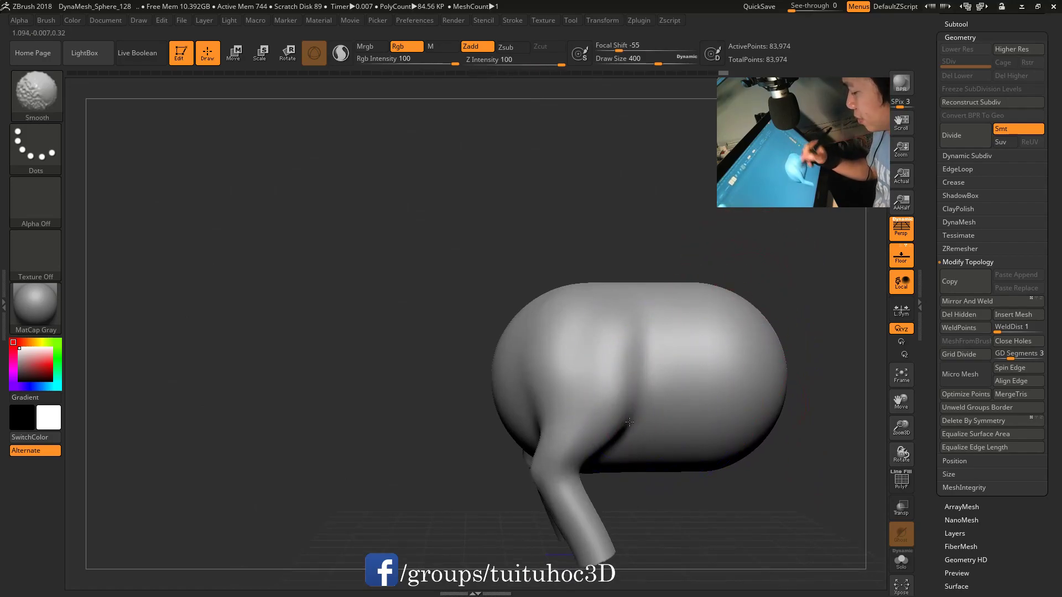
mouse_move(758, 302)
left_mouse_down()
mouse_move(776, 284)
mouse_move(637, 294)
mouse_move(614, 327)
left_mouse_up()
key("space")
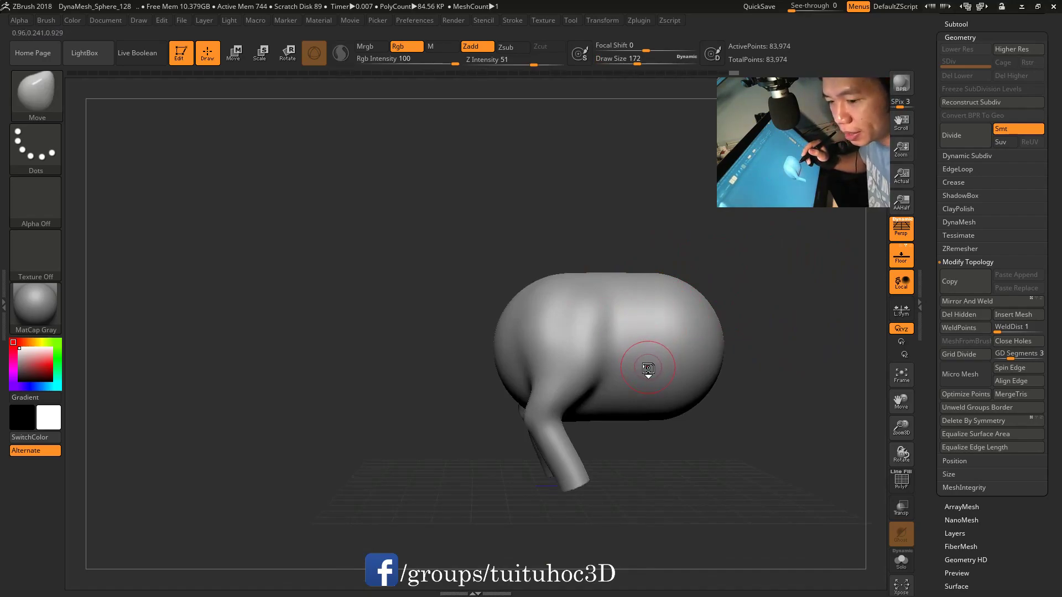
key("b")
key("s")
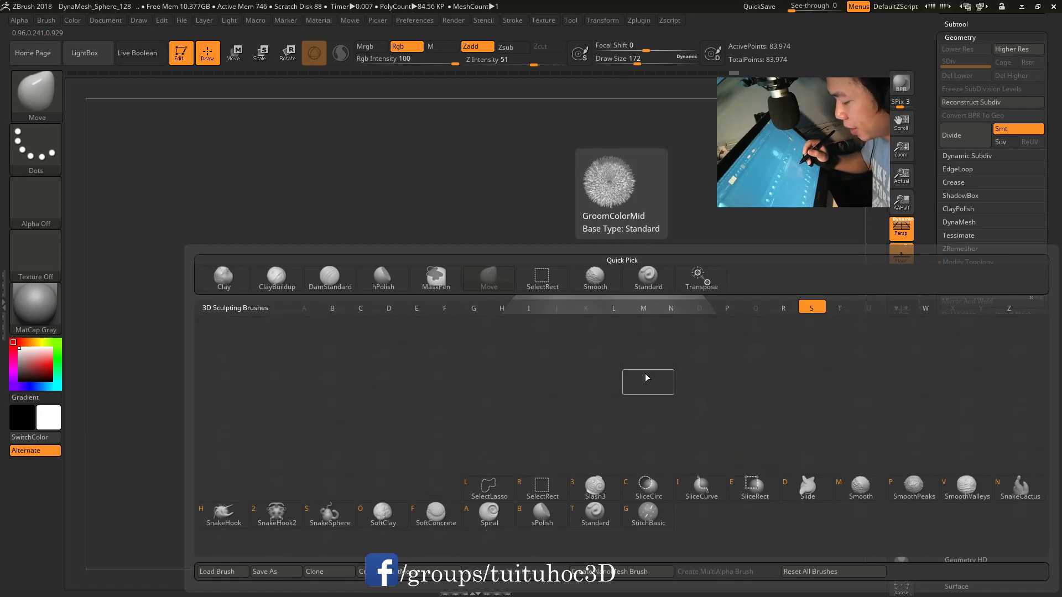
Step: With SnakeHook, pull mirrored legs down from the underside into long tapered tips
left_click(231, 523)
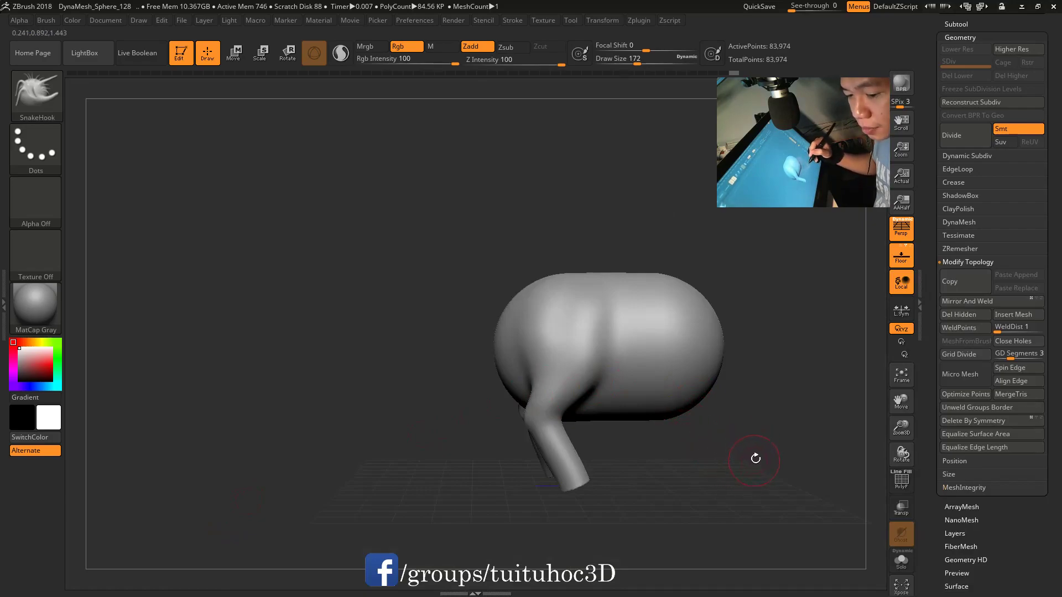
mouse_move(776, 458)
left_mouse_down()
mouse_move(758, 482)
mouse_move(767, 479)
mouse_move(744, 459)
left_mouse_up()
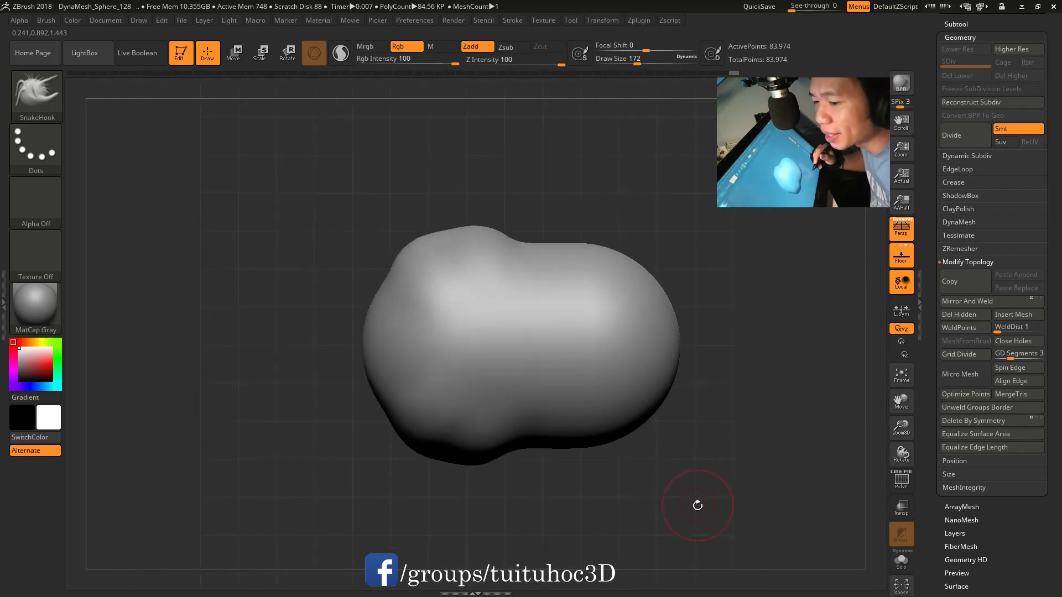
mouse_move(678, 437)
left_mouse_down()
mouse_move(698, 442)
mouse_move(641, 436)
left_mouse_up()
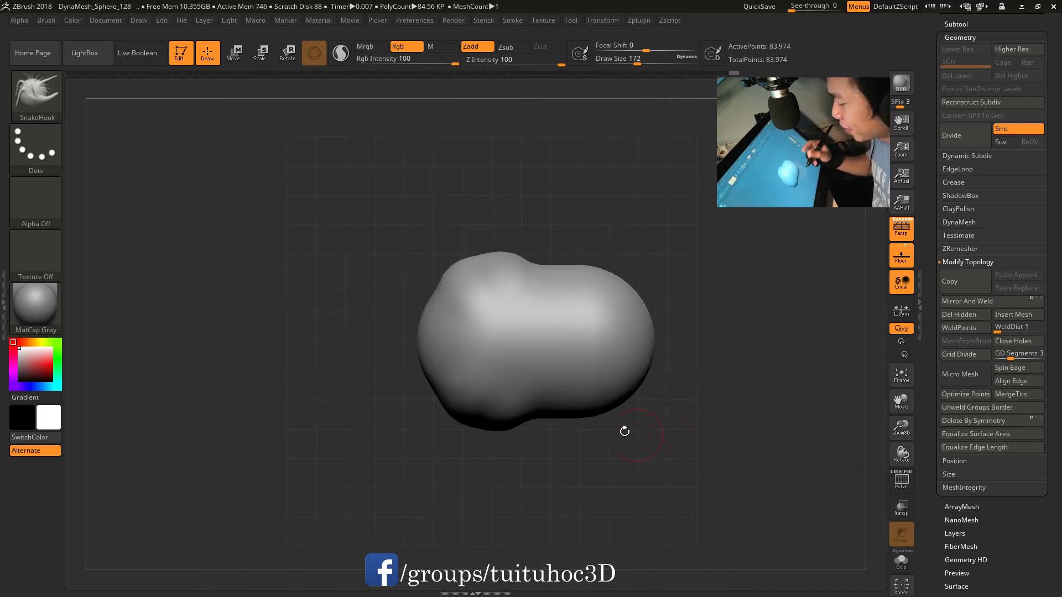
left_click_drag(423, 332, 209, 349)
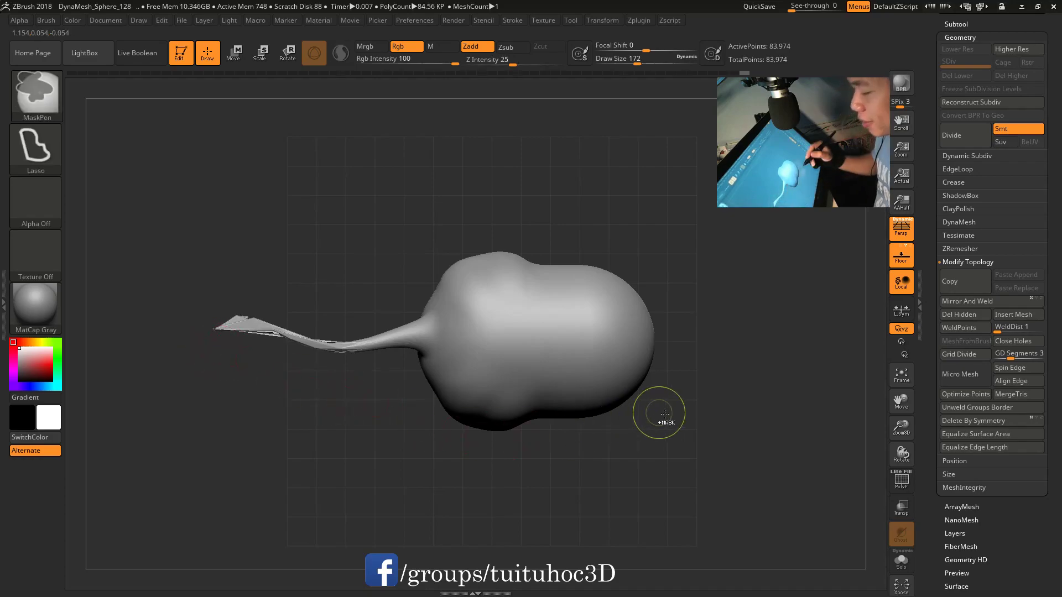
key("ctrl+z")
left_click_drag(660, 423, 674, 467)
left_click_drag(459, 390, 487, 426)
mouse_move(710, 356)
left_mouse_down()
mouse_move(756, 451)
mouse_move(740, 445)
left_mouse_up()
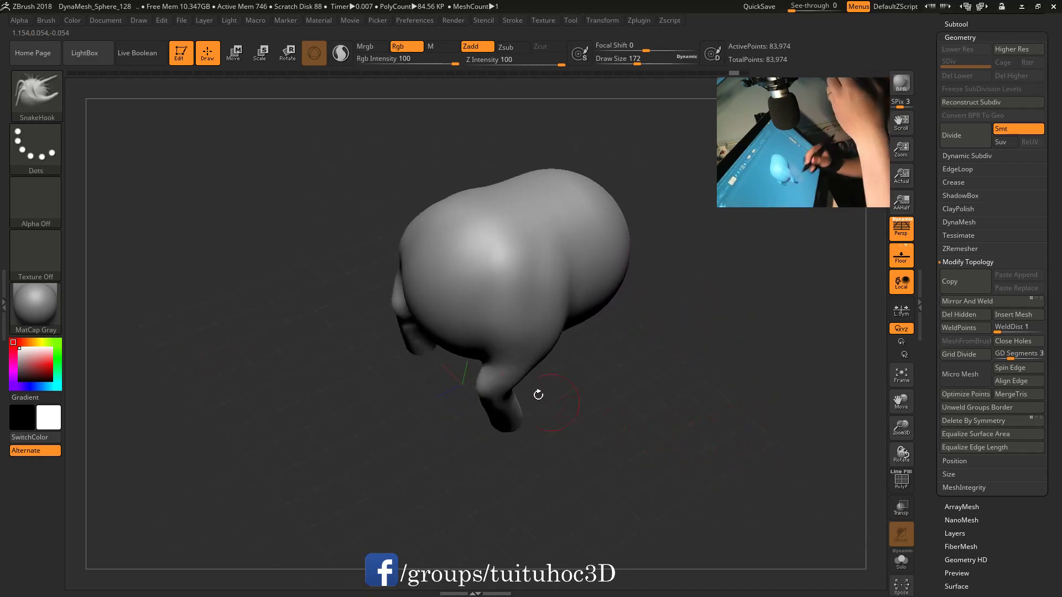
left_click_drag(394, 354, 368, 381)
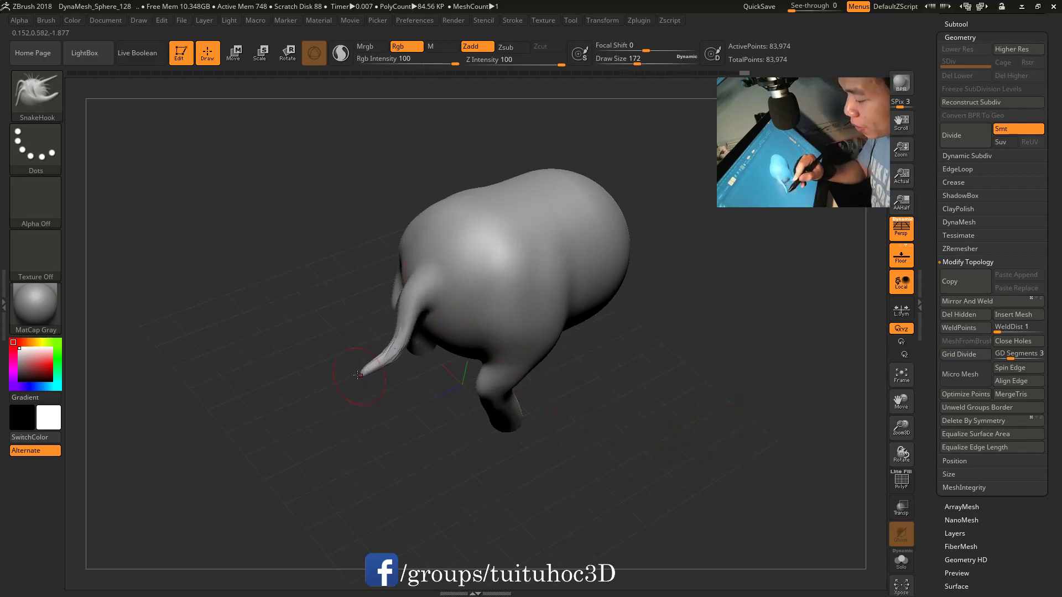
mouse_move(747, 470)
left_mouse_down()
mouse_move(753, 415)
mouse_move(736, 409)
left_mouse_up()
Step: Test a Move-brush cone on the body's left side, then undo it
key("b")
key("m")
key("v")
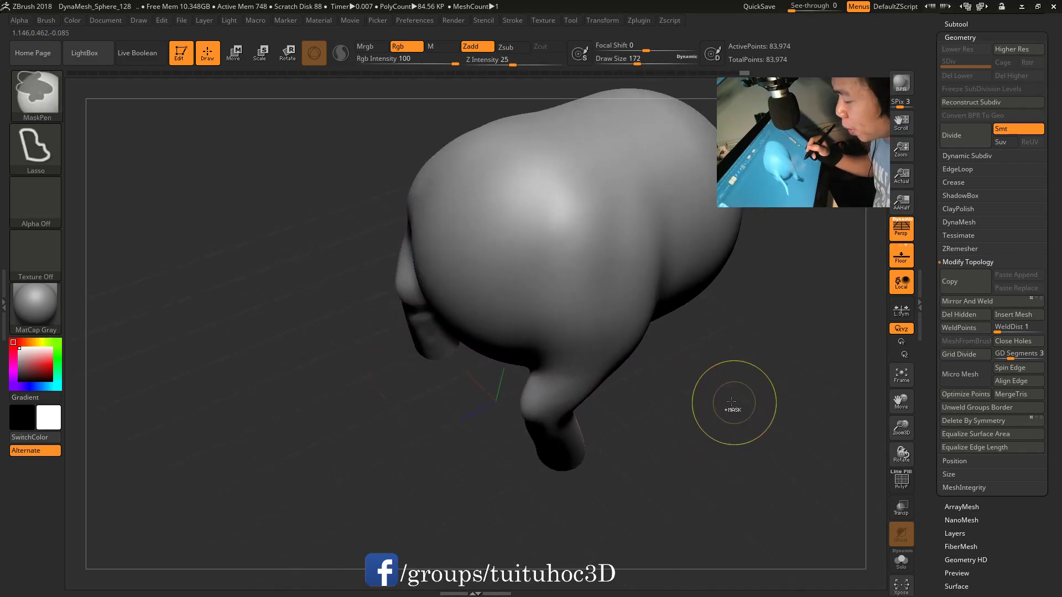
mouse_move(463, 297)
left_mouse_down()
mouse_move(404, 310)
mouse_move(371, 354)
left_mouse_up()
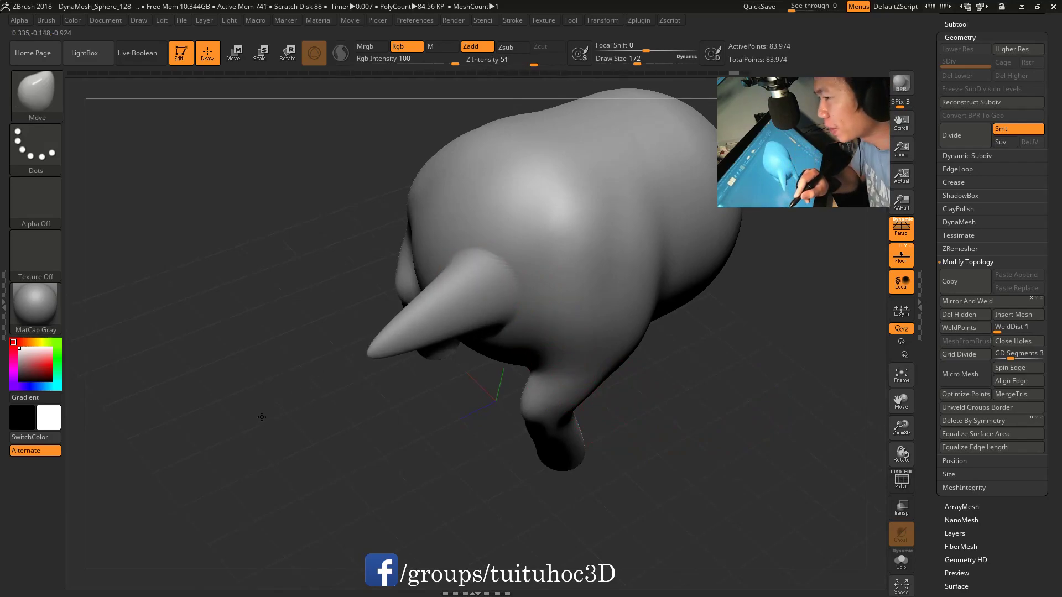
mouse_move(260, 418)
left_mouse_down()
mouse_move(297, 456)
mouse_move(226, 439)
mouse_move(322, 451)
mouse_move(246, 421)
mouse_move(332, 429)
mouse_move(255, 436)
left_mouse_up()
key("ctrl+z")
Step: Reselect SnakeHook, pull a trial horn and extra leg, then undo them
key("b")
key("s")
key("h")
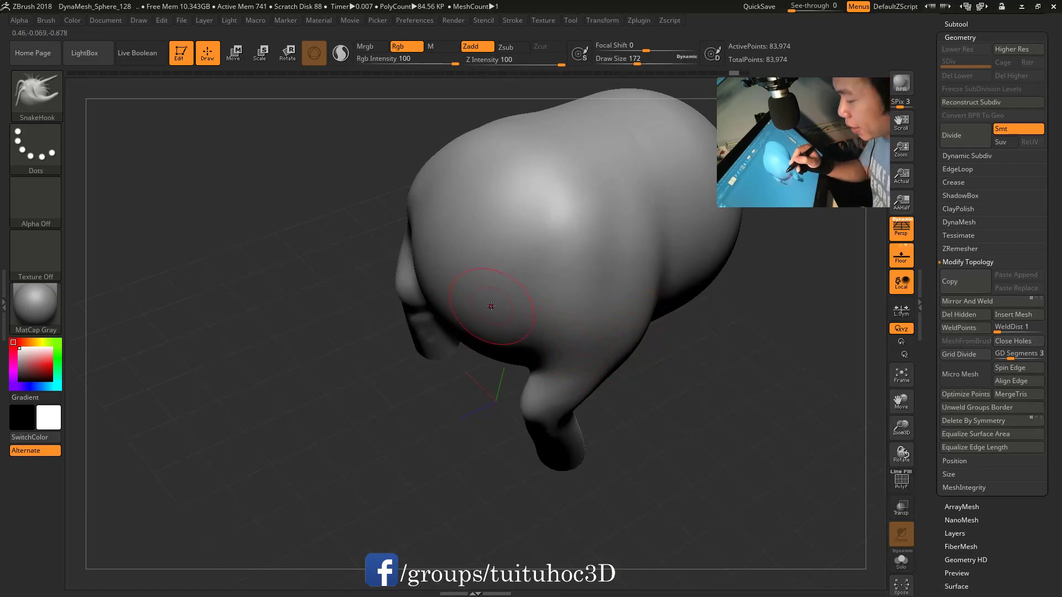
left_click_drag(483, 301, 444, 370)
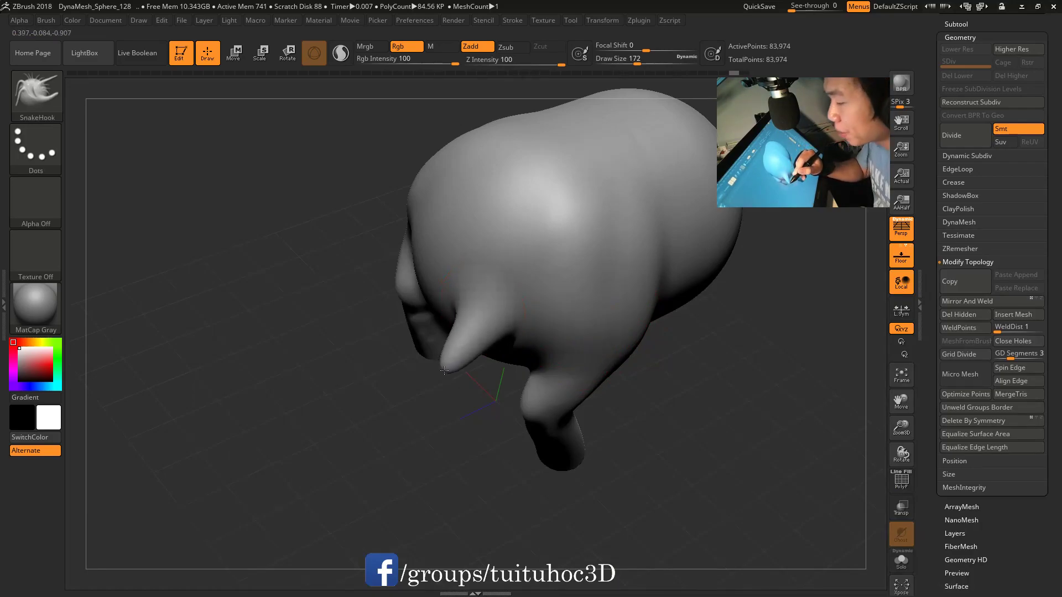
left_click_drag(438, 366, 387, 344)
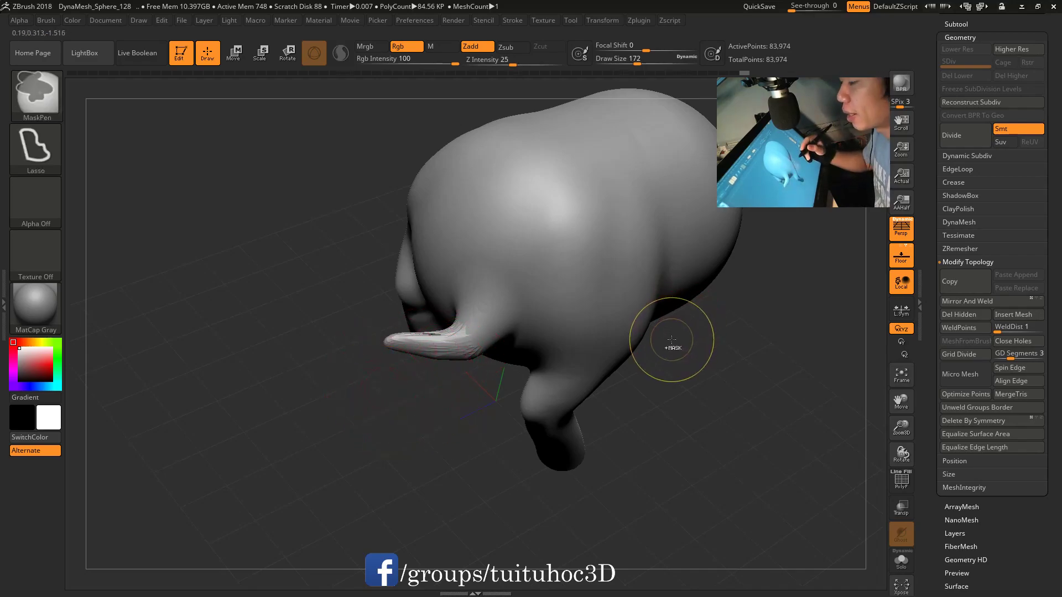
mouse_move(674, 387)
left_mouse_down()
mouse_move(739, 325)
mouse_move(834, 346)
left_mouse_up()
mouse_move(610, 259)
left_mouse_down()
mouse_move(636, 380)
mouse_move(711, 415)
mouse_move(700, 475)
mouse_move(748, 466)
left_mouse_up()
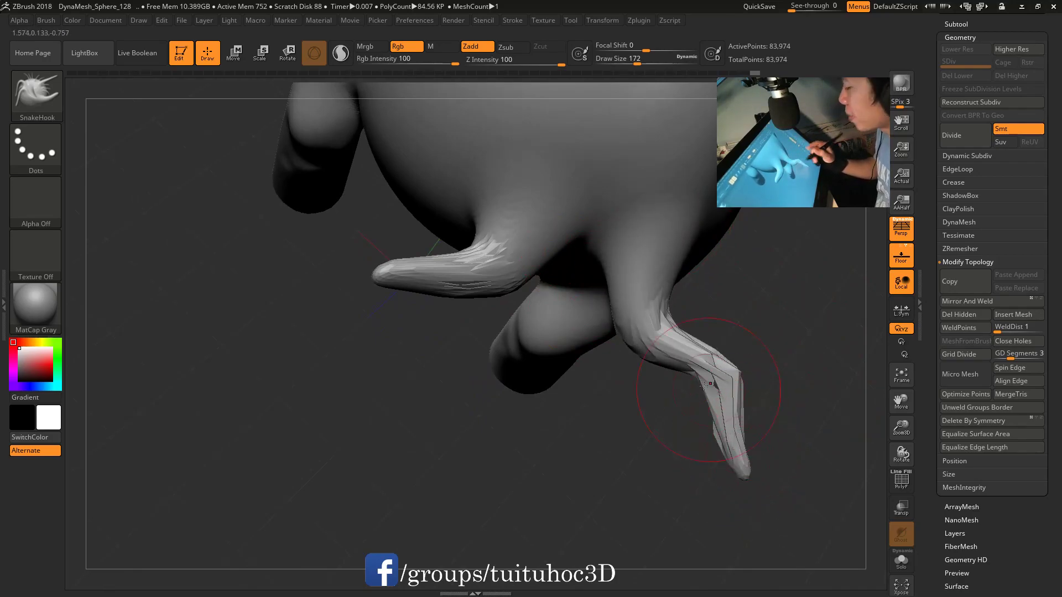
key("ctrl+z")
key("ctrl+z")
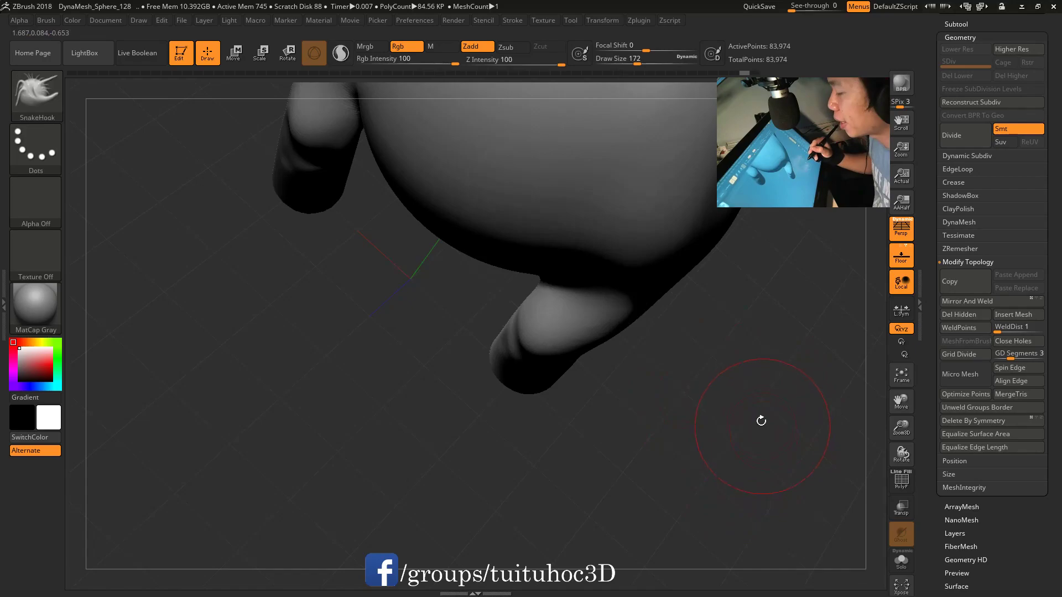
mouse_move(760, 422)
left_mouse_down()
mouse_move(738, 457)
mouse_move(681, 407)
left_mouse_up()
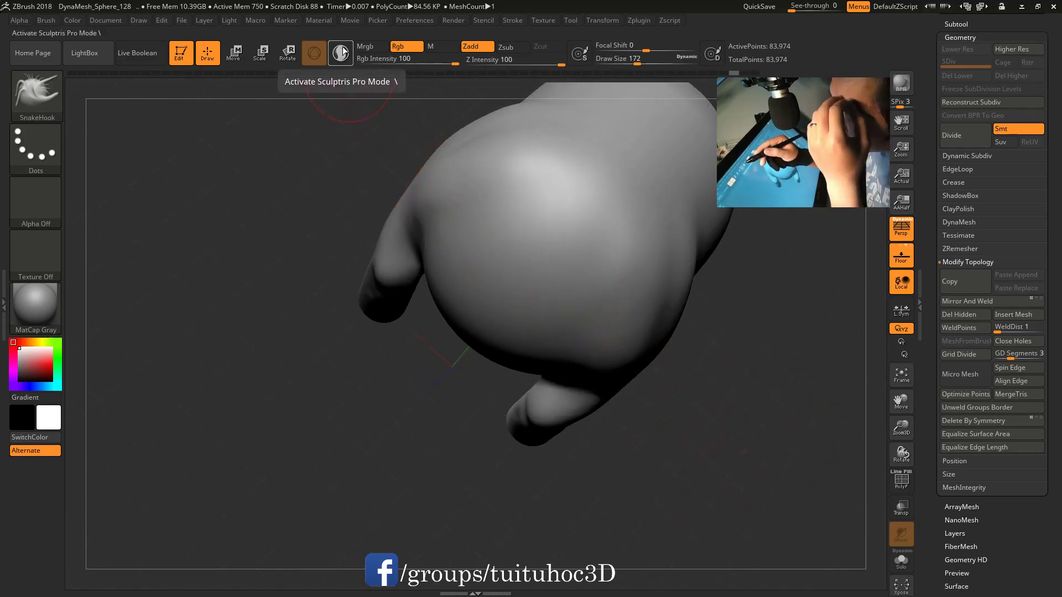
Step: Enable Sculptris Pro and SnakeHook a long tail from the body, forked into upper and lower prongs
left_click(344, 51)
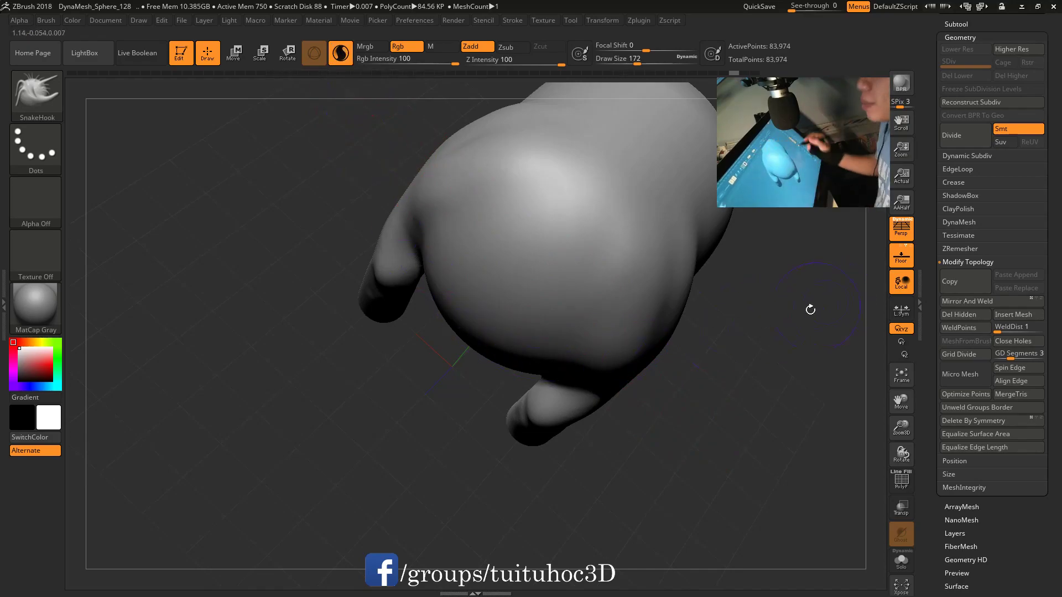
left_click_drag(640, 345, 722, 474)
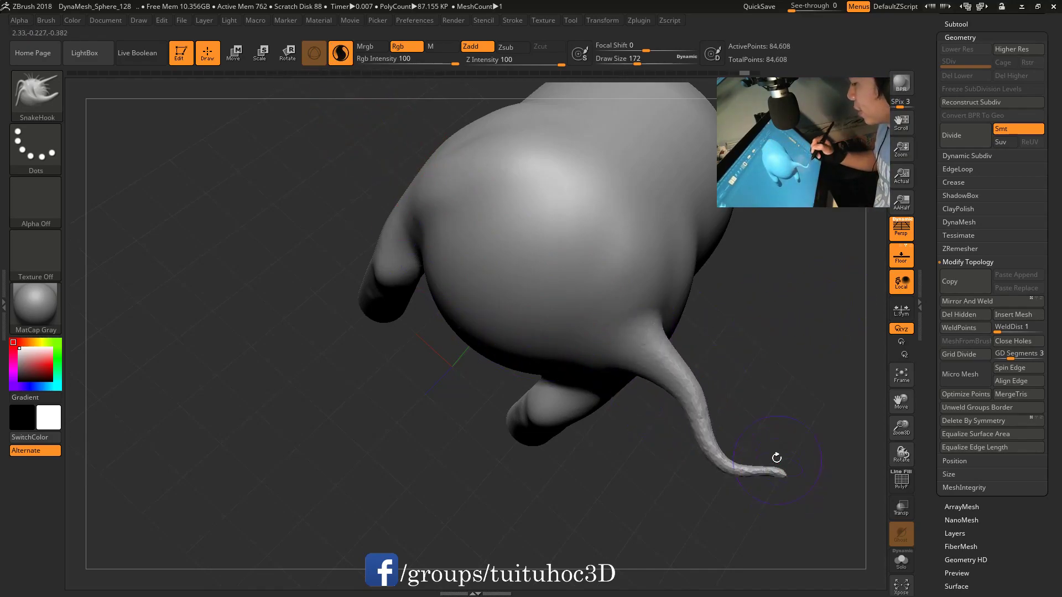
left_click_drag(755, 374, 720, 343)
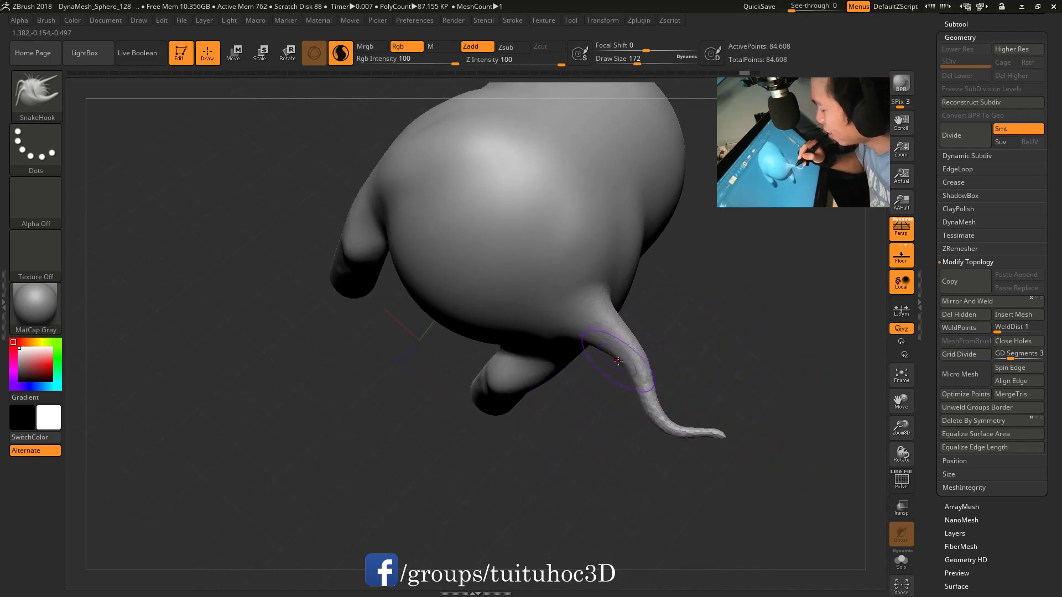
left_click_drag(637, 344, 801, 311)
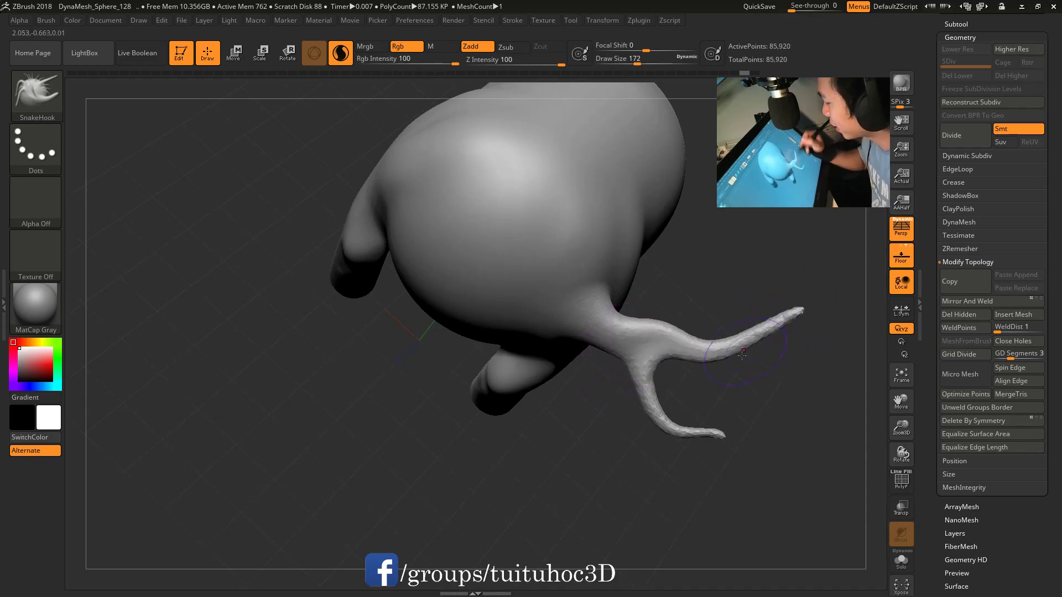
left_click_drag(730, 351, 792, 423)
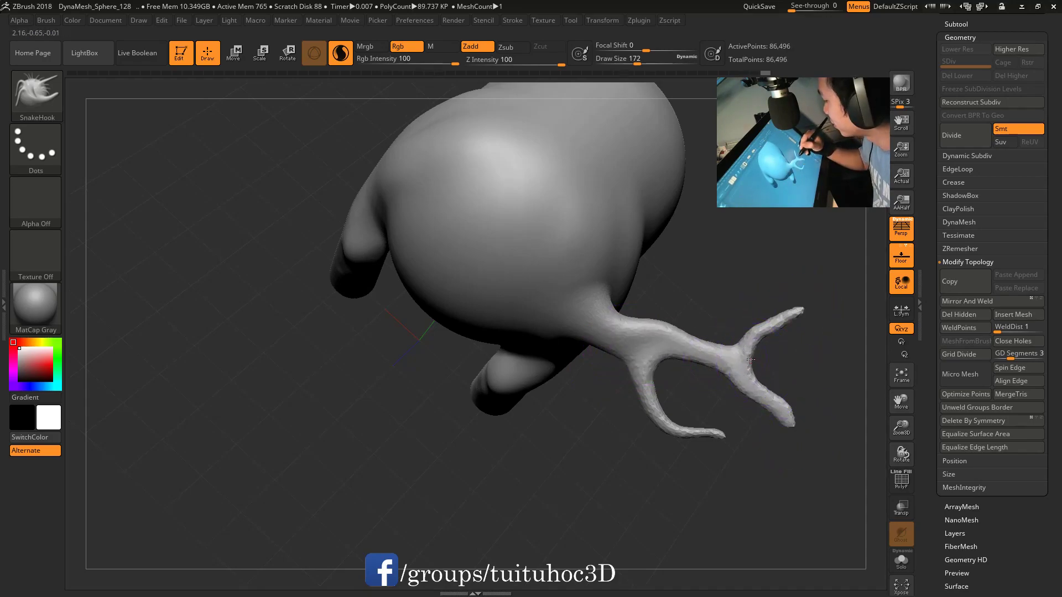
mouse_move(776, 373)
left_mouse_down()
mouse_move(722, 375)
mouse_move(671, 329)
mouse_move(698, 300)
left_mouse_up()
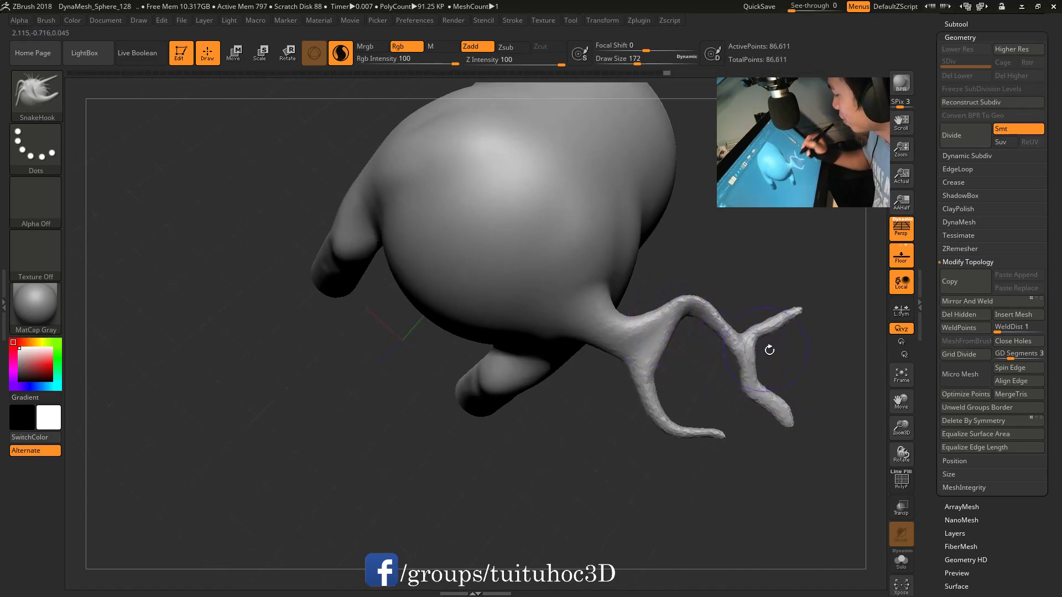
Step: Bend the right fork downward and pull a new branch from near the fork
left_click_drag(763, 349, 764, 377)
left_click_drag(828, 372, 773, 349)
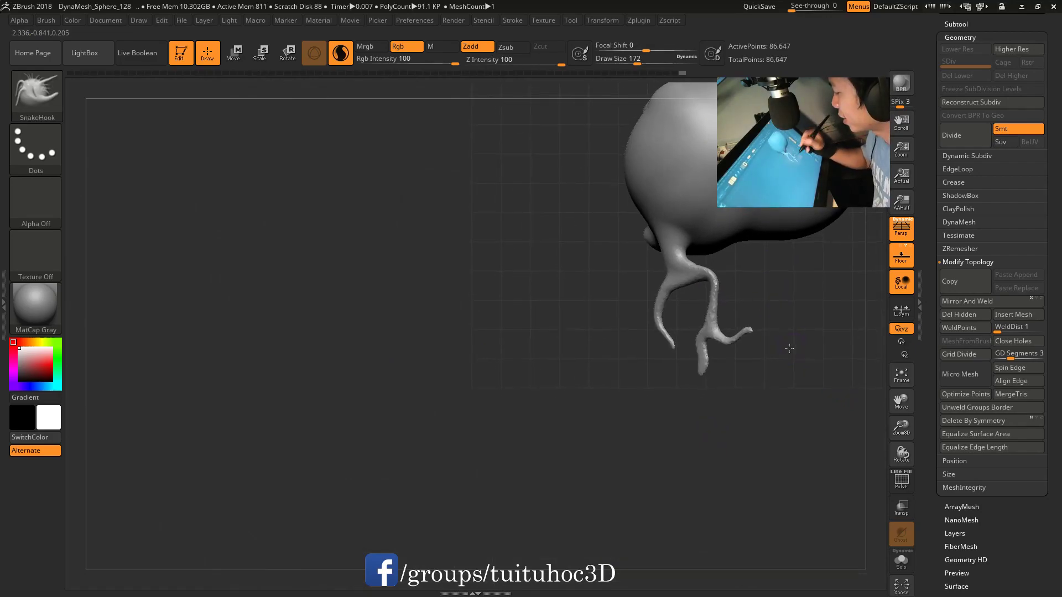
mouse_move(694, 263)
left_mouse_down()
mouse_move(838, 239)
mouse_move(797, 232)
left_mouse_up()
mouse_move(813, 306)
left_mouse_down()
mouse_move(673, 272)
mouse_move(797, 336)
left_mouse_up()
Step: Pull a thin branch off the antler and two downward branches from the upper limb
key("space")
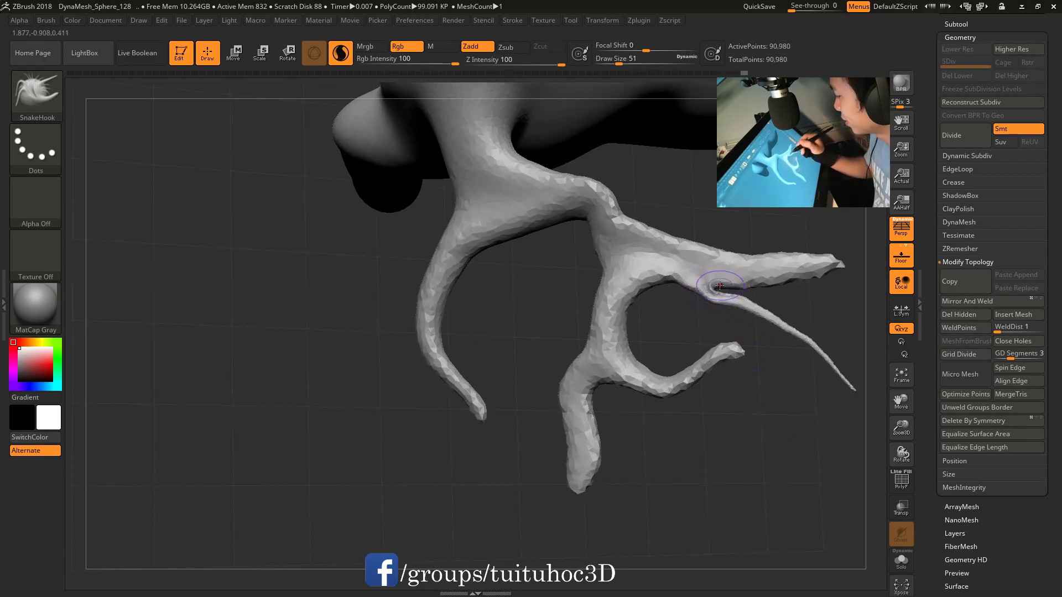
mouse_move(784, 412)
left_mouse_down("alt")
mouse_move(700, 367)
mouse_move(801, 446)
mouse_move(765, 261)
left_mouse_up("alt")
mouse_move(743, 225)
left_mouse_down()
mouse_move(682, 195)
mouse_move(768, 466)
mouse_move(687, 304)
left_mouse_up()
mouse_move(675, 238)
left_mouse_down()
mouse_move(729, 266)
mouse_move(742, 436)
mouse_move(561, 276)
mouse_move(544, 330)
left_mouse_up()
left_click_drag(598, 277, 571, 338)
mouse_move(714, 441)
left_mouse_down()
mouse_move(750, 375)
mouse_move(747, 450)
mouse_move(728, 403)
left_mouse_up()
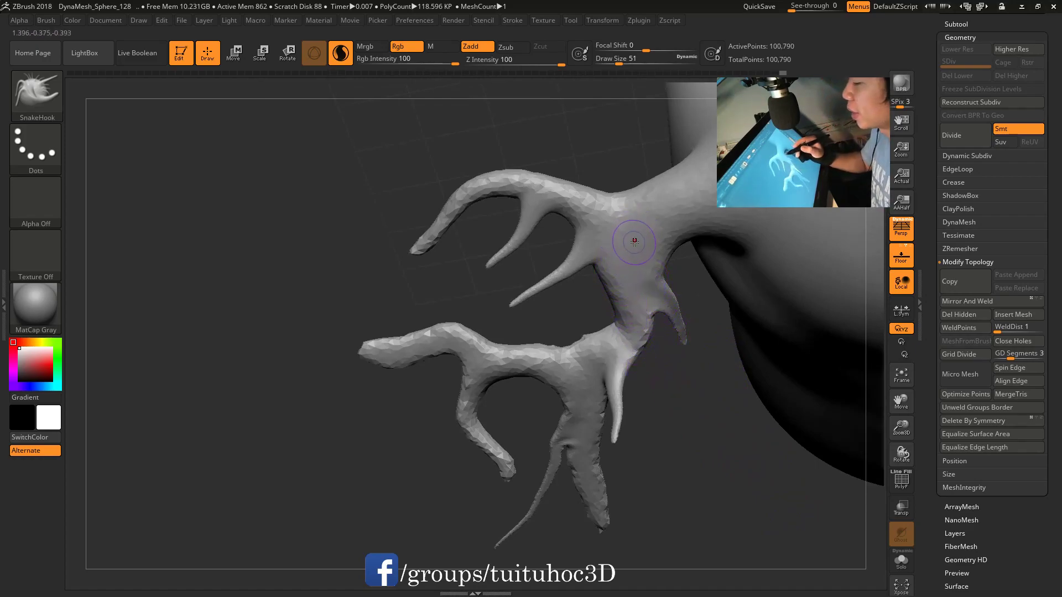
key("space")
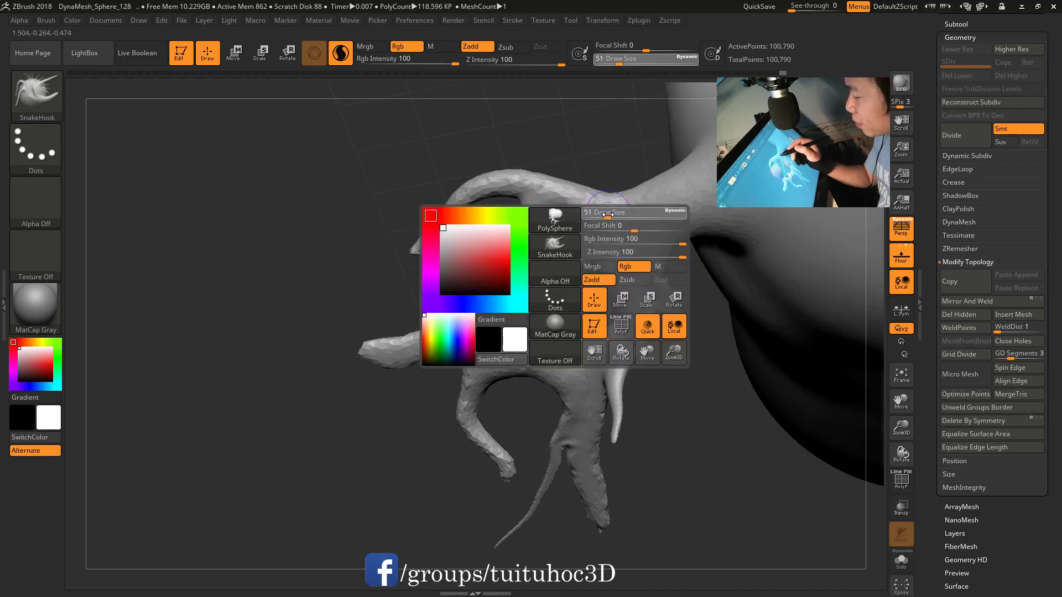
Step: At brush size 112, pull and reshape a tentacle and a thin spike down from the body
mouse_move(702, 303)
left_mouse_down()
mouse_move(687, 409)
mouse_move(640, 404)
left_mouse_up()
mouse_move(642, 249)
left_mouse_down()
mouse_move(587, 368)
mouse_move(630, 297)
left_mouse_up()
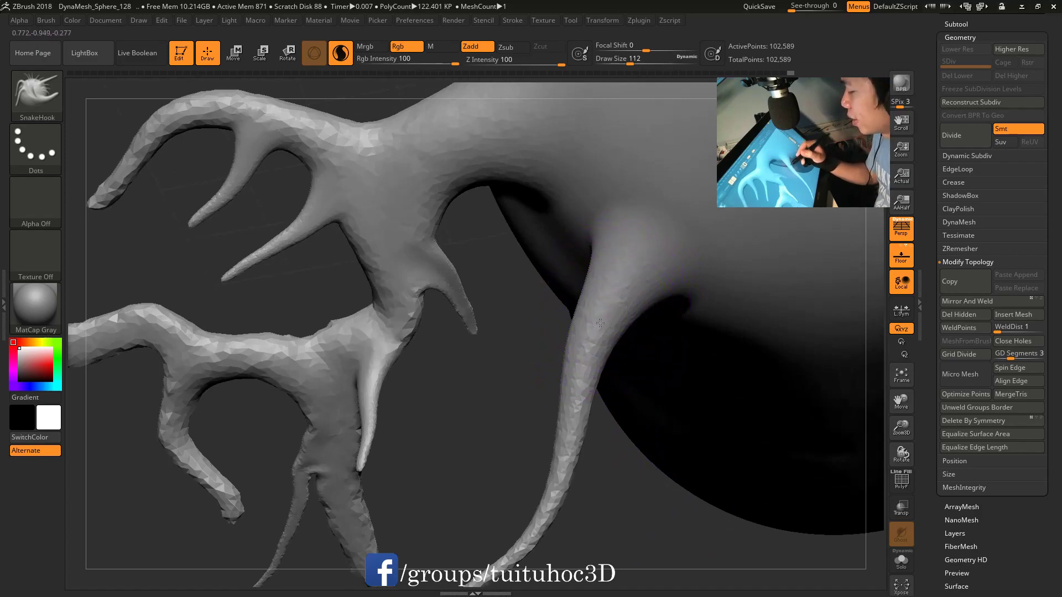
left_click_drag(601, 322, 592, 388)
key("space")
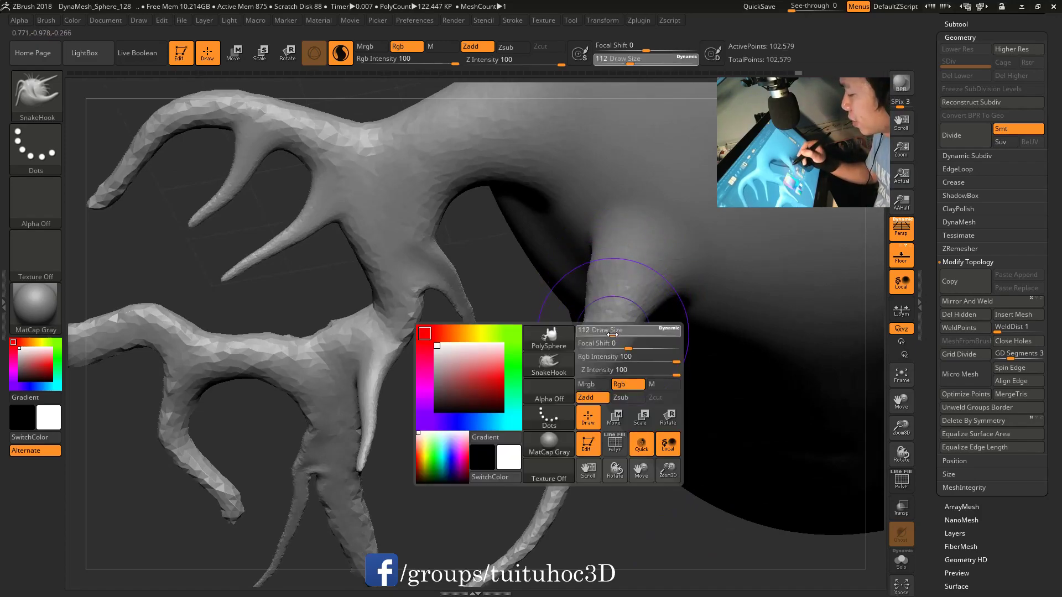
left_click_drag(647, 293, 629, 368)
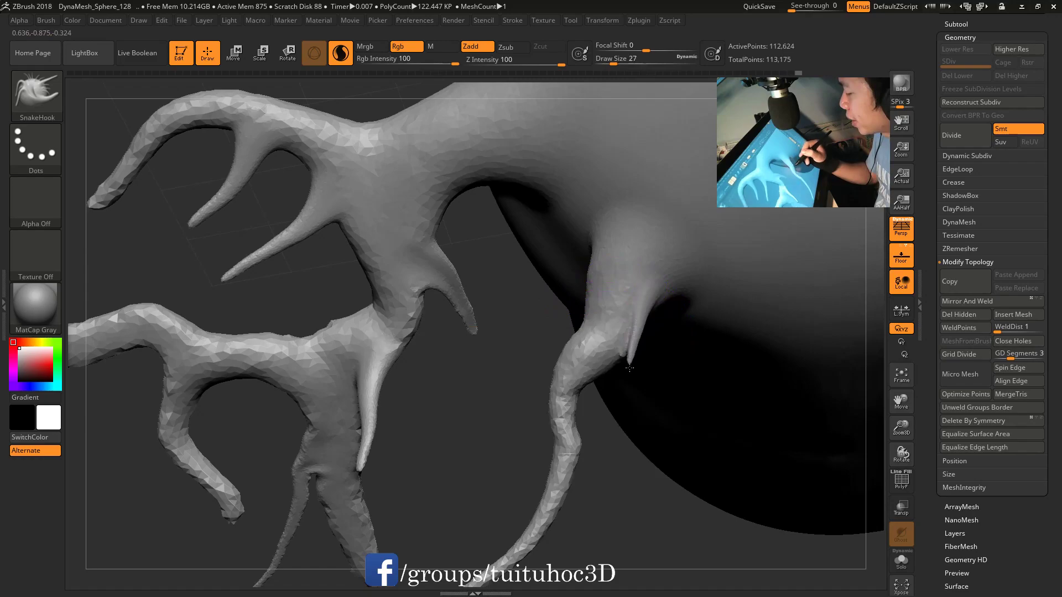
left_click_drag(632, 429, 662, 288, "alt")
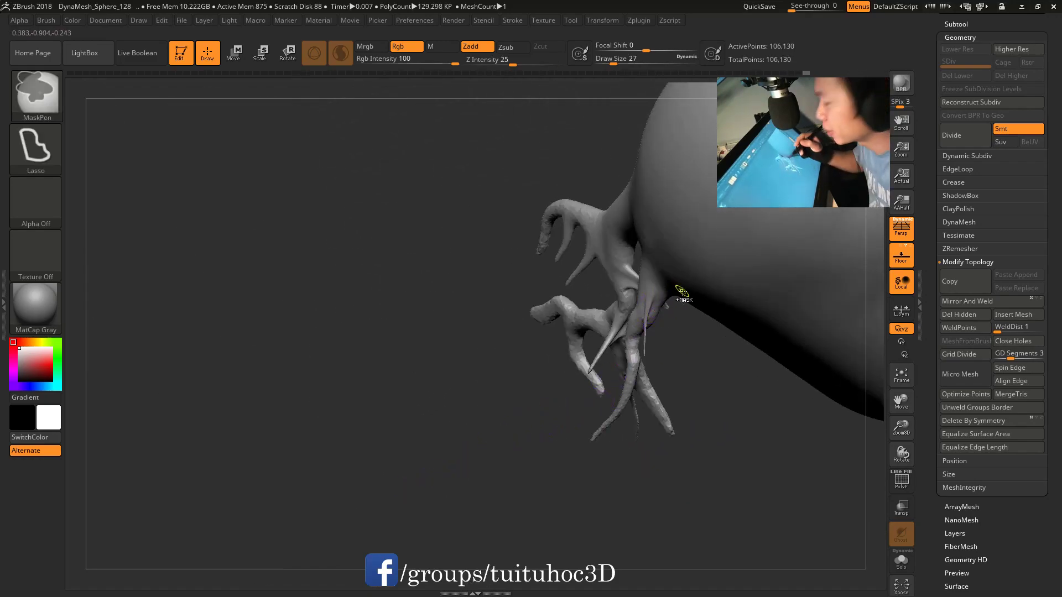
Step: Undo the thin spikes, leaving a short horn below the antler
key("ctrl+z")
key("ctrl+z")
key("ctrl+z")
key("ctrl+z")
key("ctrl+z")
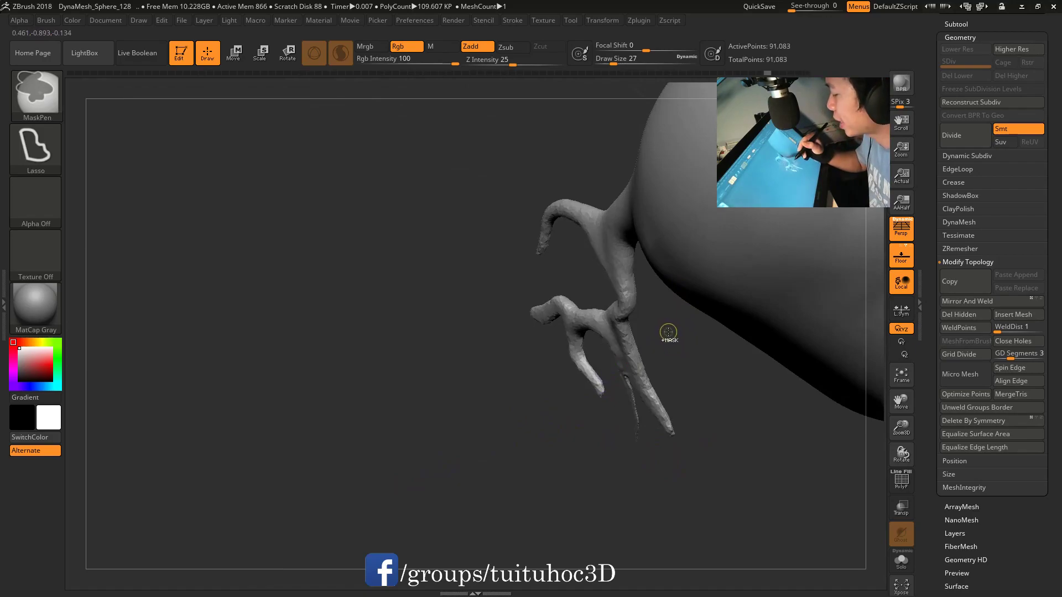
left_click_drag(685, 372, 602, 292)
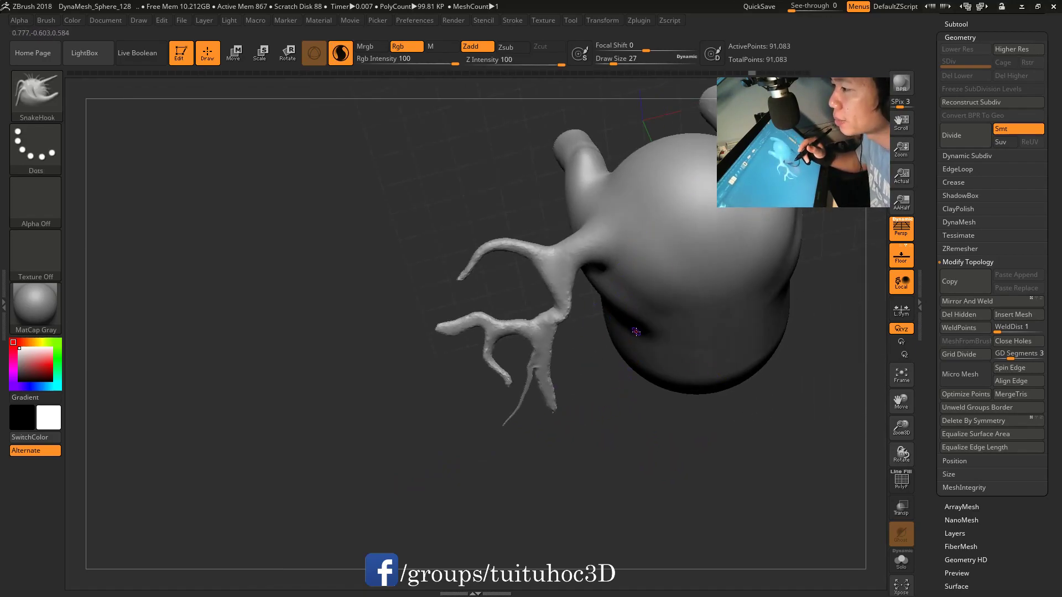
key("ctrl+z")
mouse_move(614, 388)
left_mouse_down()
mouse_move(663, 308)
mouse_move(675, 312)
mouse_move(614, 371)
left_mouse_up()
key("space")
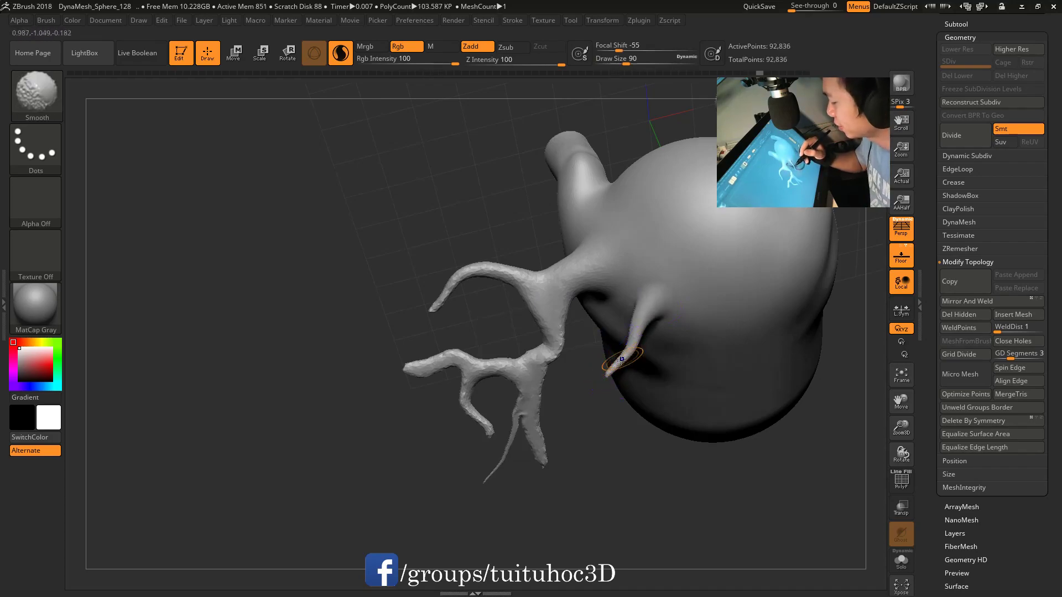
mouse_move(645, 455)
left_mouse_down()
mouse_move(687, 510)
mouse_move(707, 498)
mouse_move(737, 303)
mouse_move(768, 270)
mouse_move(754, 253)
mouse_move(770, 284)
left_mouse_up()
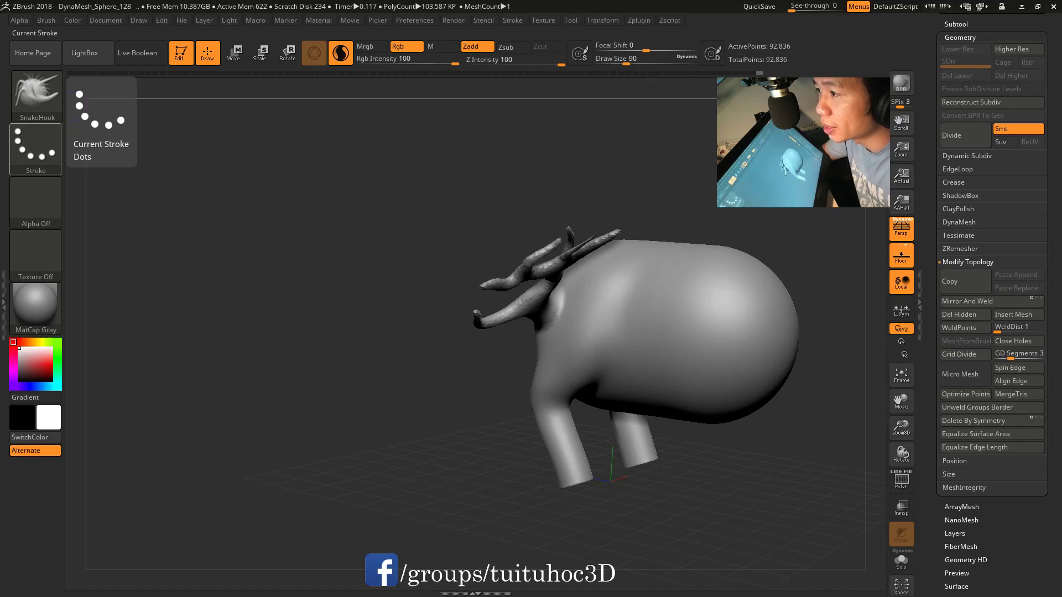
Step: Open File Explorer and go to C:\Program Files\Pixologic\ZBrush 2018
key("super+e")
left_click_drag(371, 131, 682, 158)
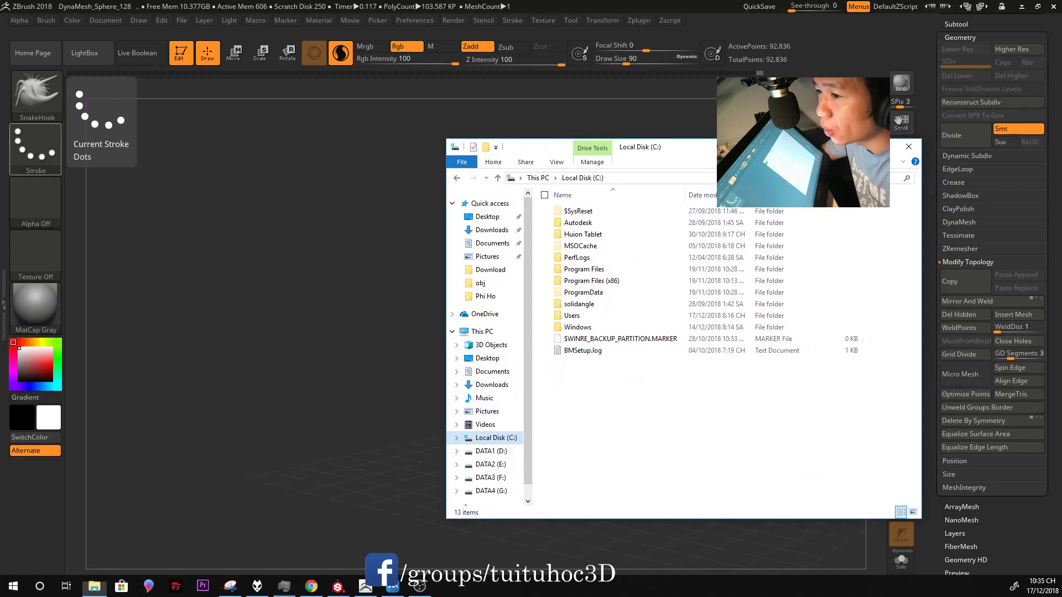
key("alt+Tab")
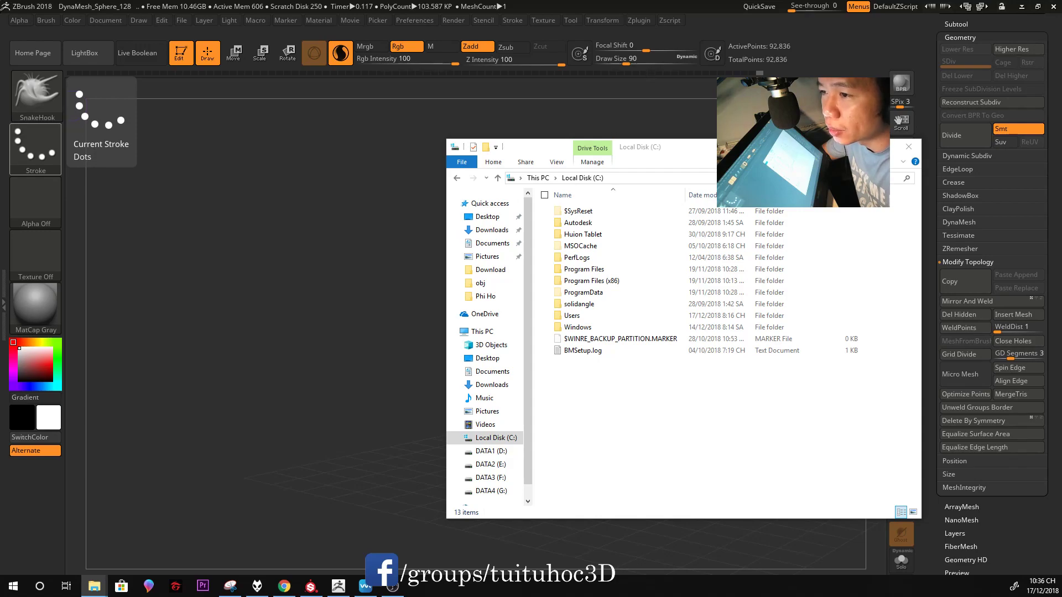
left_click(539, 291)
left_click(588, 179)
type("\"C:\\Program Files\\Pixologic\\ZBrush 2018")
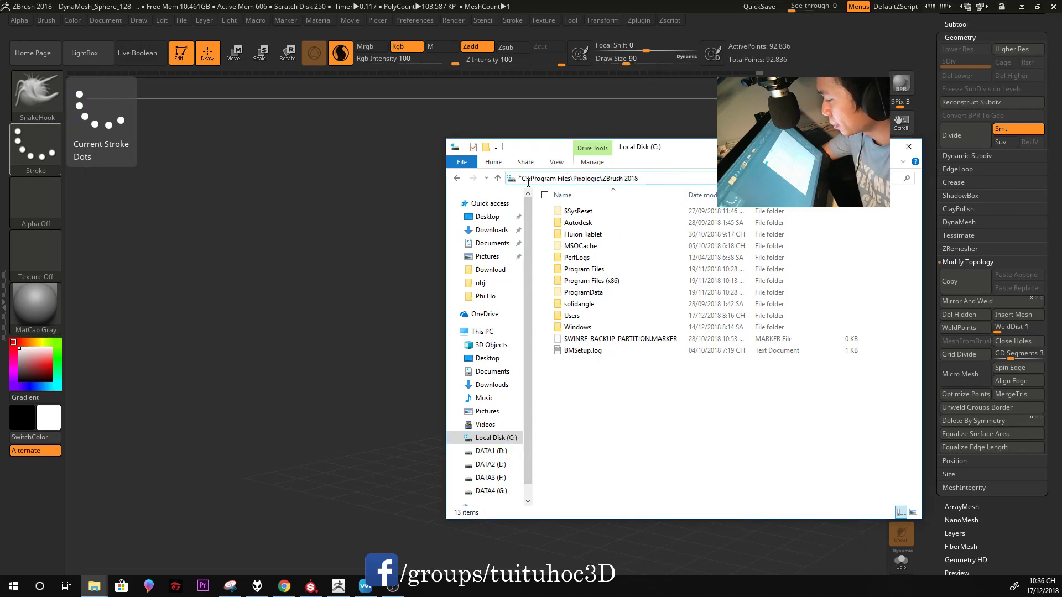
key("Return")
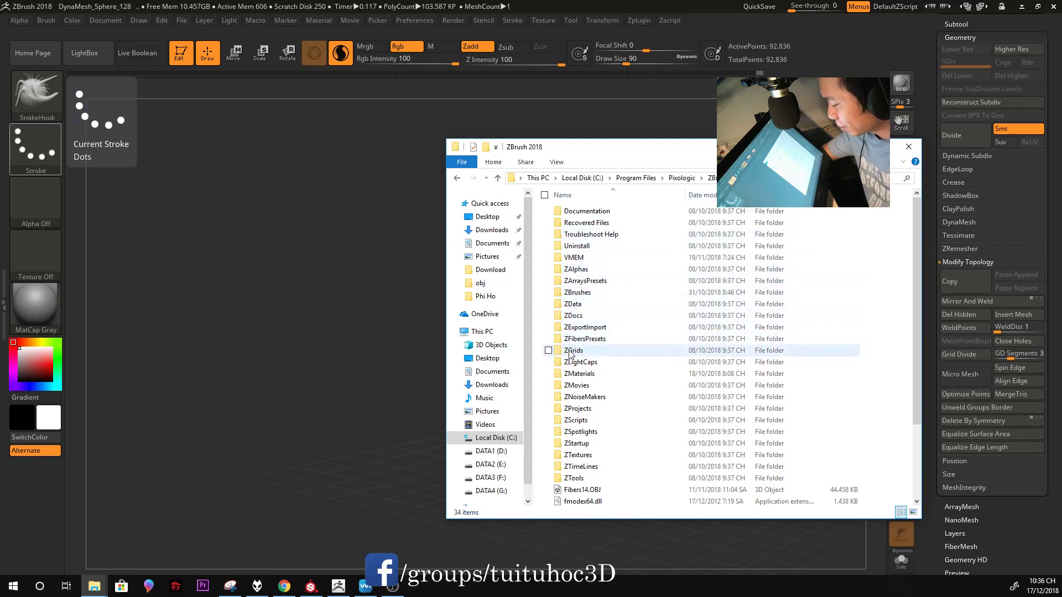
Step: Browse the ZBrushes brush folder, close Explorer, and open LightBox in ZBrush
double_click(578, 294)
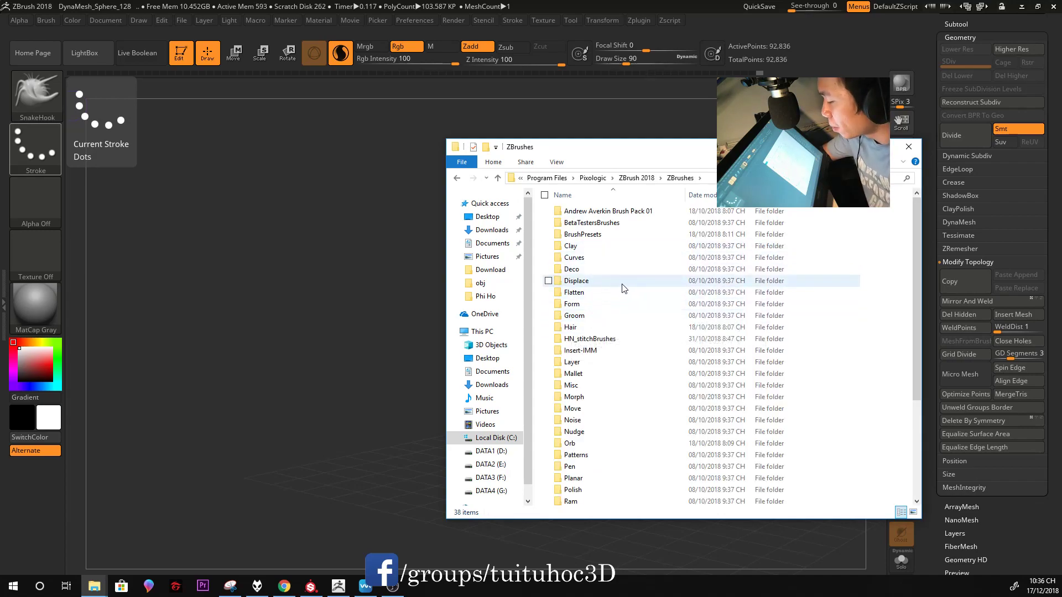
scroll(605, 360, "down", 4)
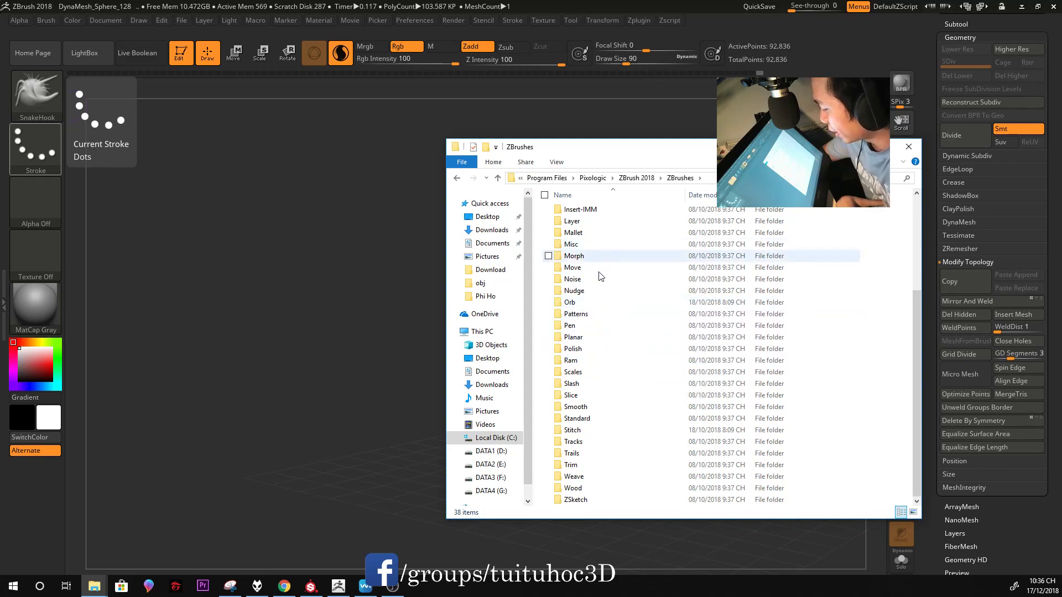
scroll(676, 322, "up", 4)
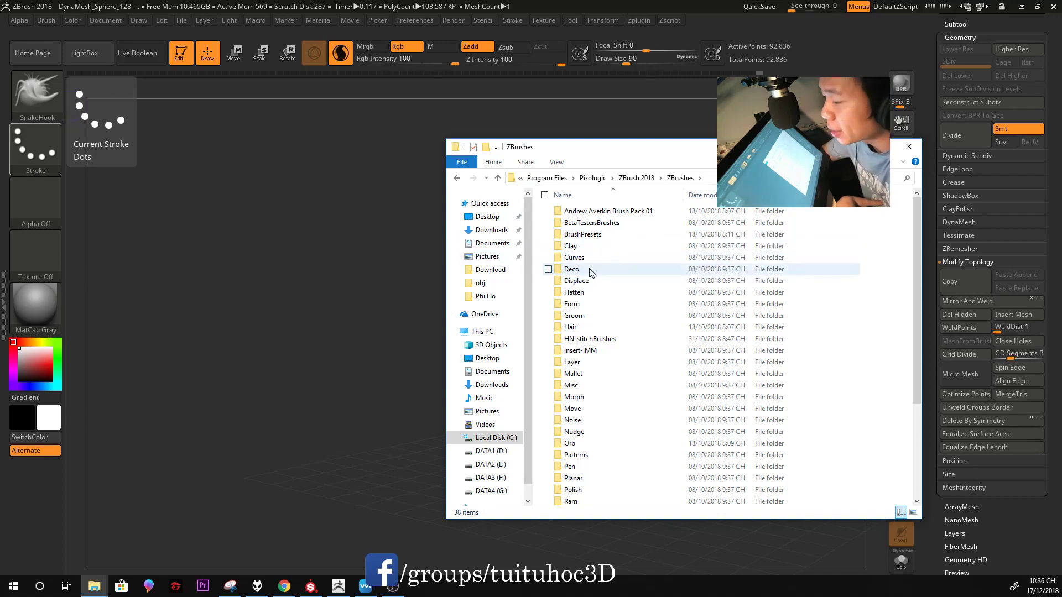
left_click(908, 147)
left_click(111, 53)
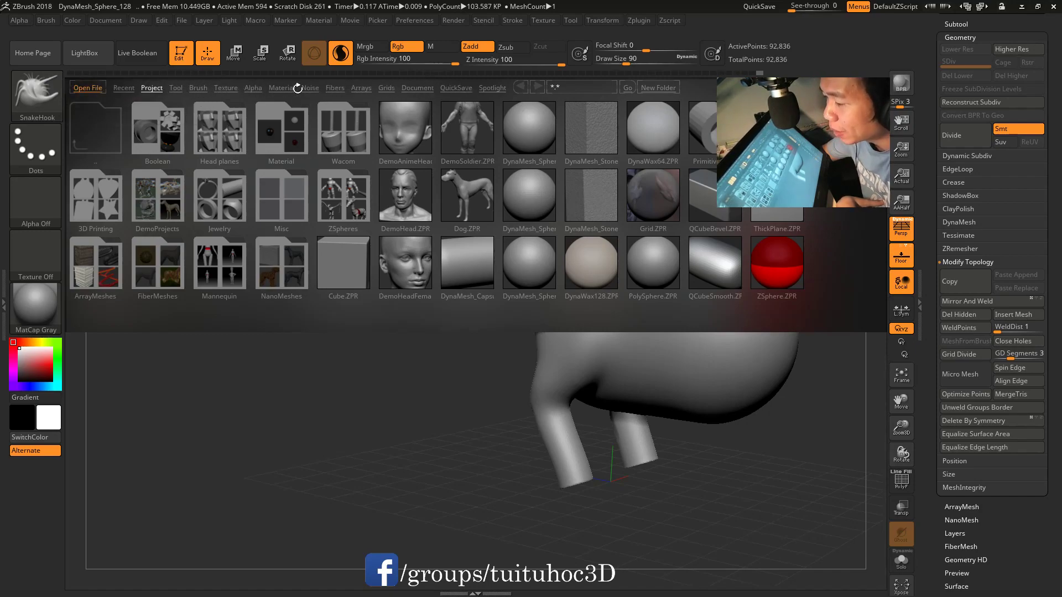
Step: Load the Orb_Slash_Curve brush from the Orb folder in LightBox's Brush tab
left_click(198, 88)
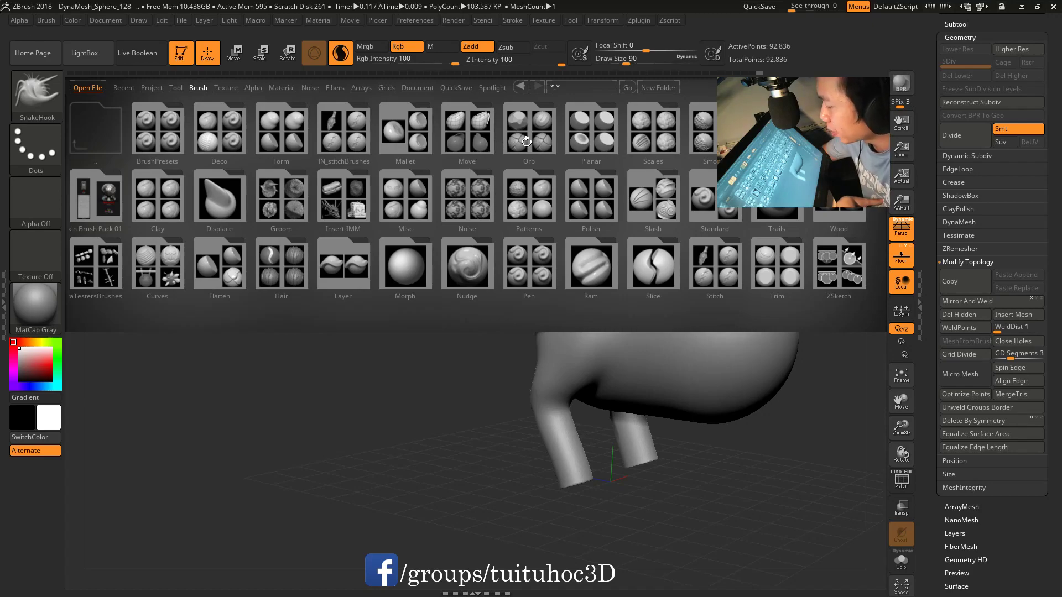
double_click(527, 142)
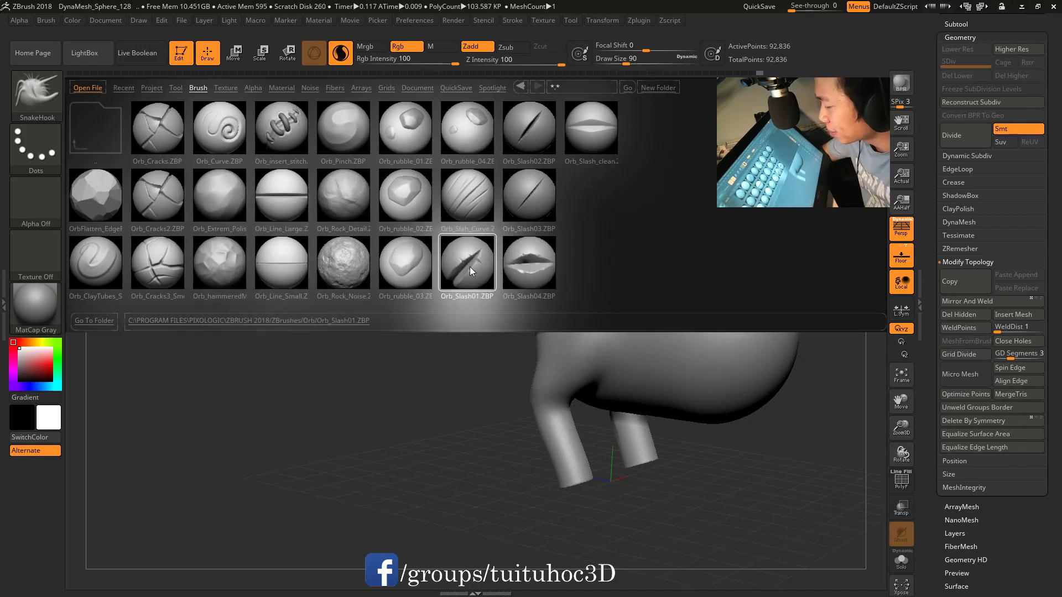
double_click(474, 201)
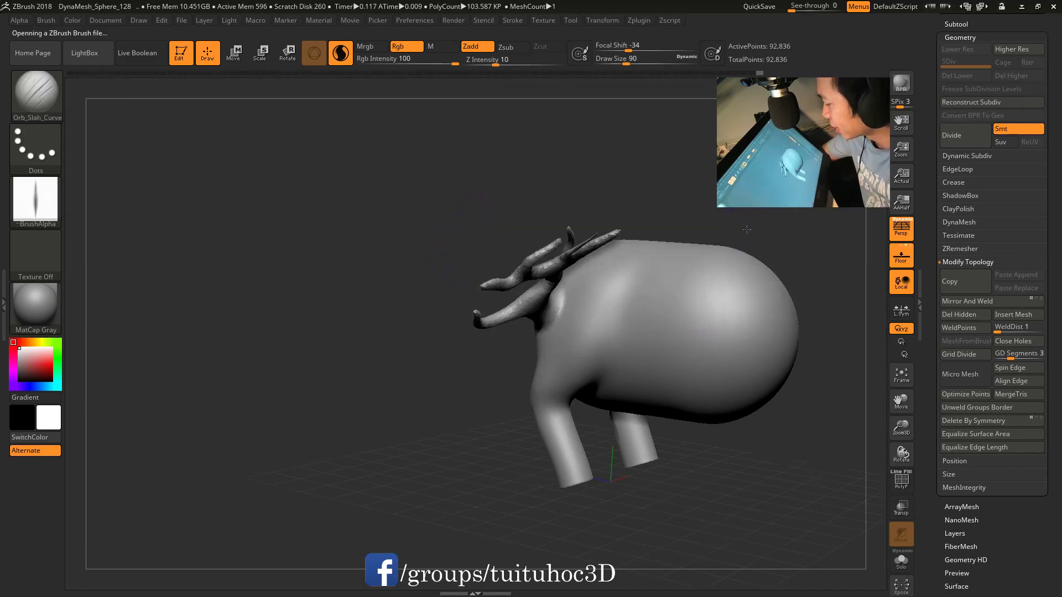
Step: Carve a slash groove, subdivide once with Ctrl+D, then add vertical, angled and looping cuts
left_click_drag(710, 376, 705, 401)
mouse_move(775, 498)
left_mouse_down()
mouse_move(617, 436)
mouse_move(483, 342)
left_mouse_up()
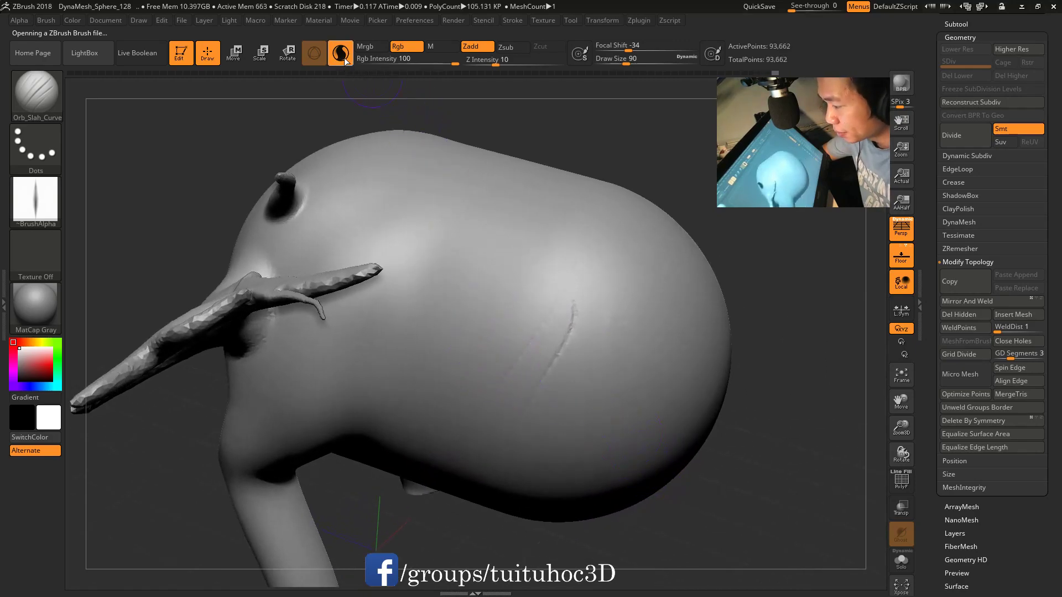
left_click_drag(723, 232, 714, 227)
key("ctrl+d")
left_click_drag(615, 275, 597, 365)
mouse_move(647, 318)
left_mouse_down()
mouse_move(612, 360)
mouse_move(547, 377)
mouse_move(650, 390)
left_mouse_up()
mouse_move(588, 309)
left_mouse_down()
mouse_move(528, 368)
mouse_move(517, 254)
mouse_move(512, 301)
left_mouse_up()
Step: Add thin slashes over the body and head, plus long grooves across the head and diagonally
left_click_drag(398, 324, 459, 396)
mouse_move(520, 307)
left_mouse_down()
mouse_move(476, 337)
mouse_move(481, 351)
mouse_move(445, 387)
left_mouse_up()
left_click_drag(403, 321, 550, 225)
left_click_drag(356, 237, 645, 199)
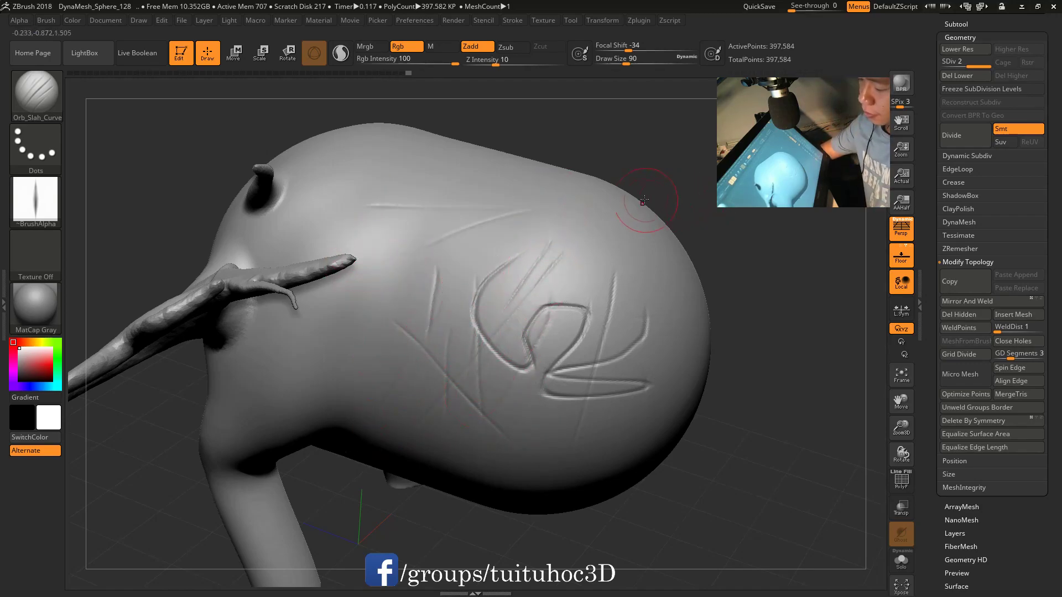
left_click_drag(612, 242, 568, 309)
left_click_drag(619, 233, 523, 321)
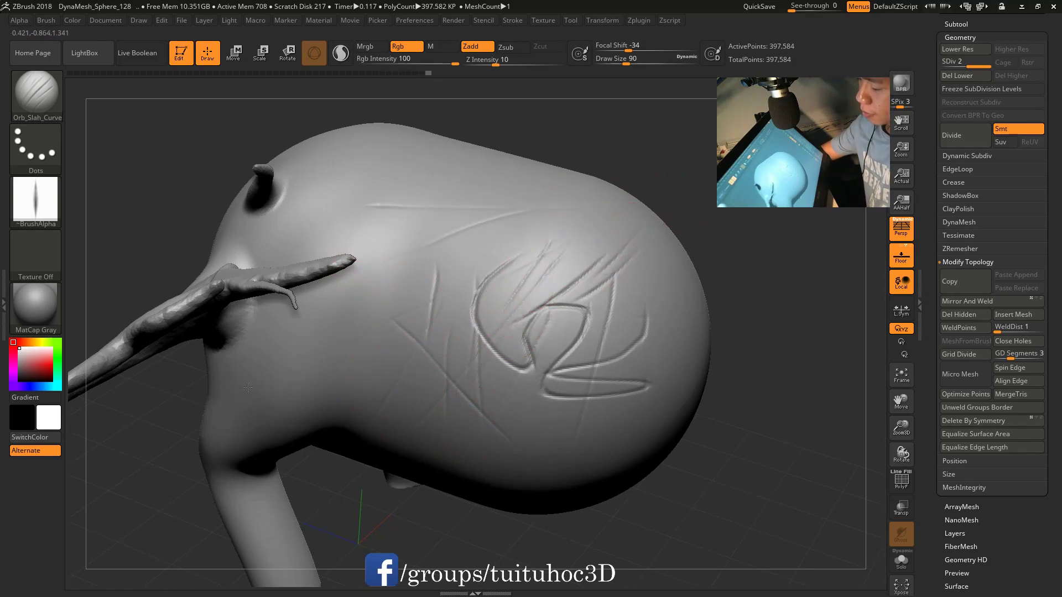
Step: Rotate the model to view its underside and side, then open the brush palette
left_click_drag(505, 422, 669, 383)
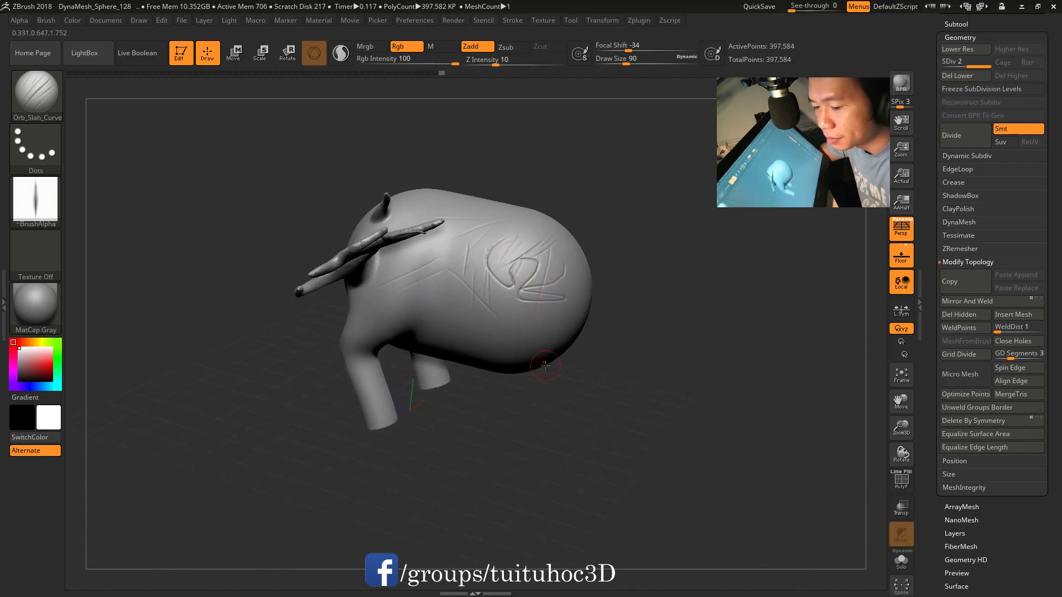
left_click_drag(654, 315, 709, 386)
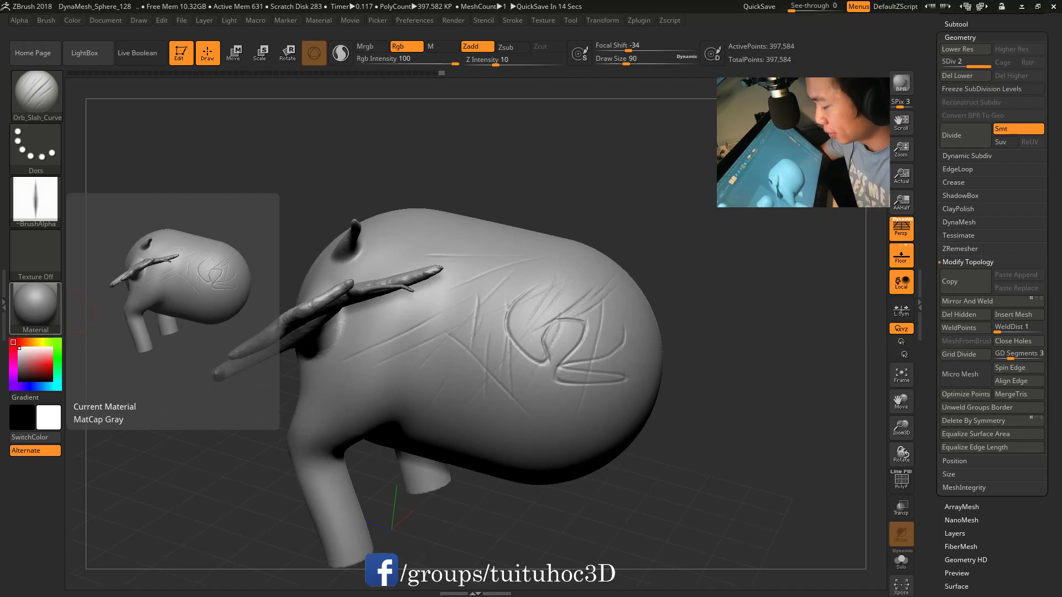
mouse_move(541, 183)
left_mouse_down()
mouse_move(549, 197)
mouse_move(555, 176)
left_mouse_up()
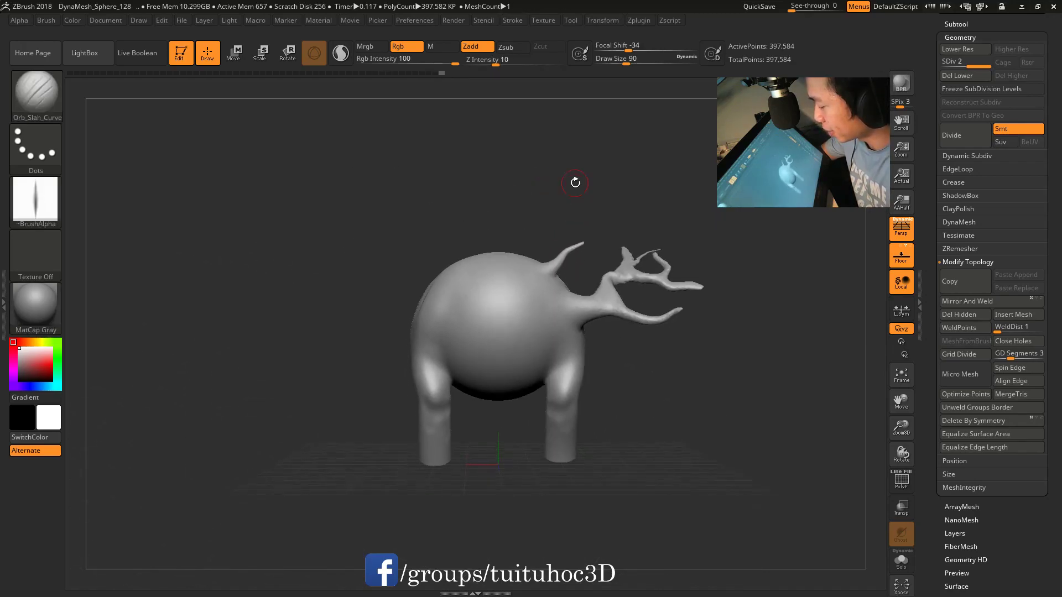
left_click_drag(507, 140, 690, 313)
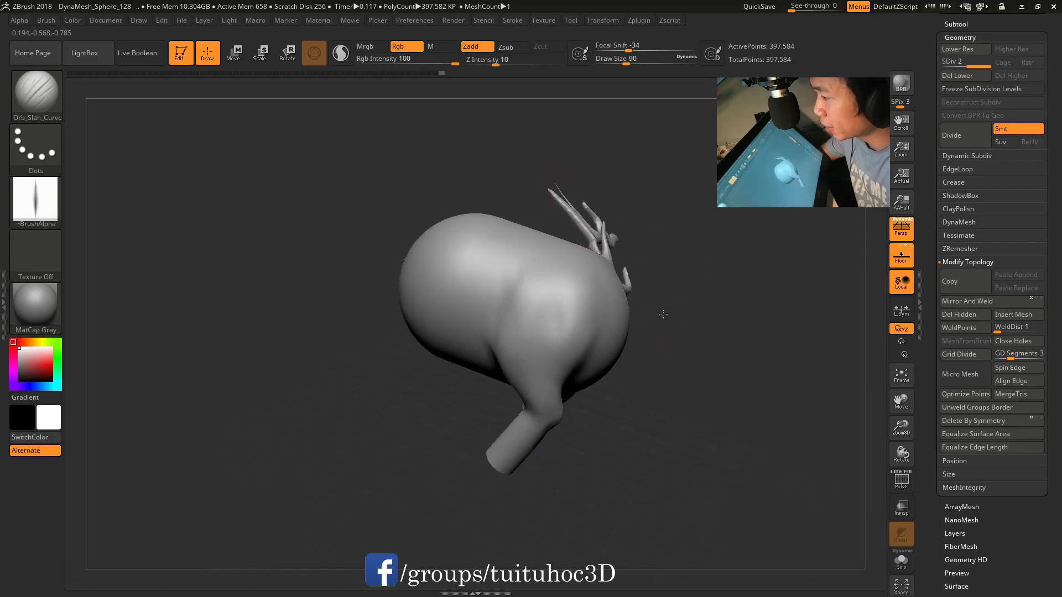
mouse_move(690, 313)
left_mouse_down()
mouse_move(711, 388)
mouse_move(667, 362)
left_mouse_up()
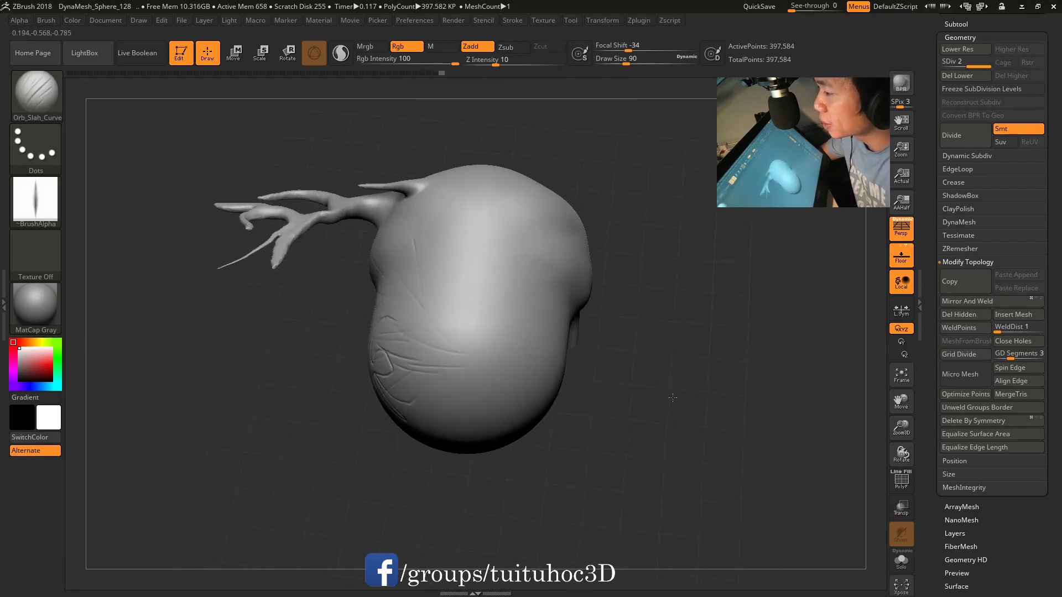
key("b")
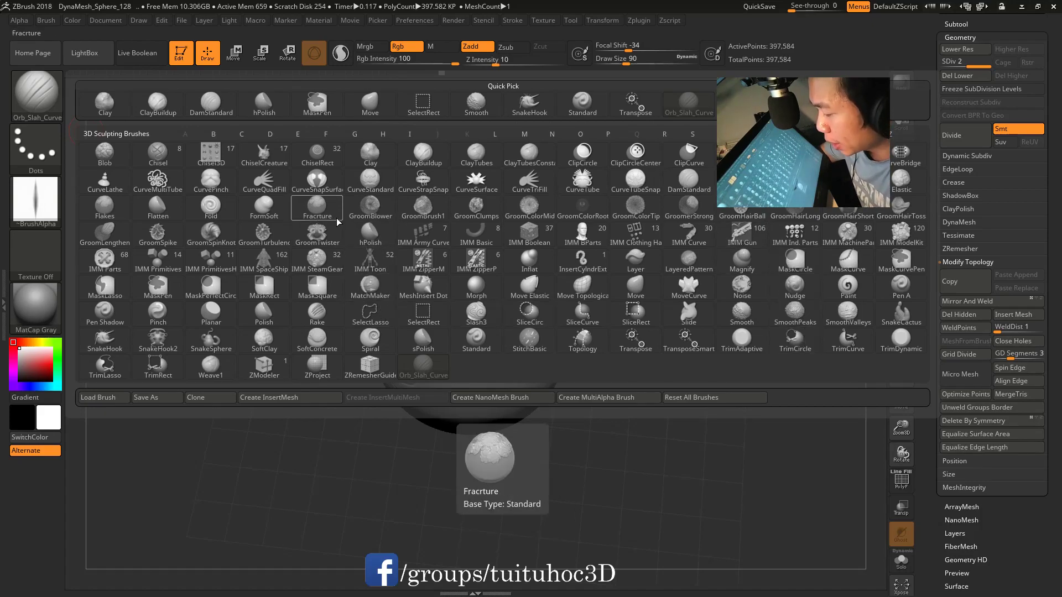
Step: Browse HN_stitchBrushes and Insert-IMM in LightBox, then load Insert Rope from BetaTestersBrushes
left_click(86, 53)
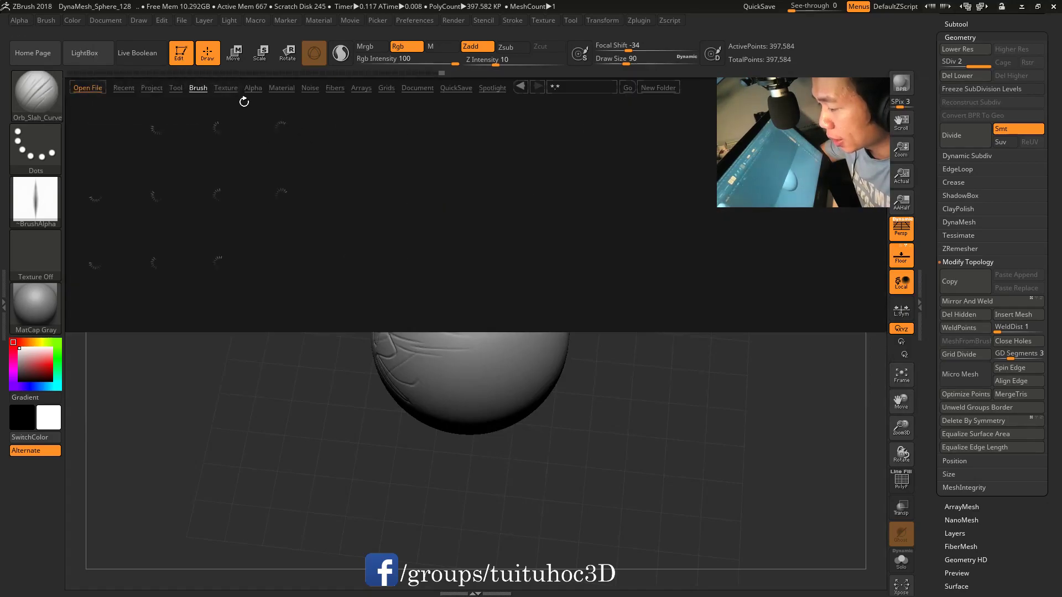
left_click(198, 88)
left_click(104, 135)
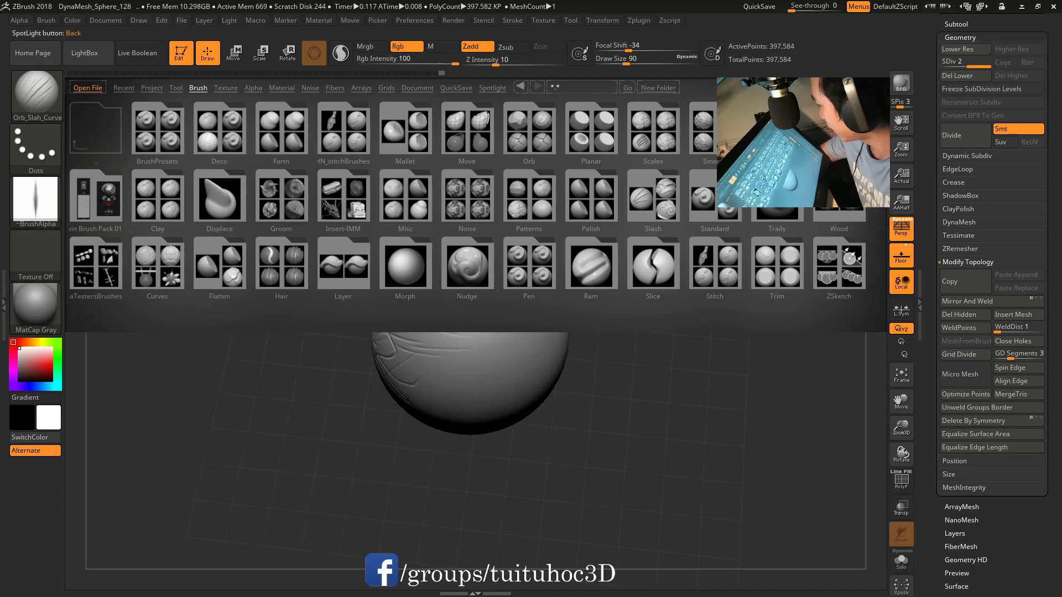
left_click(353, 134)
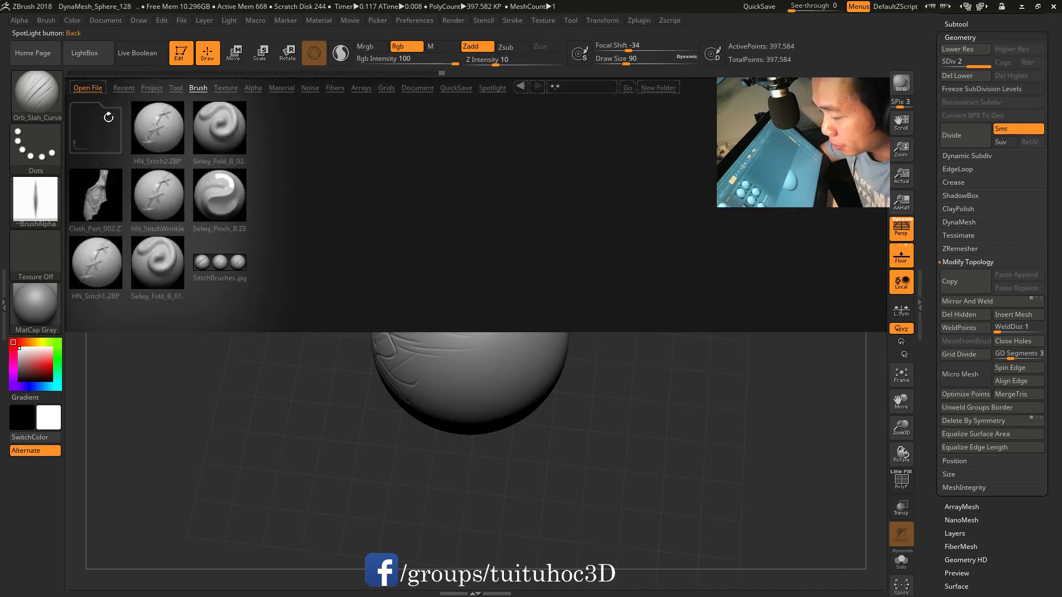
left_click(97, 119)
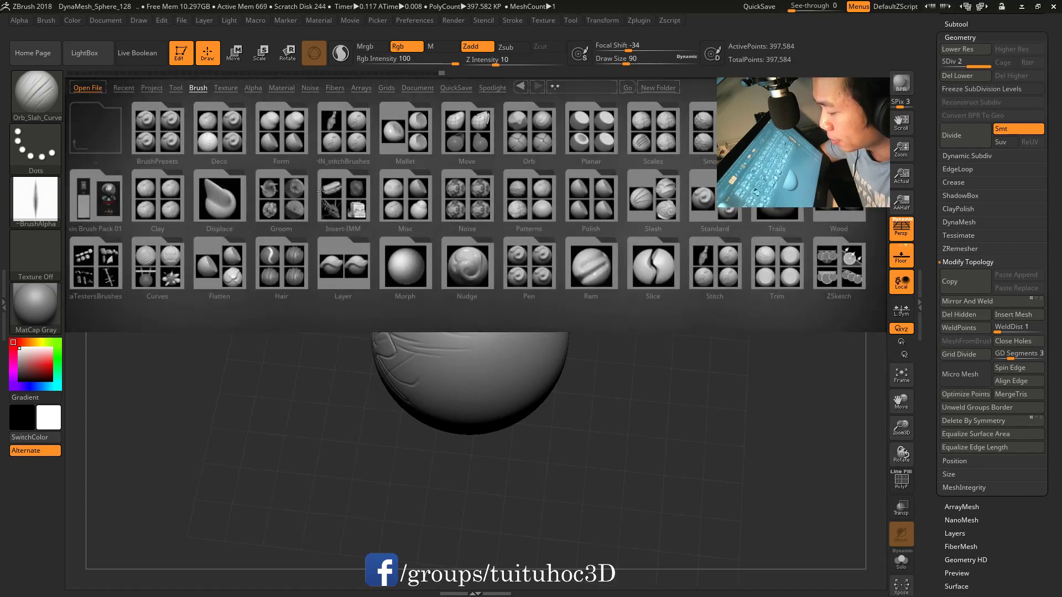
left_click(329, 195)
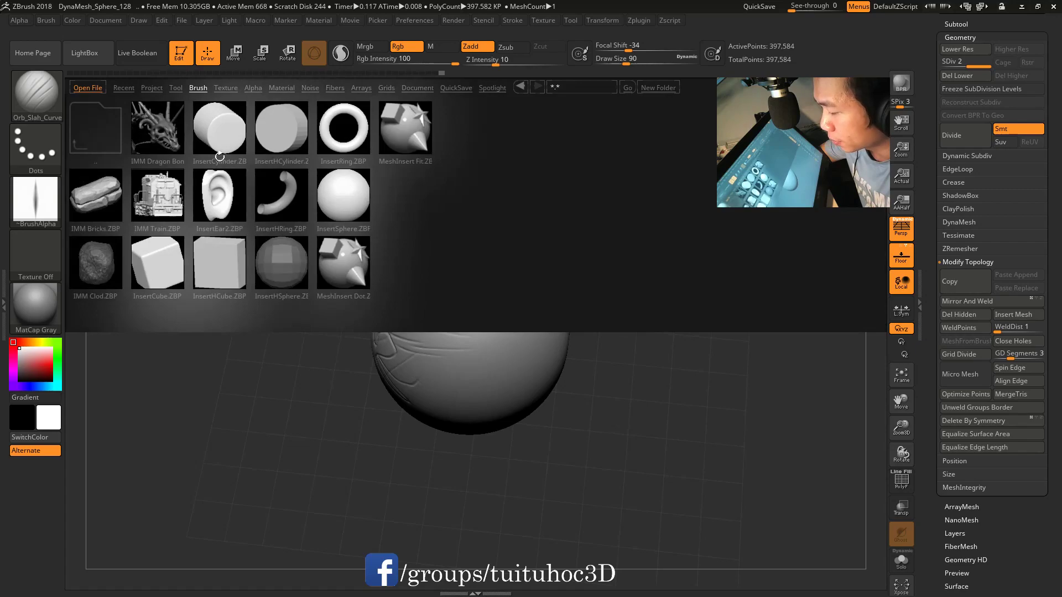
left_click(89, 126)
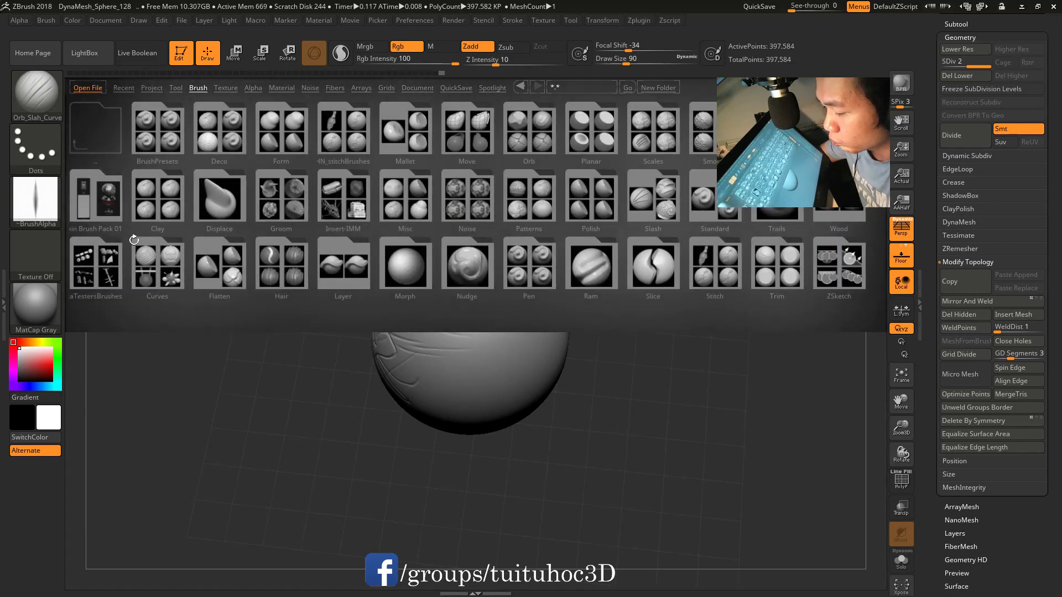
left_click(85, 274)
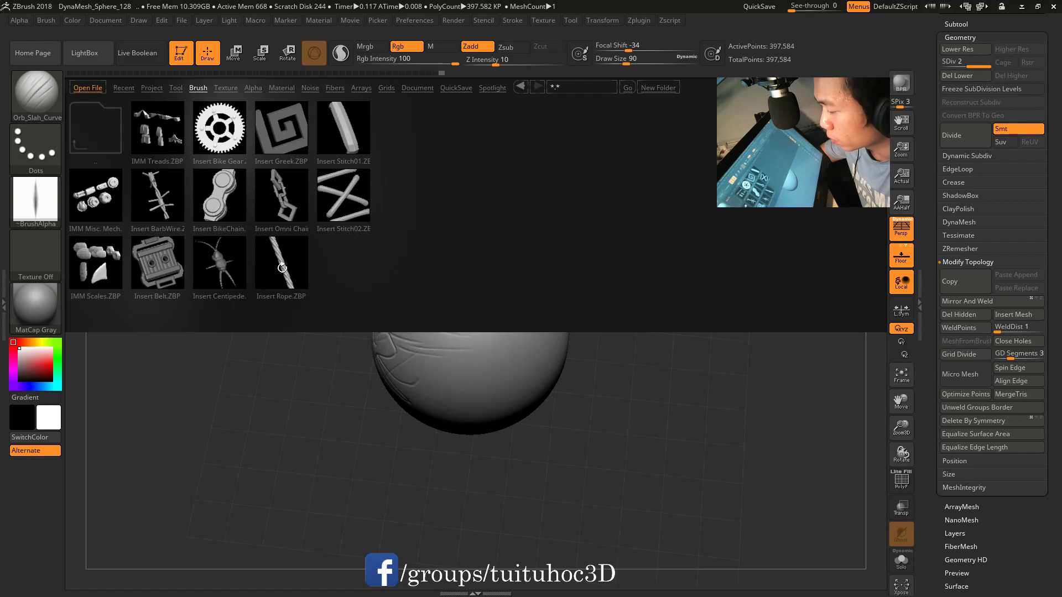
double_click(282, 267)
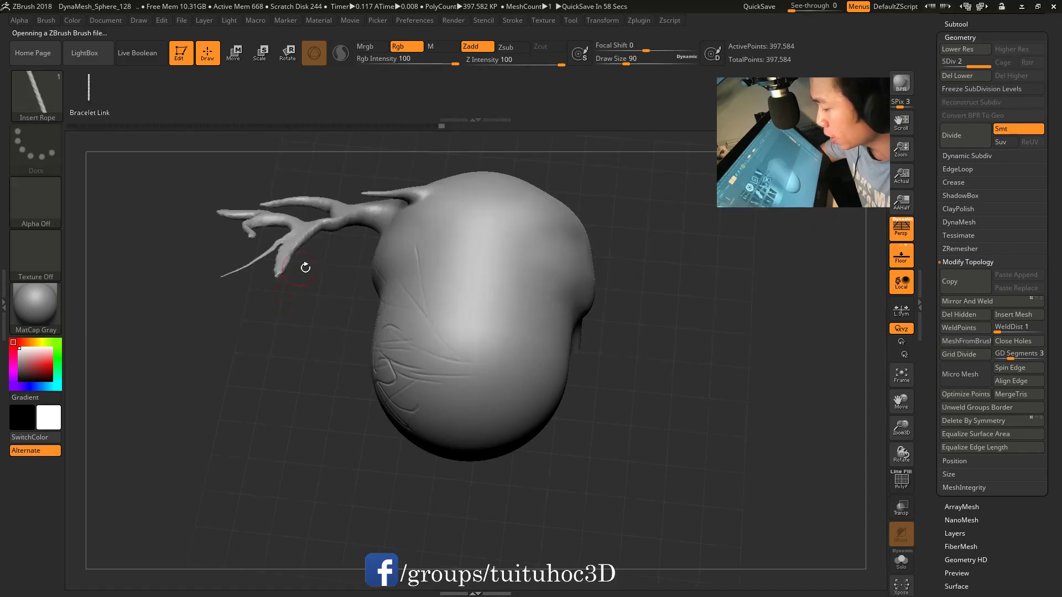
Step: Drop the creature to its lowest subdivision level, then test and undo an Insert Rope stroke
mouse_move(652, 298)
left_mouse_down()
mouse_move(645, 343)
mouse_move(620, 310)
left_mouse_up()
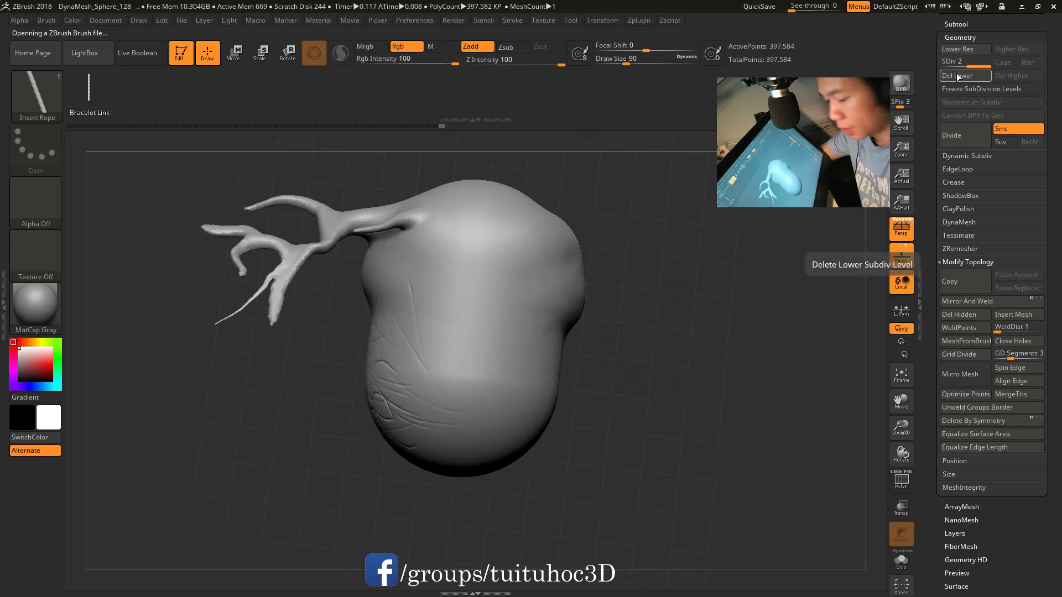
left_click_drag(963, 61, 946, 62)
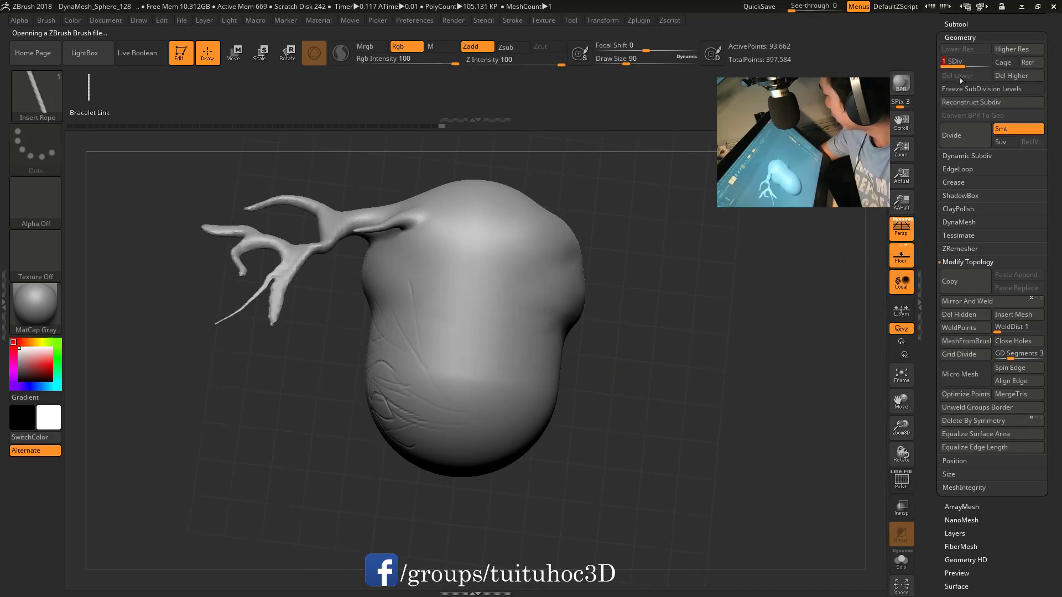
left_click_drag(454, 228, 479, 311)
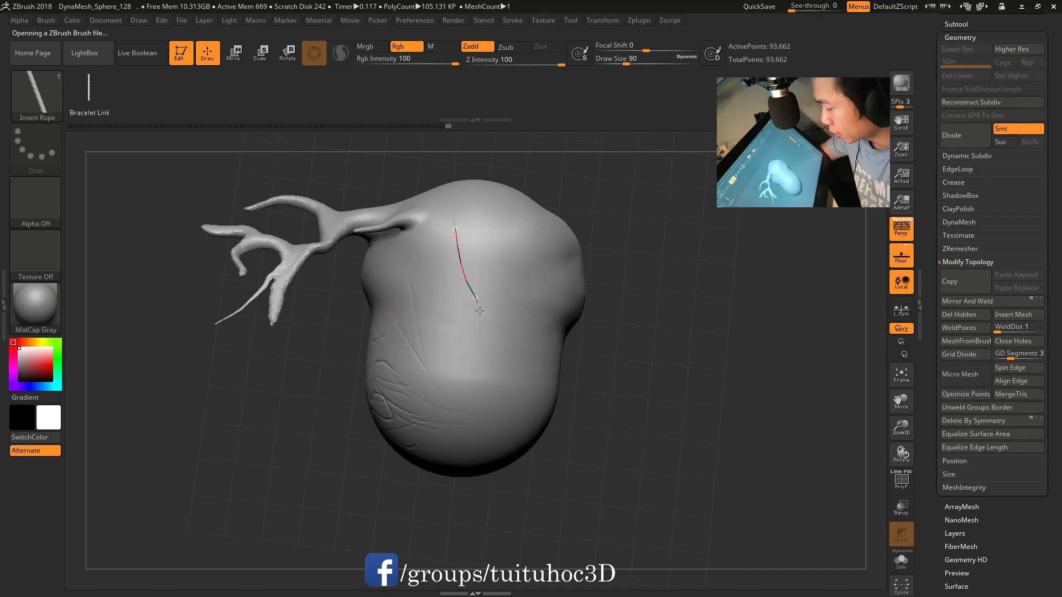
mouse_move(635, 386)
left_mouse_down()
mouse_move(671, 404)
mouse_move(562, 314)
left_mouse_up()
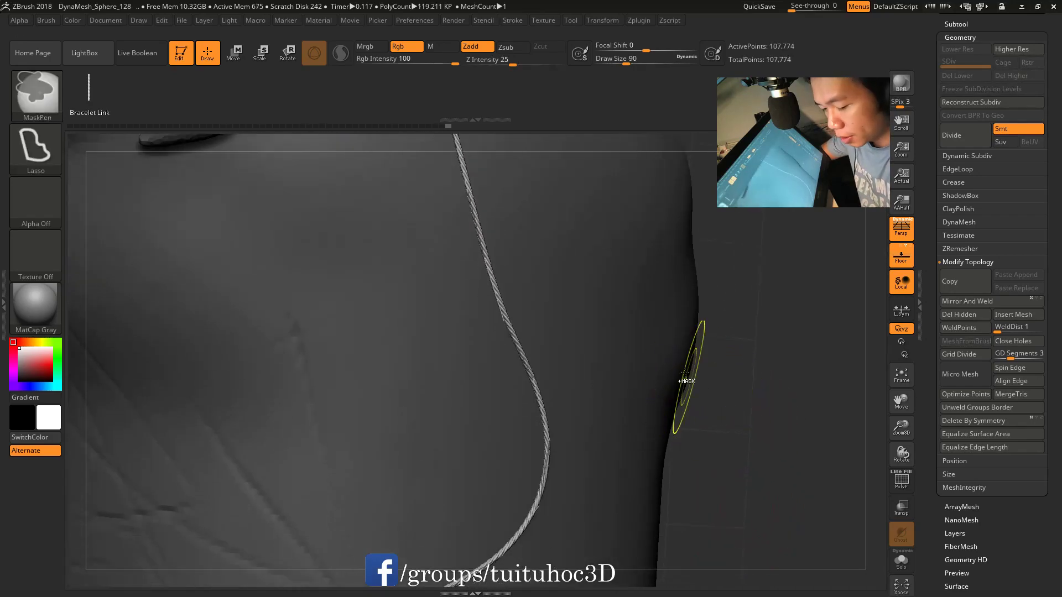
key("ctrl+z")
Step: Set the brush size to 365 and lay a twisted rope across the body
key("space")
left_click_drag(511, 288, 582, 288)
mouse_move(714, 401)
left_mouse_down("alt")
mouse_move(627, 363)
mouse_move(444, 210)
left_mouse_up("alt")
left_click_drag(351, 377, 526, 382)
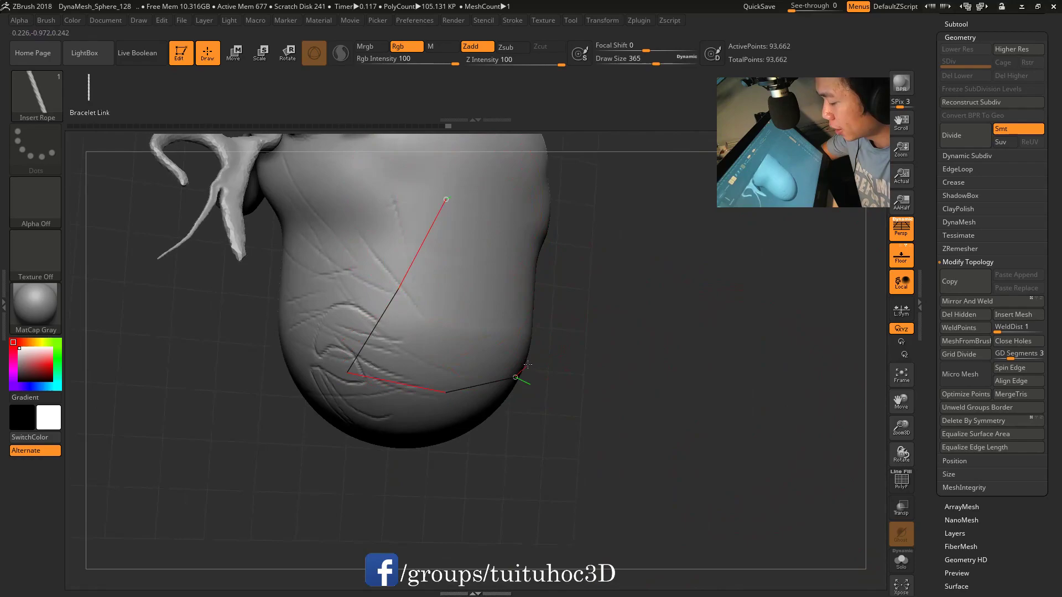
left_click_drag(599, 360, 584, 393, "alt")
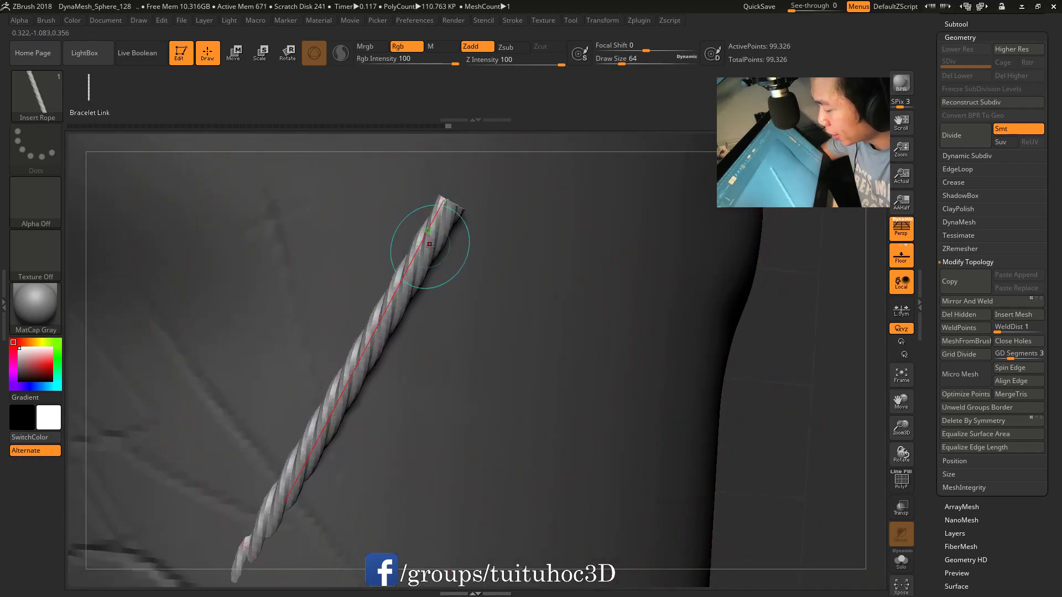
left_click_drag(441, 211, 382, 336)
left_click(800, 314)
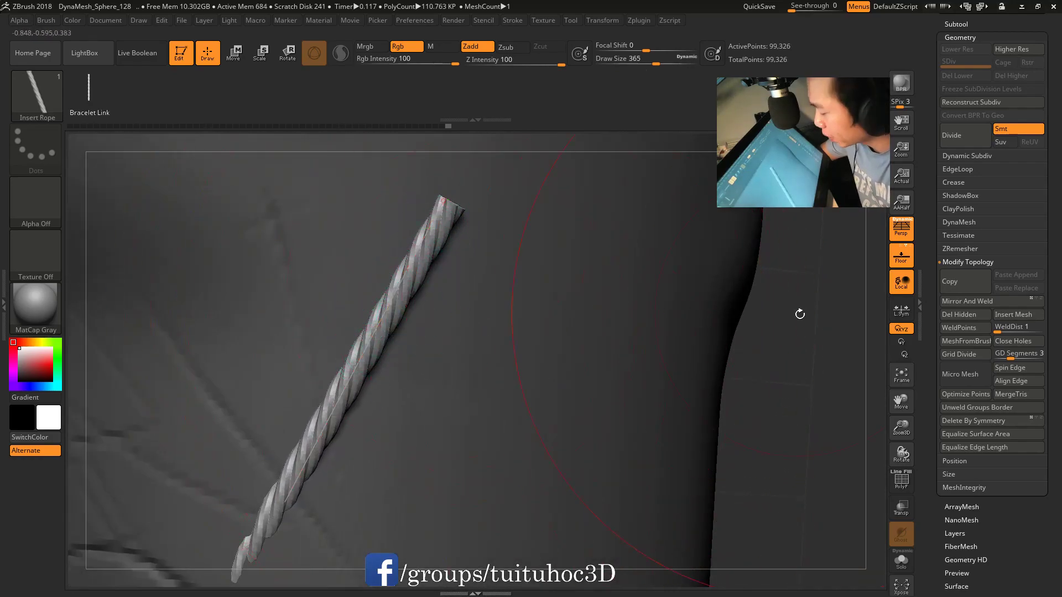
Step: Inspect the rope, undo it, and try another twisted rope before undoing again
mouse_move(792, 371)
left_mouse_down("alt")
mouse_move(719, 351)
mouse_move(719, 308)
mouse_move(714, 321)
mouse_move(681, 329)
mouse_move(689, 381)
mouse_move(722, 448)
left_mouse_up("alt")
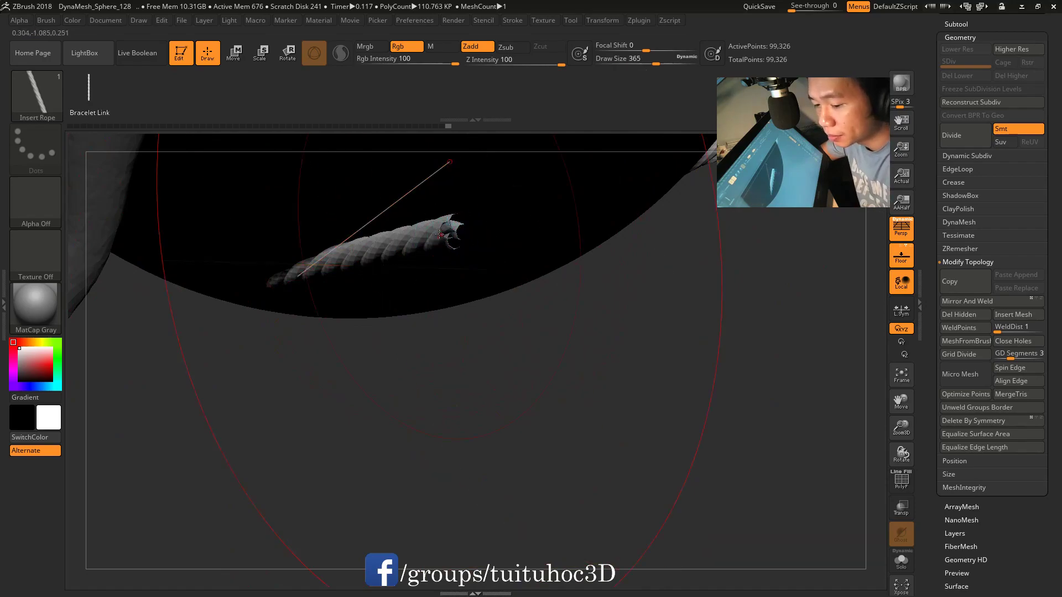
mouse_move(616, 332)
left_mouse_down()
mouse_move(541, 315)
mouse_move(547, 220)
left_mouse_up()
mouse_move(611, 343)
left_mouse_down()
mouse_move(581, 308)
mouse_move(595, 286)
mouse_move(545, 308)
mouse_move(613, 334)
left_mouse_up()
key("ctrl+z")
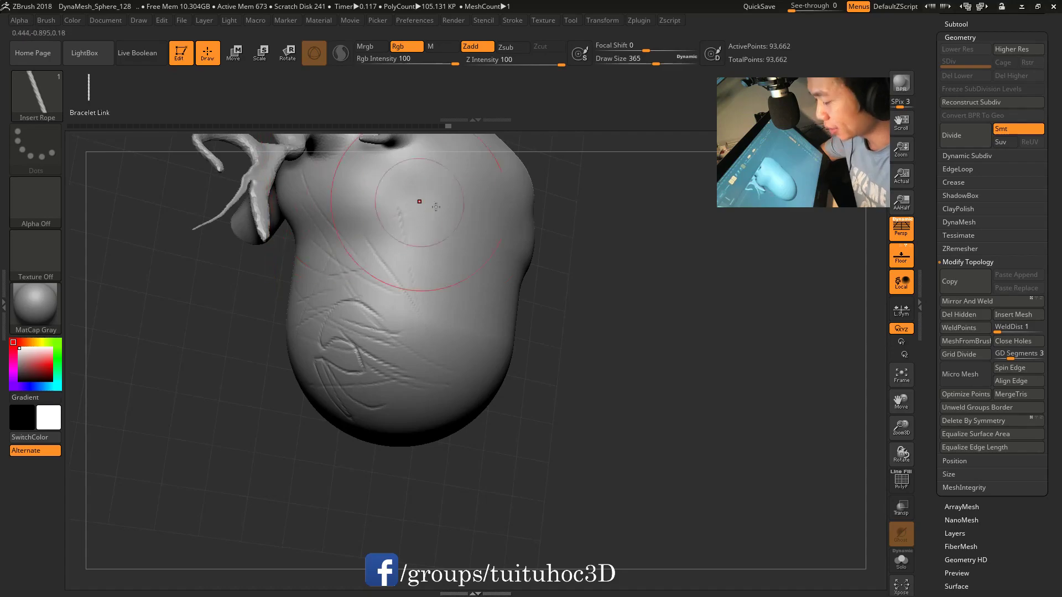
left_click_drag(461, 230, 518, 335)
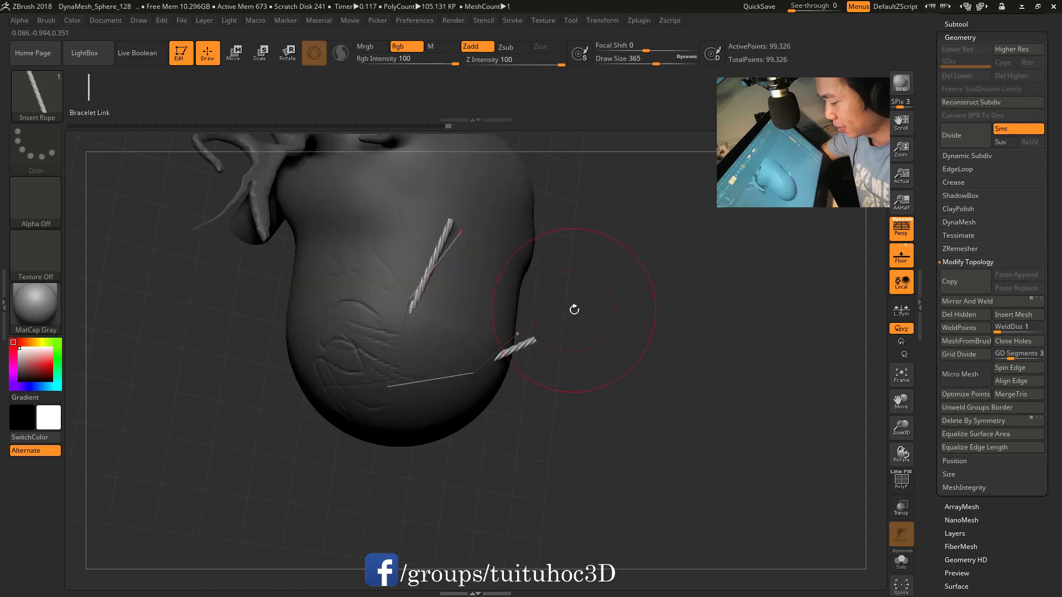
key("ctrl+z")
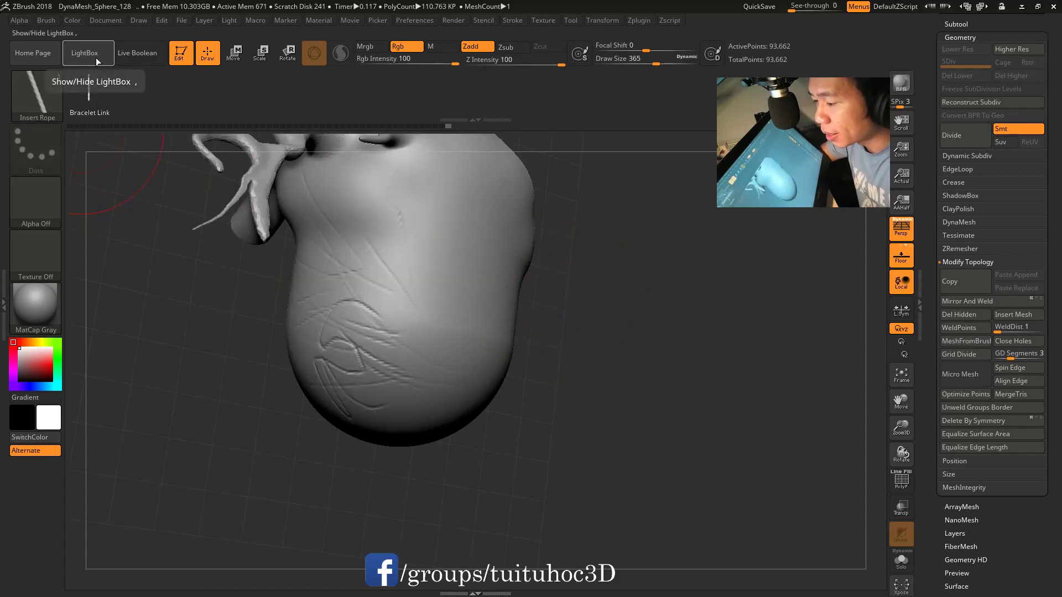
Step: Load the Insert Omni Chain brush, lay a chain across the body, then undo it
left_click(96, 58)
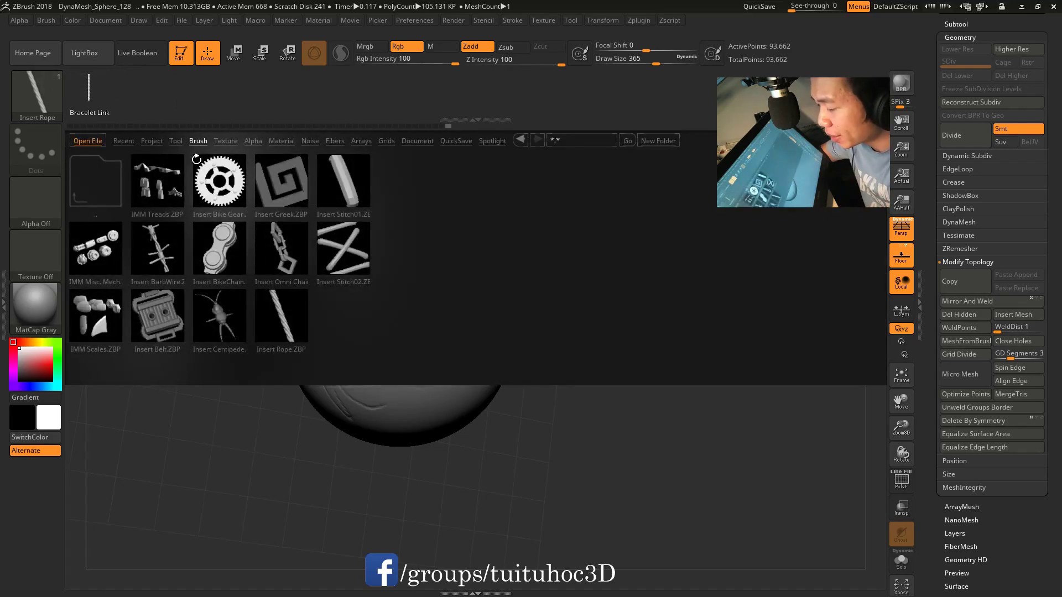
double_click(299, 249)
left_click_drag(397, 267, 523, 282)
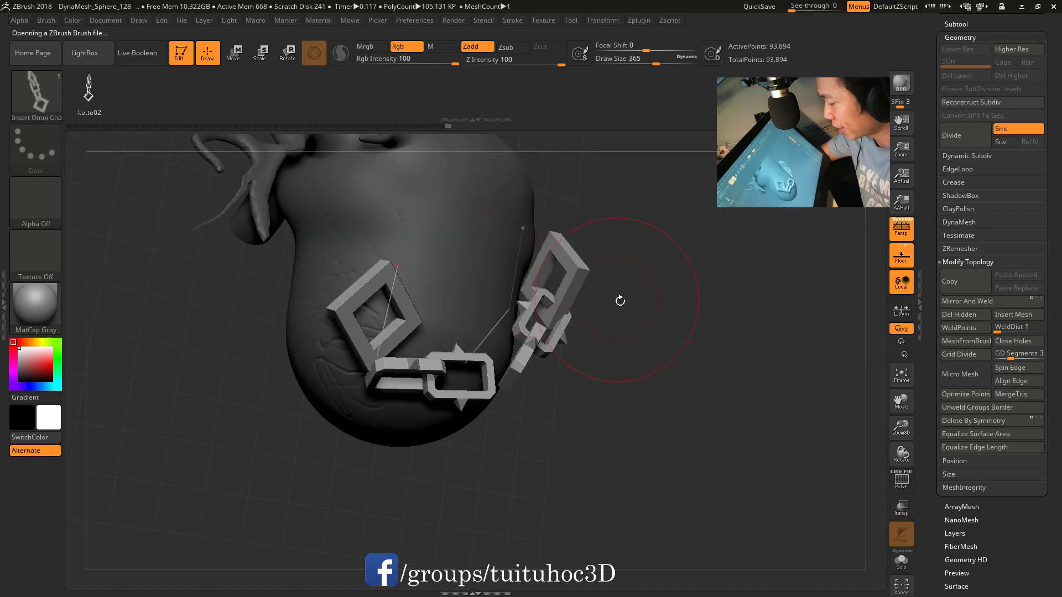
left_click_drag(619, 299, 574, 261)
key("ctrl")
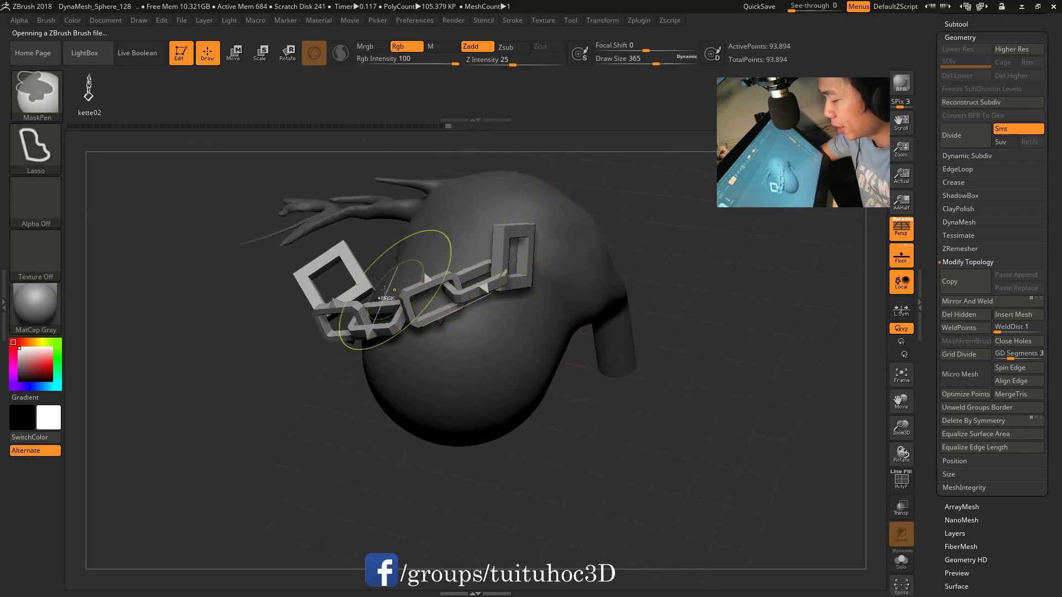
left_click_drag(598, 462, 531, 332)
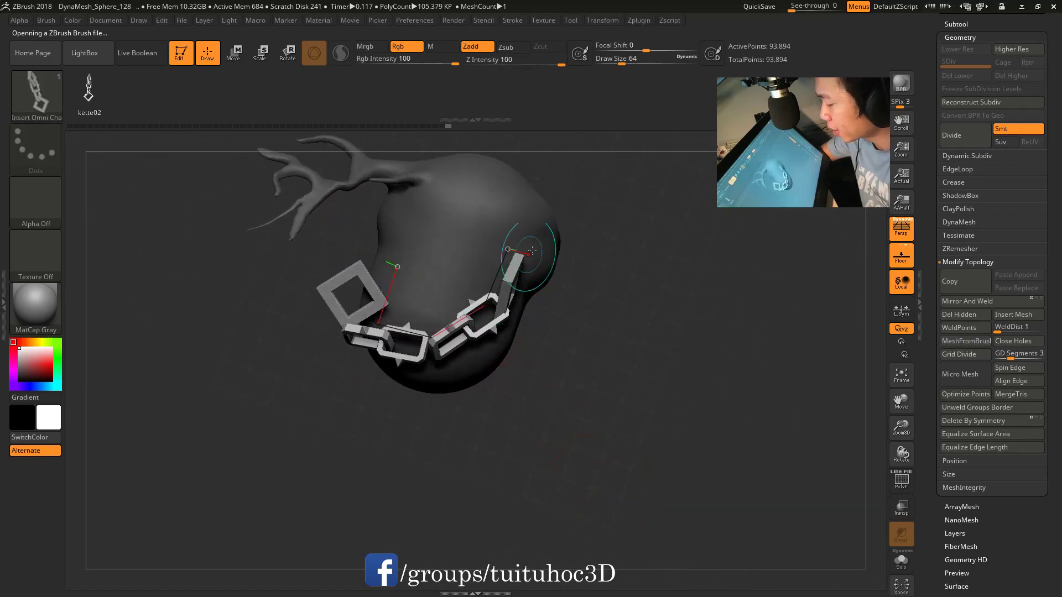
key("ctrl+z")
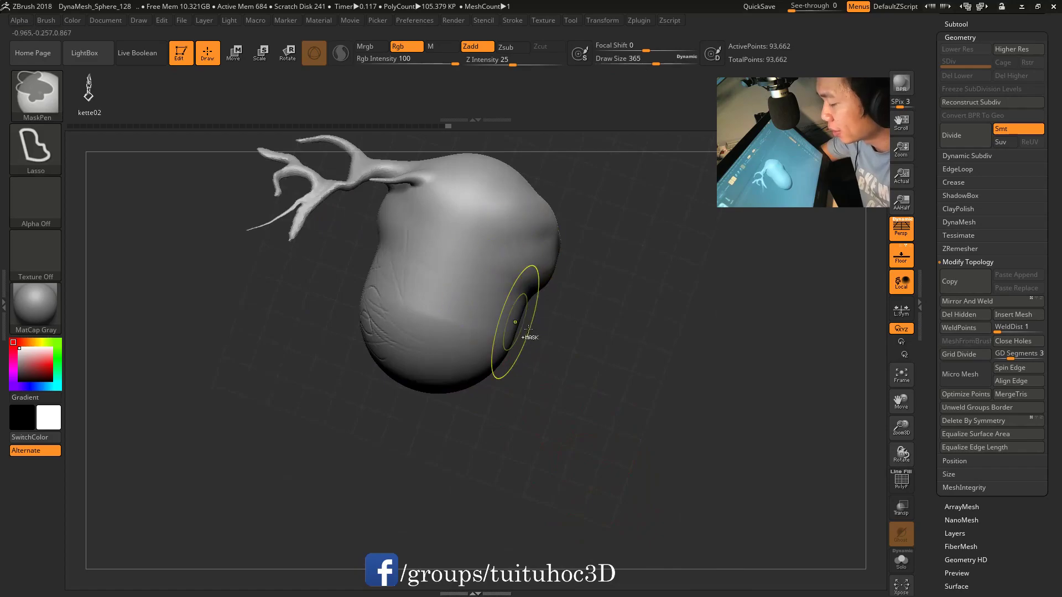
Step: Shrink the brush to 158, lay a spiked chain on the body, inspect and undo it
left_click_drag(691, 442, 492, 273)
key("space")
left_click_drag(410, 311, 477, 320)
mouse_move(609, 193)
left_mouse_down()
mouse_move(628, 296)
mouse_move(707, 377)
mouse_move(664, 360)
left_mouse_up()
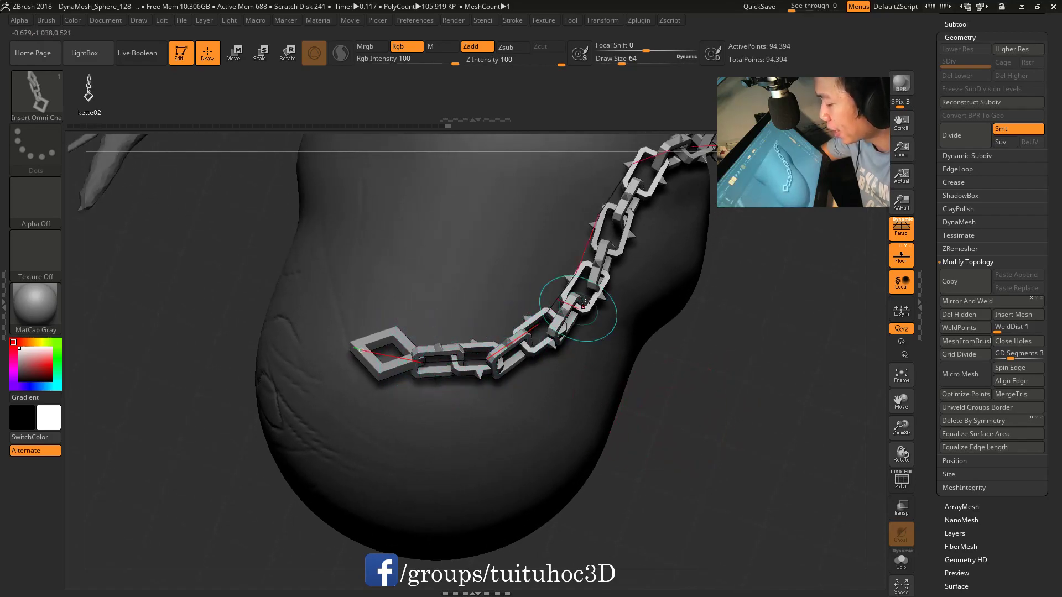
left_click_drag(715, 288, 611, 334)
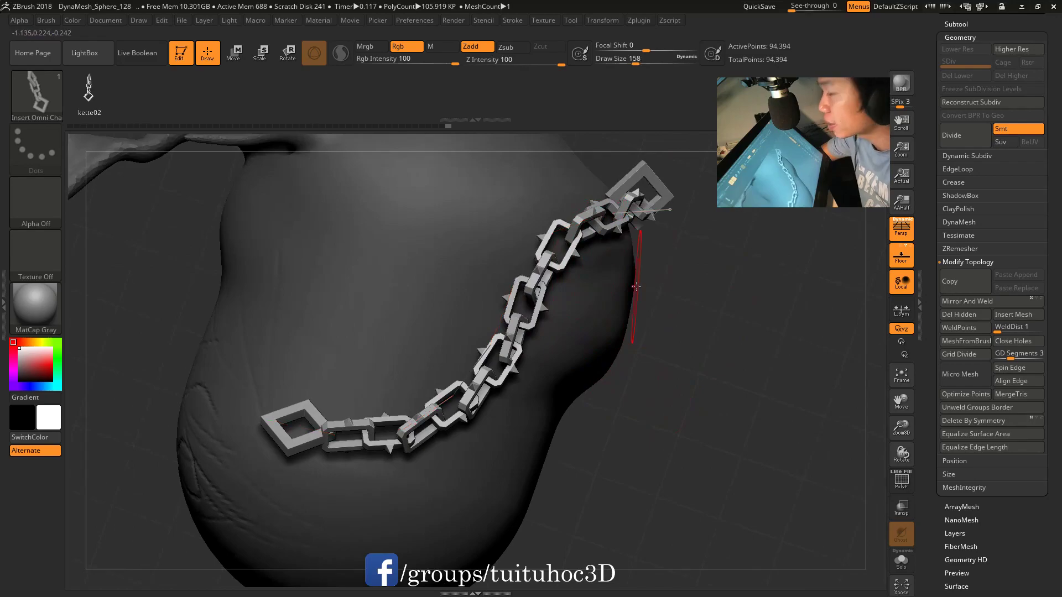
mouse_move(644, 287)
left_mouse_down()
mouse_move(673, 350)
mouse_move(656, 360)
left_mouse_up()
key("ctrl+z")
Step: Insert another chain down the body and undo it
left_click_drag(447, 228, 427, 320)
left_click_drag(331, 469, 331, 470)
mouse_move(570, 465)
left_mouse_down()
mouse_move(595, 389)
mouse_move(450, 320)
left_mouse_up()
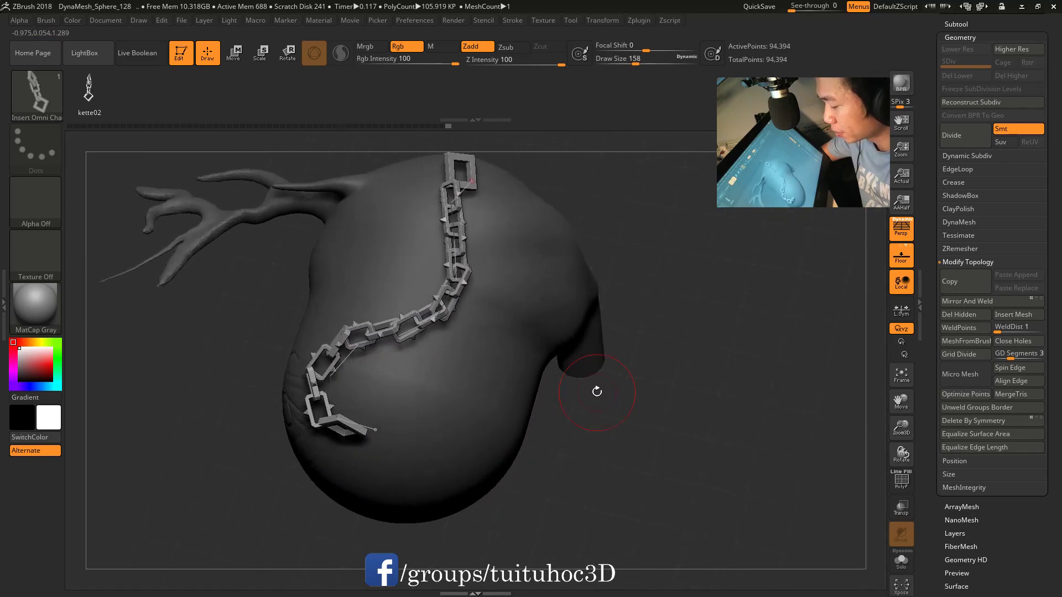
key("ctrl+z")
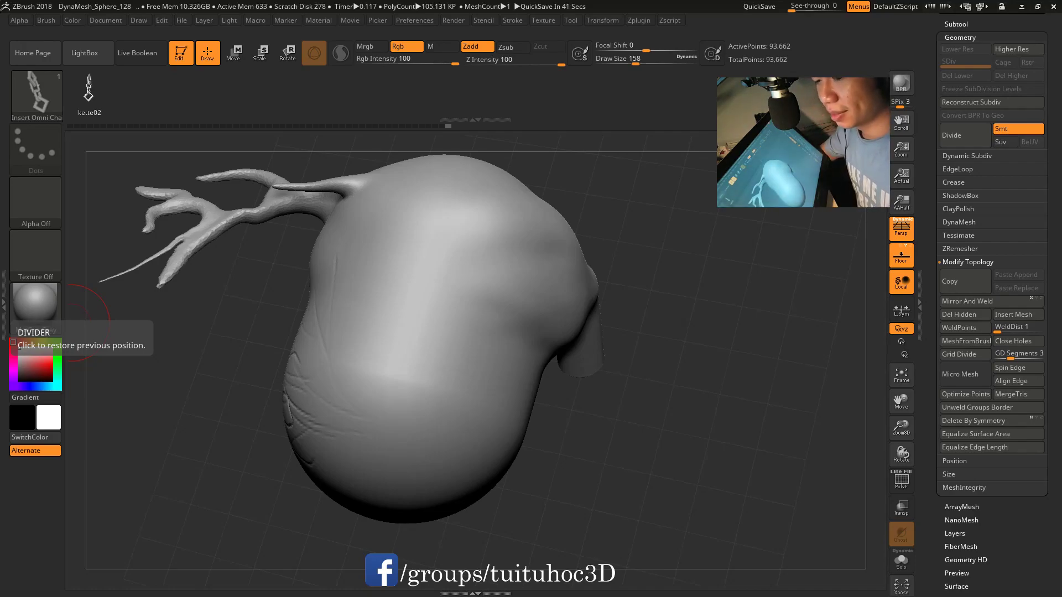
Step: Rotate the model, open LightBox from the brush picker, and step back to the top-level brush folders
mouse_move(657, 406)
left_mouse_down()
mouse_move(645, 439)
mouse_move(653, 400)
left_mouse_up()
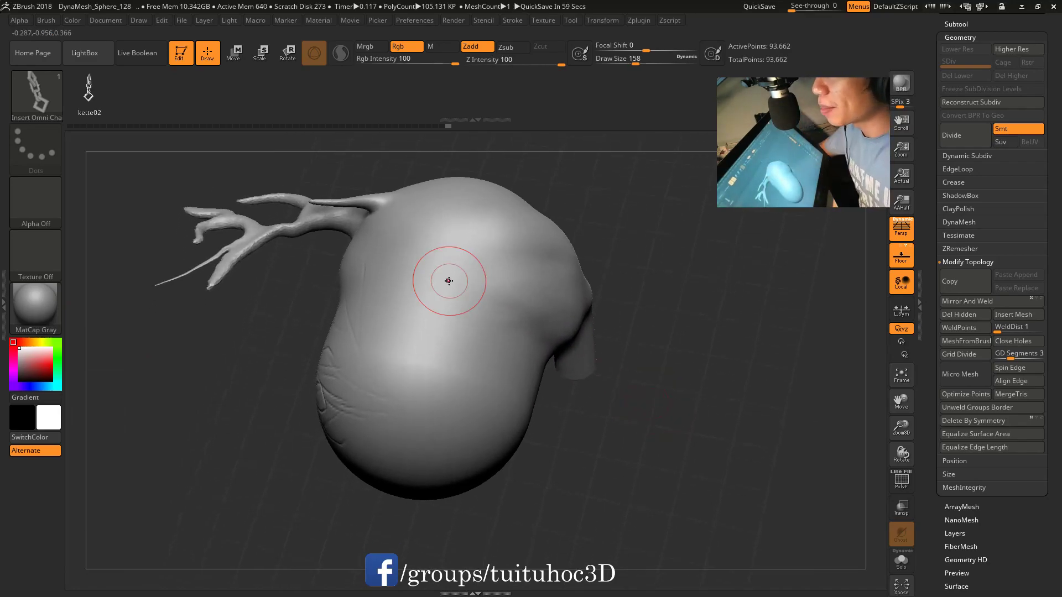
mouse_move(608, 406)
left_mouse_down()
mouse_move(631, 420)
mouse_move(684, 388)
mouse_move(705, 365)
mouse_move(685, 334)
mouse_move(687, 350)
mouse_move(669, 369)
mouse_move(689, 382)
mouse_move(673, 393)
mouse_move(689, 382)
mouse_move(671, 382)
left_mouse_up()
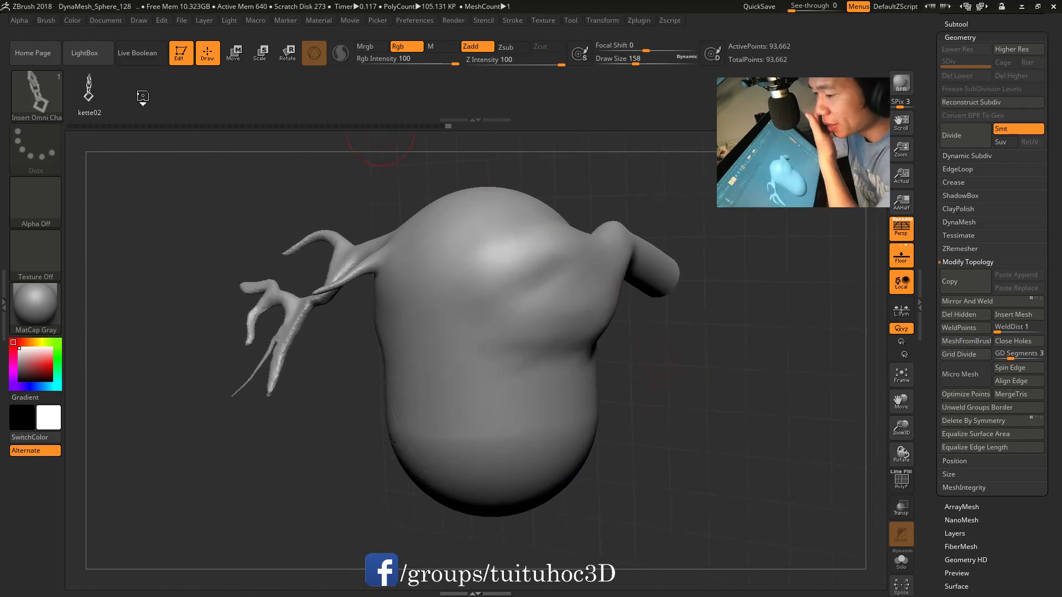
left_click(46, 97)
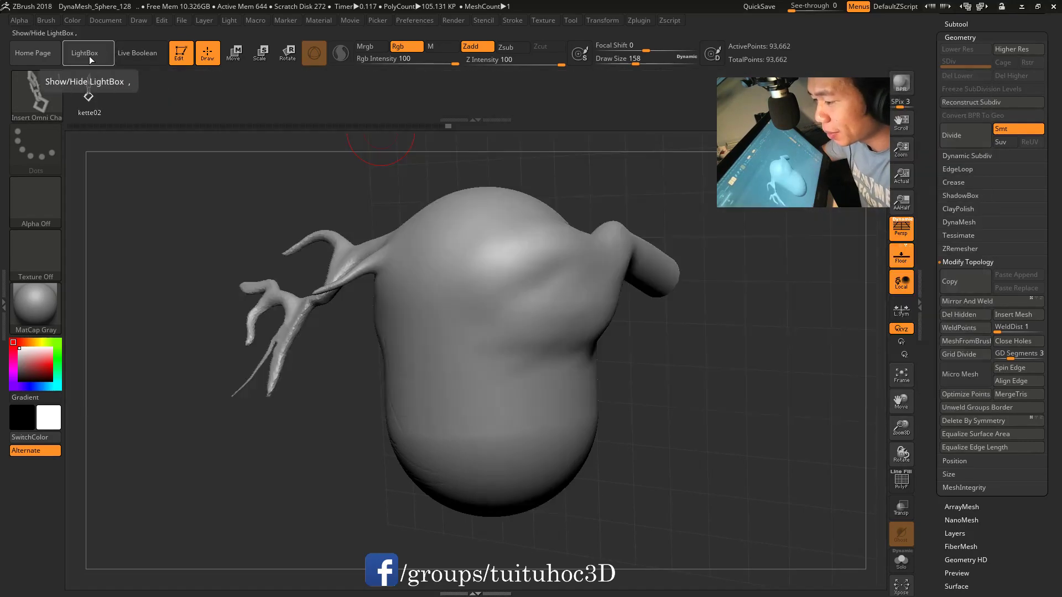
left_click(91, 57)
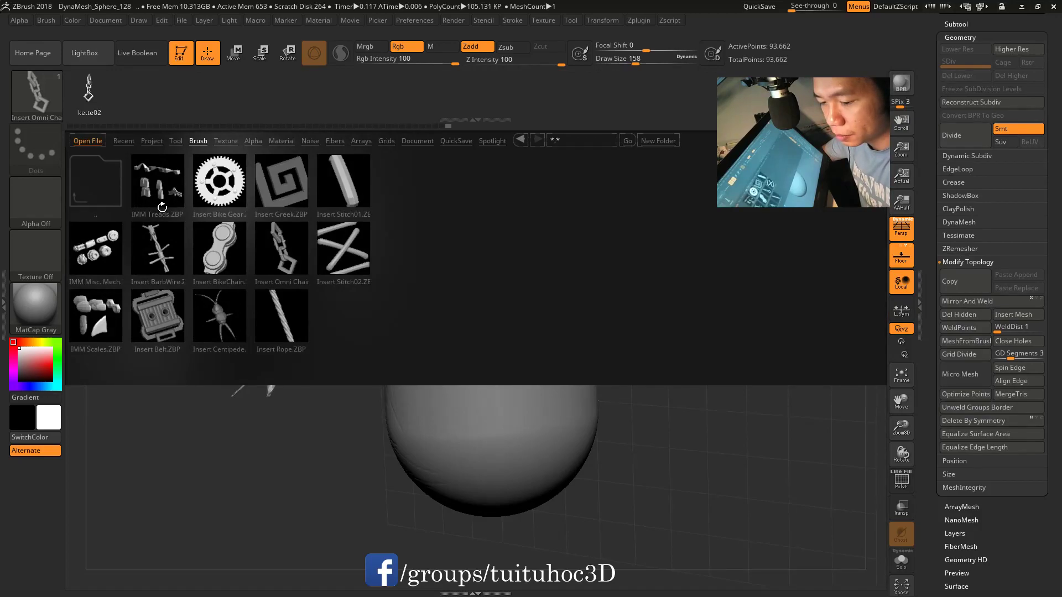
left_click(105, 190)
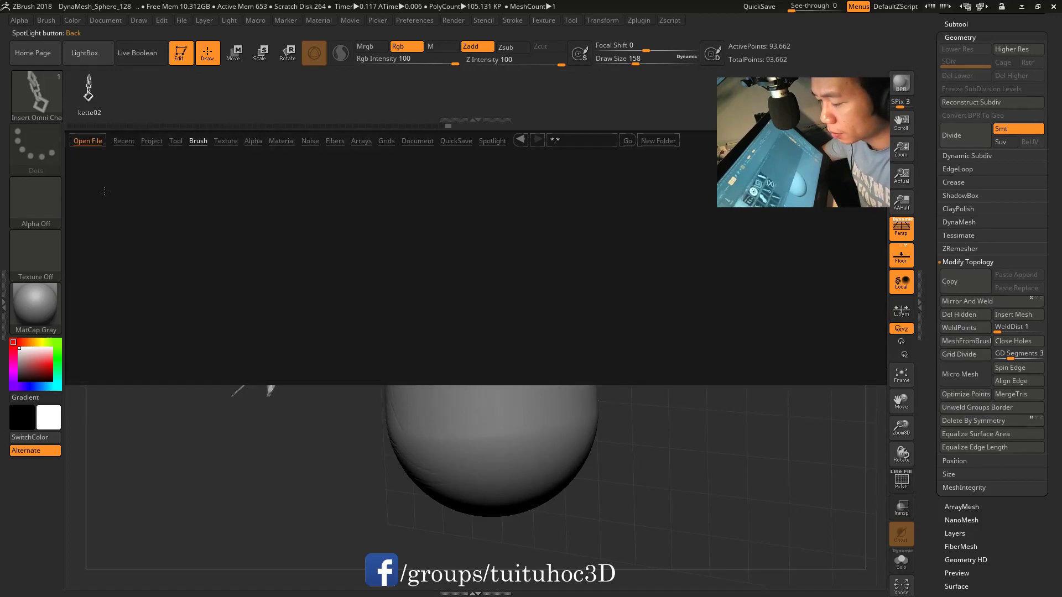
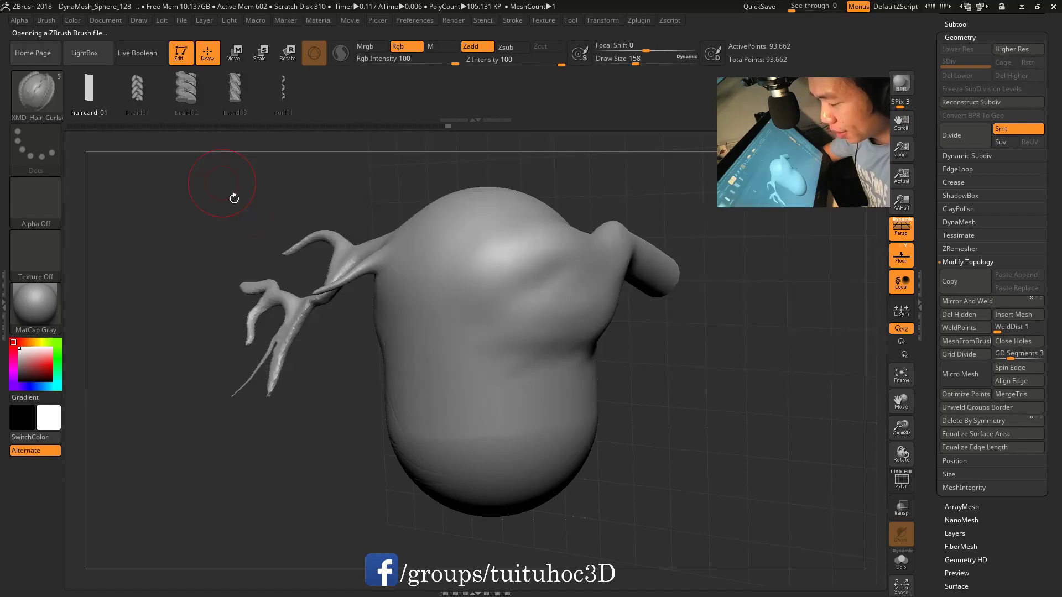
Step: Switch the curve brush to braid01 and lay a braid down the front of the body
mouse_move(475, 270)
left_mouse_down()
mouse_move(438, 395)
mouse_move(581, 440)
mouse_move(207, 213)
left_mouse_up()
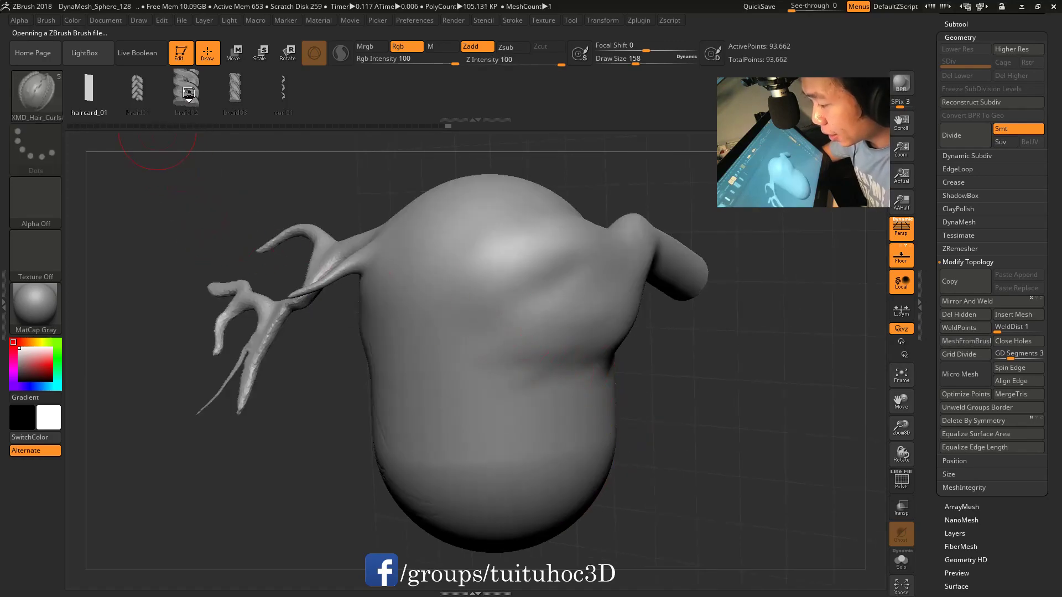
left_click(135, 91)
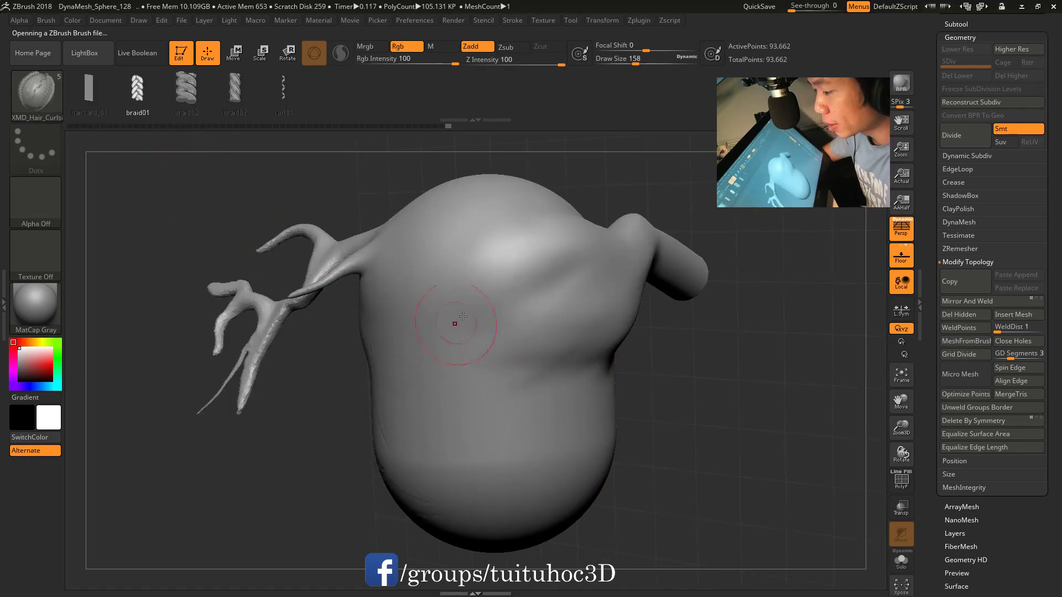
left_click_drag(474, 213, 427, 525)
mouse_move(635, 462)
left_mouse_down()
mouse_move(616, 443)
mouse_move(640, 365)
mouse_move(660, 369)
mouse_move(670, 394)
mouse_move(671, 486)
mouse_move(637, 470)
left_mouse_up()
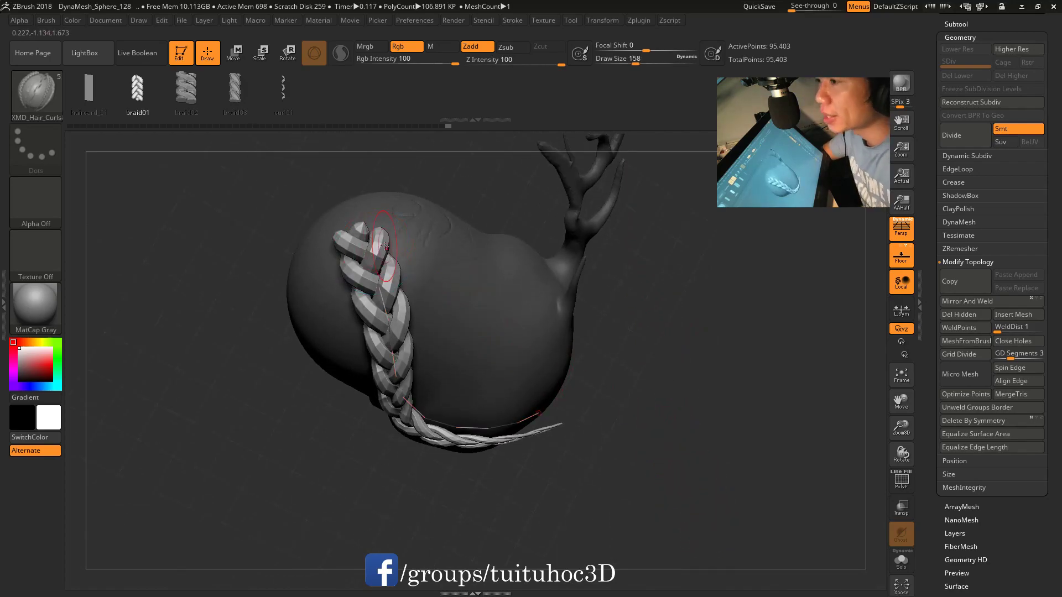
Step: Nudge the brush size and orbit in to inspect the braided strip
key("bracketleft")
key("bracketleft")
key("bracketleft")
key("bracketright")
key("bracketright")
key("bracketright")
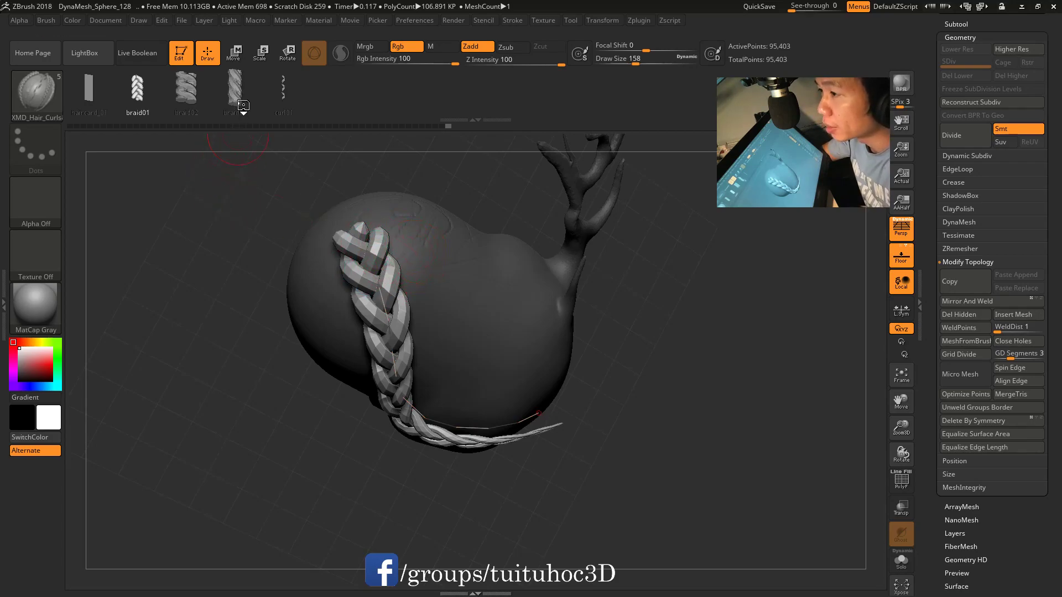
mouse_move(621, 365)
left_mouse_down()
mouse_move(656, 355)
mouse_move(652, 371)
mouse_move(553, 367)
left_mouse_up()
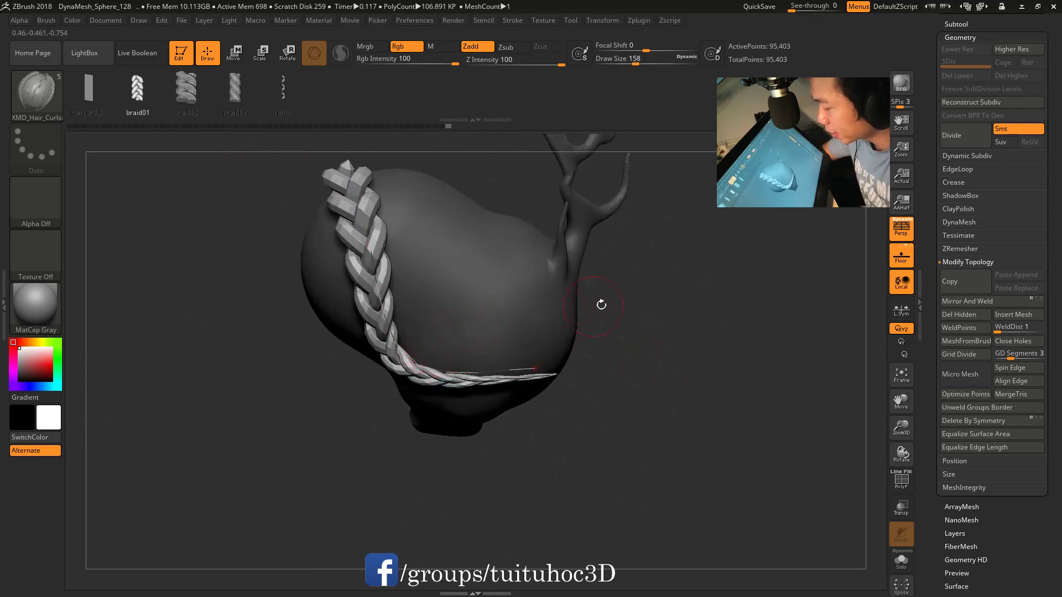
left_click_drag(600, 304, 498, 288)
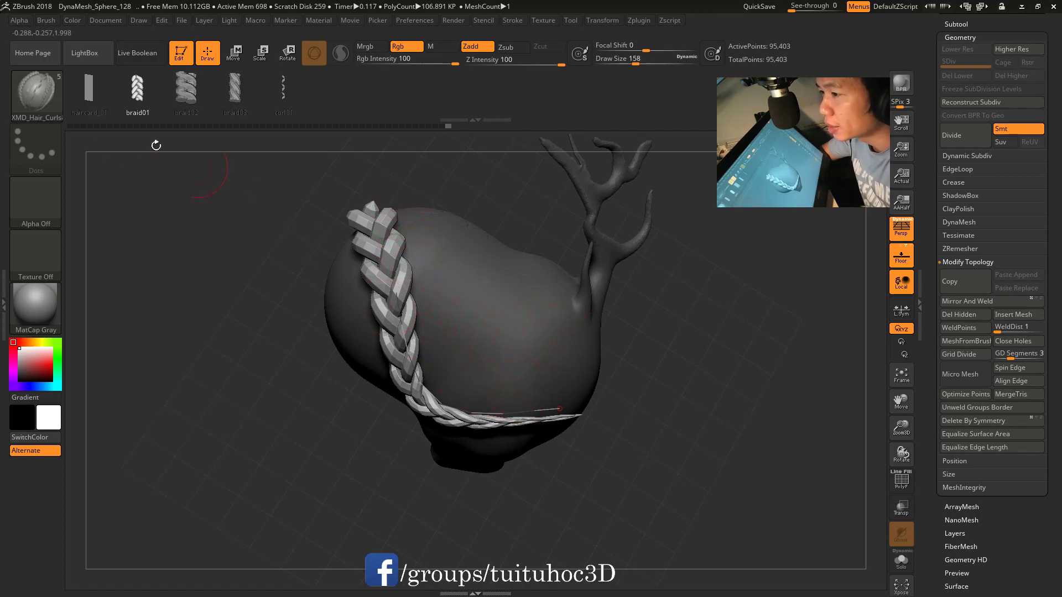
Step: Expand the Brush palette's Modifiers to review the braid01 IMM mesh parts
left_click(47, 20)
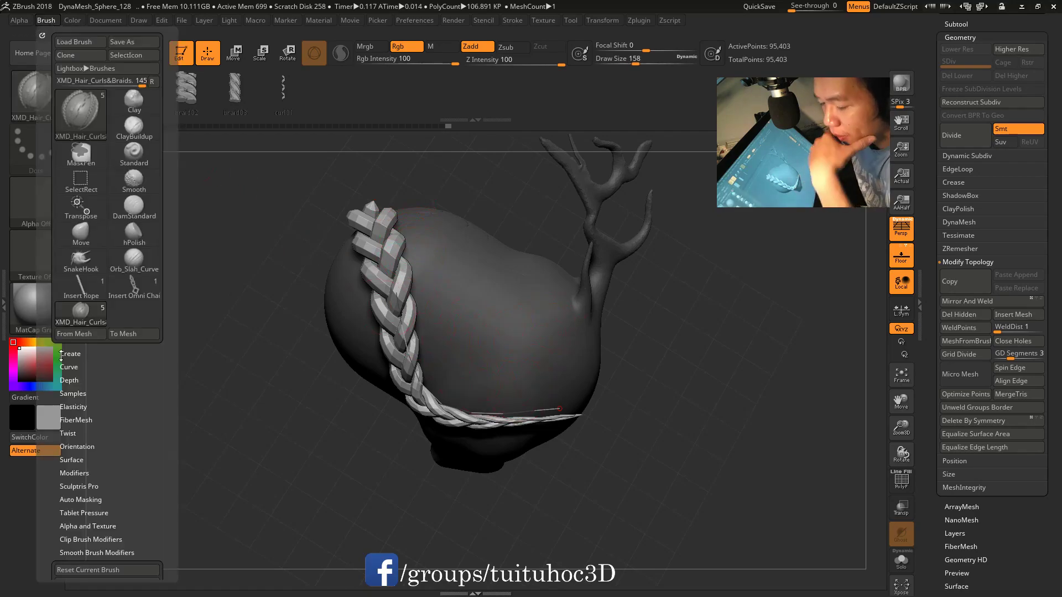
scroll(68, 309, "down", 5)
scroll(68, 309, "up", 2)
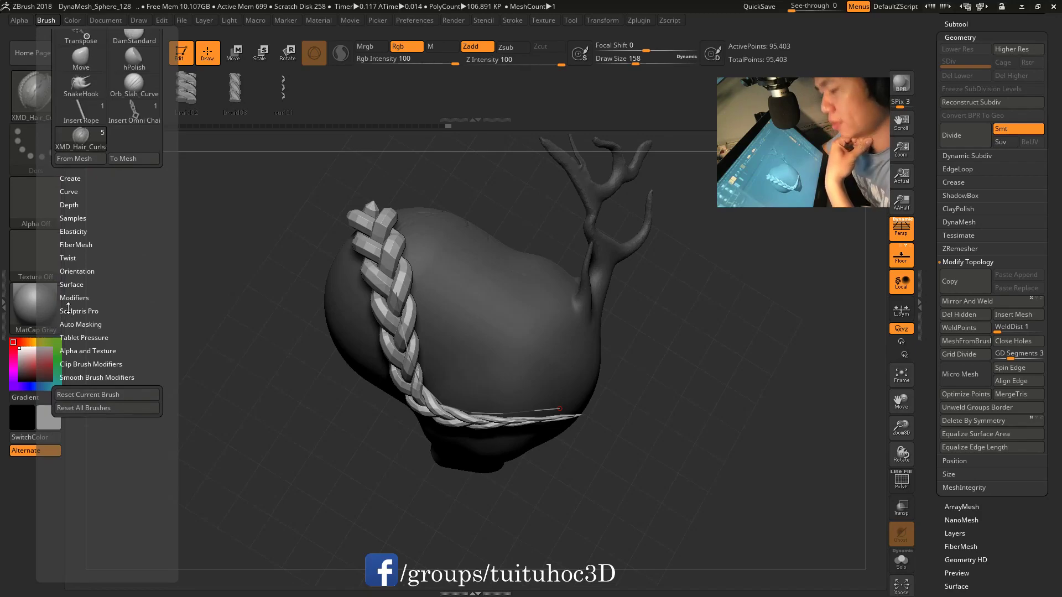
left_click(82, 299)
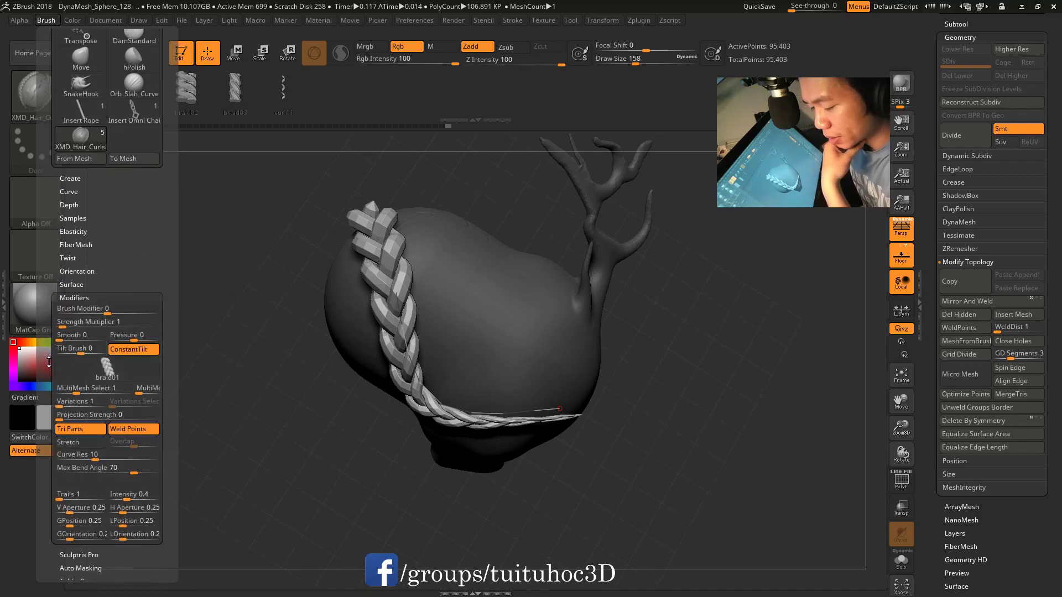
scroll(54, 348, "down", 1)
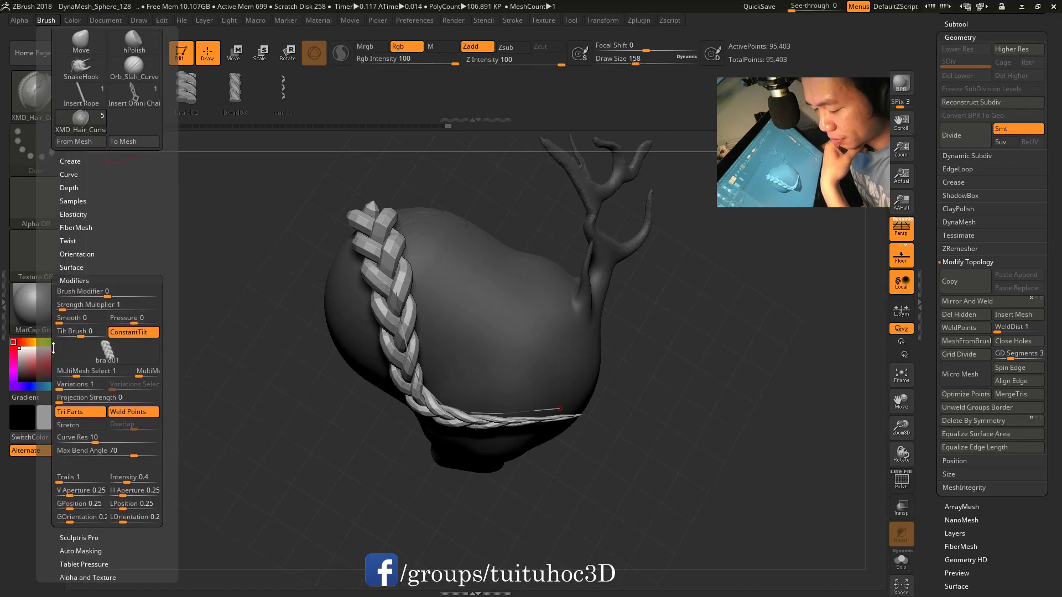
left_click(88, 341)
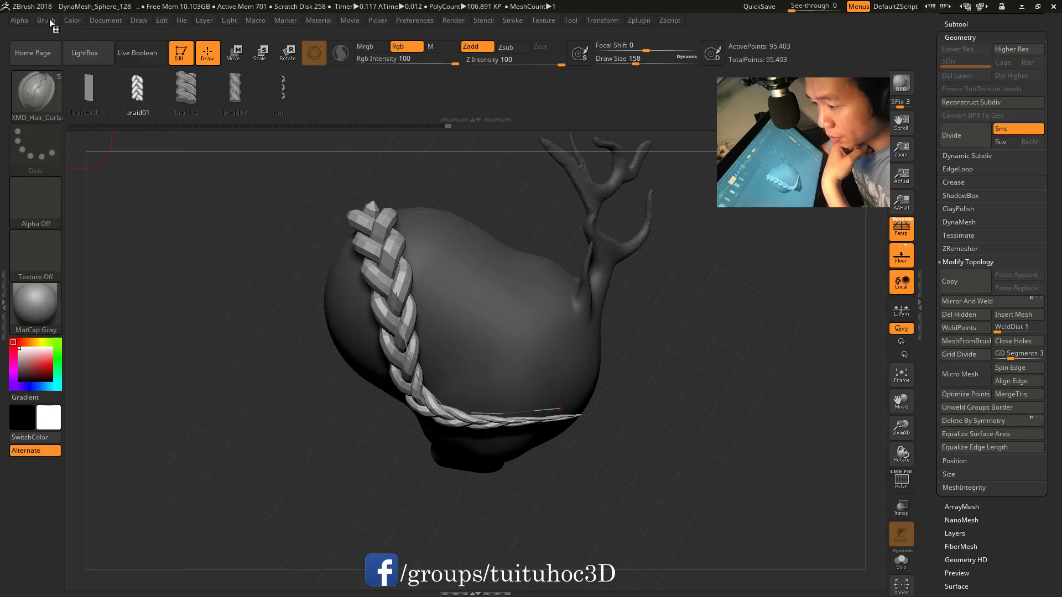
Step: Check the Curve Res value and the Auto Masking settings, then bring up the Draw palette
left_click(46, 20)
scroll(52, 401, "down", 5)
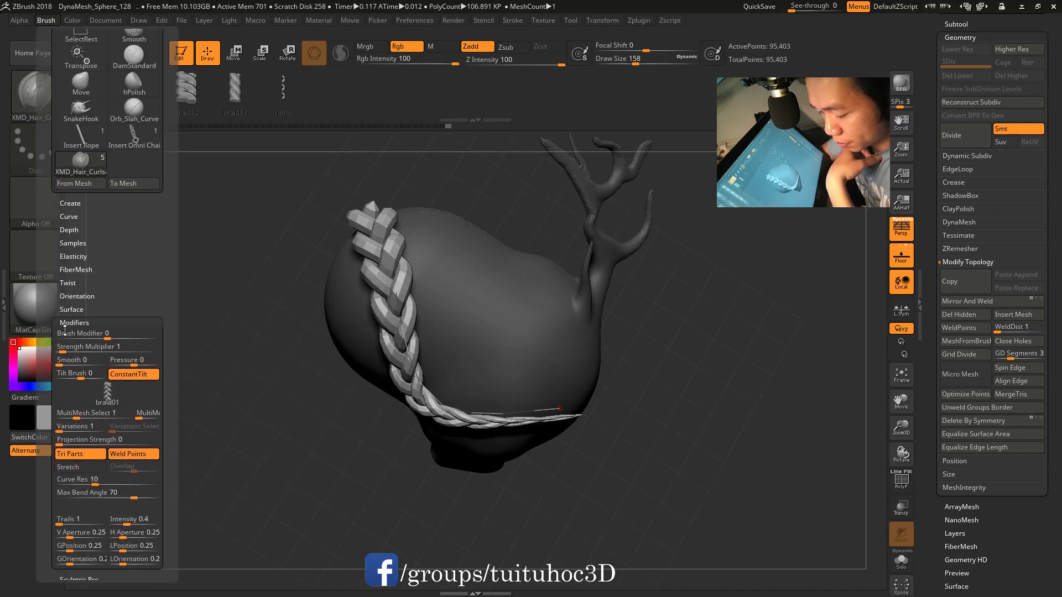
scroll(61, 393, "down", 3)
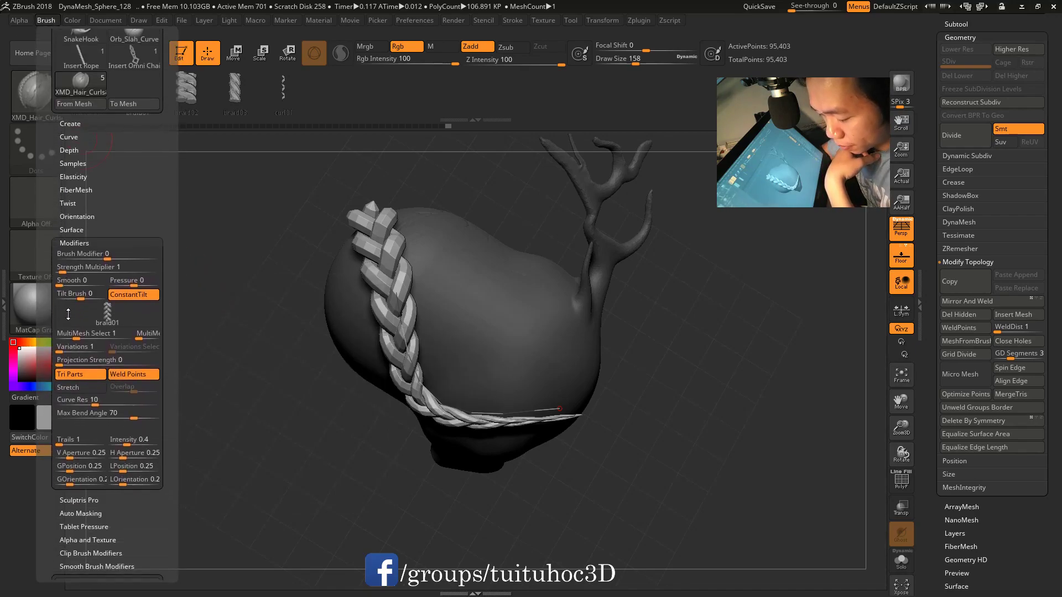
left_click(70, 399)
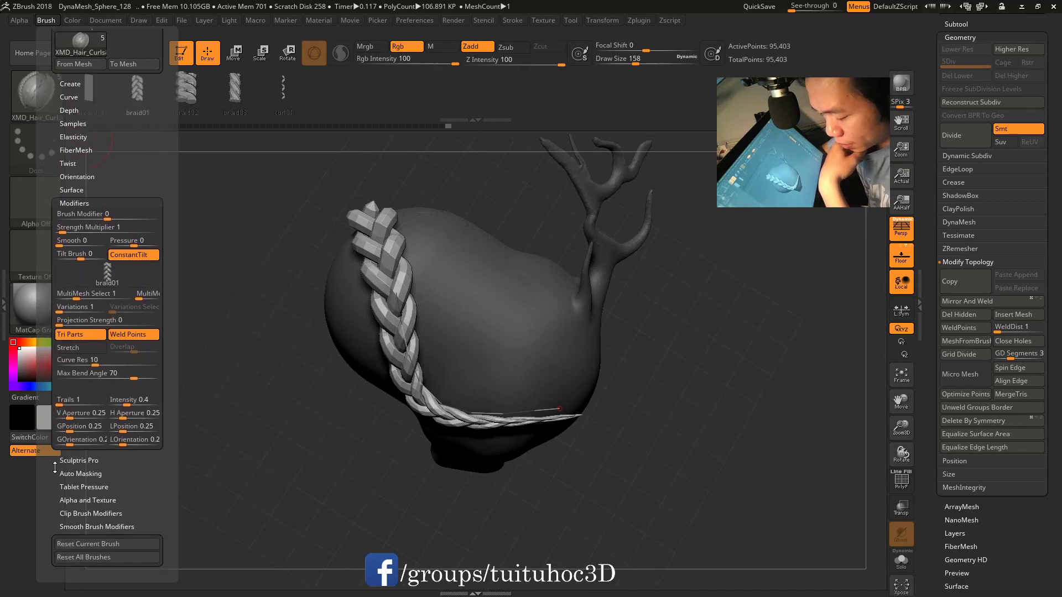
scroll(78, 426, "down", 4)
left_click(74, 412)
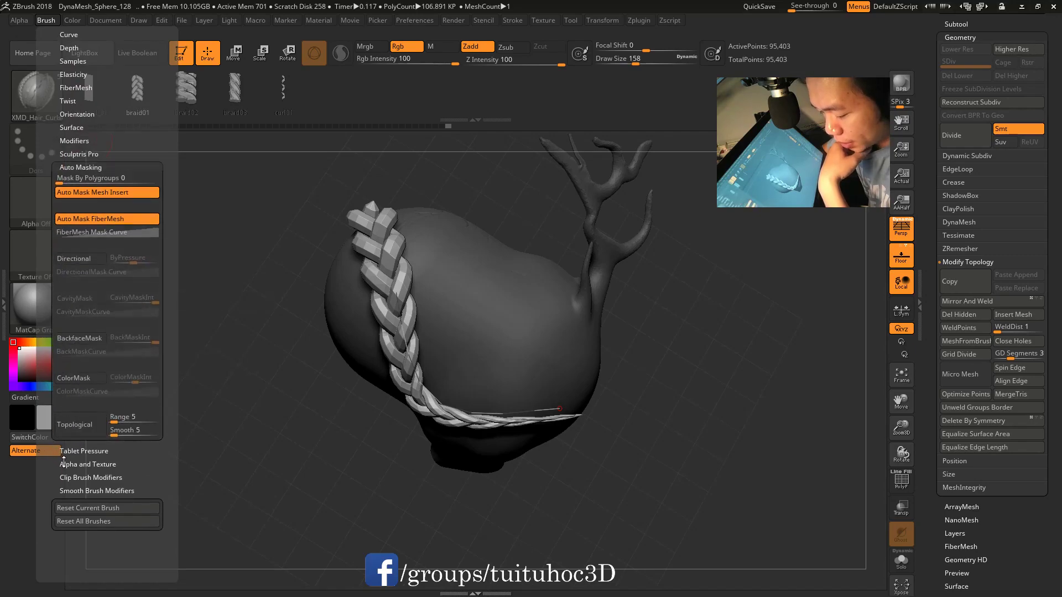
scroll(125, 183, "up", 3)
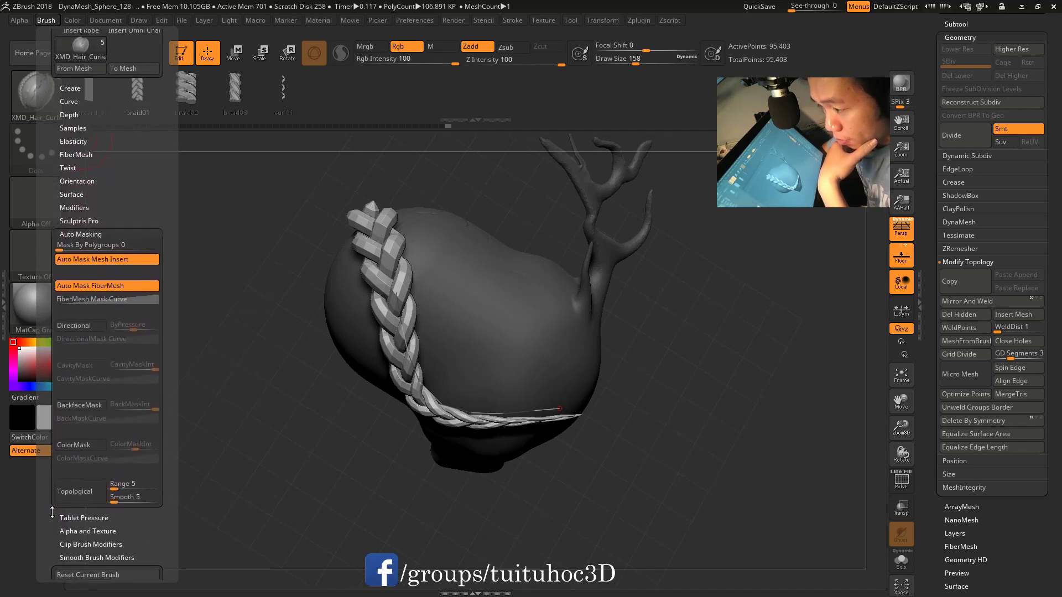
left_click(131, 22)
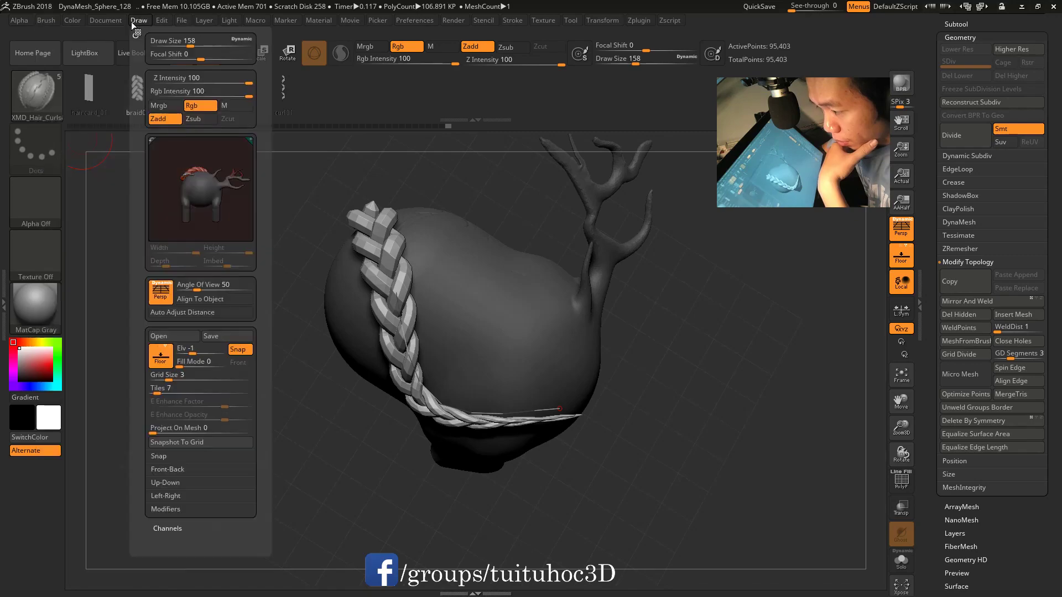
Step: Back in the Brush palette, expand the Create and Curve subpalettes and the curve falloff editor
left_click(133, 21)
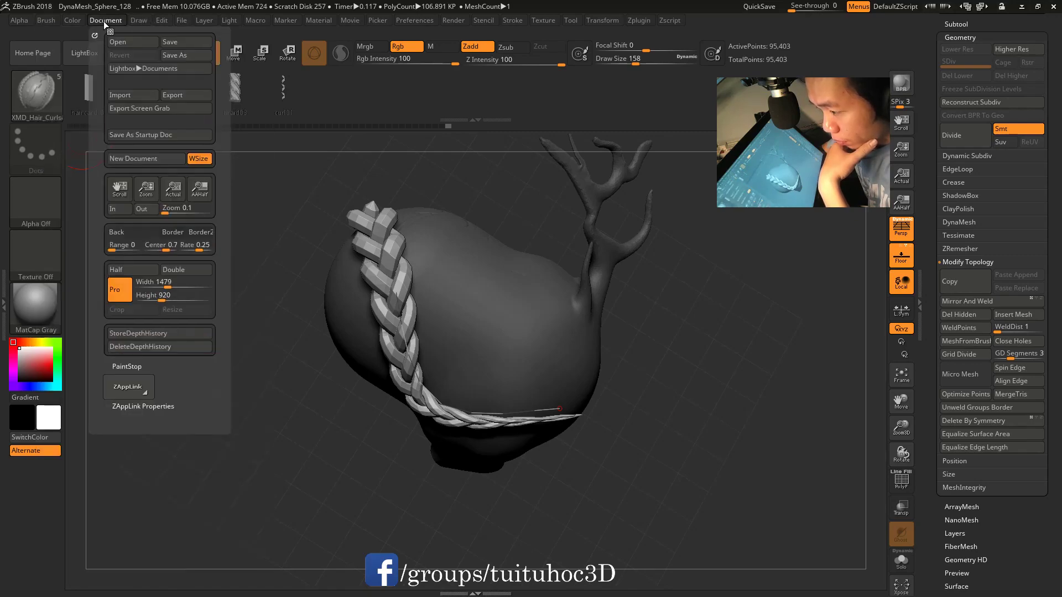
mouse_move(45, 20)
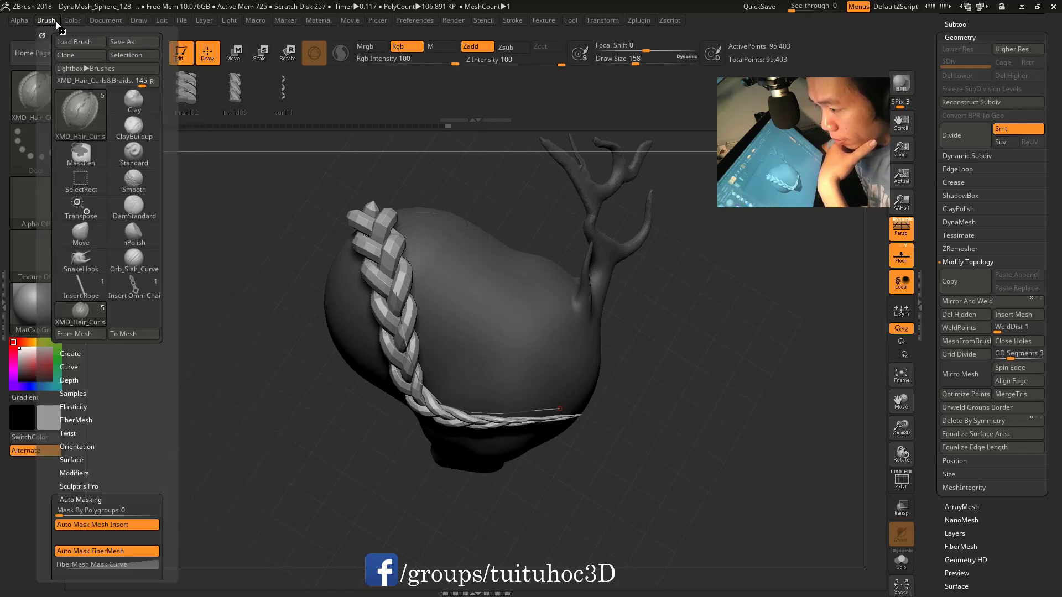
left_click(69, 354)
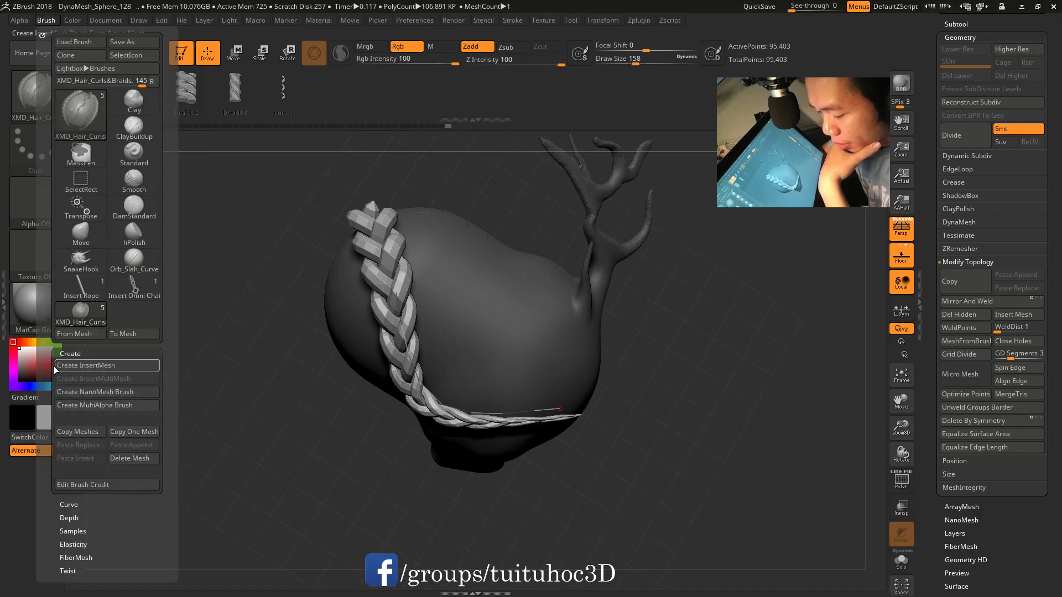
left_click(67, 354)
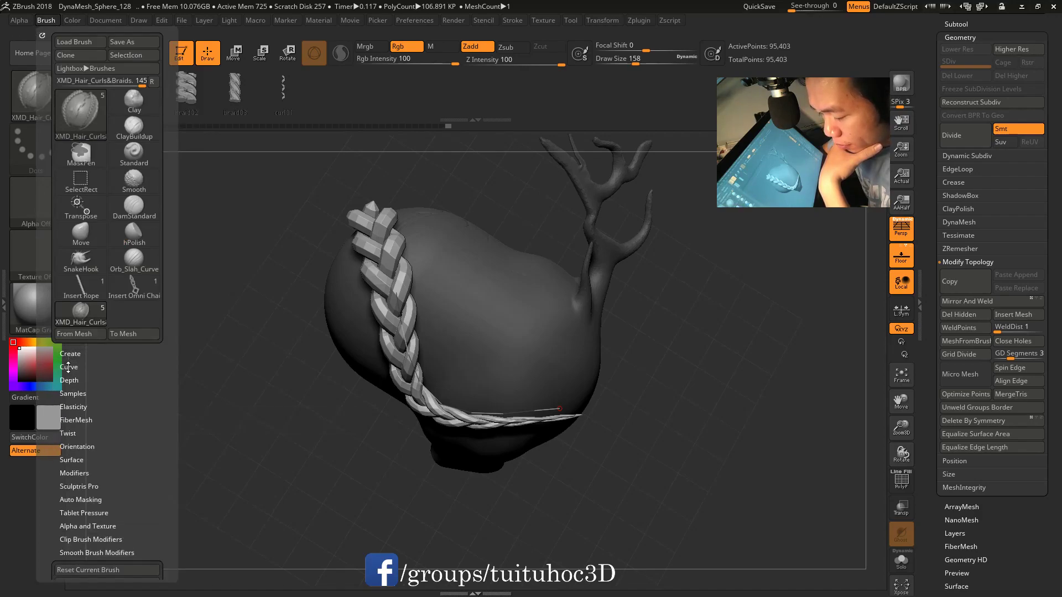
left_click(68, 368)
left_click(105, 379)
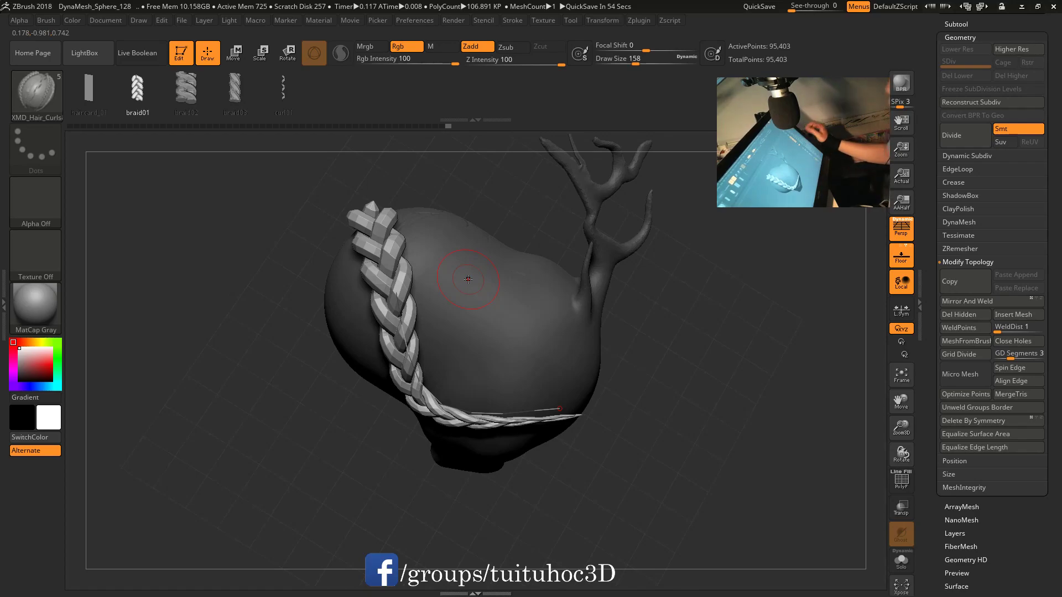
Step: Orbit and zoom in on the braided body, then launch LightBox
left_click_drag(571, 344, 147, 186)
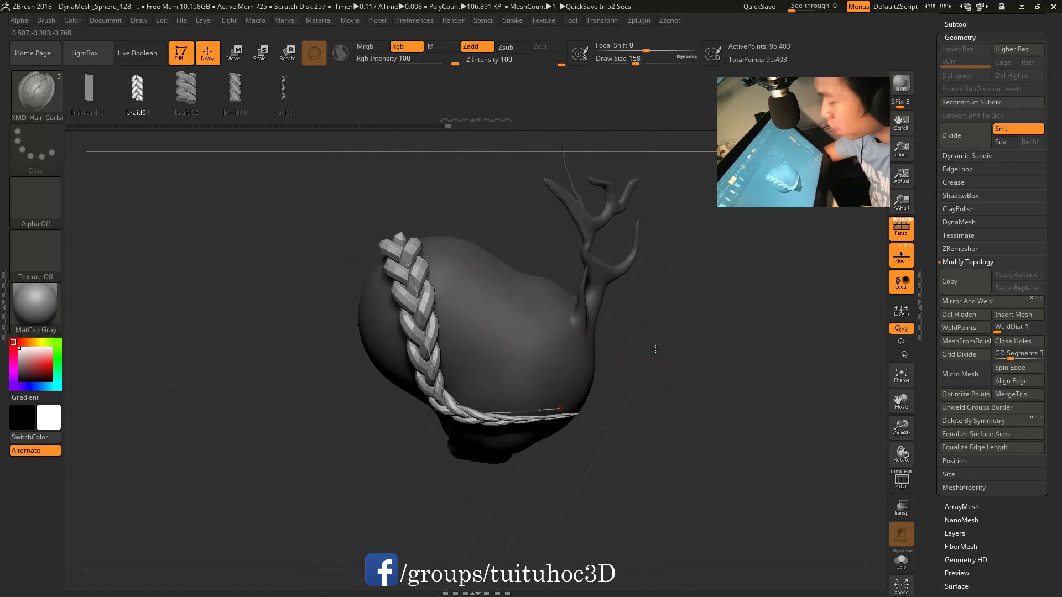
left_click(85, 52)
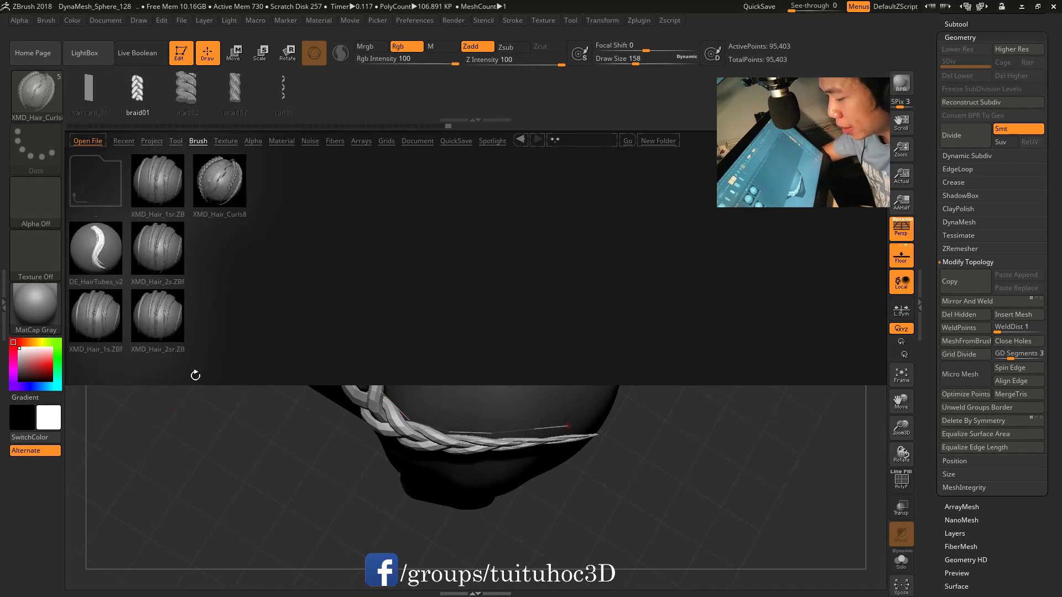
Step: Load DE_HairTubes_v2 and draw a long capped tube strand across the sphere body
double_click(103, 254)
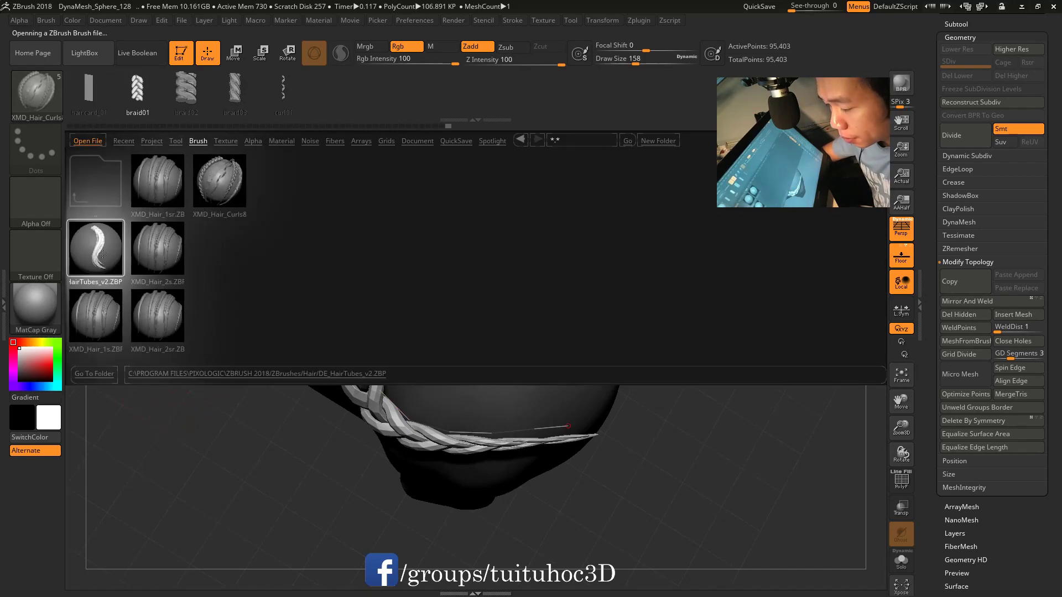
left_click_drag(448, 279, 486, 375)
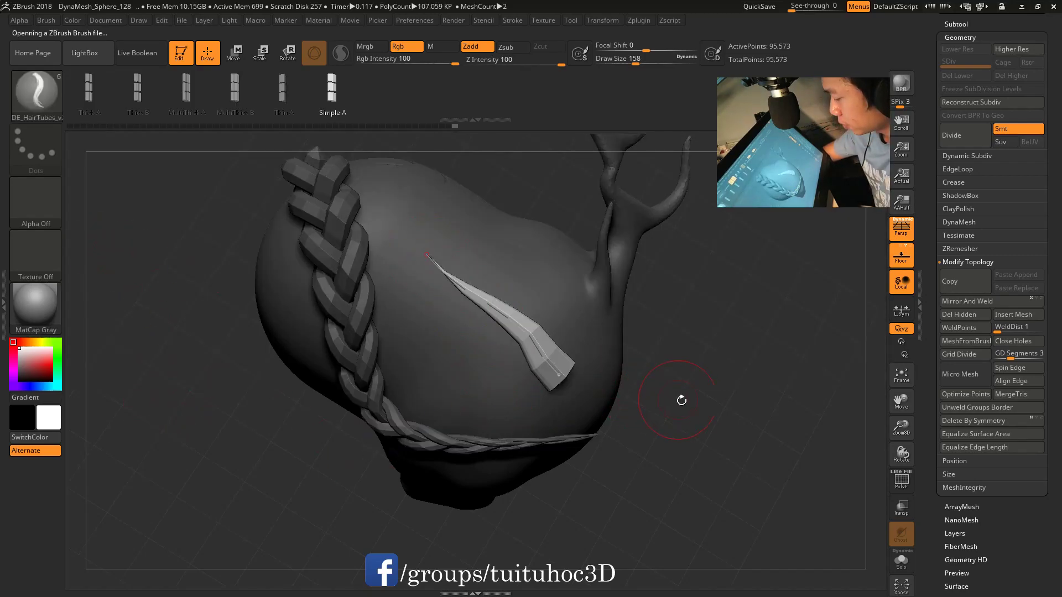
left_click_drag(676, 398, 563, 325)
mouse_move(604, 405)
left_mouse_down()
mouse_move(506, 459)
mouse_move(591, 486)
mouse_move(804, 420)
left_mouse_up()
key("shift+f")
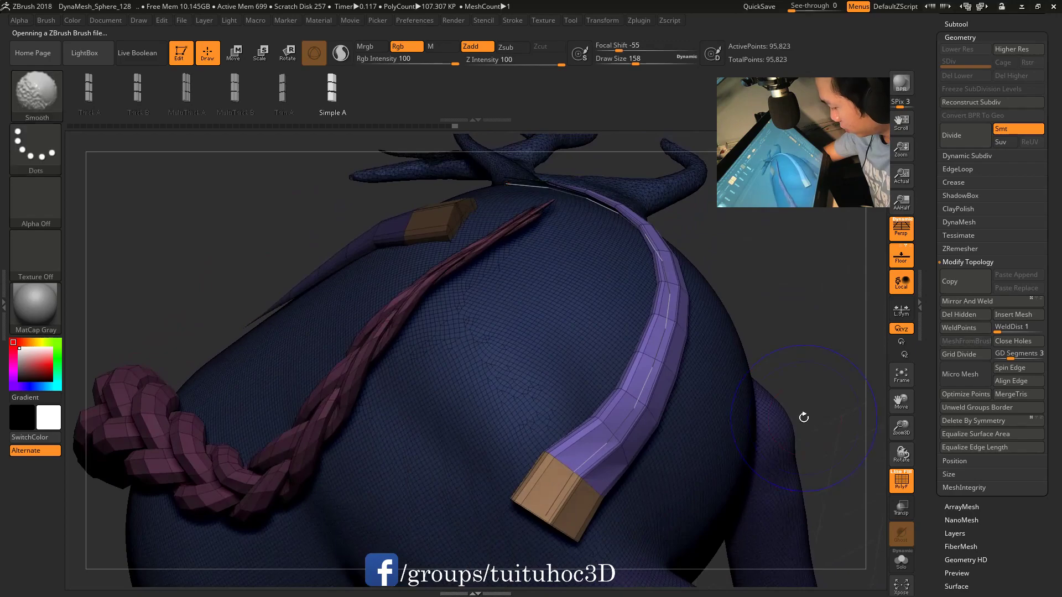
key("shift+f")
mouse_move(783, 352)
left_mouse_down()
mouse_move(652, 379)
mouse_move(650, 368)
left_mouse_up()
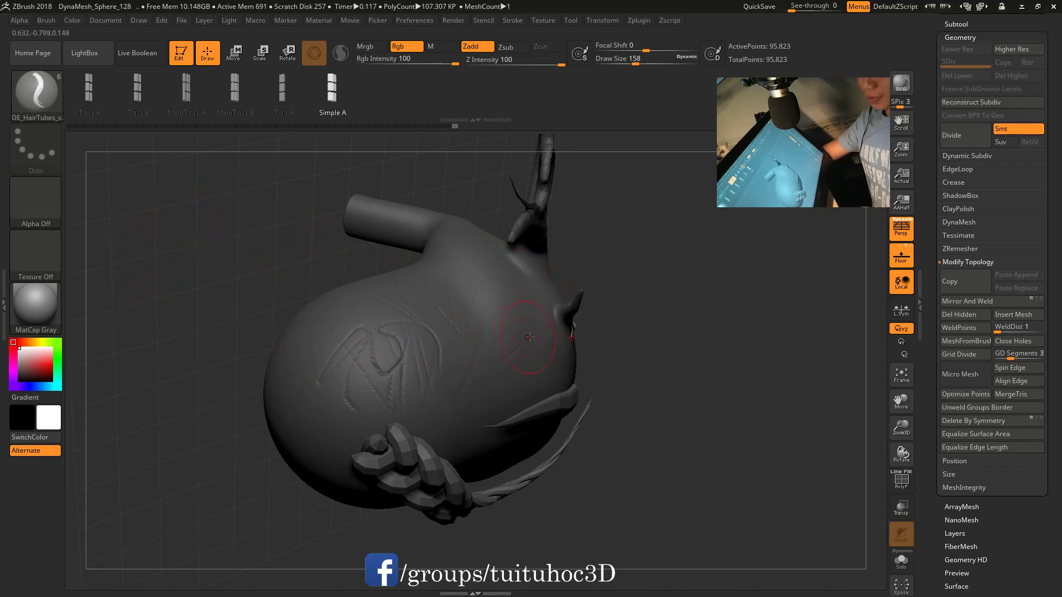
Step: Draw a second DE_HairTubes_v2 tube over the head with a hooked downward end, draw size 158
mouse_move(620, 348)
left_mouse_down("alt")
mouse_move(637, 330)
mouse_move(620, 311)
left_mouse_up("alt")
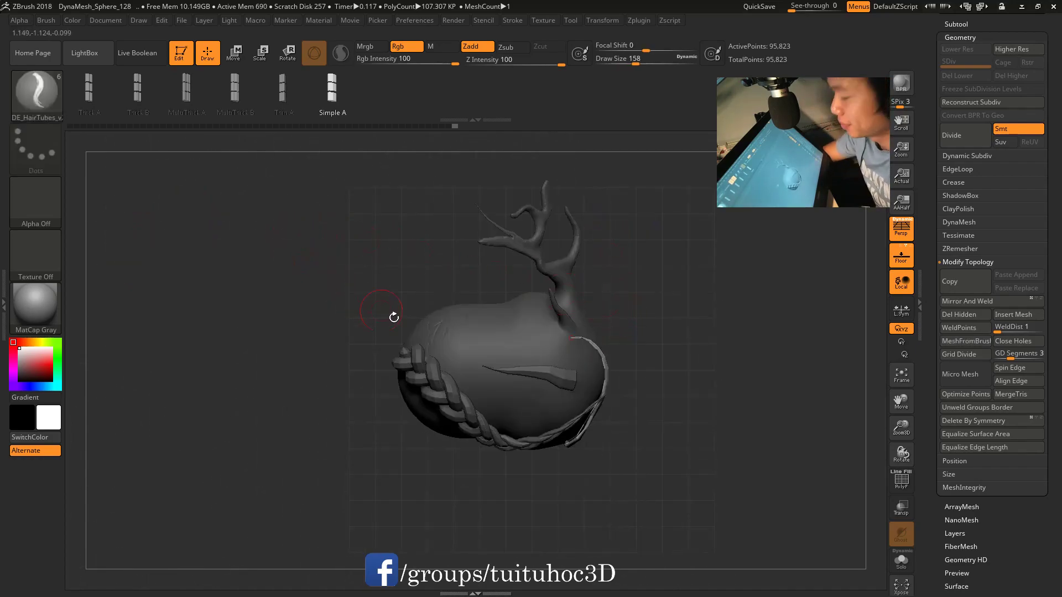
left_click_drag(448, 326, 554, 338)
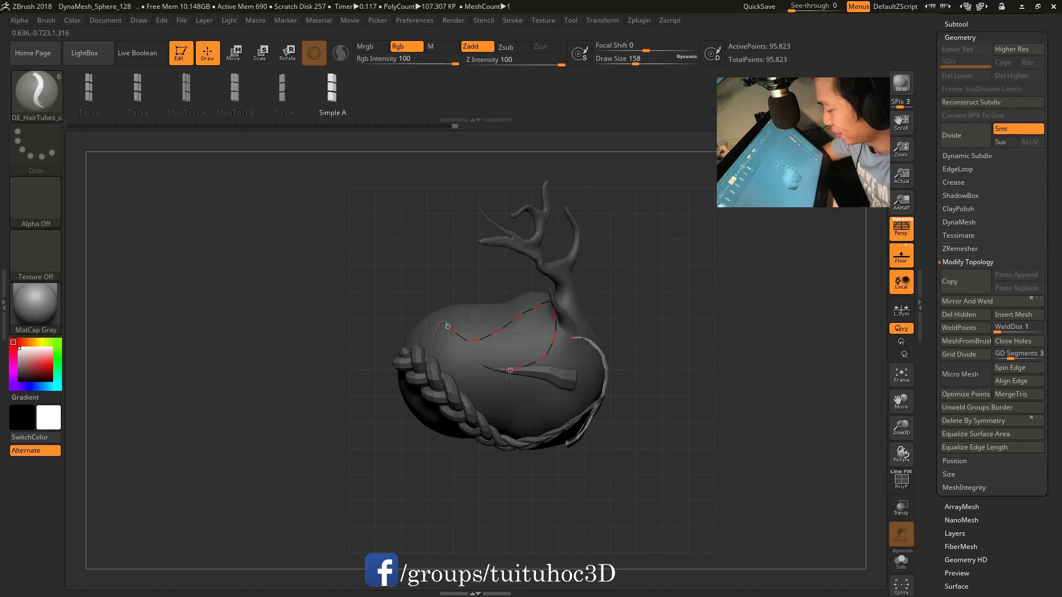
left_click_drag(507, 375, 509, 395)
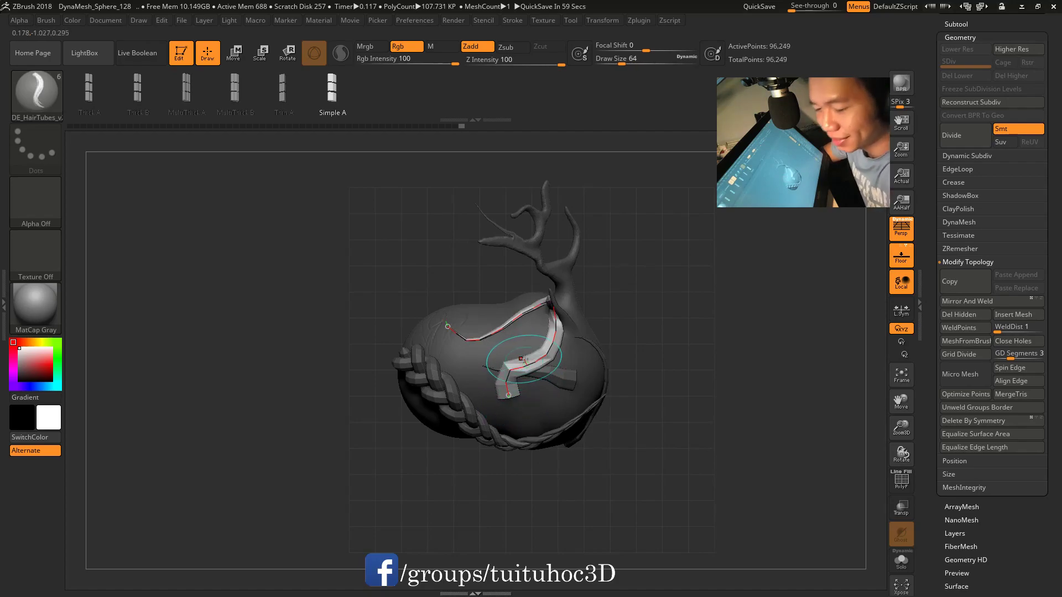
key("s")
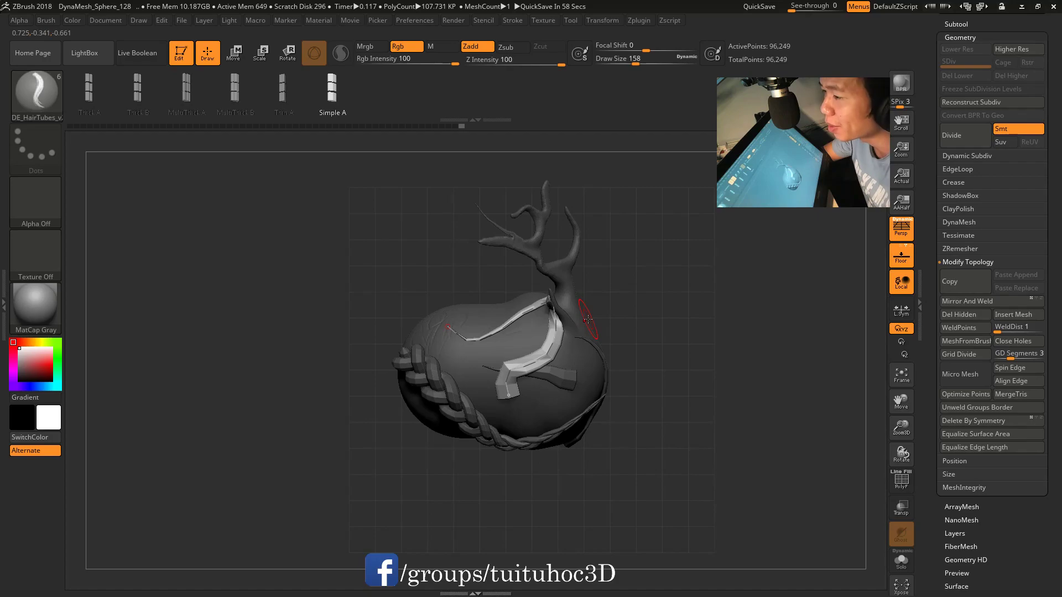
left_click_drag(588, 320, 608, 365)
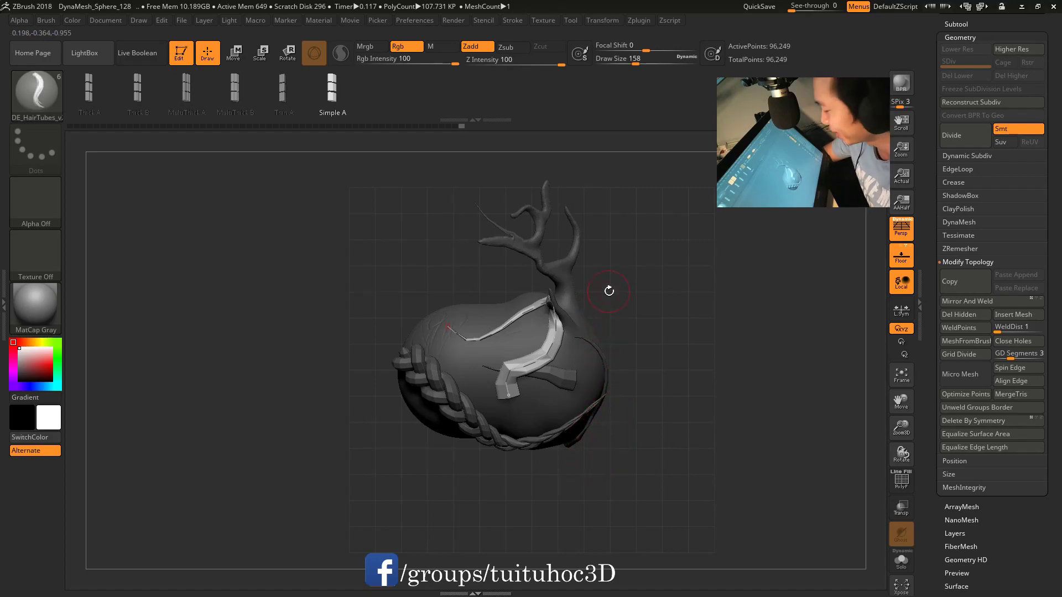
mouse_move(661, 310)
left_mouse_down()
mouse_move(654, 473)
mouse_move(662, 376)
mouse_move(652, 363)
mouse_move(650, 425)
mouse_move(722, 380)
mouse_move(707, 360)
mouse_move(747, 384)
left_mouse_up()
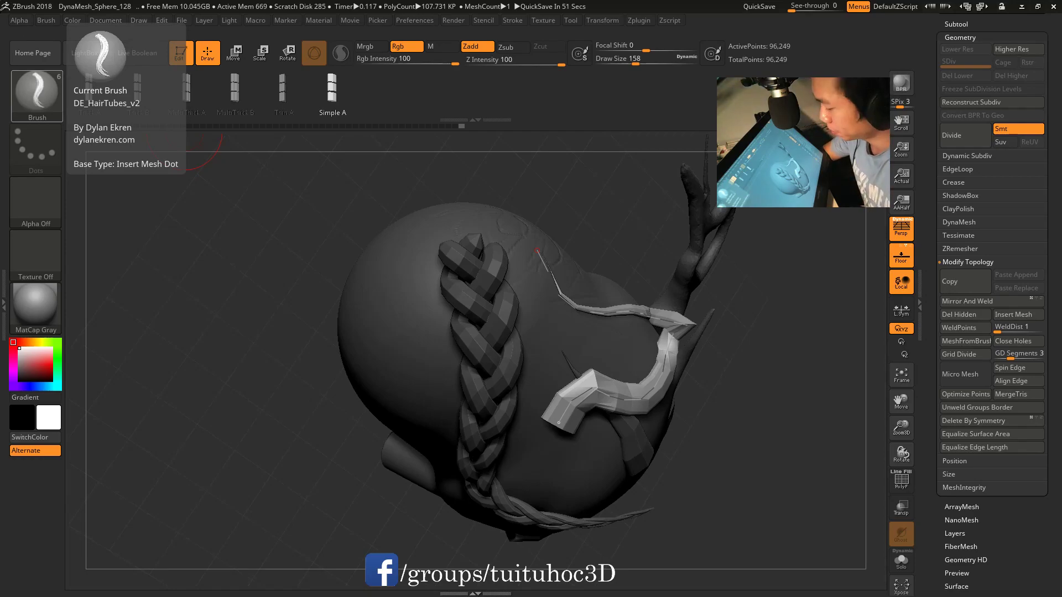
left_click_drag(765, 437, 625, 438)
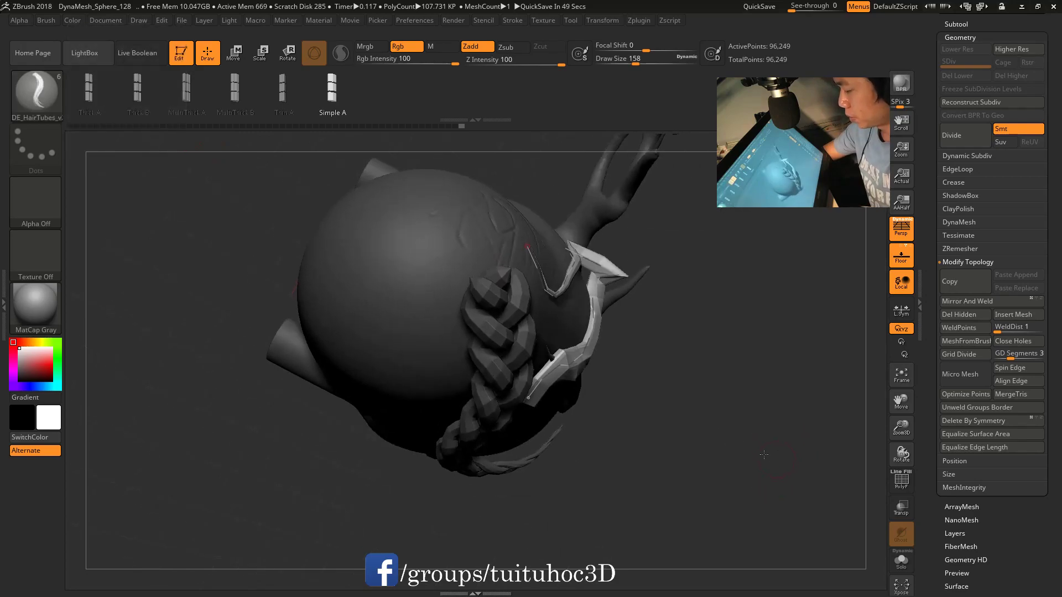
Step: Divide the mesh three times to reach SDiv 4 at 6.526 million points
mouse_move(753, 451)
left_mouse_down()
mouse_move(771, 422)
mouse_move(771, 443)
left_mouse_up()
key("ctrl+d")
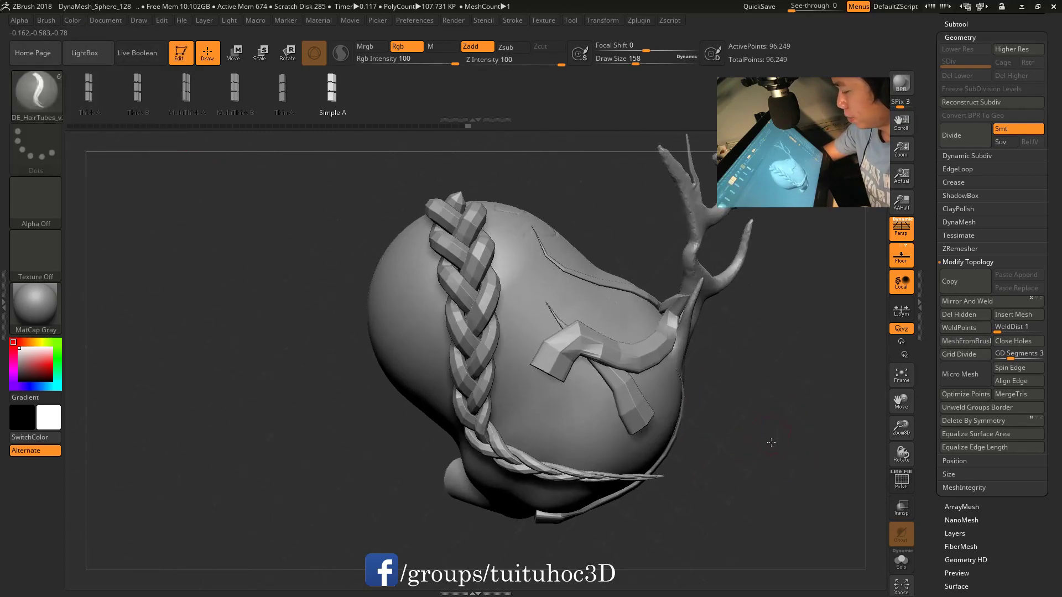
key("ctrl+d")
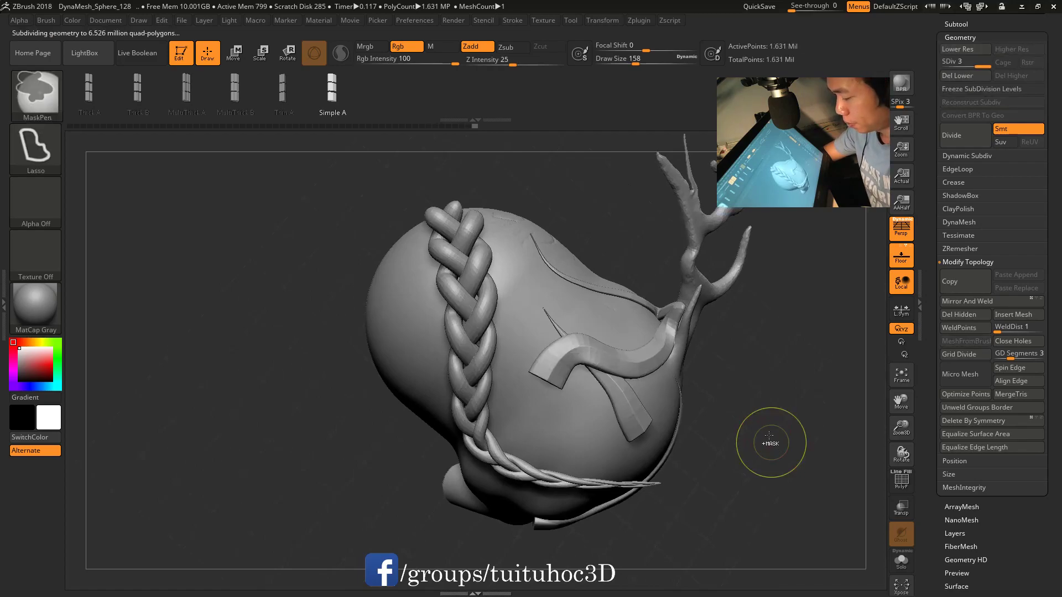
key("ctrl+d")
left_click_drag(771, 442, 773, 448)
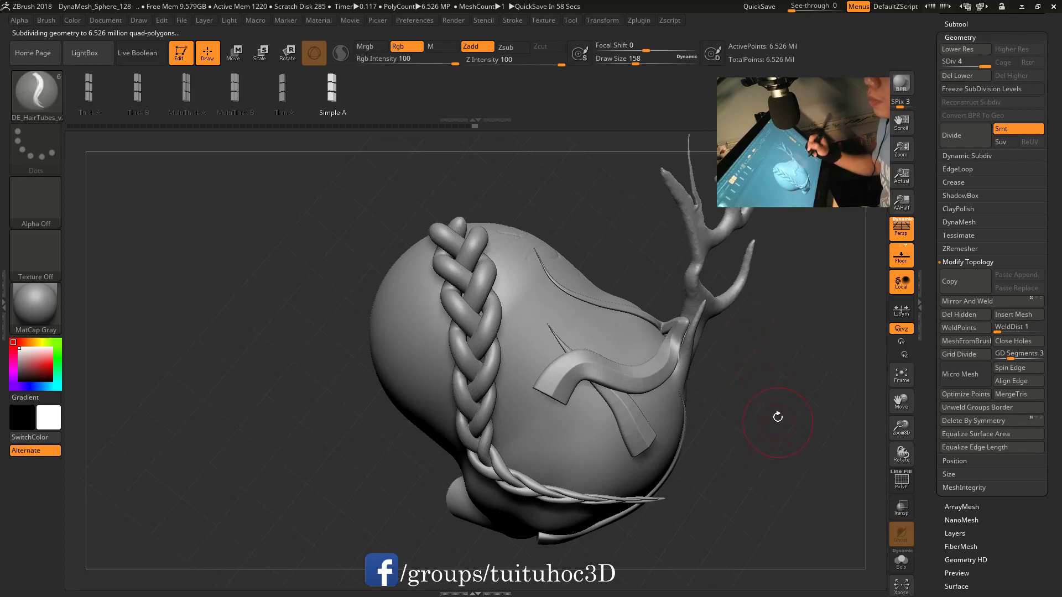
mouse_move(749, 410)
left_mouse_down()
mouse_move(780, 449)
mouse_move(736, 421)
left_mouse_up()
Step: Switch to ClayBuildup and Shift-smooth the surface around the top of the braid
key("b")
key("c")
key("b")
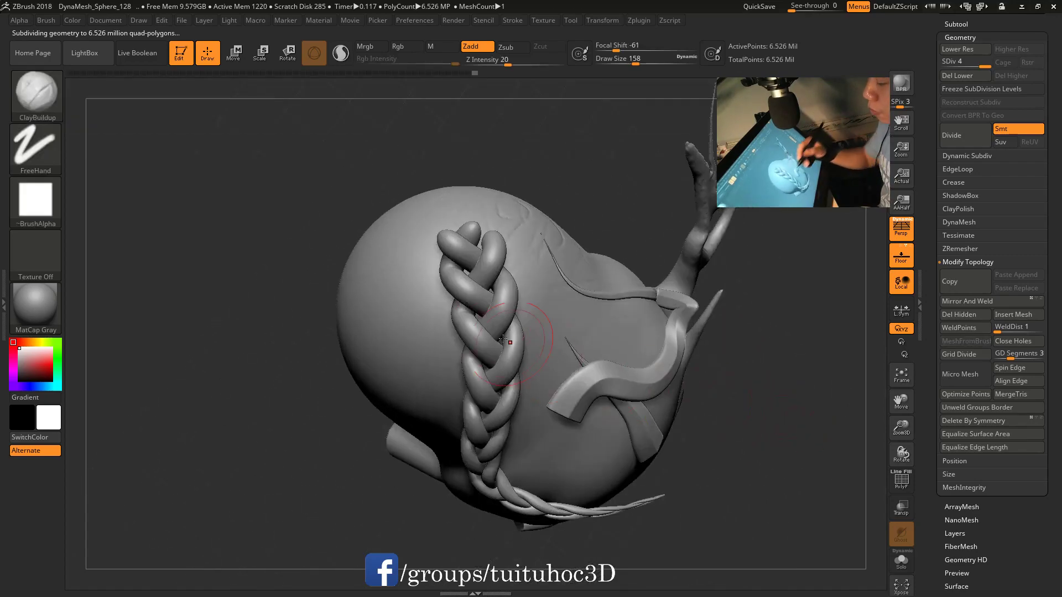
key("space")
left_click_drag(451, 280, 453, 280)
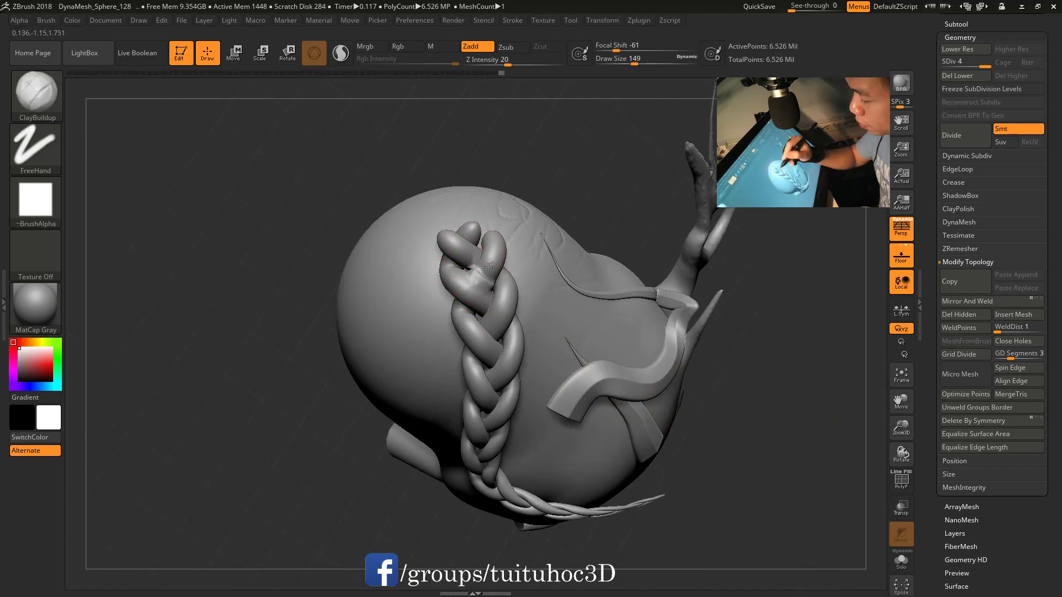
key("shift")
left_click_drag(492, 275, 498, 293, "shift")
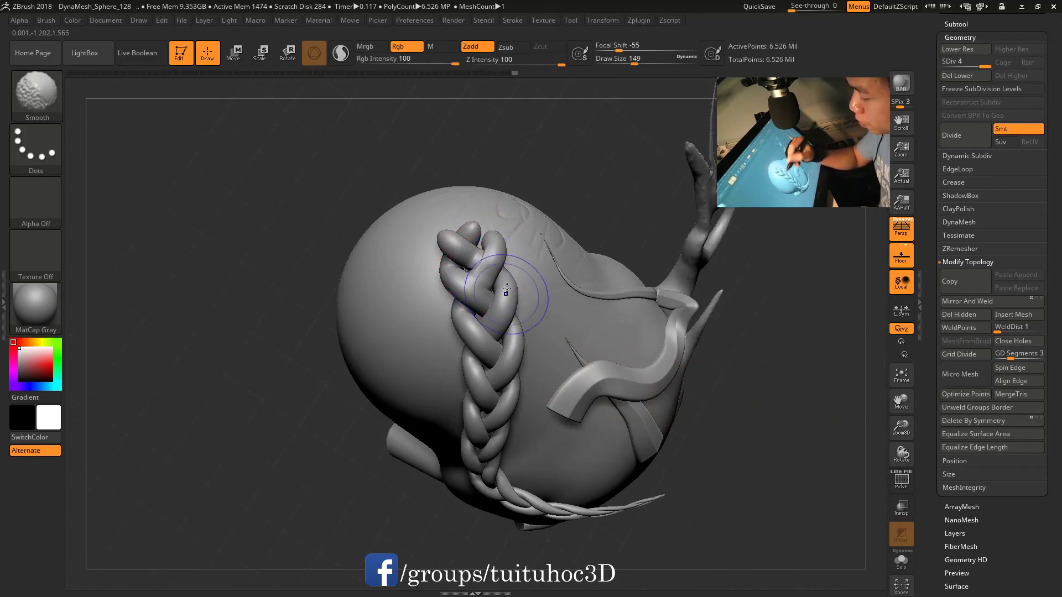
mouse_move(443, 257)
left_mouse_down("shift")
mouse_move(437, 304)
mouse_move(487, 326)
left_mouse_up("shift")
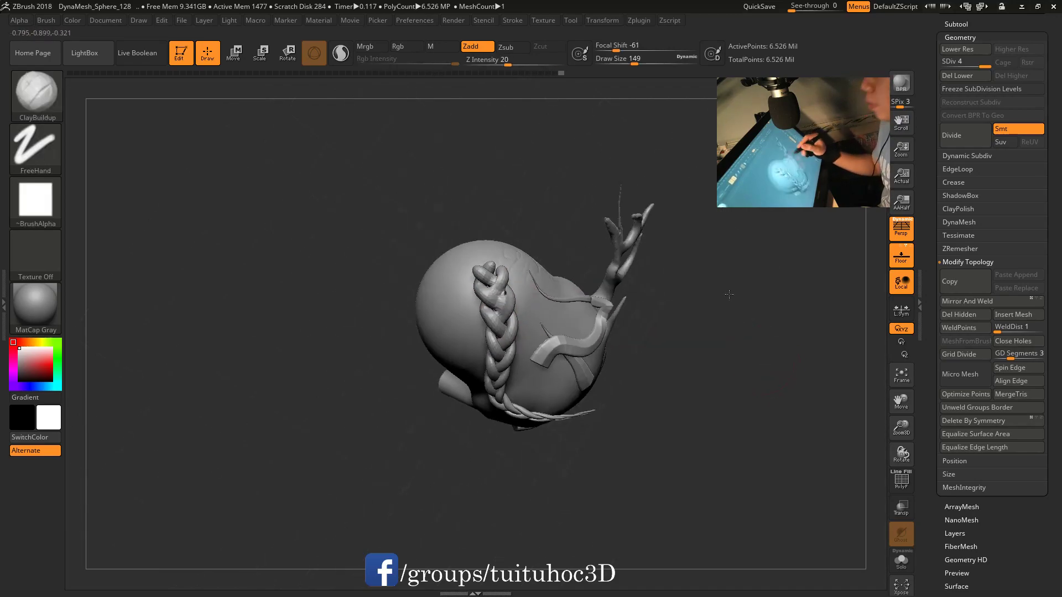
left_click_drag(767, 336, 808, 441)
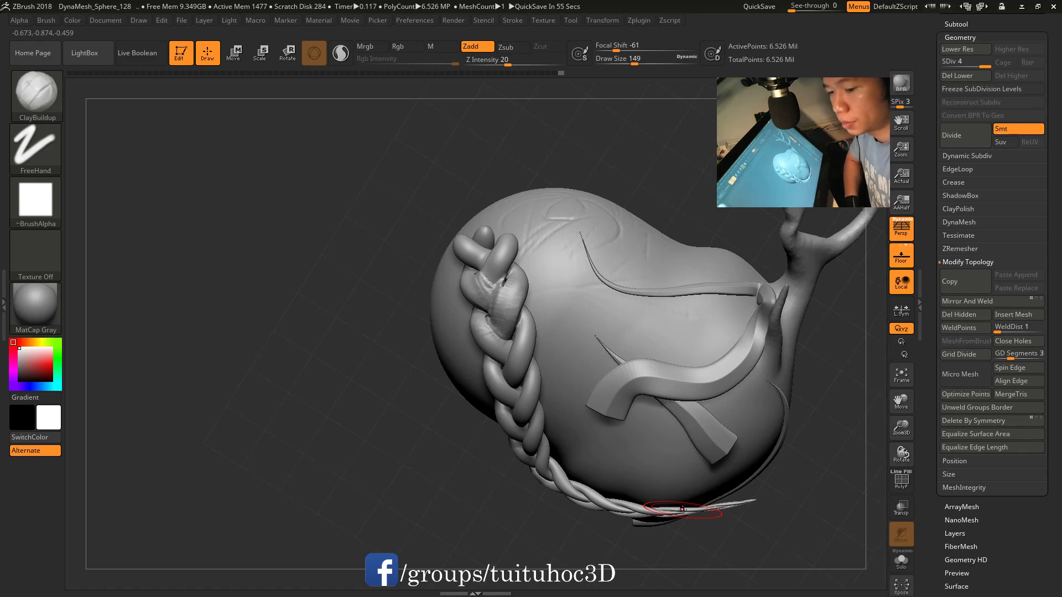
mouse_move(820, 346)
left_mouse_down()
mouse_move(818, 359)
mouse_move(487, 304)
left_mouse_up()
key("shift")
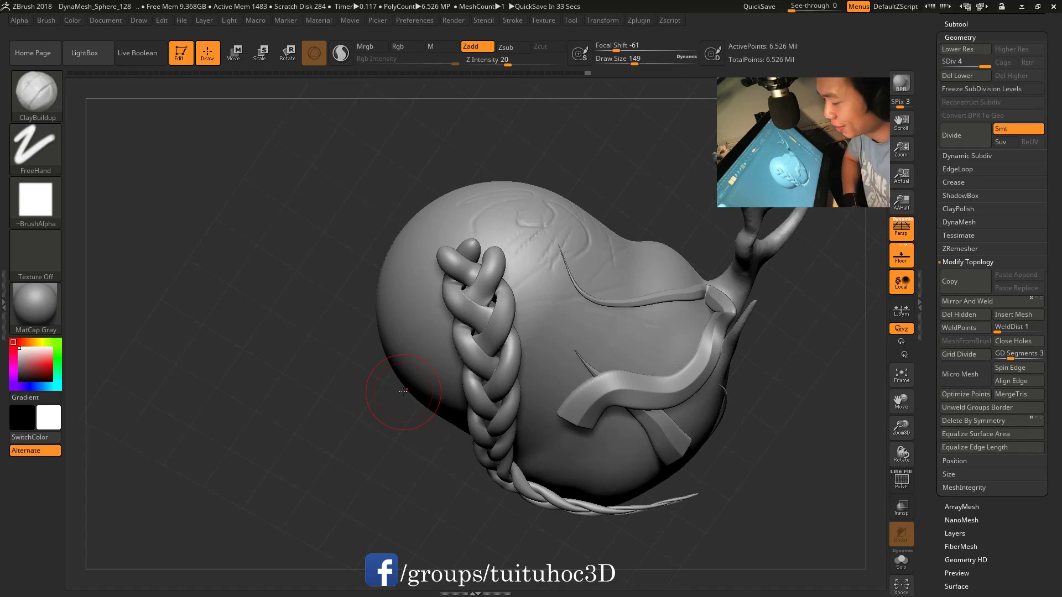
Step: Orbit under the model and reduce the brush draw size to 108
mouse_move(770, 353)
left_mouse_down()
mouse_move(745, 394)
mouse_move(775, 473)
left_mouse_up()
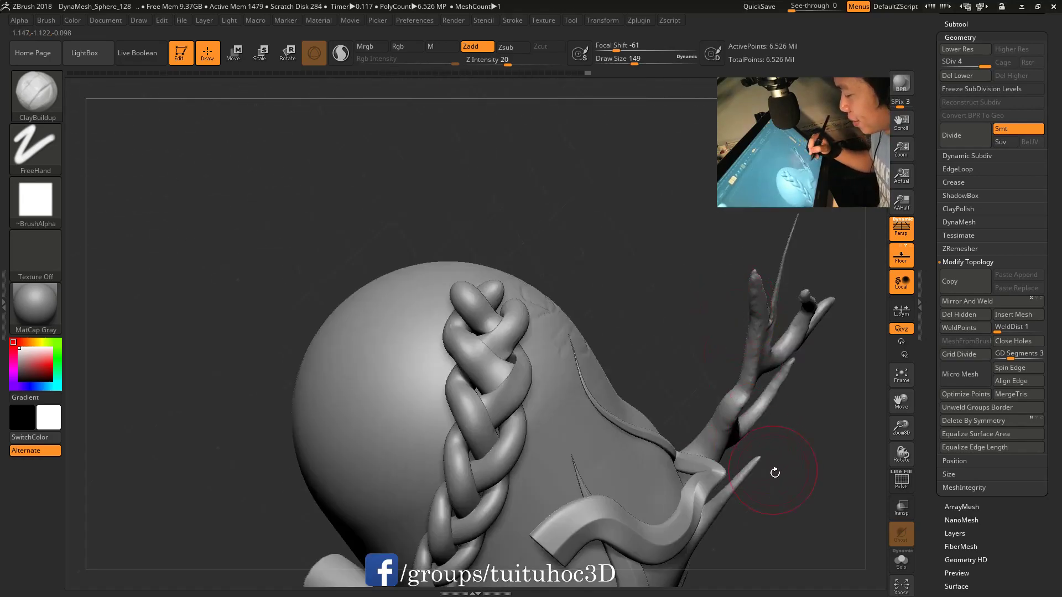
left_click_drag(775, 473, 713, 310)
right_click(502, 231)
left_click_drag(502, 230, 496, 230)
mouse_move(625, 230)
left_mouse_down()
mouse_move(657, 268)
mouse_move(646, 382)
left_mouse_up()
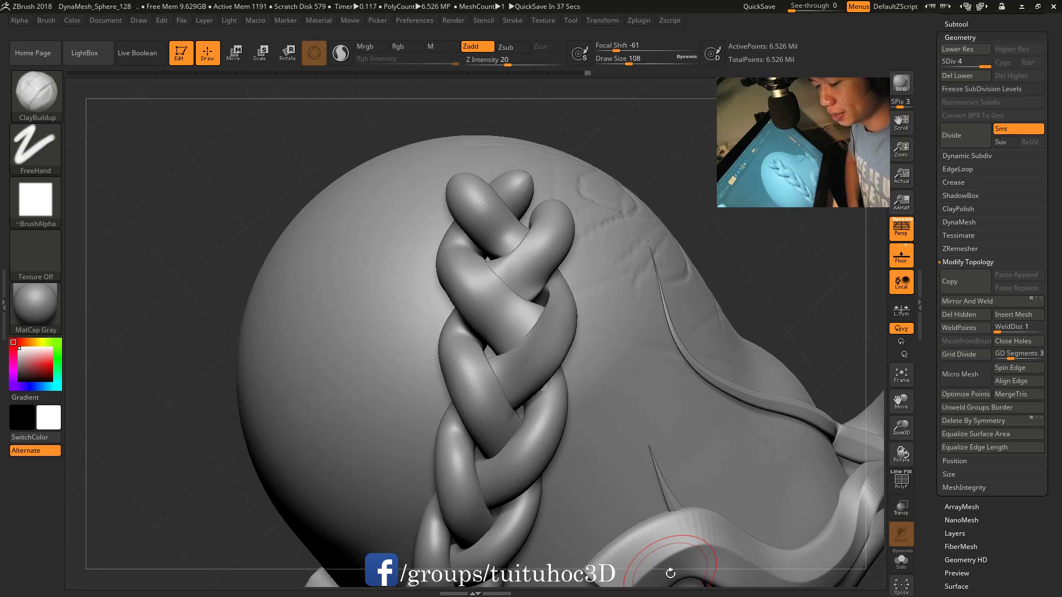
Step: Switch to the Move brush and orbit to view the top of the head and braid
key("b")
key("c")
key("b")
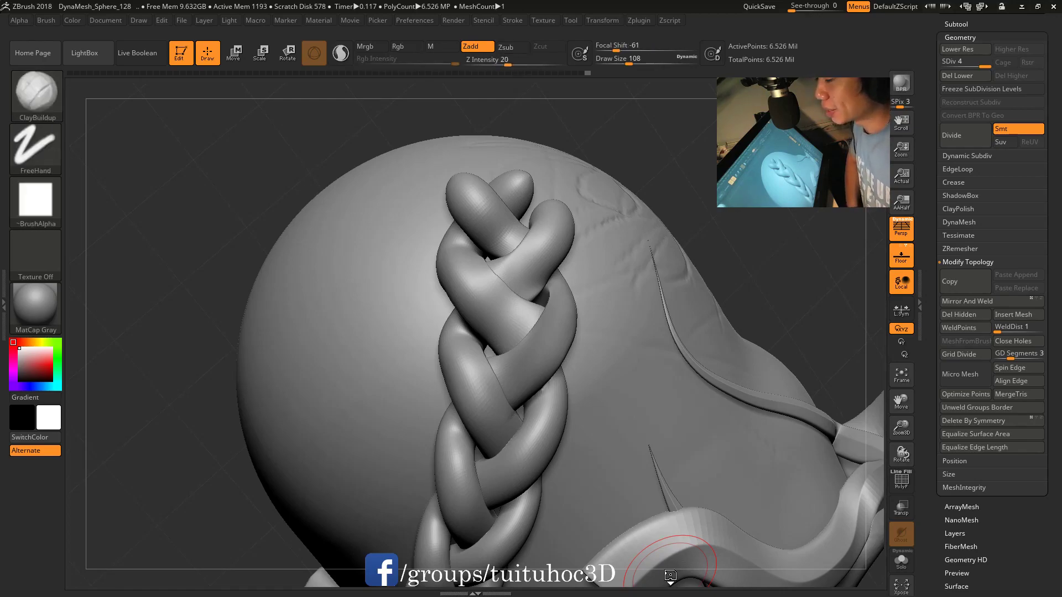
key("b")
key("m")
key("v")
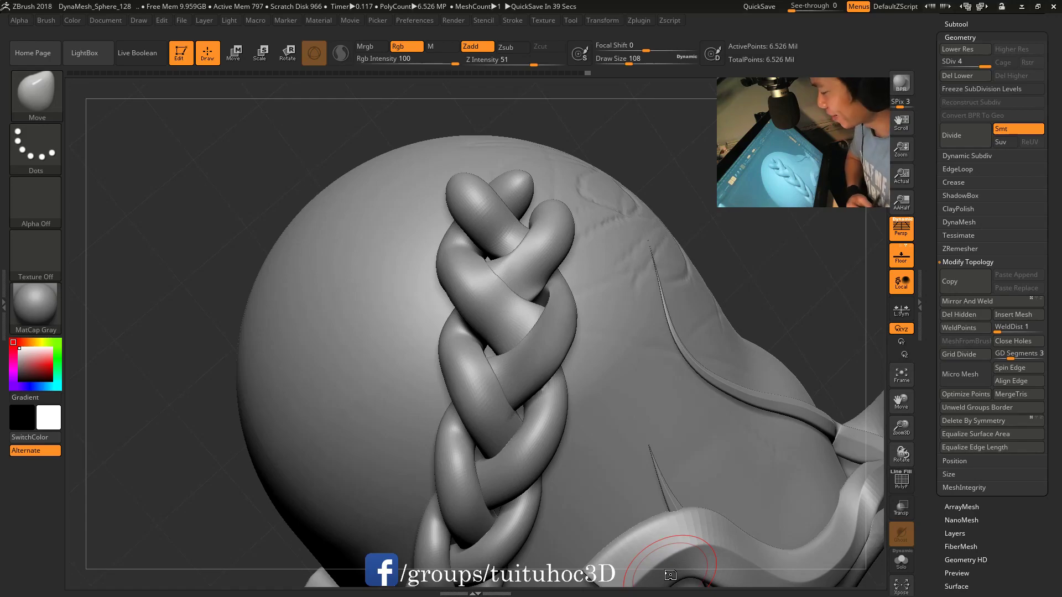
mouse_move(735, 256)
left_mouse_down()
mouse_move(692, 265)
mouse_move(756, 365)
mouse_move(784, 335)
mouse_move(786, 358)
mouse_move(694, 417)
left_mouse_up()
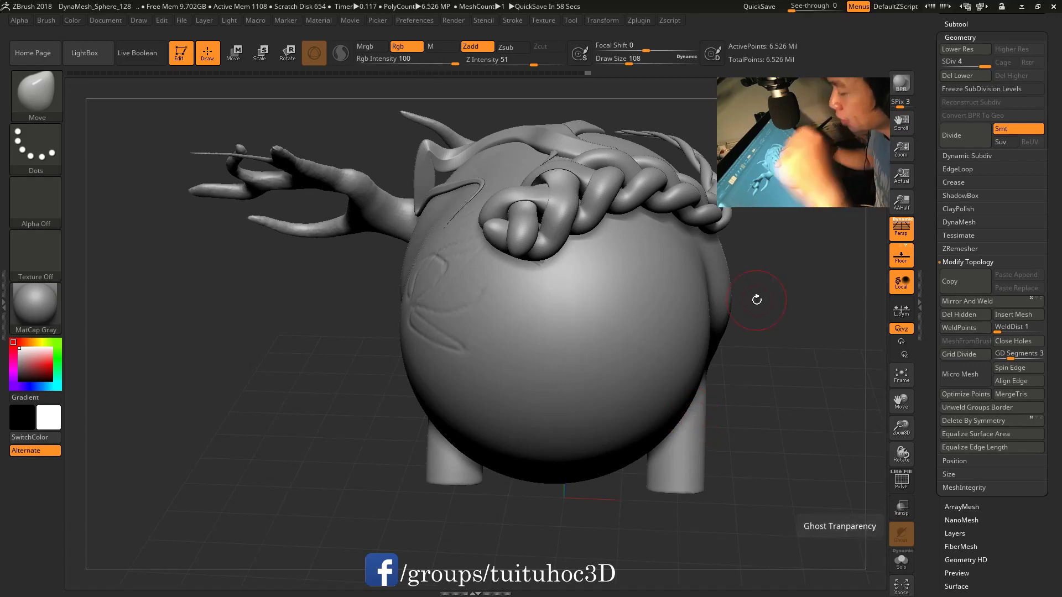
mouse_move(776, 308)
left_mouse_down()
mouse_move(764, 309)
mouse_move(745, 367)
mouse_move(749, 351)
left_mouse_up()
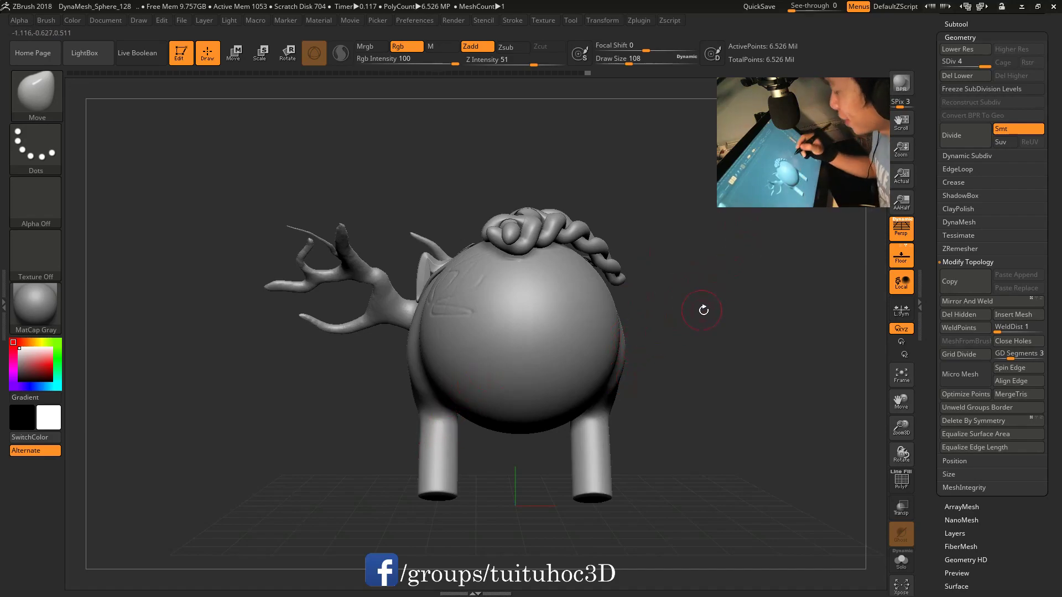
Step: Briefly try DamStandard, then settle on ClayBuildup at draw size 120
left_click_drag(704, 311, 755, 293, "alt")
key("b")
key("d")
key("s")
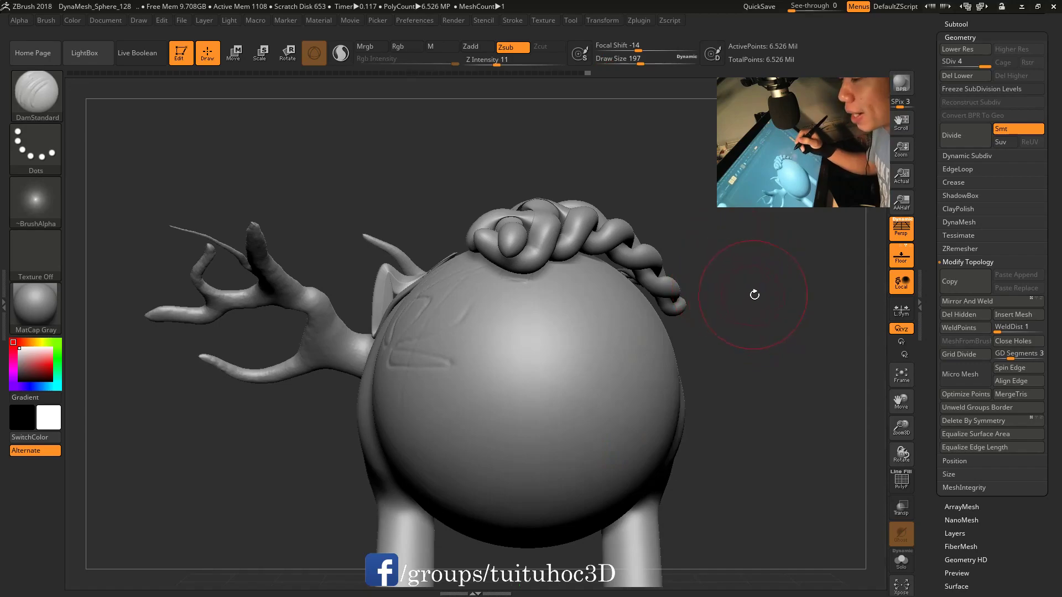
left_click_drag(754, 293, 629, 314)
key("b")
key("c")
key("b")
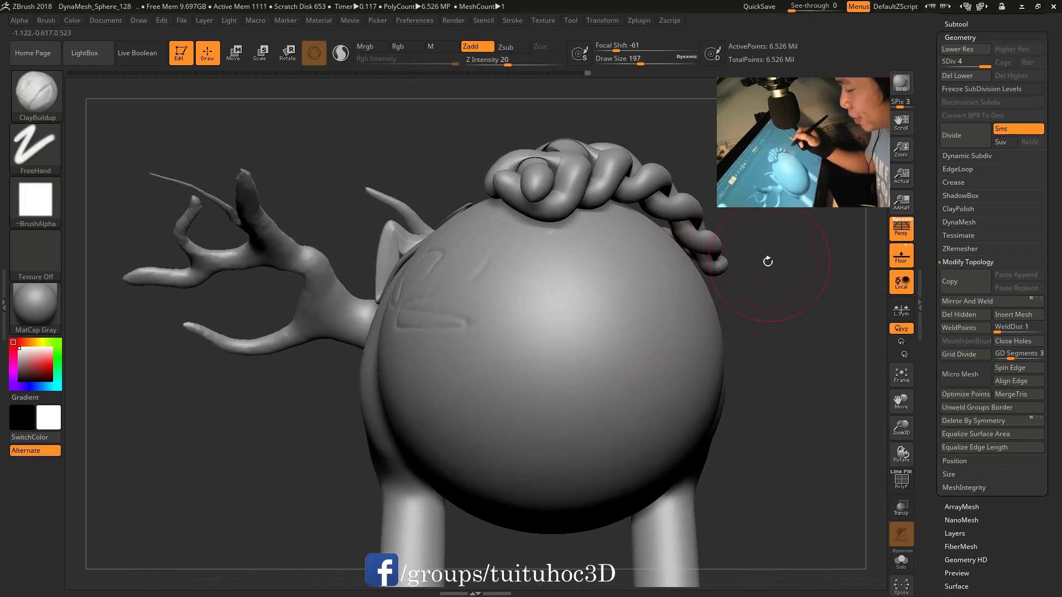
mouse_move(765, 260)
left_mouse_down()
mouse_move(708, 391)
mouse_move(581, 463)
mouse_move(407, 278)
mouse_move(421, 310)
mouse_move(427, 260)
mouse_move(443, 274)
left_mouse_up()
key("space")
Step: Zoom in close on the upper branch and look over the Brush palette
mouse_move(581, 296)
left_mouse_down("alt")
mouse_move(689, 286)
mouse_move(545, 260)
left_mouse_up("alt")
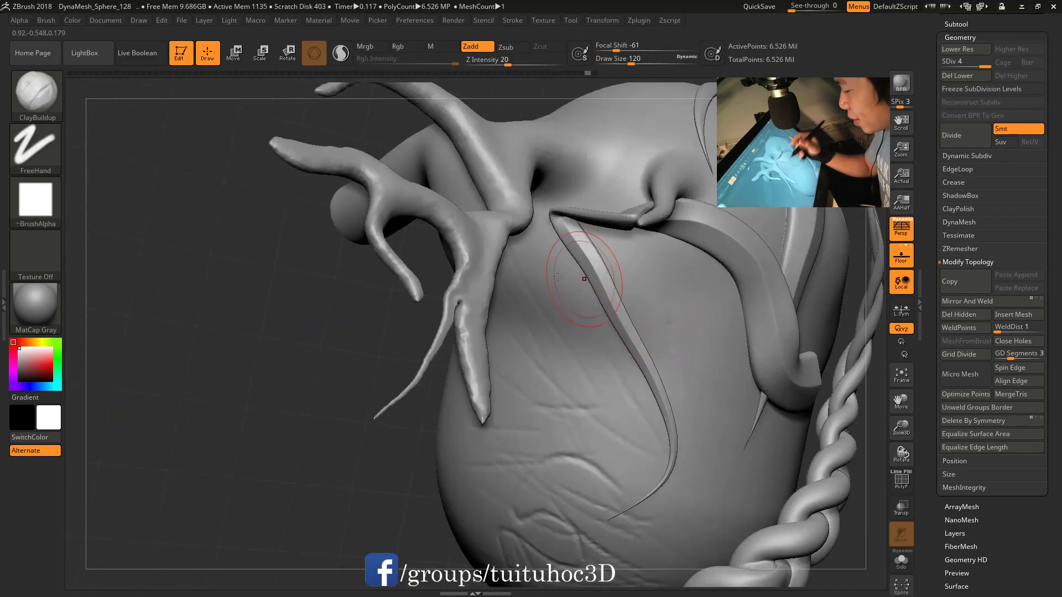
left_click_drag(401, 449, 166, 110)
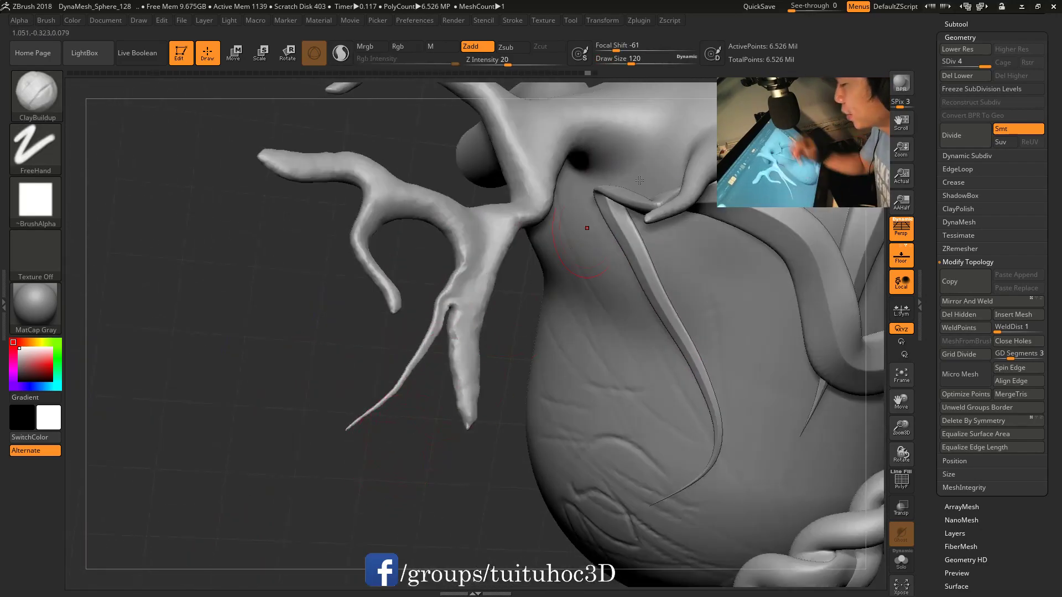
left_click(51, 21)
scroll(69, 268, "down", 10)
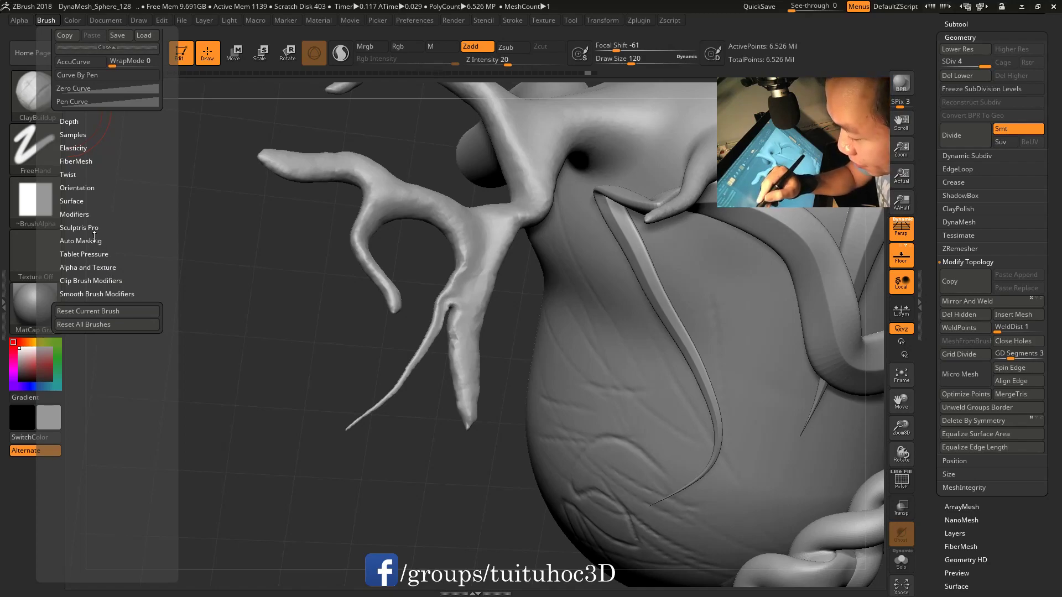
scroll(98, 239, "up", 10)
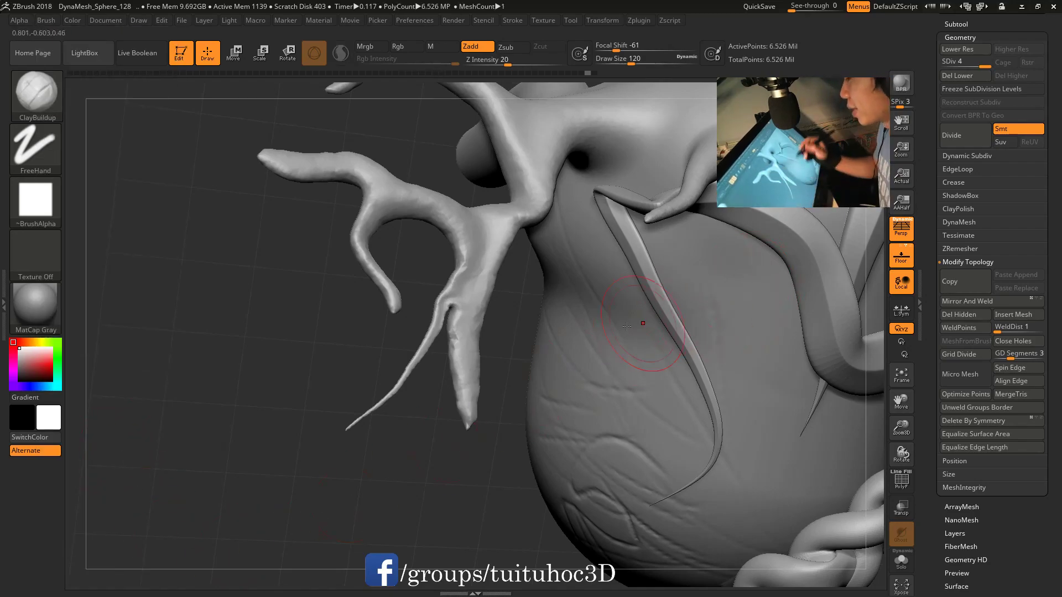
Step: Build striated clay strokes along the branch junction and lower branch
left_click_drag(487, 222, 459, 302)
left_click_drag(478, 260, 465, 343)
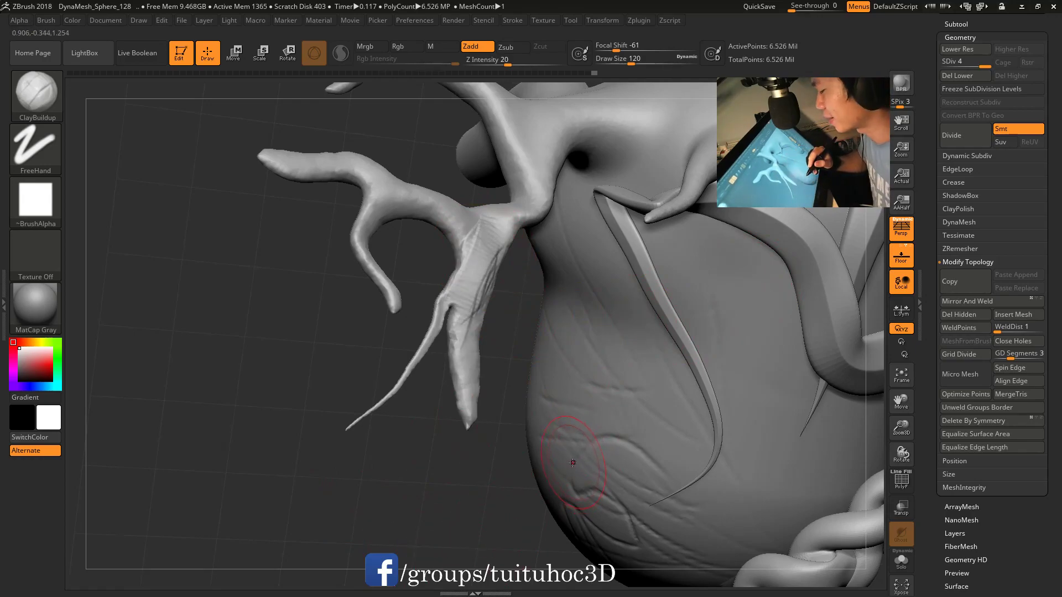
left_click_drag(514, 457, 402, 449)
key("f")
mouse_move(747, 375)
left_mouse_down()
mouse_move(771, 439)
mouse_move(686, 436)
mouse_move(420, 487)
left_mouse_up()
left_click_drag(387, 307, 398, 357)
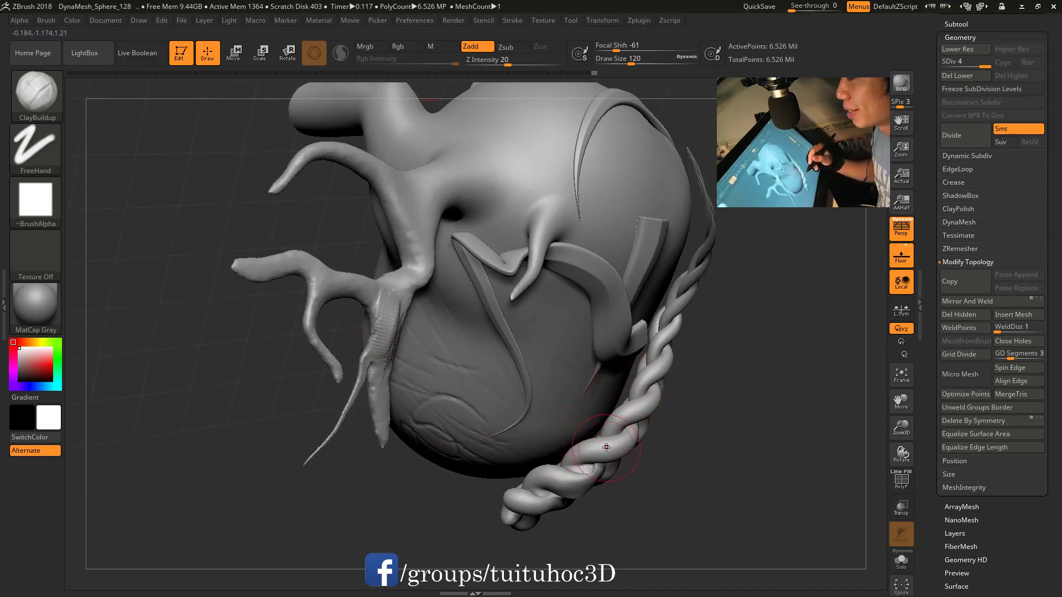
Step: Add a textured ClayBuildup ridge to the heart's lower branch, then bring up the Preferences menu
mouse_move(742, 451)
left_mouse_down()
mouse_move(726, 446)
mouse_move(735, 409)
mouse_move(765, 386)
mouse_move(702, 382)
left_mouse_up()
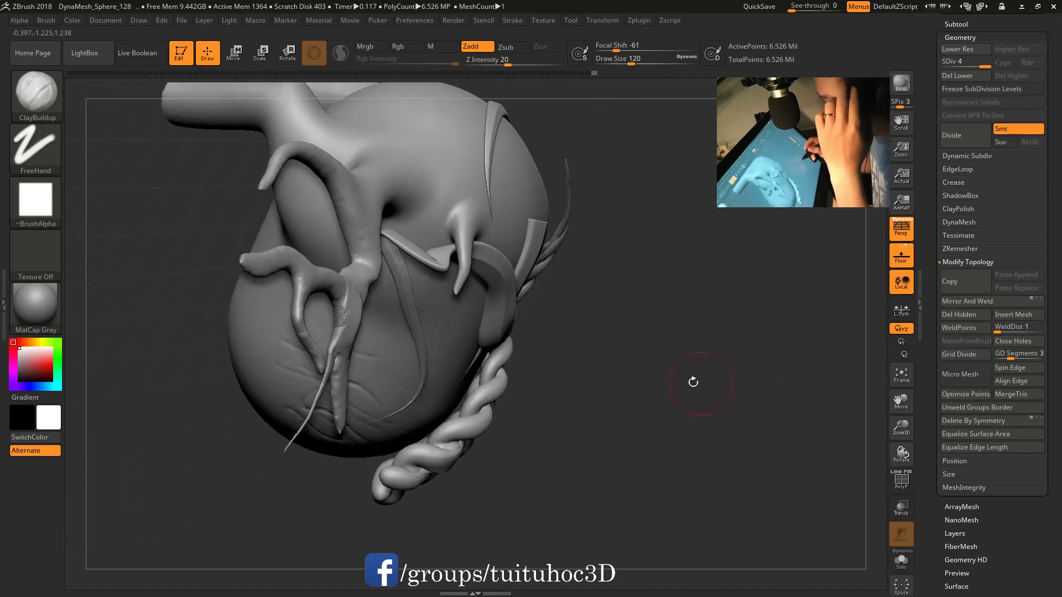
left_click_drag(346, 309, 349, 332)
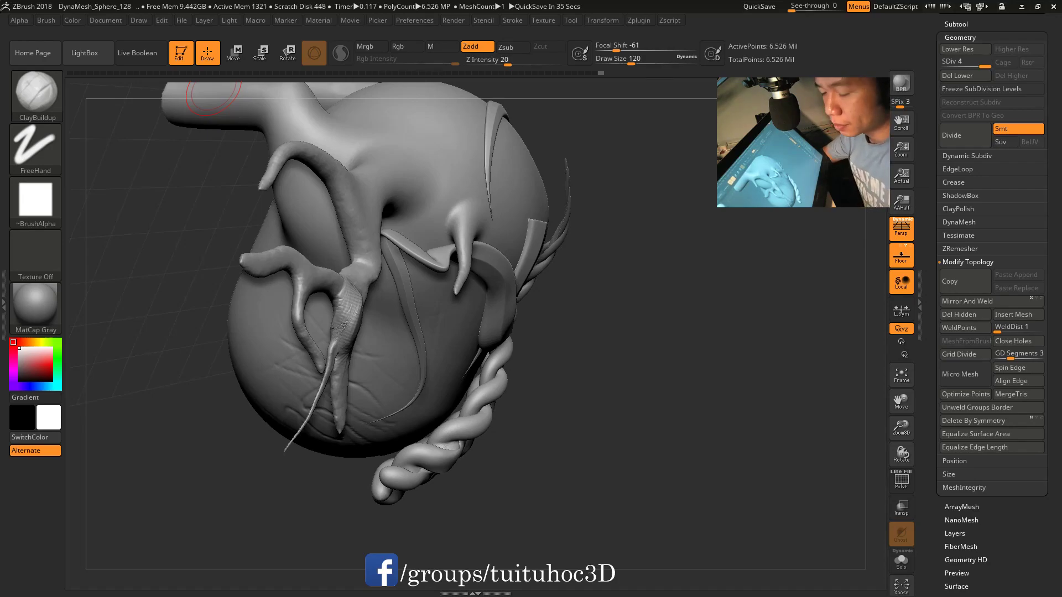
left_click(416, 21)
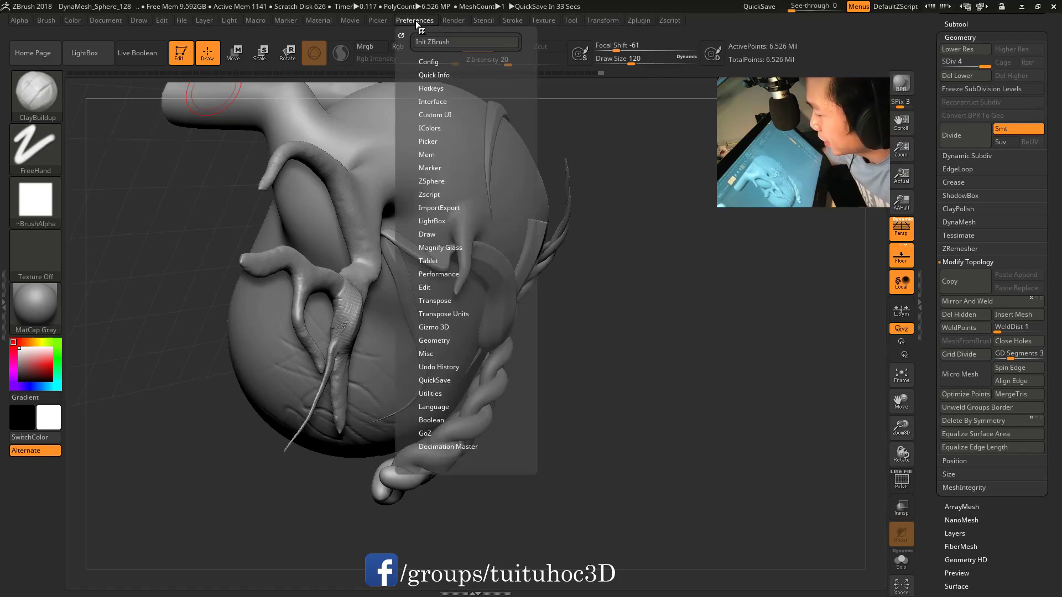
Step: Look through Preferences Config and Hotkeys options, then close ZBrush to trigger the save prompt
left_click(429, 62)
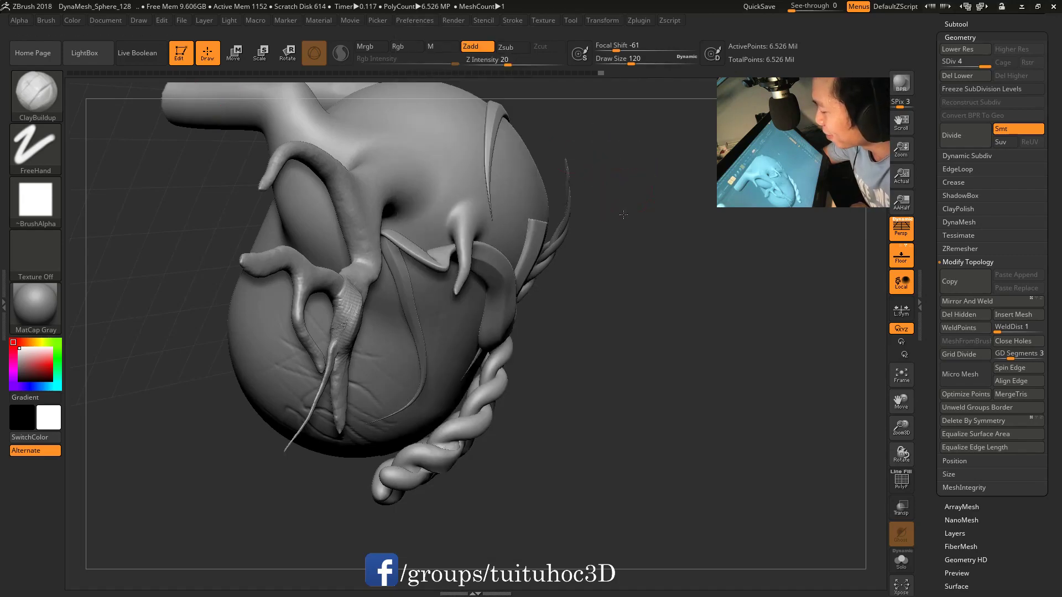
left_click_drag(624, 213, 614, 235)
mouse_move(682, 176)
left_mouse_down()
mouse_move(651, 297)
mouse_move(636, 295)
mouse_move(675, 339)
mouse_move(763, 376)
mouse_move(749, 360)
mouse_move(737, 374)
mouse_move(742, 344)
mouse_move(759, 329)
mouse_move(758, 340)
mouse_move(749, 327)
mouse_move(757, 294)
mouse_move(621, 261)
left_mouse_up()
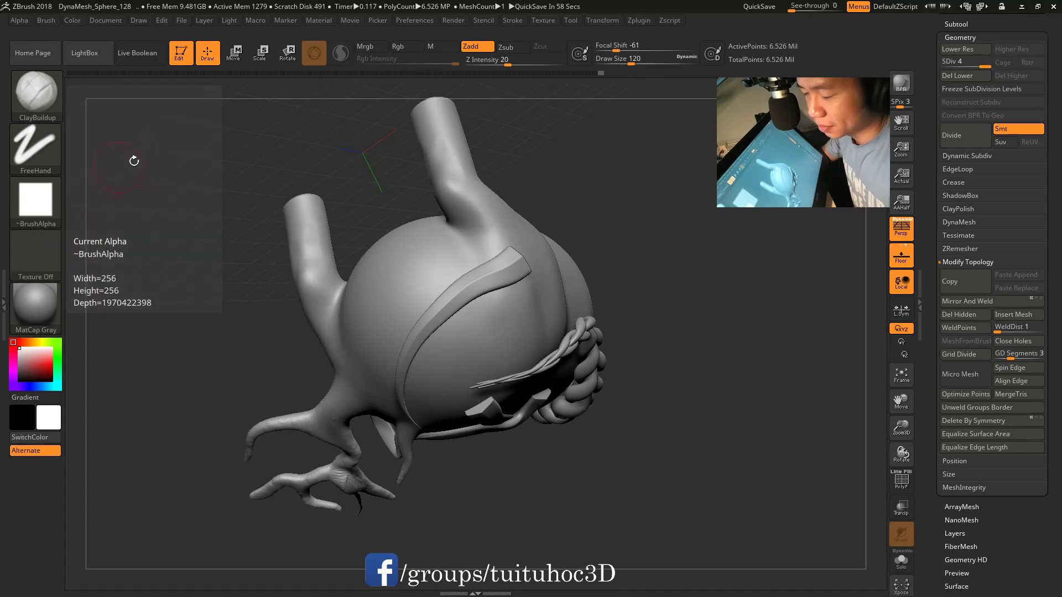
left_click(417, 19)
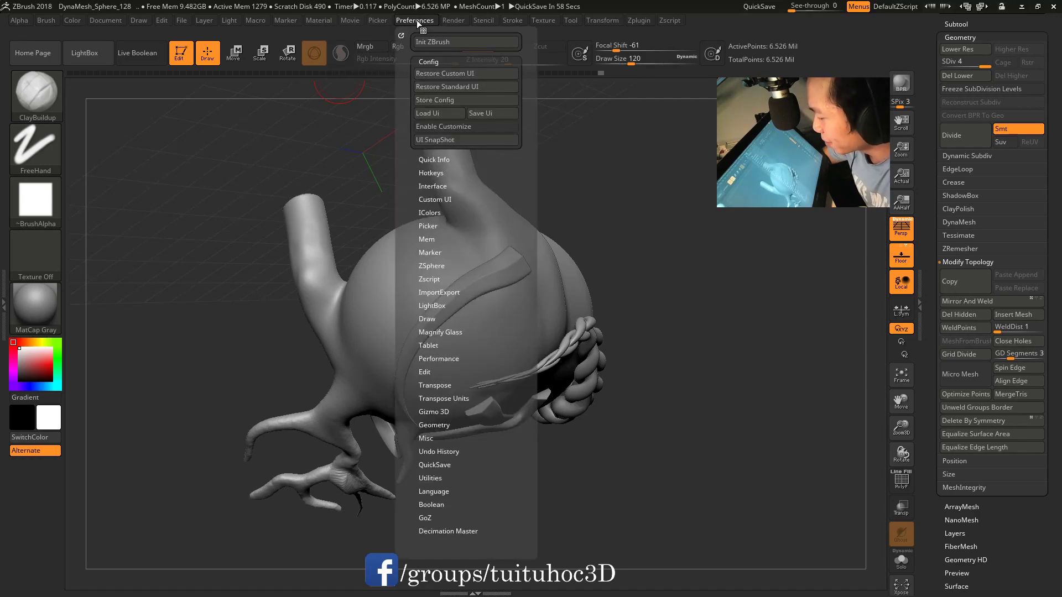
left_click(432, 172)
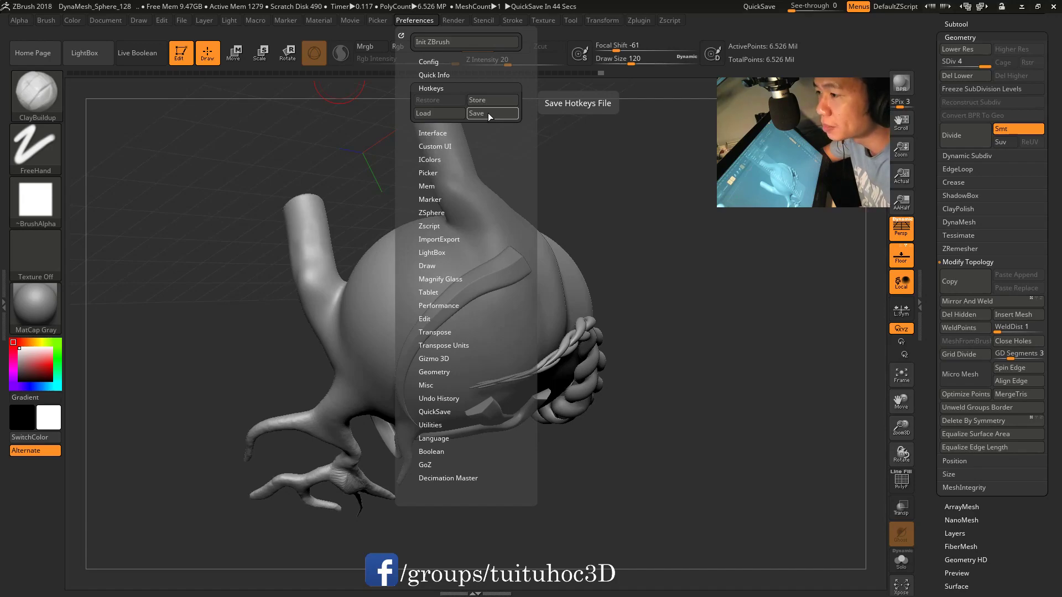
left_click(1054, 6)
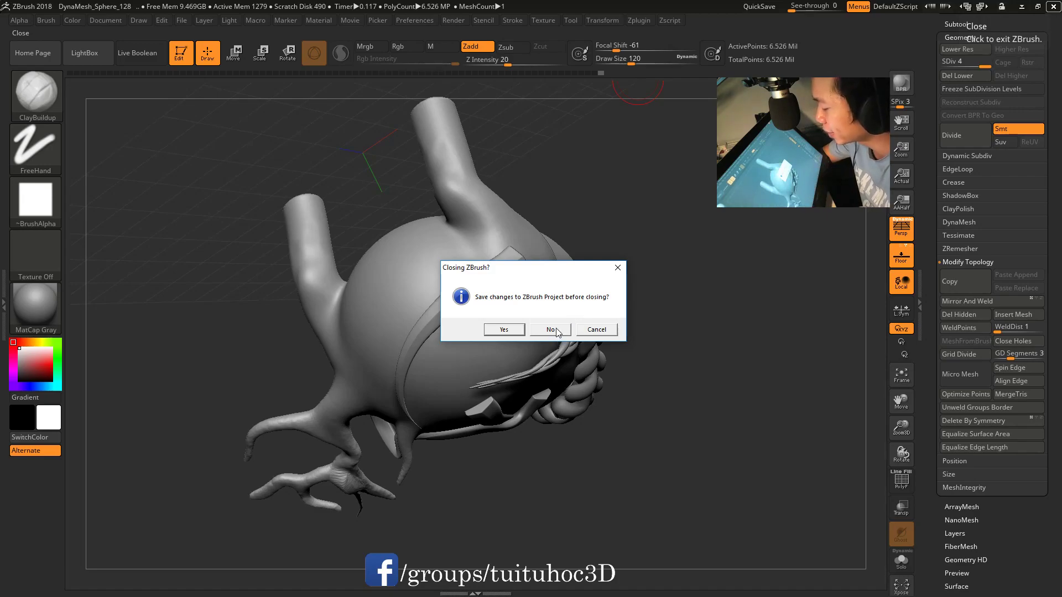
Step: Answer No in the Closing ZBrush dialog to quit without saving the project
left_click(557, 331)
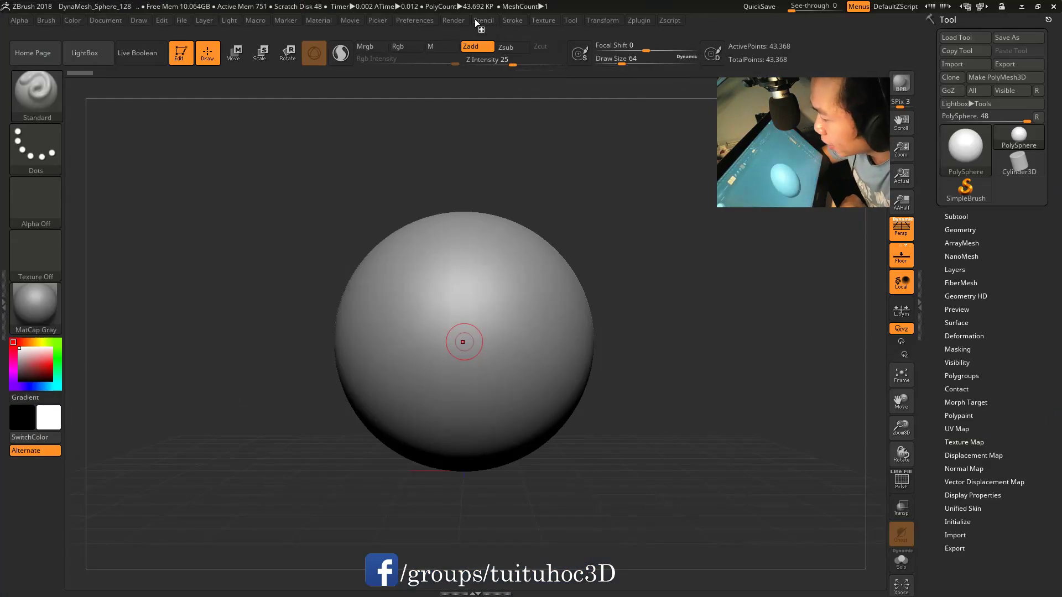
Step: Check the Preferences hotkey options, then sculpt mirrored looping strokes on the sphere's upper front
left_click(430, 20)
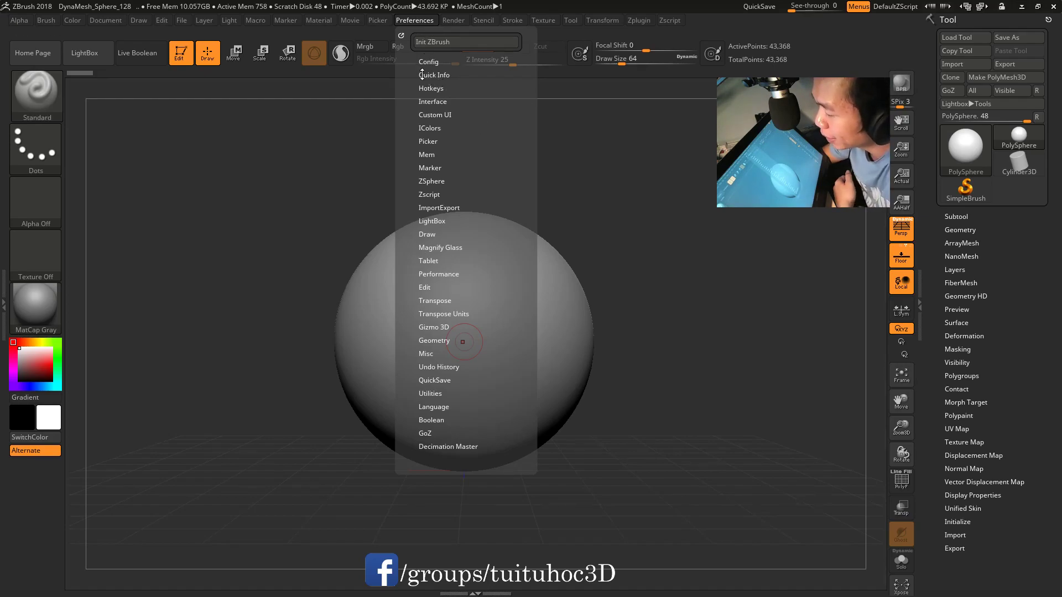
left_click(429, 88)
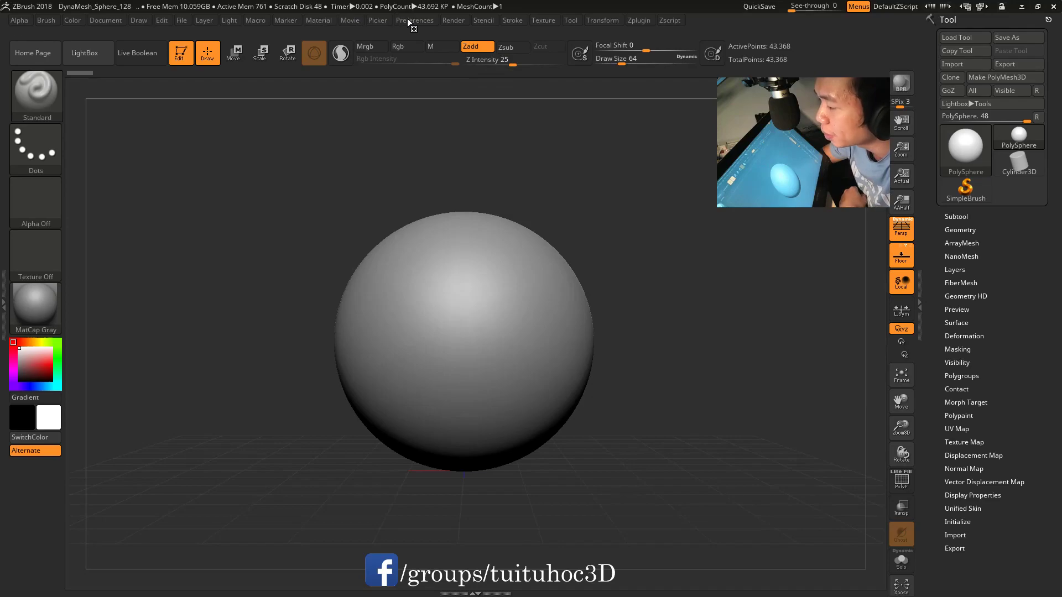
left_click(425, 18)
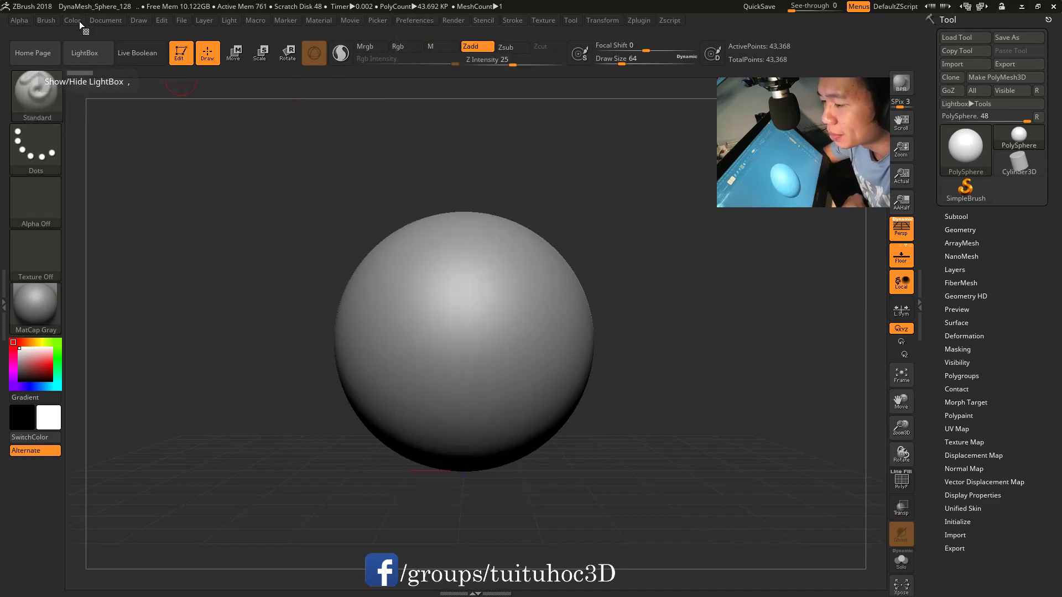
left_click(46, 20)
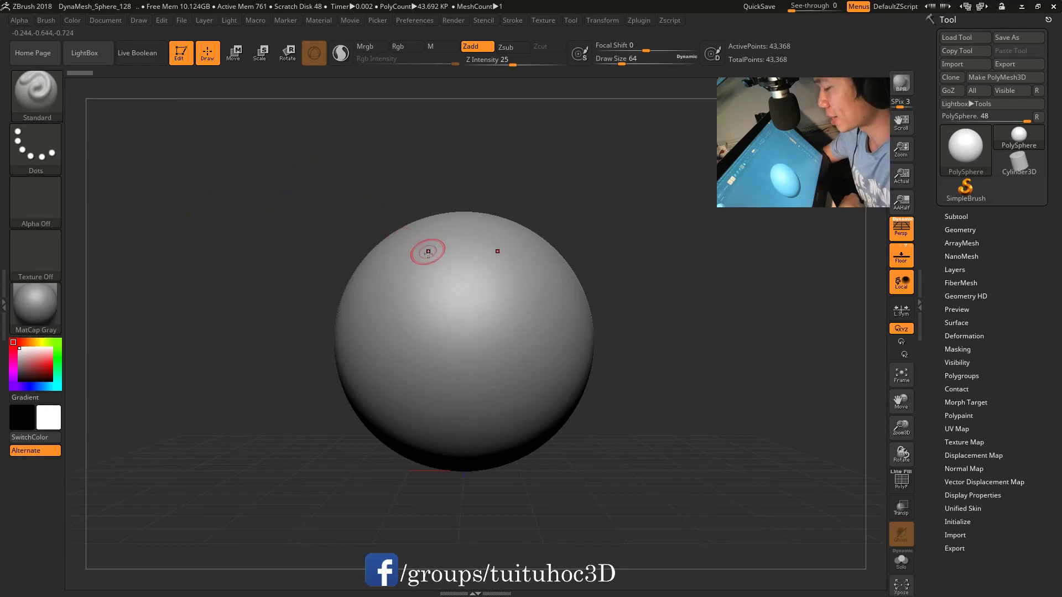
left_click_drag(437, 281, 411, 319)
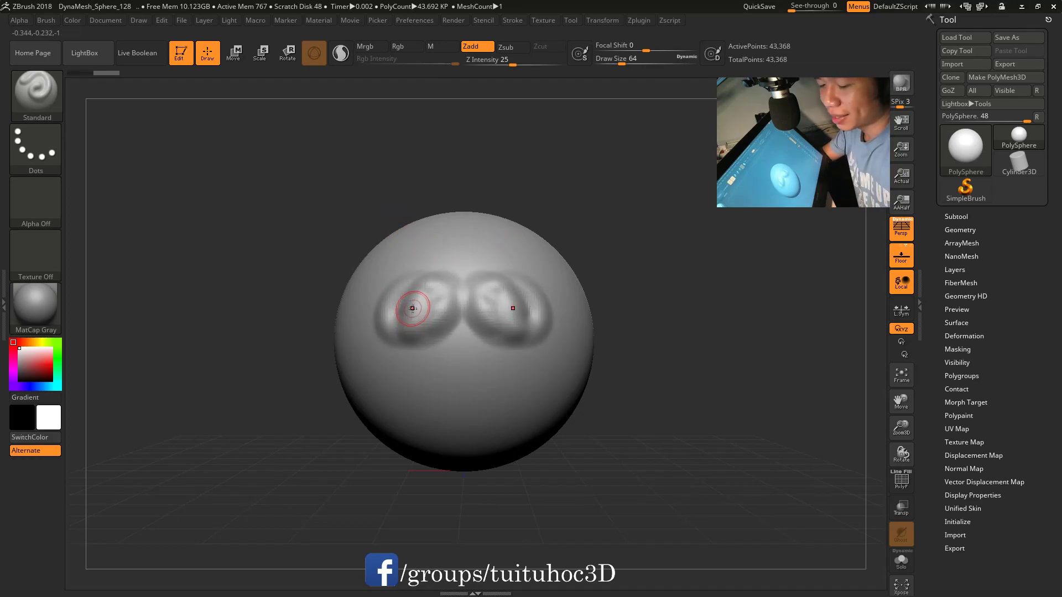
Step: Reshape the two looping strokes into brow indentations, then try the ClayBuildup and Move brush hotkeys
left_click_drag(449, 289, 420, 332)
key("b")
key("c")
key("b")
key("b")
key("m")
key("v")
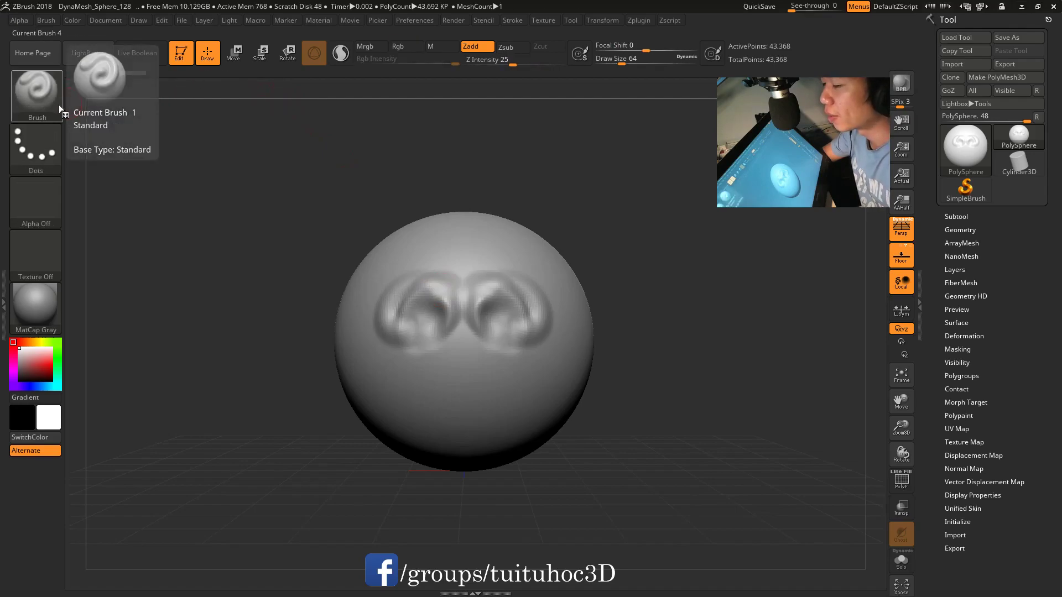
Step: Reselect ClayBuildup (B, C, B), then settle on the Move brush (B, M, V)
key("b")
key("c")
key("b")
key("b")
key("m")
key("v")
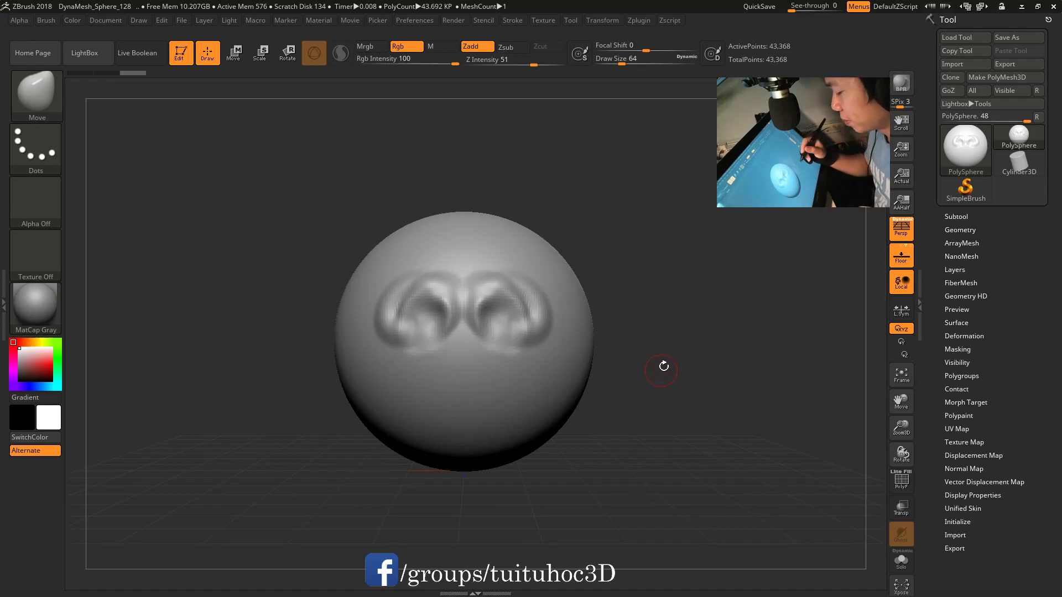
Step: Duplicate the sculpted sphere as a second subtool with Ctrl+Shift+D and face it front-on
left_click_drag(662, 370, 480, 442)
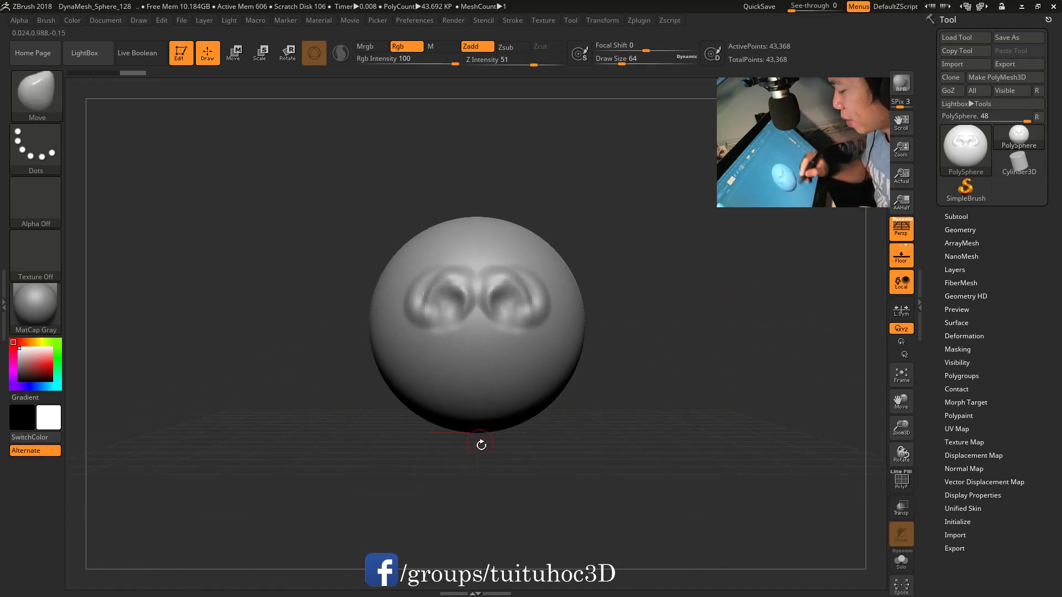
left_click_drag(619, 341, 662, 375)
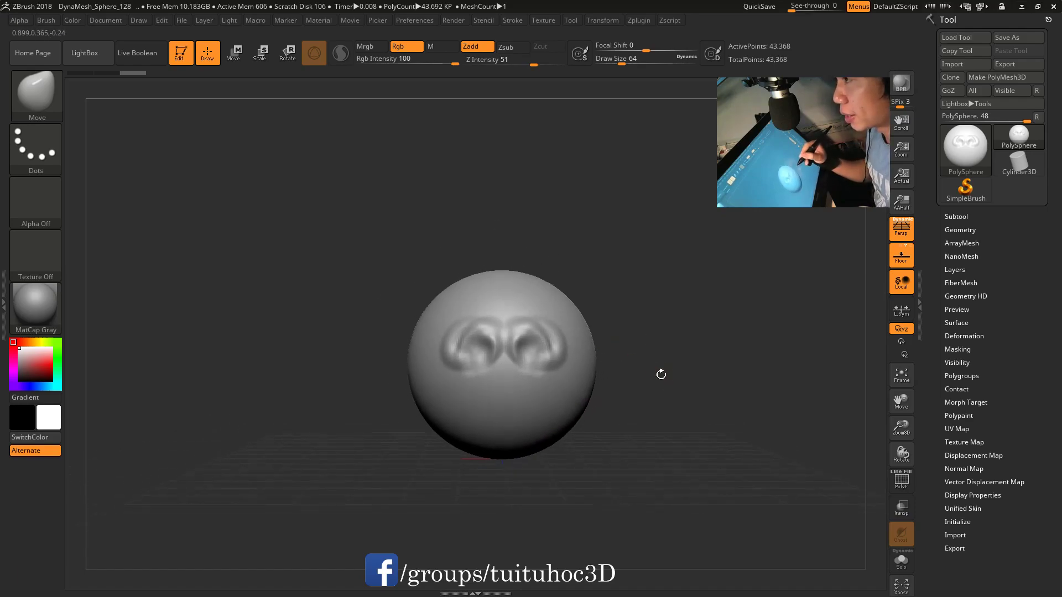
left_click_drag(591, 422, 575, 443)
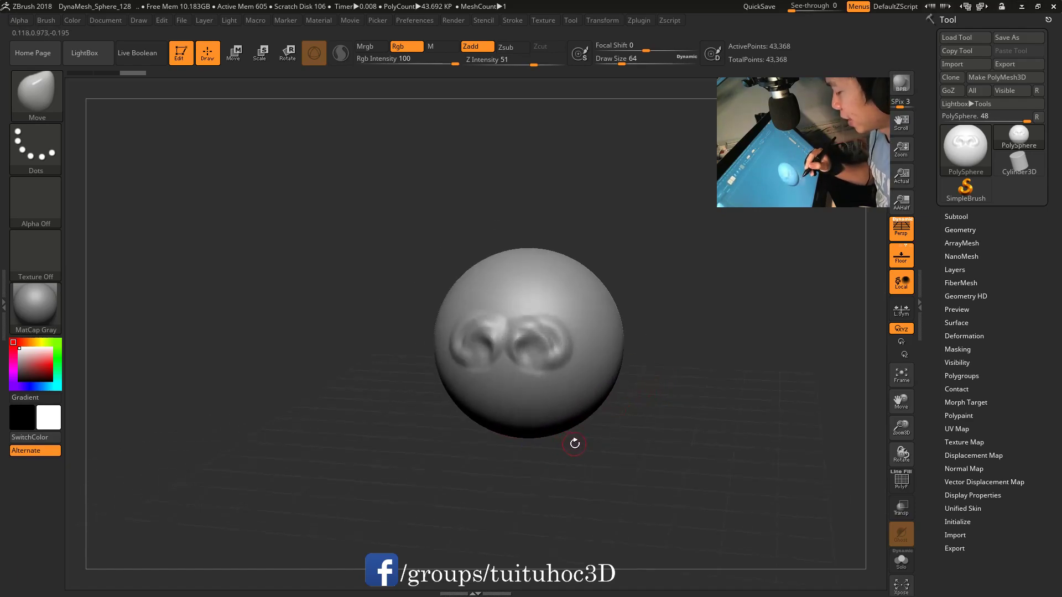
key("ctrl+shift+d")
left_click_drag(633, 368, 714, 262, "shift")
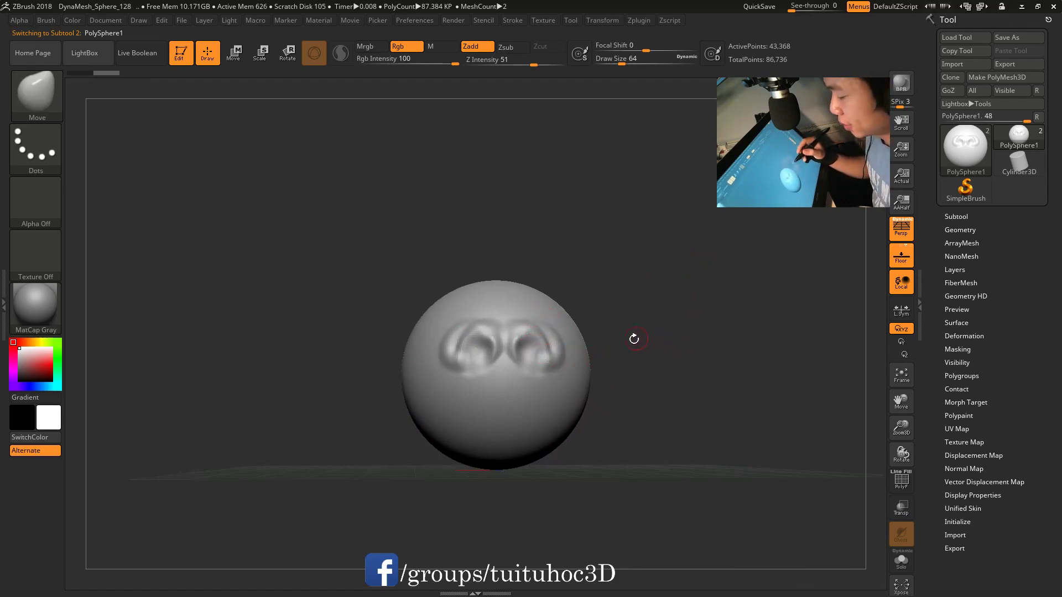
Step: With the Transpose Move gizmo, shift the copy up and then right along X, undoing one stretch
key("w")
left_click_drag(498, 310, 495, 116)
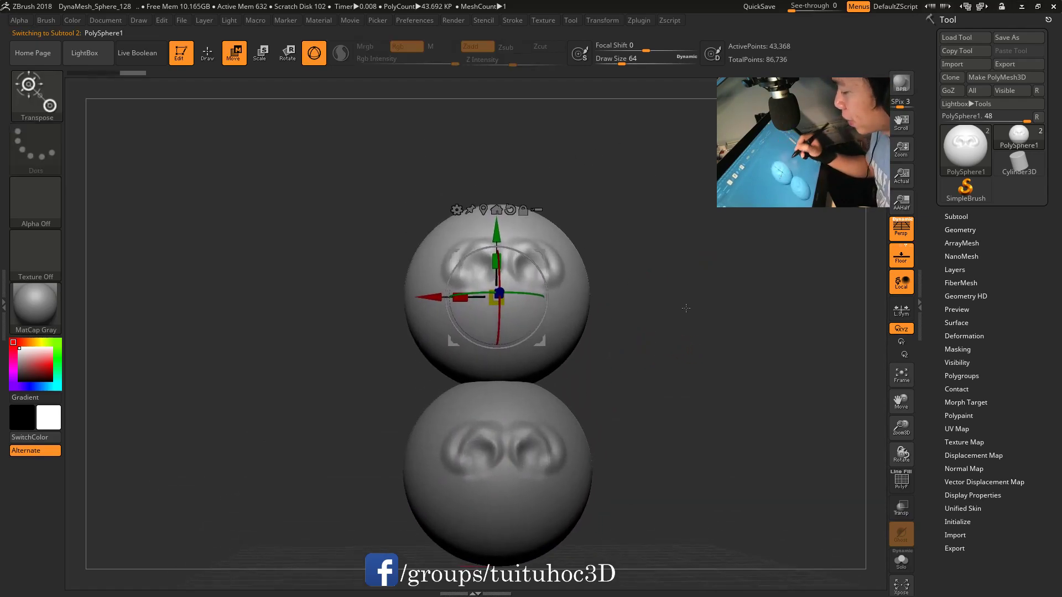
key("minus")
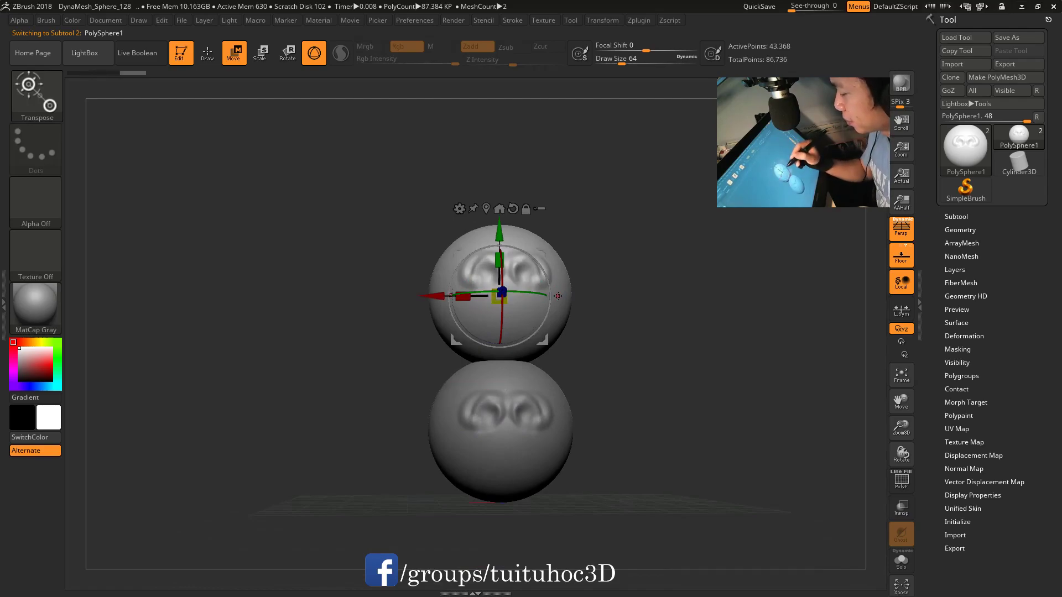
left_click_drag(557, 296, 622, 296)
key("ctrl+z")
mouse_move(443, 299)
left_mouse_down()
mouse_move(581, 298)
mouse_move(548, 251)
left_mouse_up()
key("minus")
left_click(541, 382, "alt")
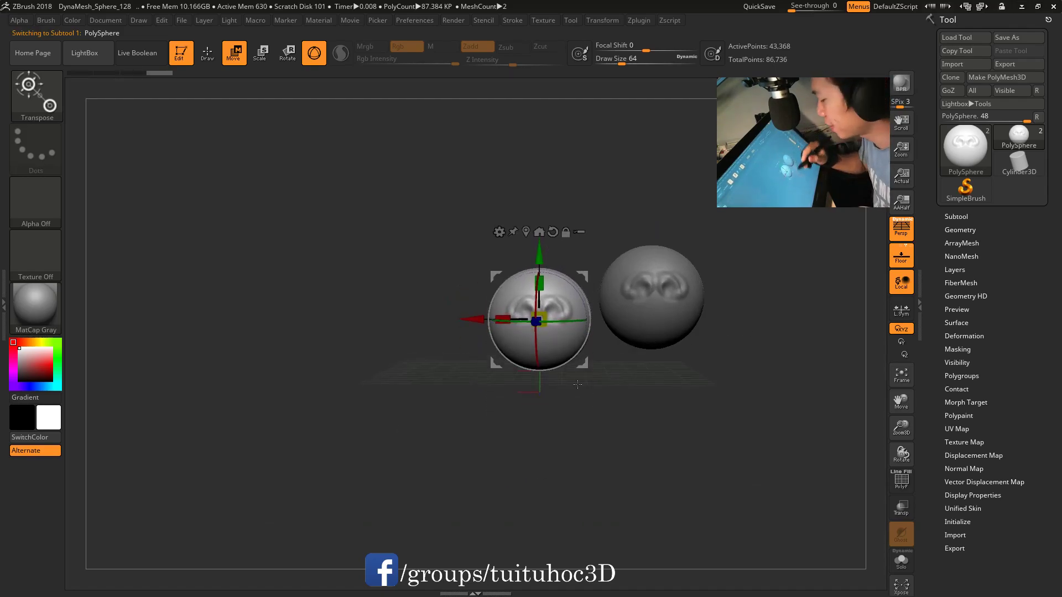
mouse_move(590, 385)
left_mouse_down("alt")
mouse_move(646, 438)
mouse_move(629, 400)
left_mouse_up("alt")
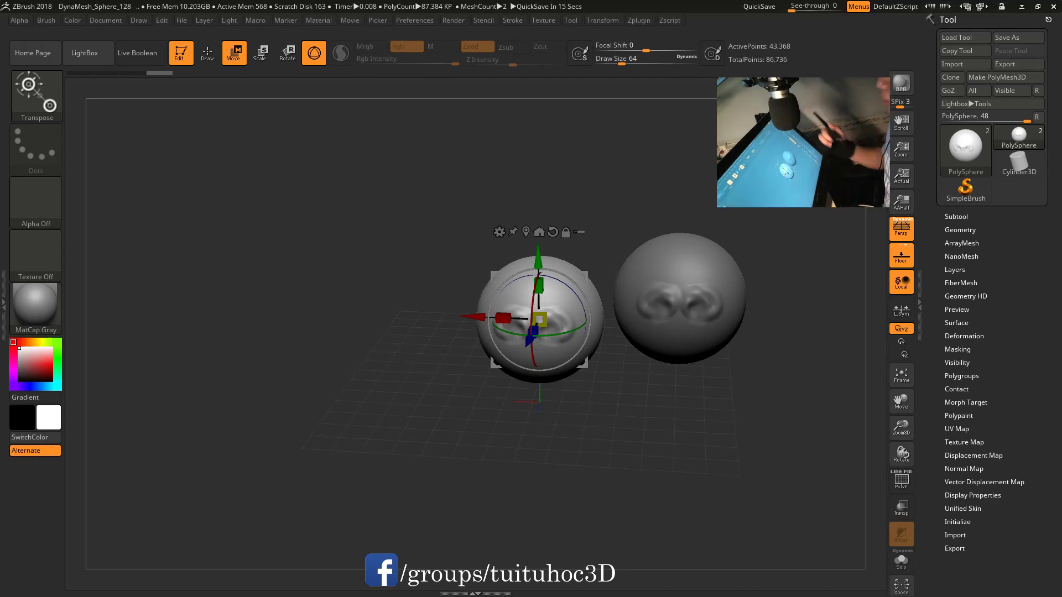
Step: Switch the active subtool to the right-hand sphere and then back to the original sphere
left_click_drag(771, 373, 763, 403, "shift")
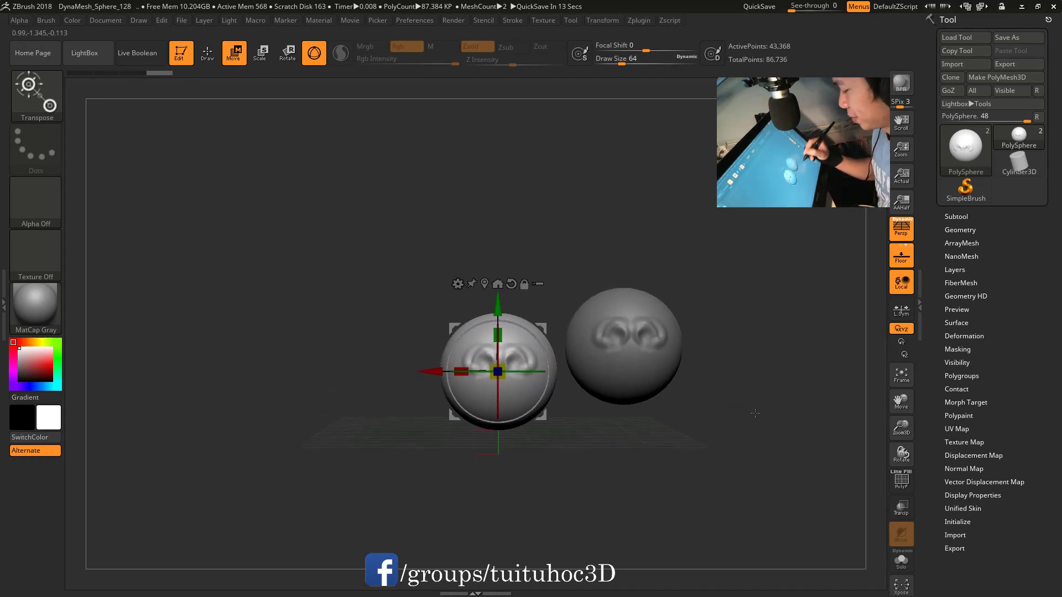
left_click(654, 331)
left_click_drag(692, 266, 650, 156)
left_click(494, 372)
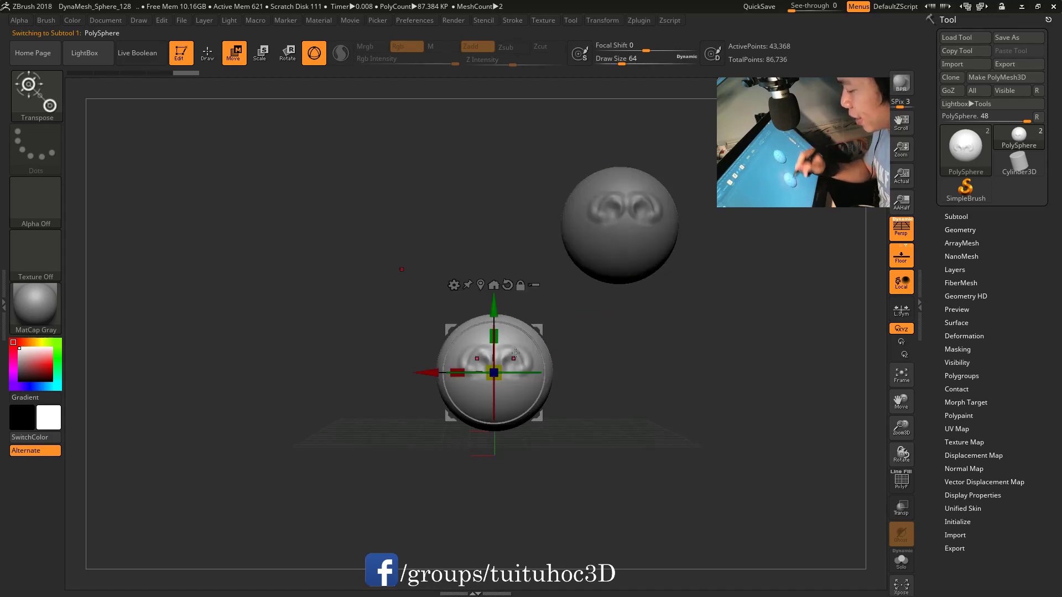
mouse_move(752, 420)
left_mouse_down("shift")
mouse_move(758, 319)
mouse_move(757, 332)
left_mouse_up("shift")
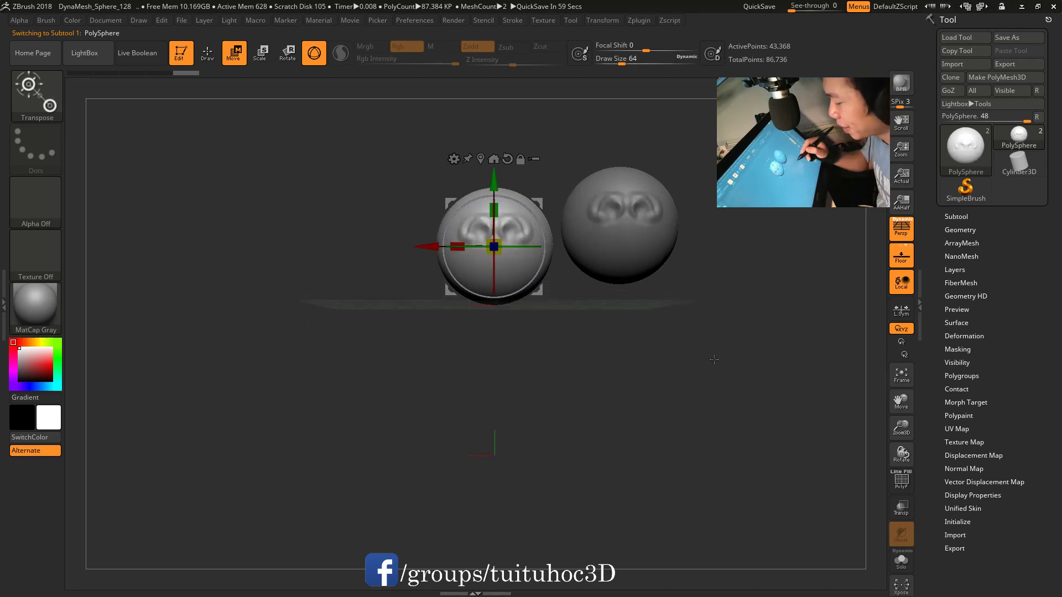
Step: Move the active sphere to the world origin and frame it in the view
left_click_drag(715, 360, 684, 365)
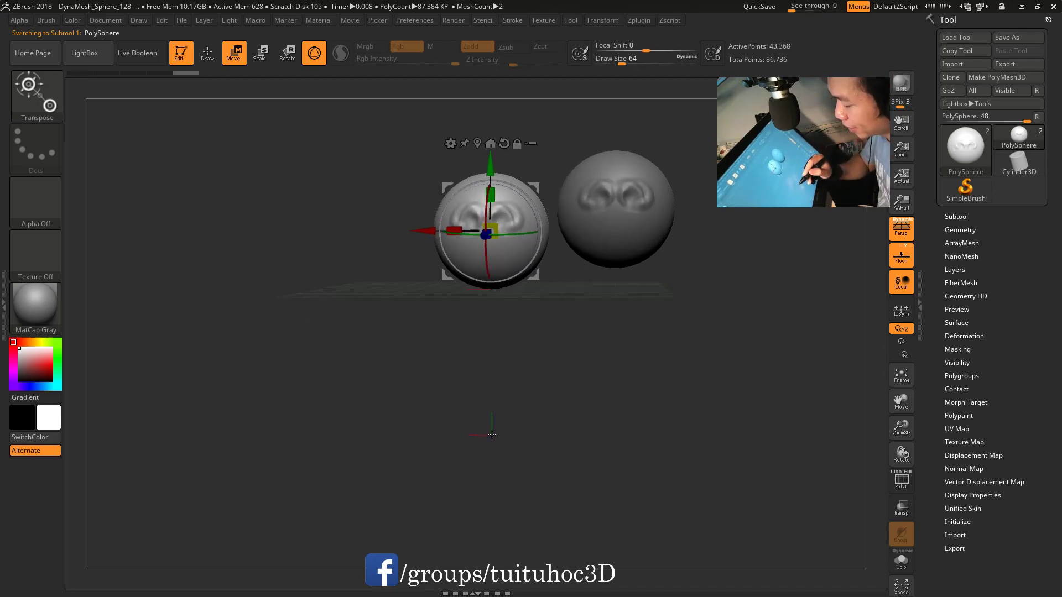
mouse_move(497, 435)
left_mouse_down()
mouse_move(536, 440)
mouse_move(517, 423)
left_mouse_up()
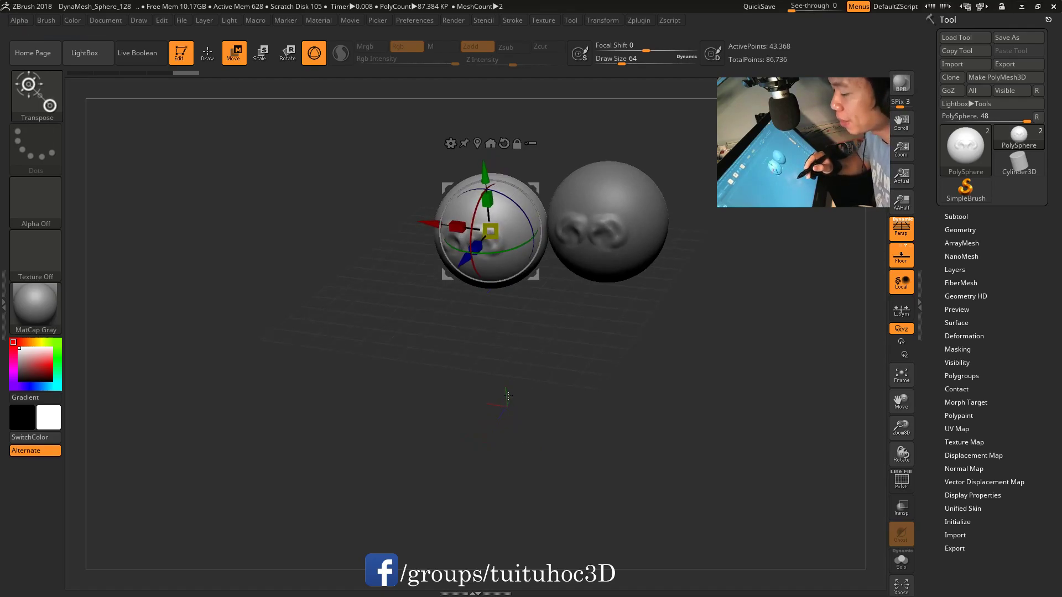
mouse_move(530, 406)
left_mouse_down()
mouse_move(620, 416)
mouse_move(551, 463)
left_mouse_up()
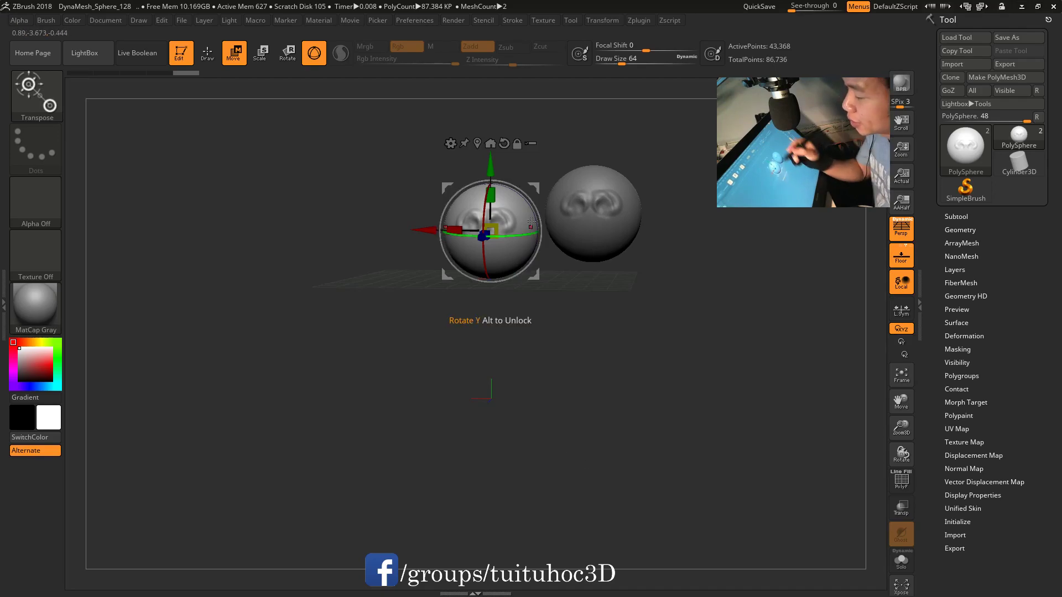
left_click(491, 143)
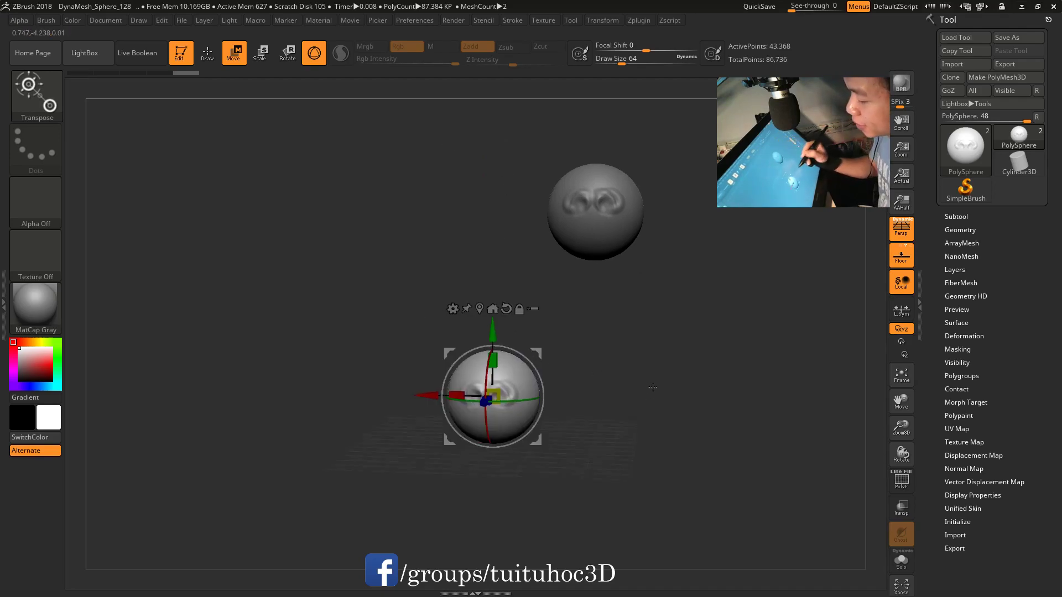
key("f")
left_click_drag(721, 420, 481, 407)
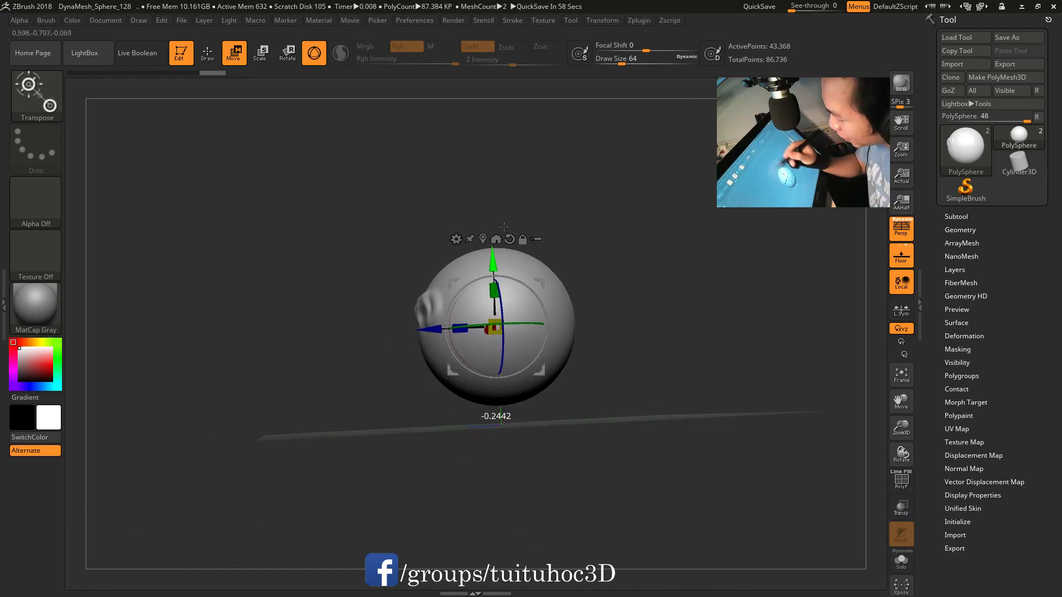
Step: Move the active sphere straight up, then drag out a copy beside it
left_click_drag(493, 279, 484, 97)
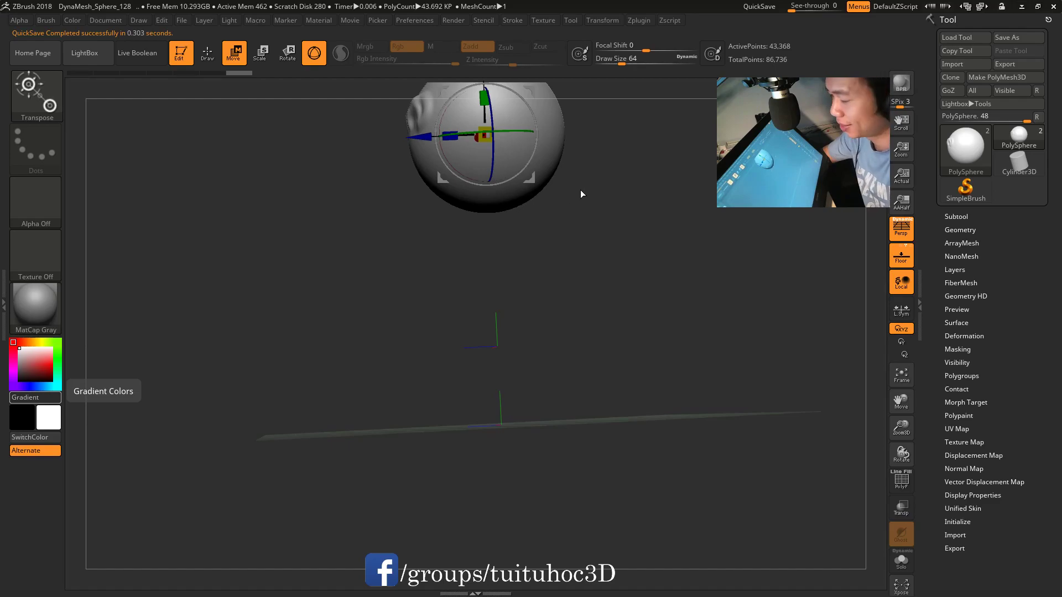
mouse_move(649, 261)
left_mouse_down()
mouse_move(609, 416)
mouse_move(354, 287)
left_mouse_up()
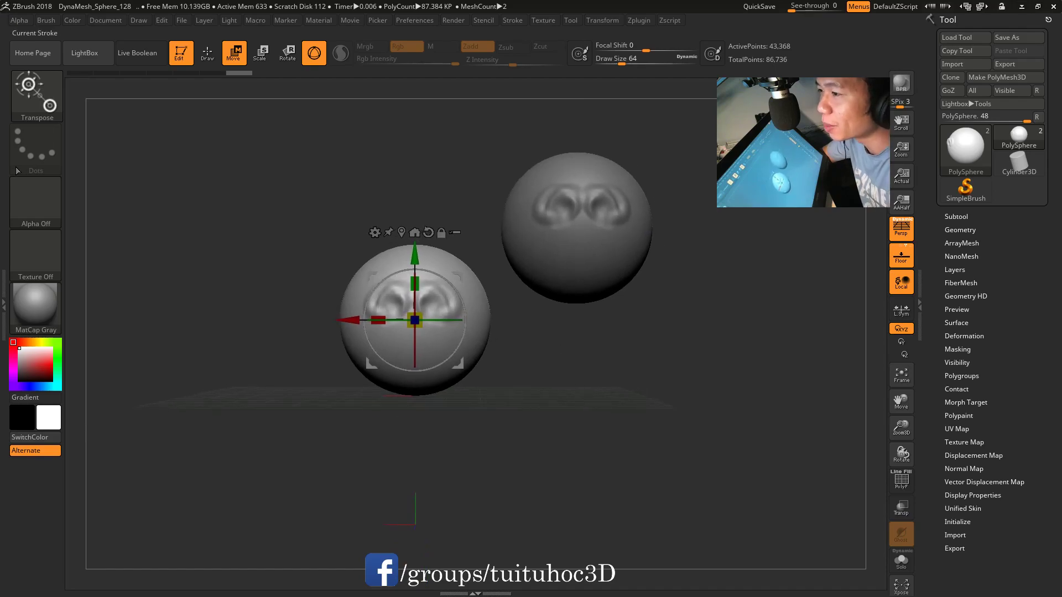